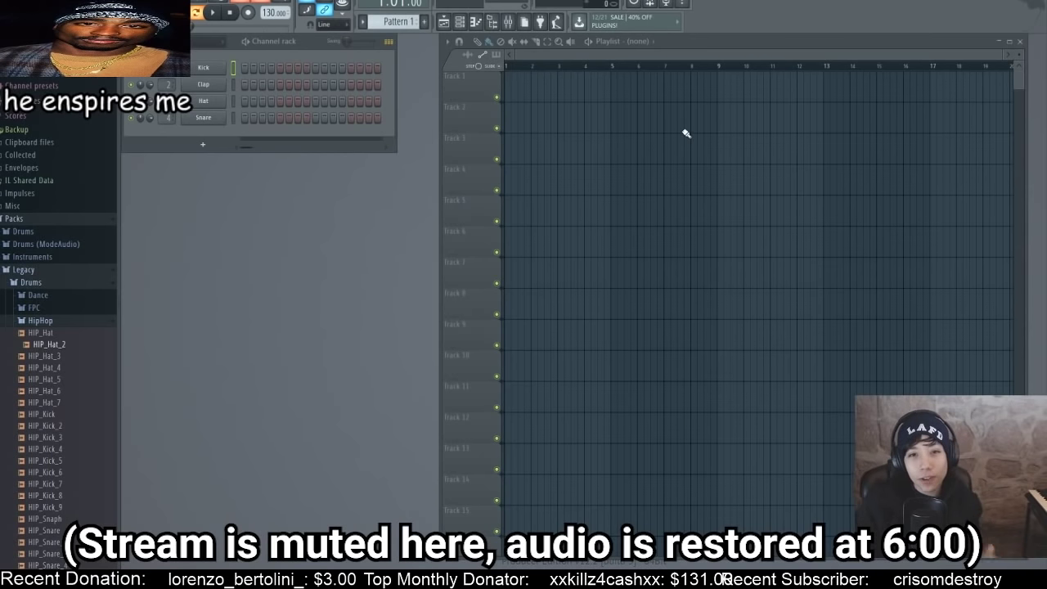
- Widen the playlist window and narrow the channel rack so the two sit side by side
drag(443, 134, 328, 137)
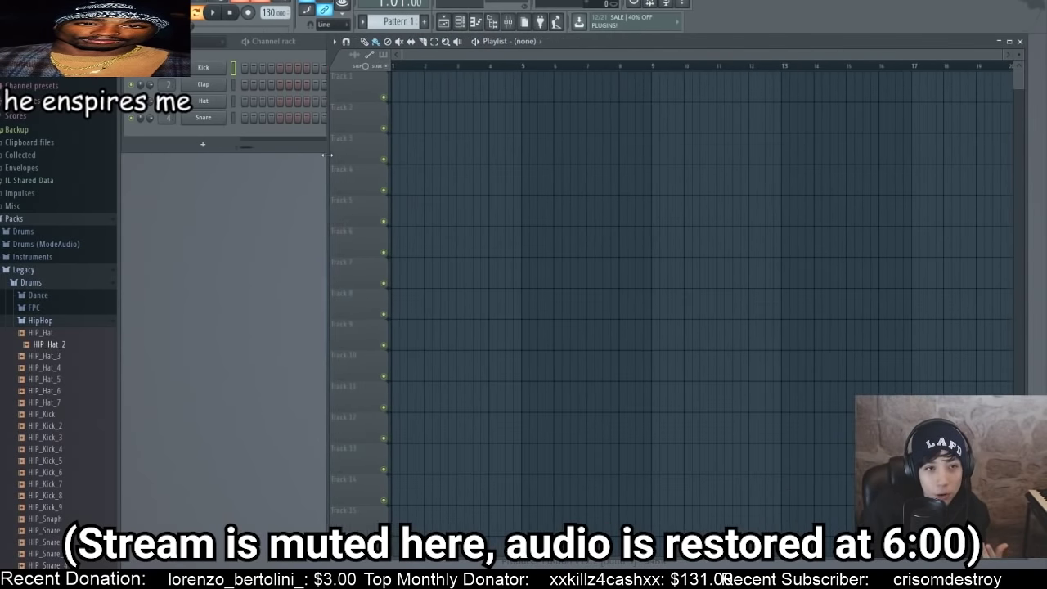
drag(397, 139, 325, 134)
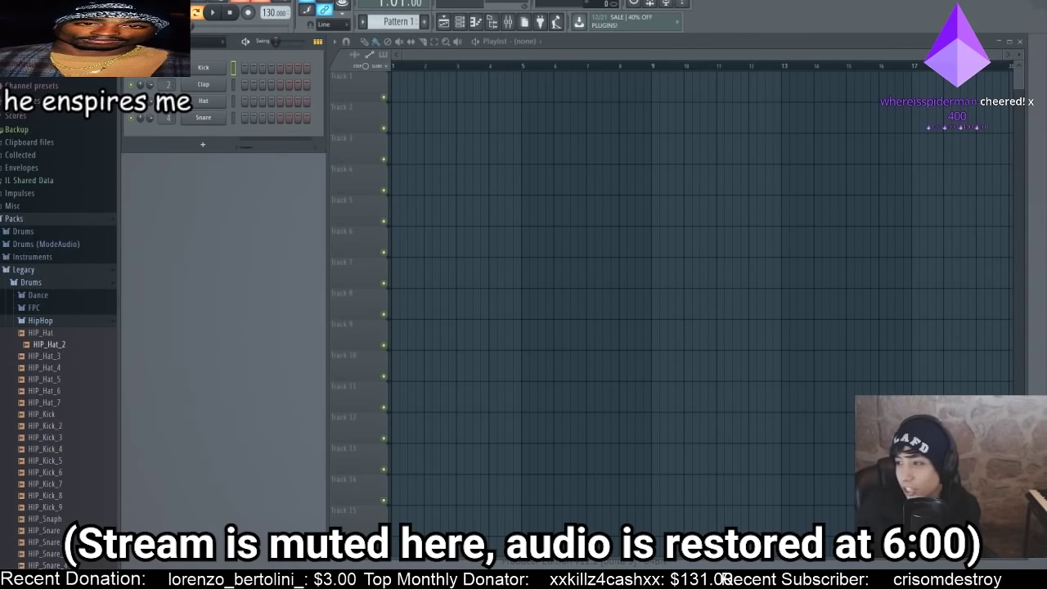
- Place the HIP_Hat_3 sample from the HipHop drums folder at the start of bar 1 on Track 3
scroll(57, 327, down, 5)
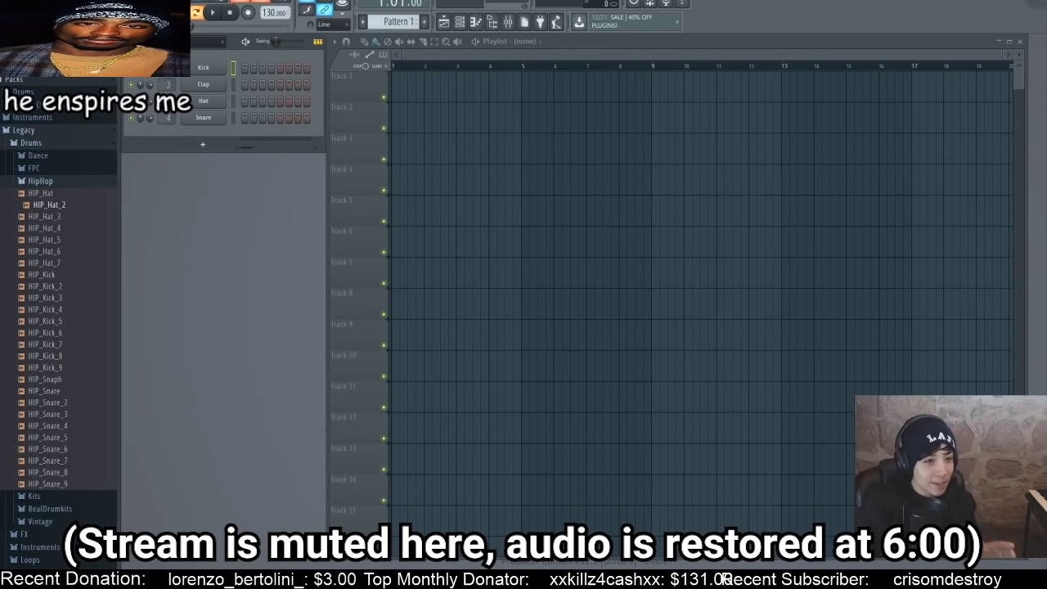
click(62, 218)
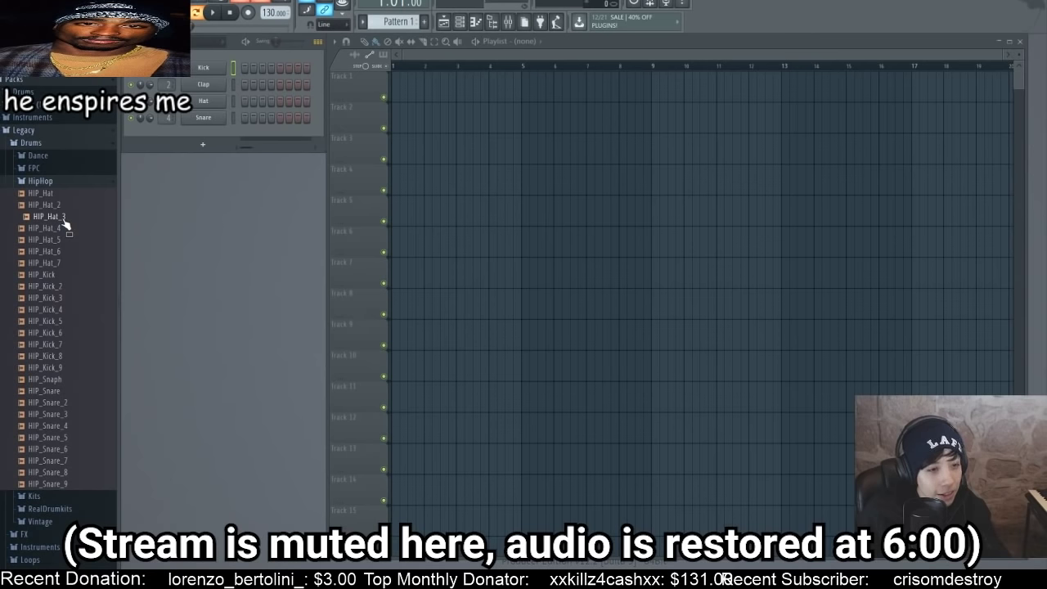
drag(64, 223, 398, 159)
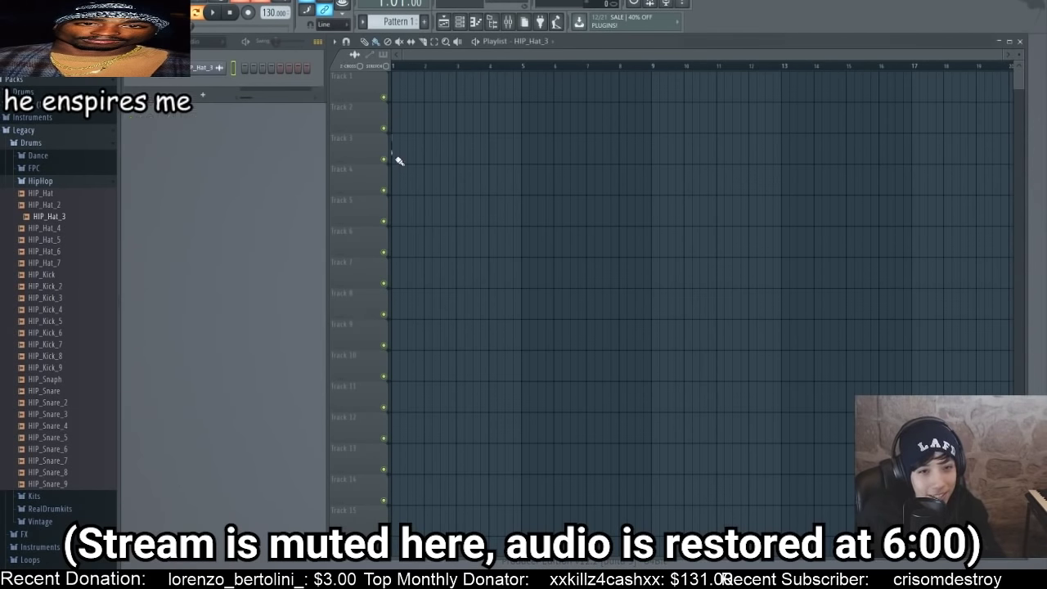
scroll(401, 158, up, 2)
scroll(405, 156, up, 2)
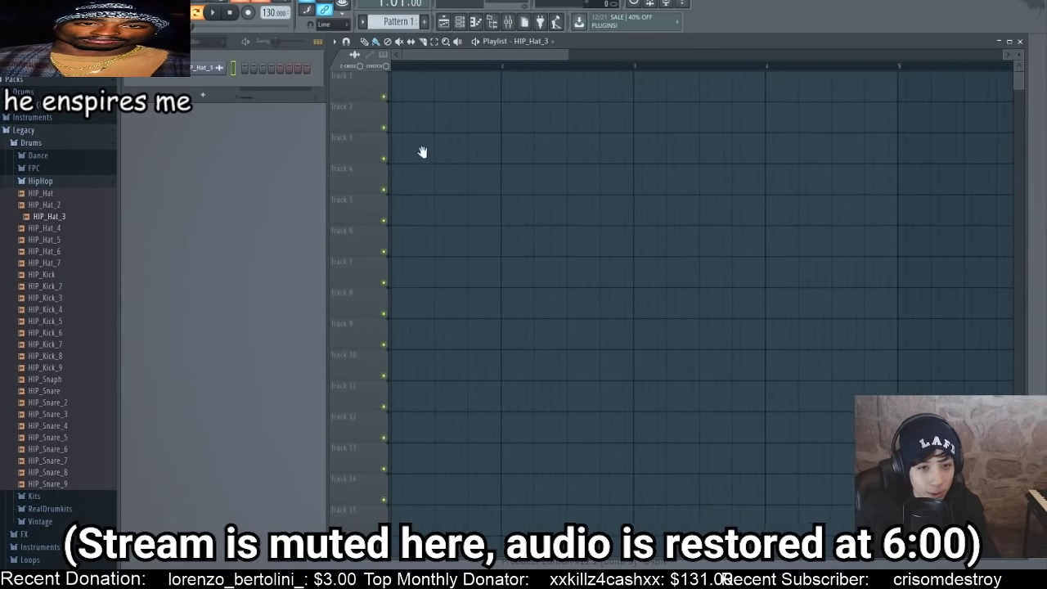
scroll(805, 164, down, 1)
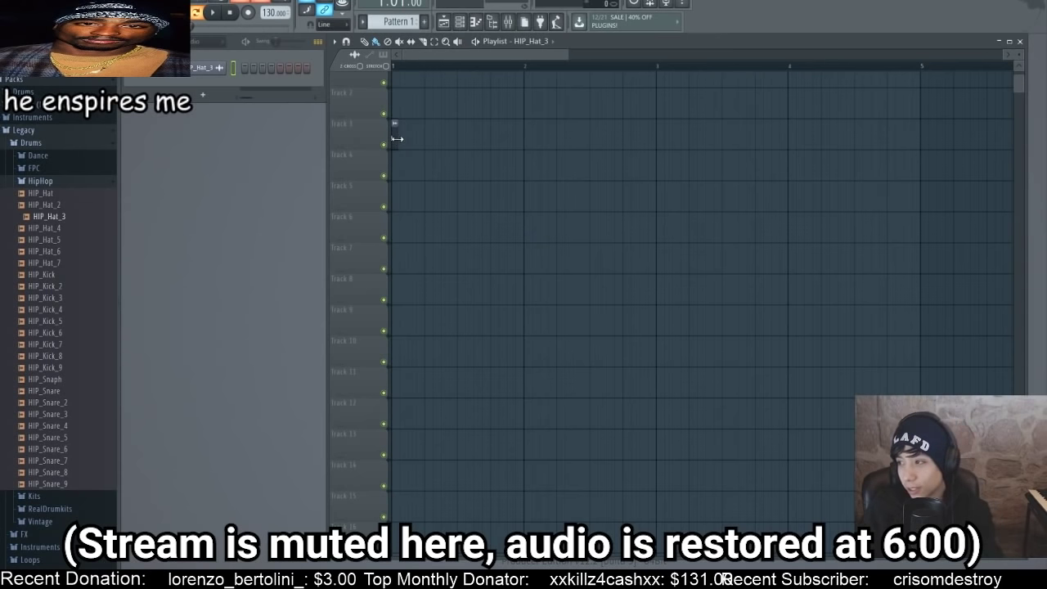
scroll(401, 140, up, 2)
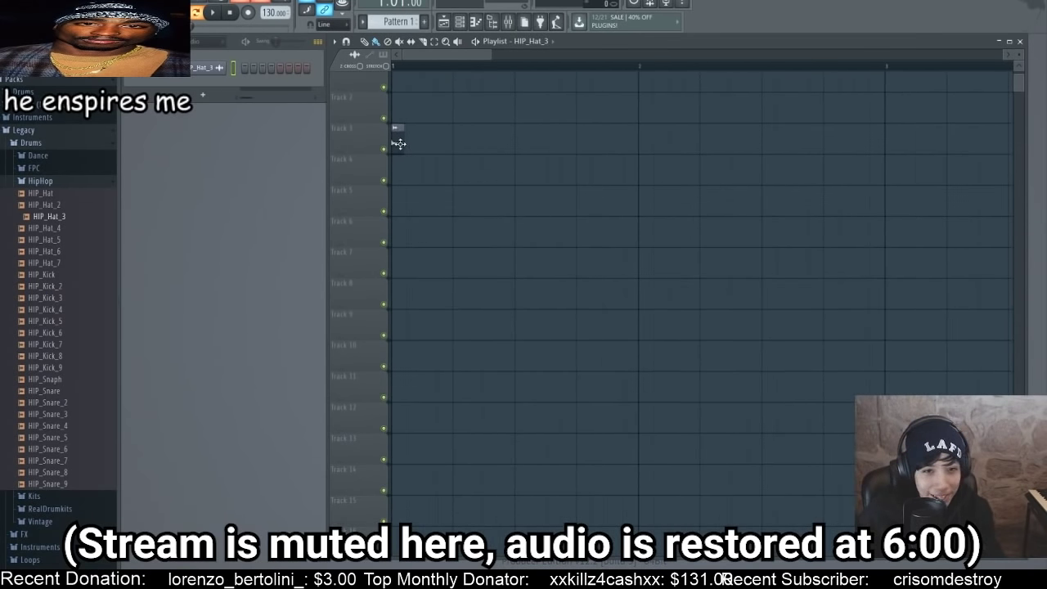
mouse_move(397, 144)
mouse_down()
mouse_move(421, 130)
mouse_move(411, 136)
mouse_up()
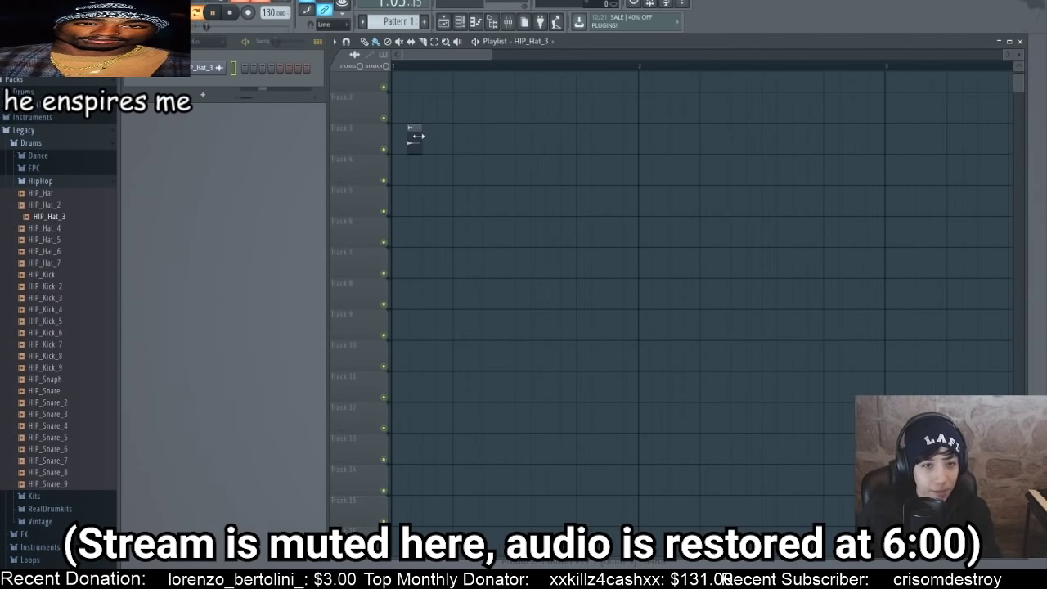
click(409, 66)
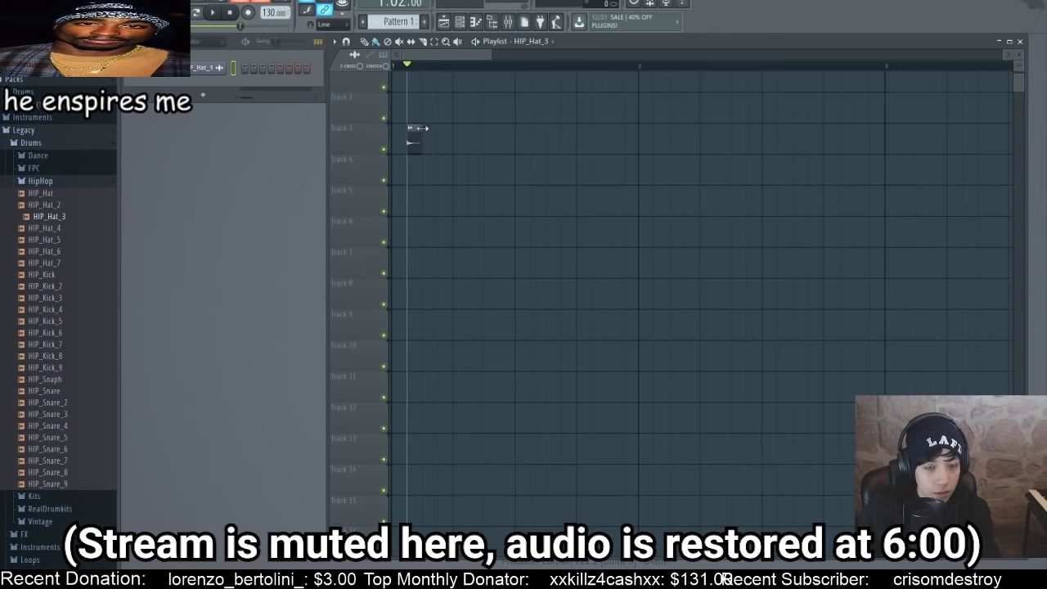
drag(412, 134, 387, 136)
- Add HIP_Hat_3 clips on beats 2, 3 and 4 of bar 1 on Track 3
scroll(454, 140, down, 3)
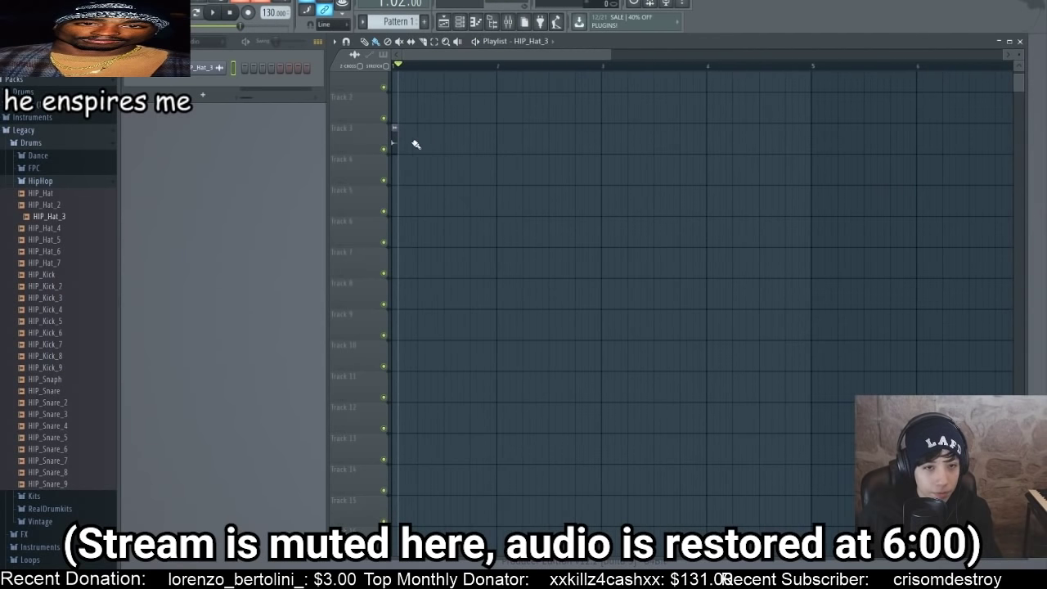
click(421, 135)
click(448, 138)
click(475, 138)
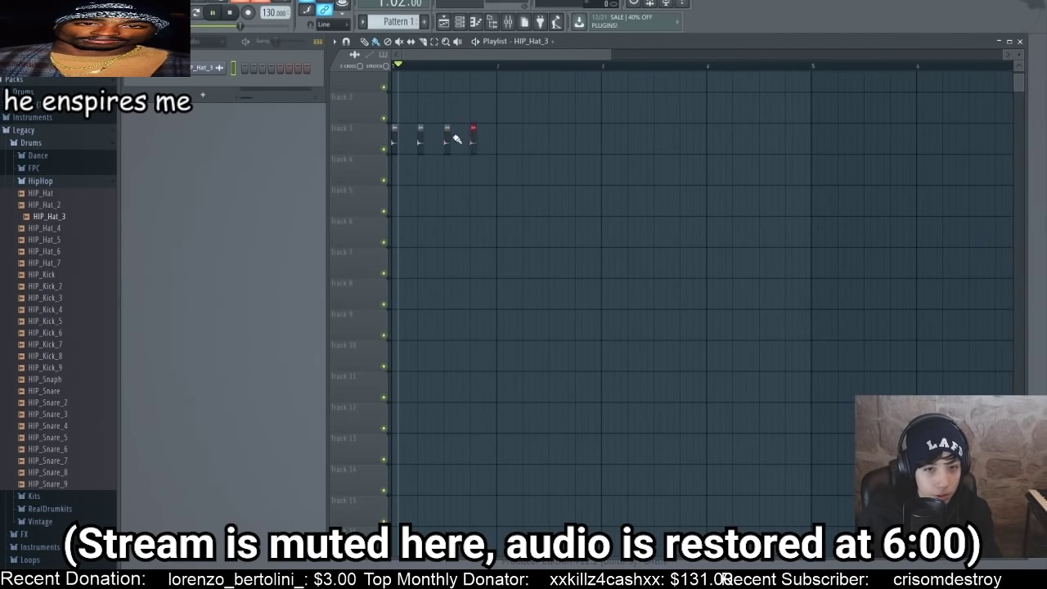
- Play back the four-hit hat pattern in bar 1 and stop it
key(space)
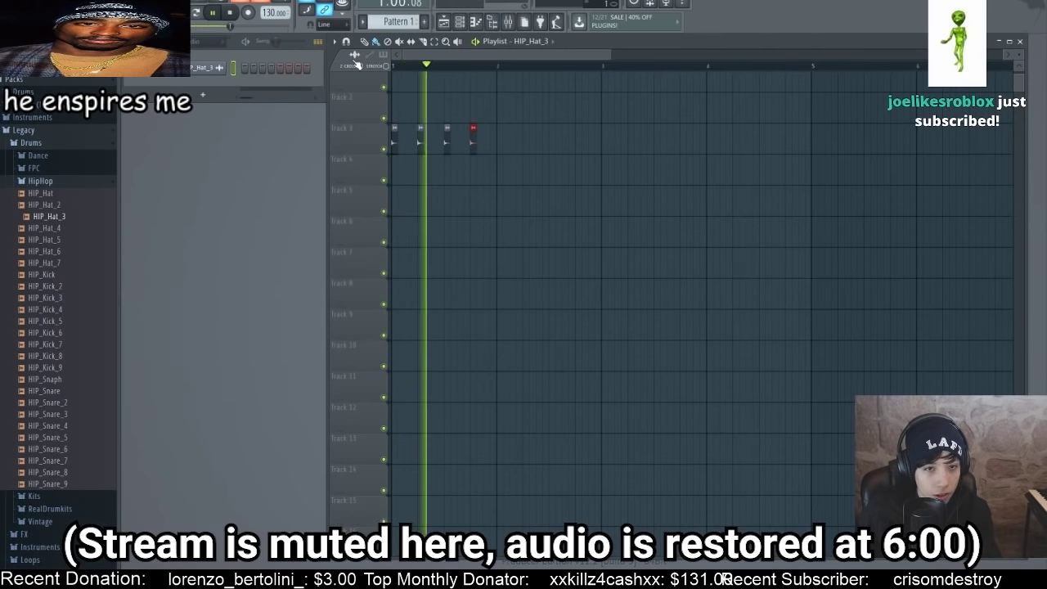
key(space)
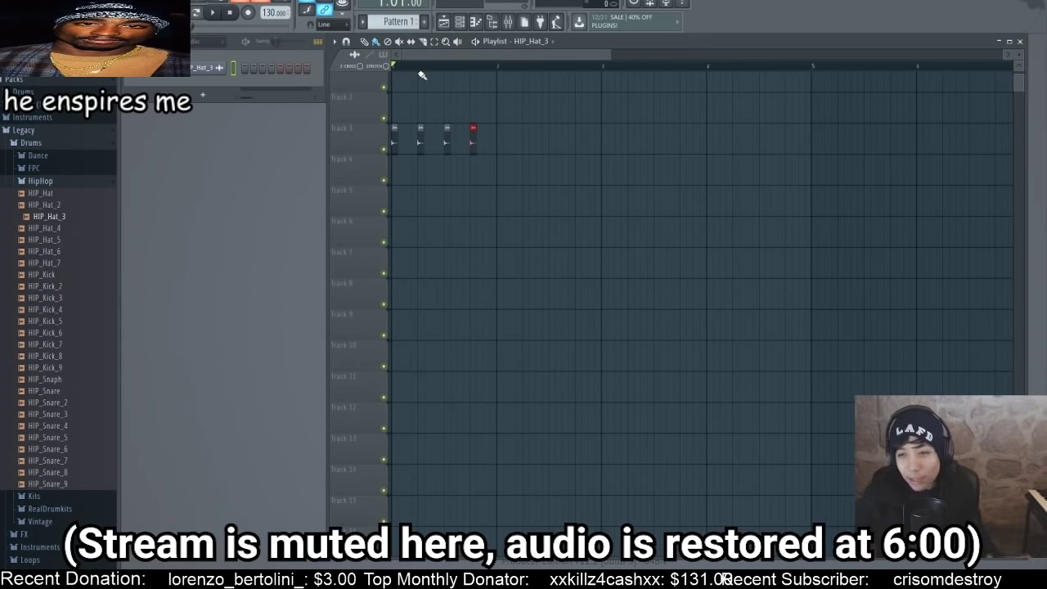
key(space)
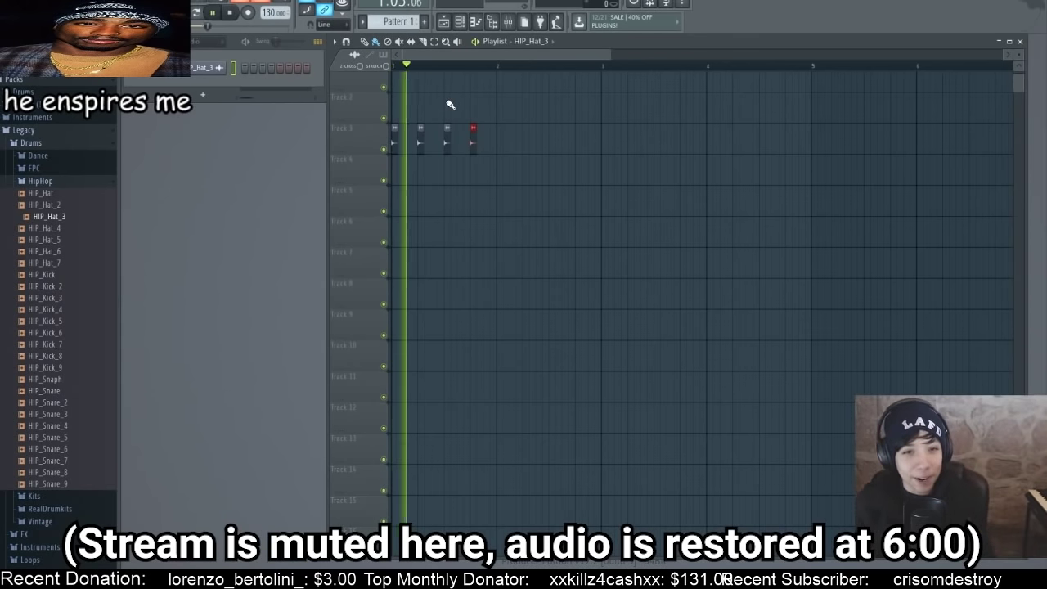
key(space)
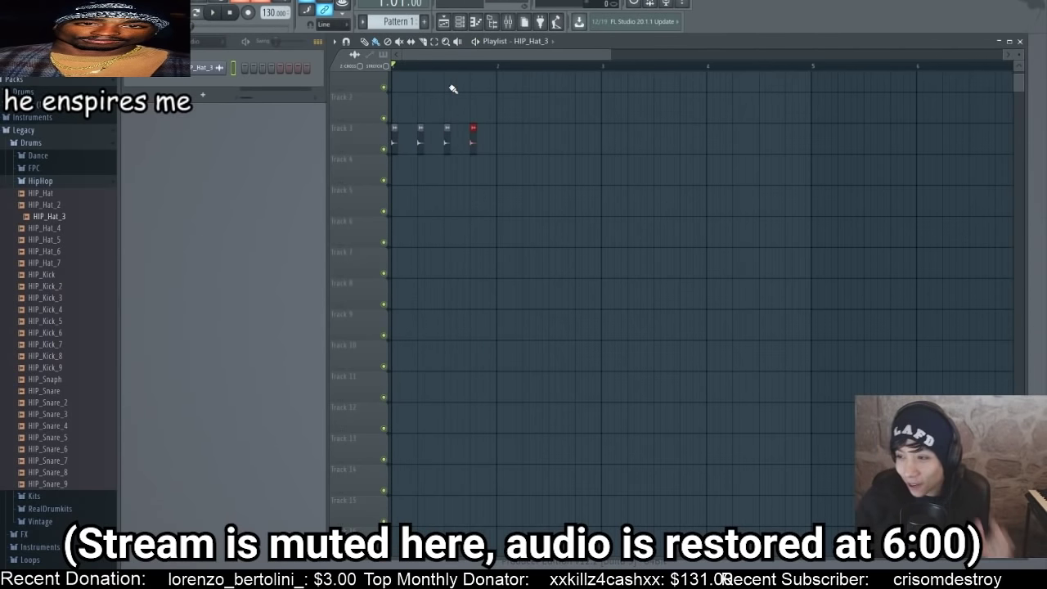
- Add another HIP_Hat_3 clip at the start of bar 2 on Track 3 and audition the pattern
click(499, 143)
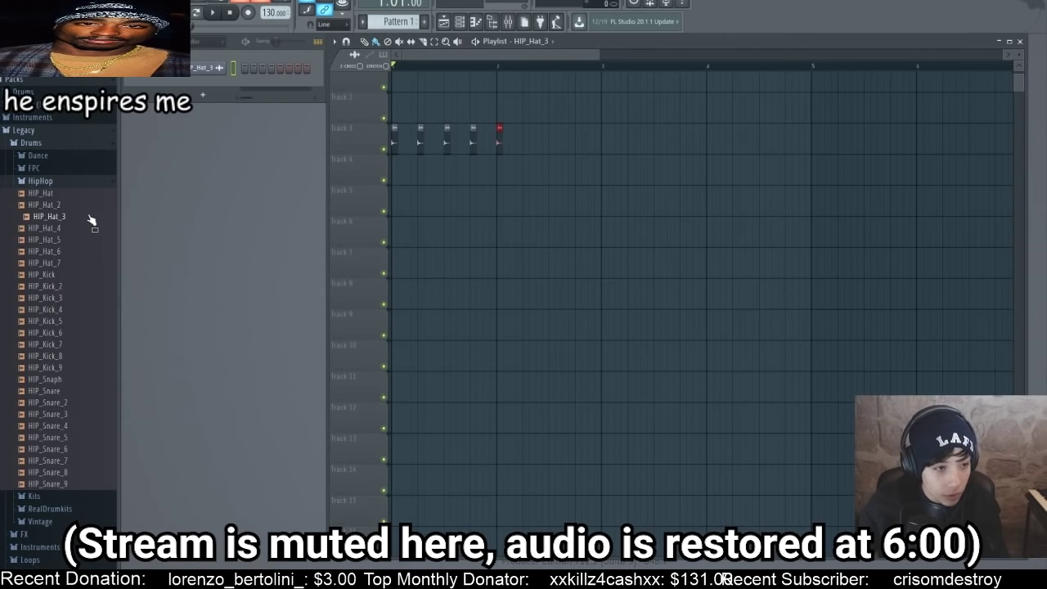
key(space)
key(space)
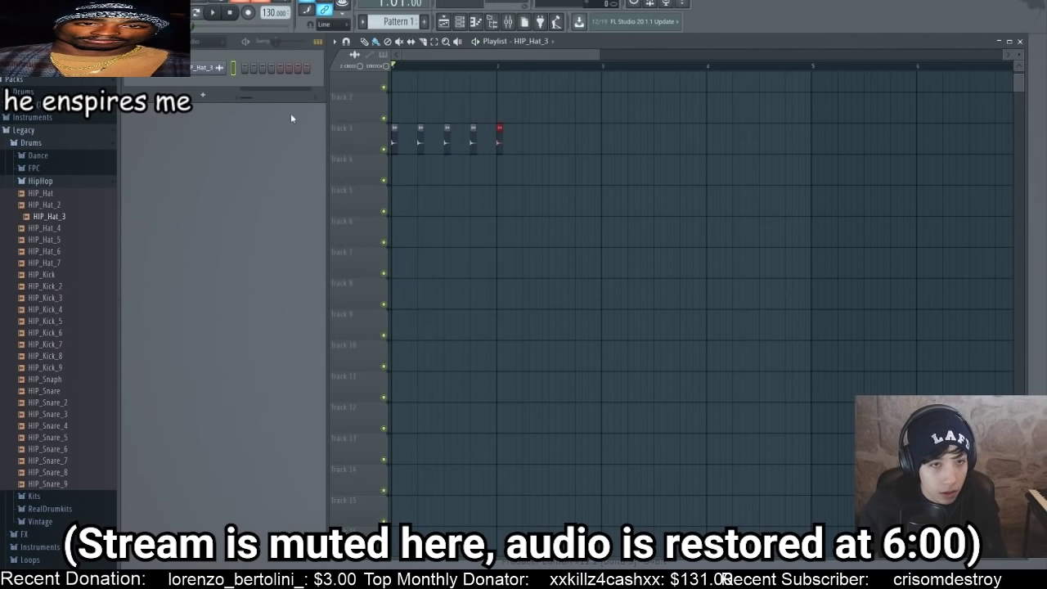
- Set the project tempo to 90 BPM and play the hat pattern at that speed
drag(274, 12, 275, 50)
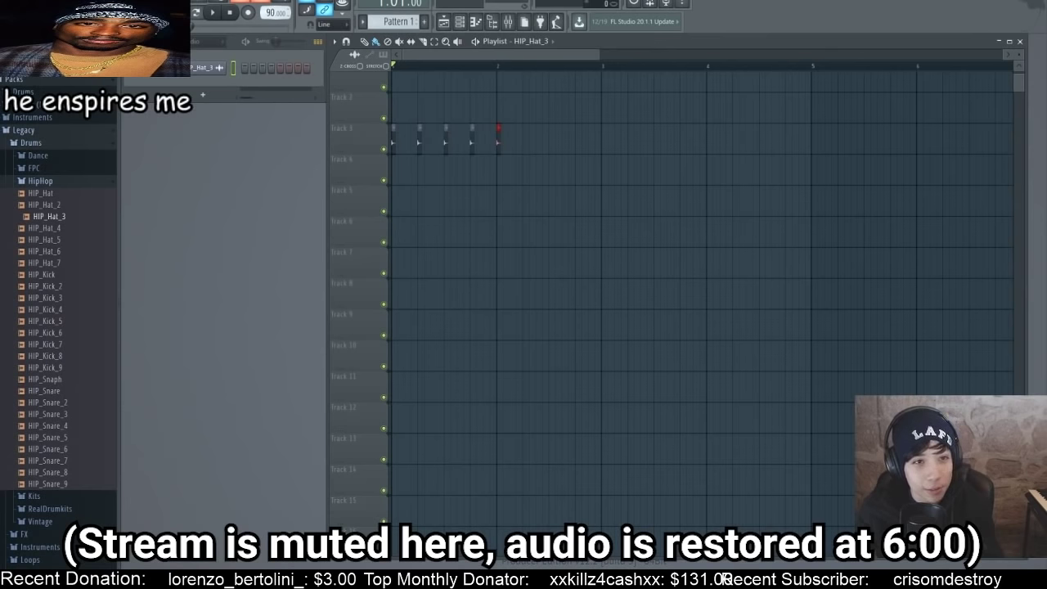
key(space)
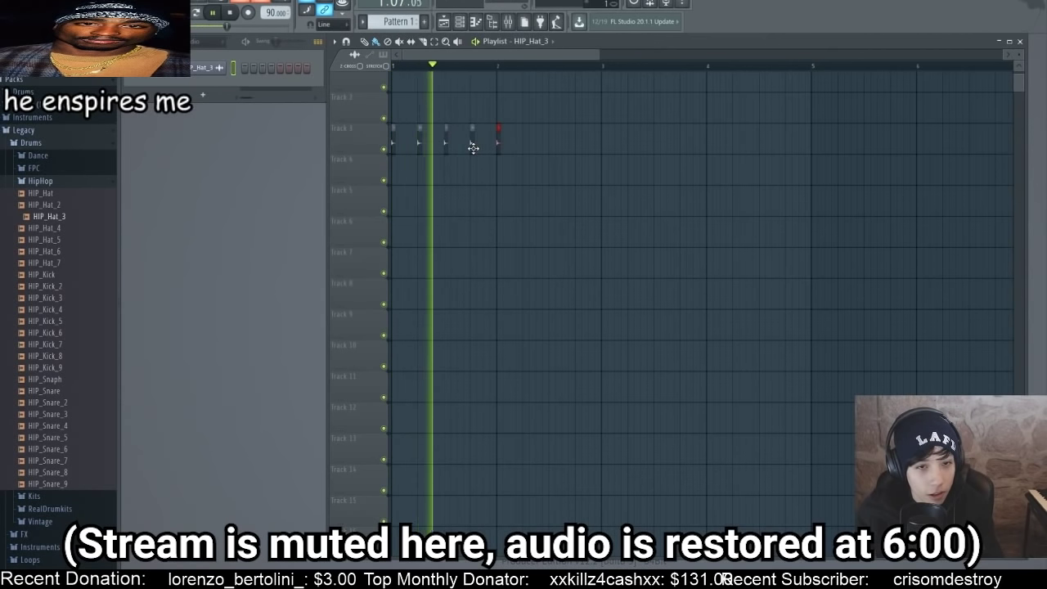
- Audition HipHop drum samples, including HIP_Hat_6, HIP_Kick_3 to HIP_Kick_9, HIP_Snaph and HIP_Snare_3
click(60, 254)
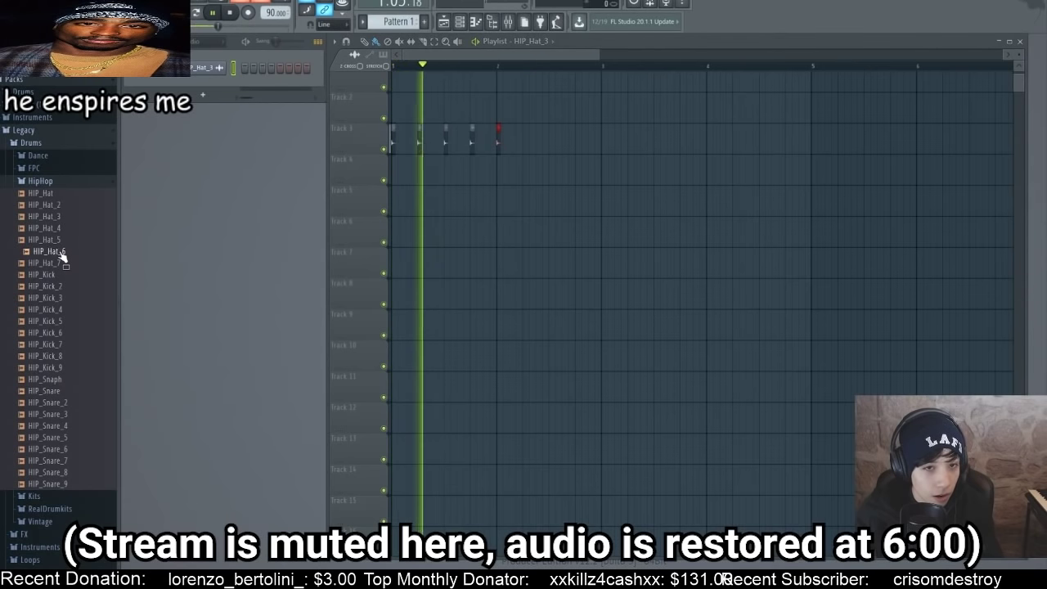
click(56, 299)
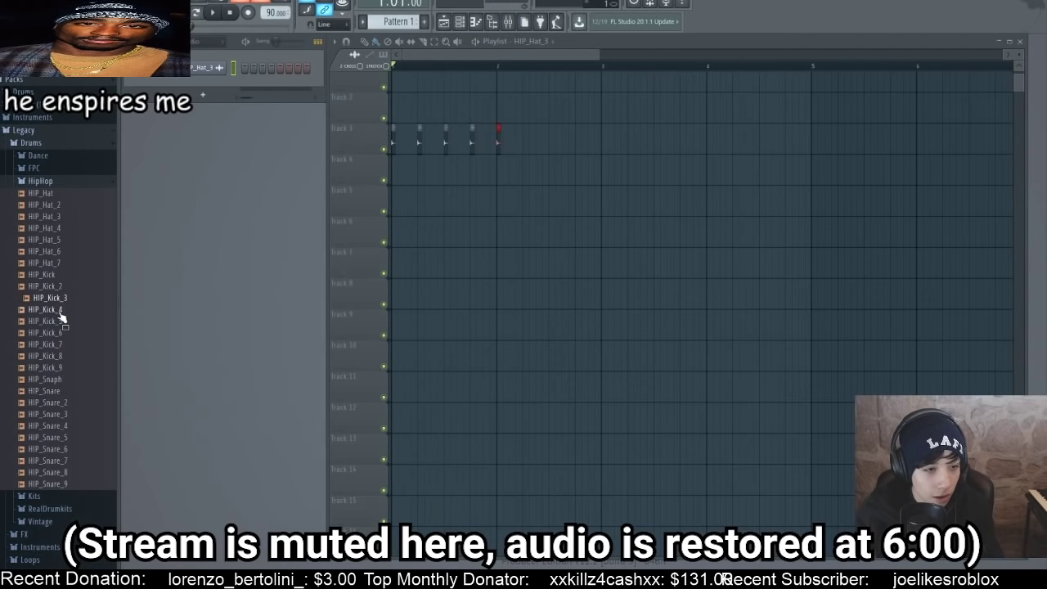
click(58, 310)
click(62, 321)
click(66, 333)
click(67, 344)
click(65, 379)
click(62, 356)
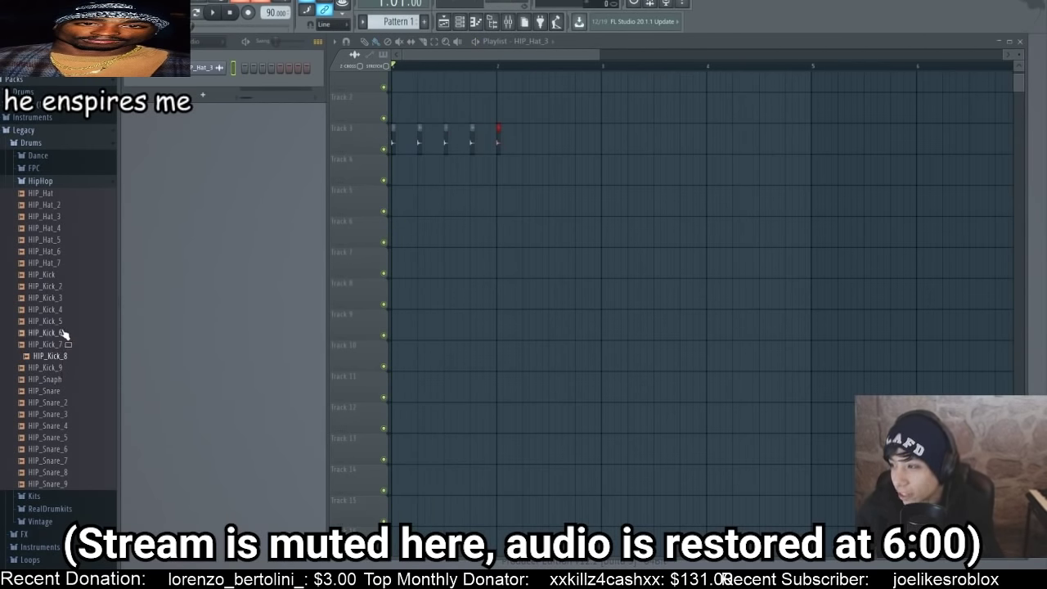
click(54, 414)
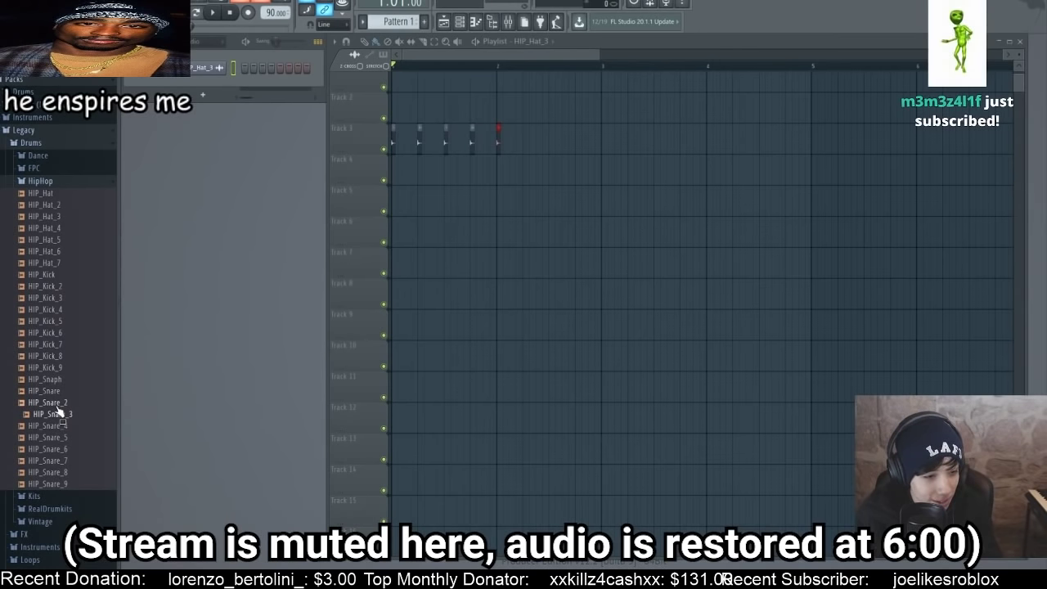
click(59, 369)
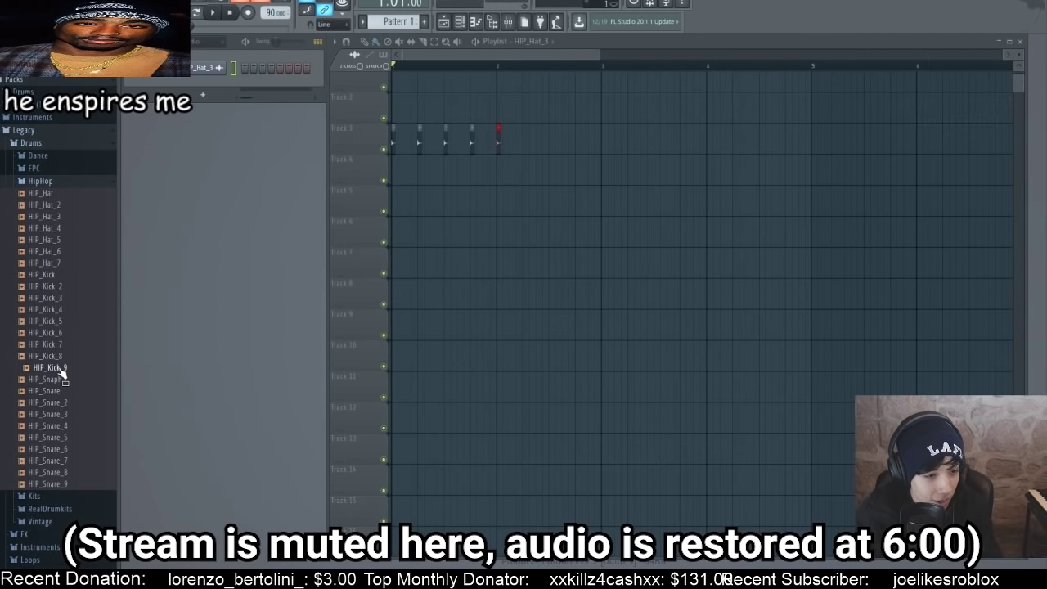
- Start and stop playback several times to hear the hat rhythm on Track 3
key(space)
key(space)
key(space)
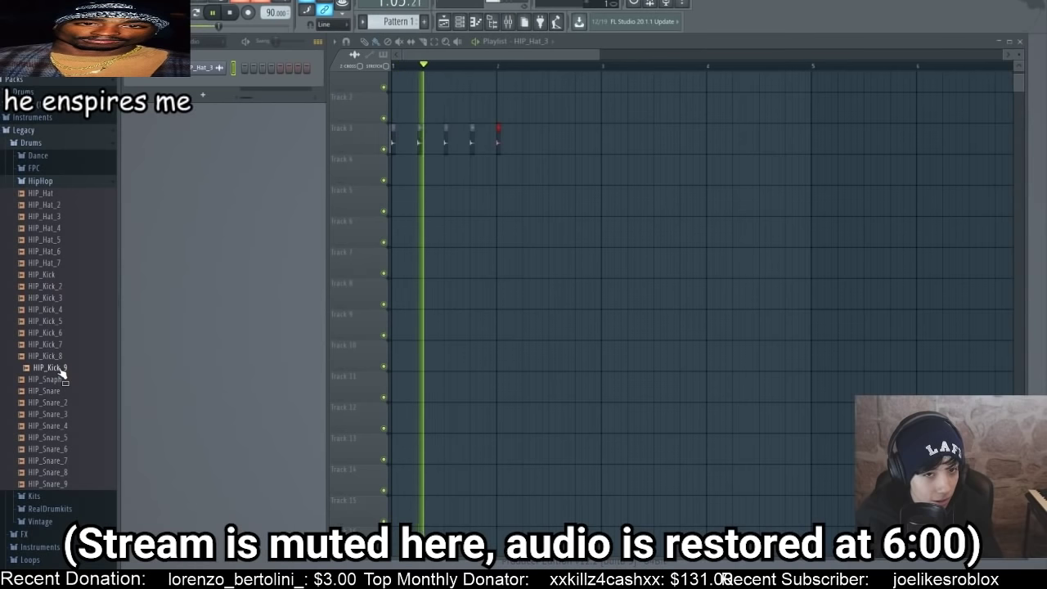
key(space)
key(space)
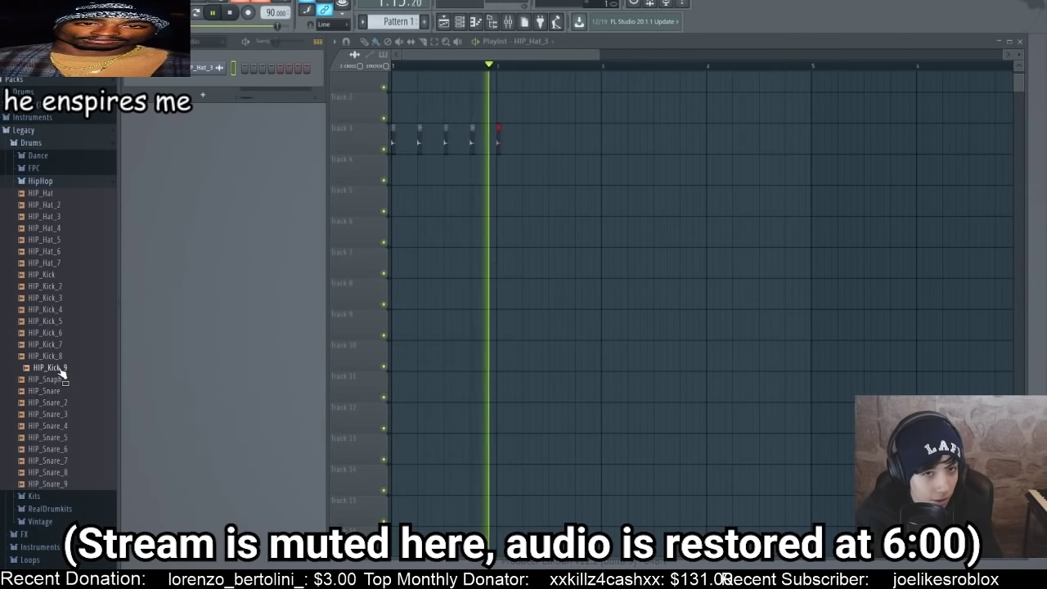
key(space)
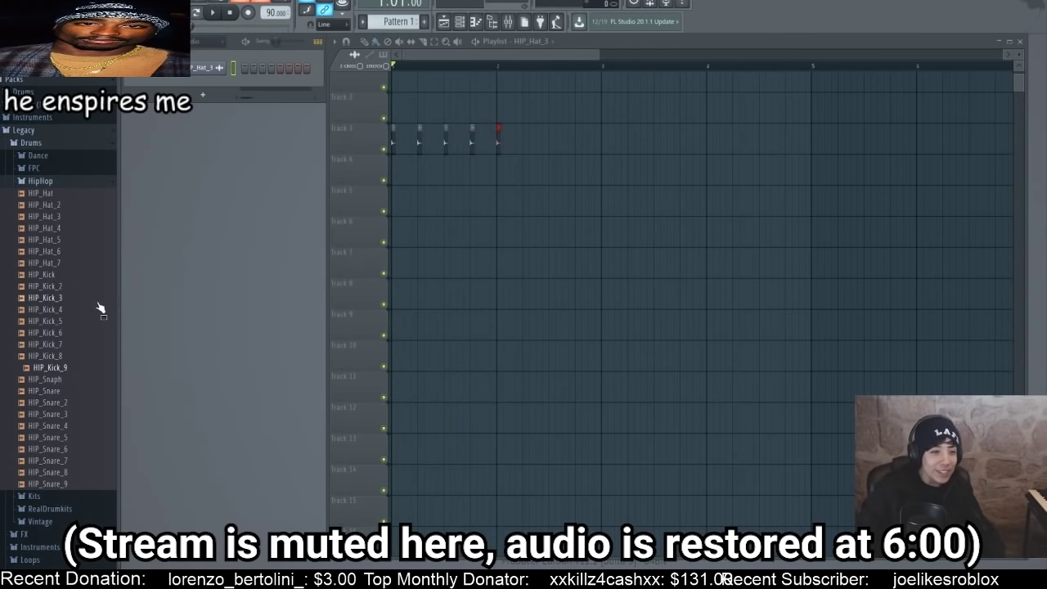
- Open Drum Kit 03 in the legacy drum Kits folder and look through its samples
click(49, 499)
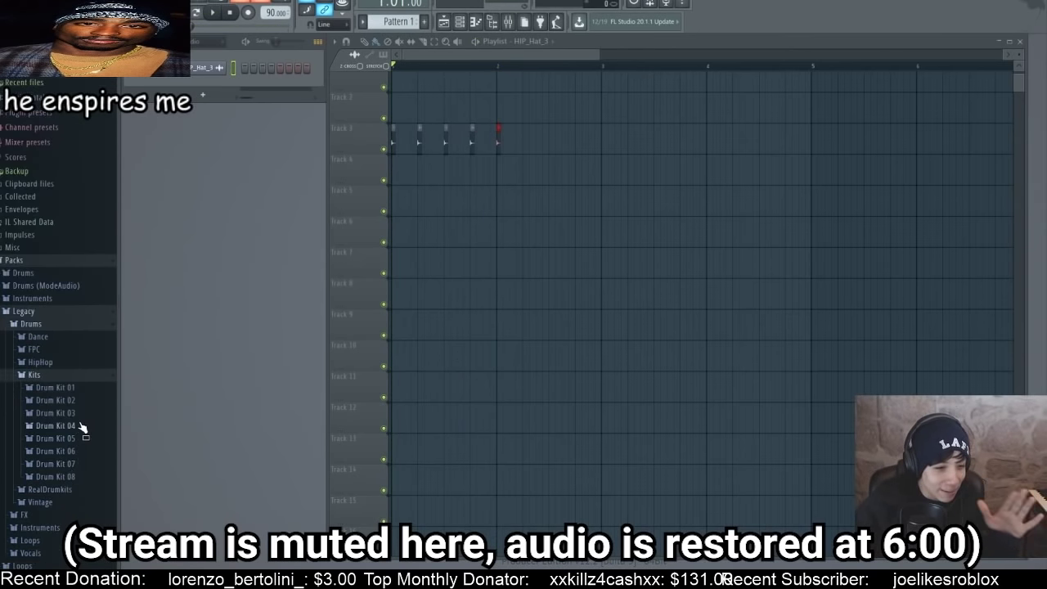
click(82, 425)
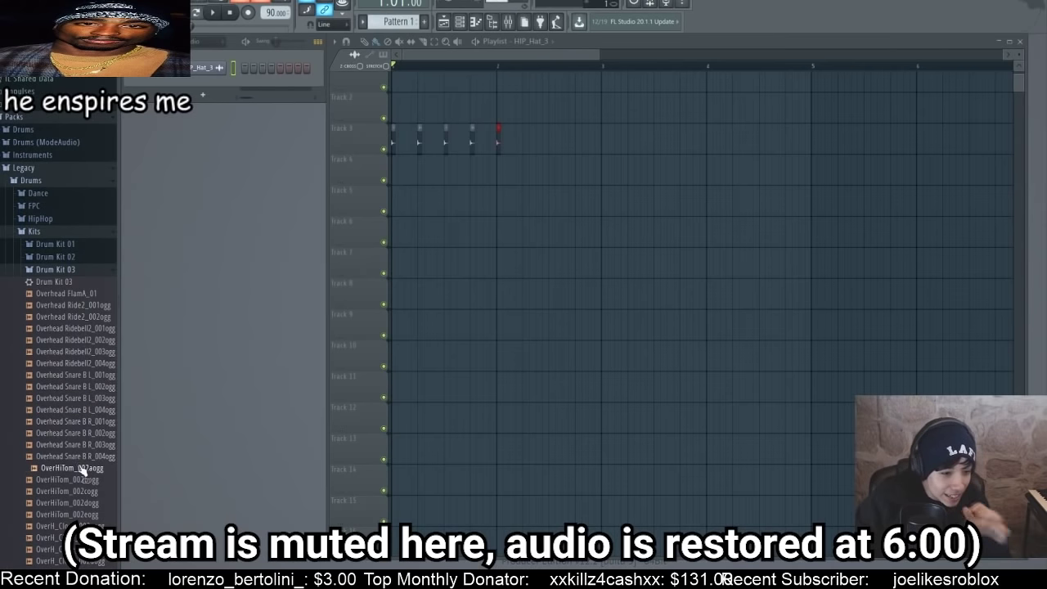
scroll(82, 467, down, 10)
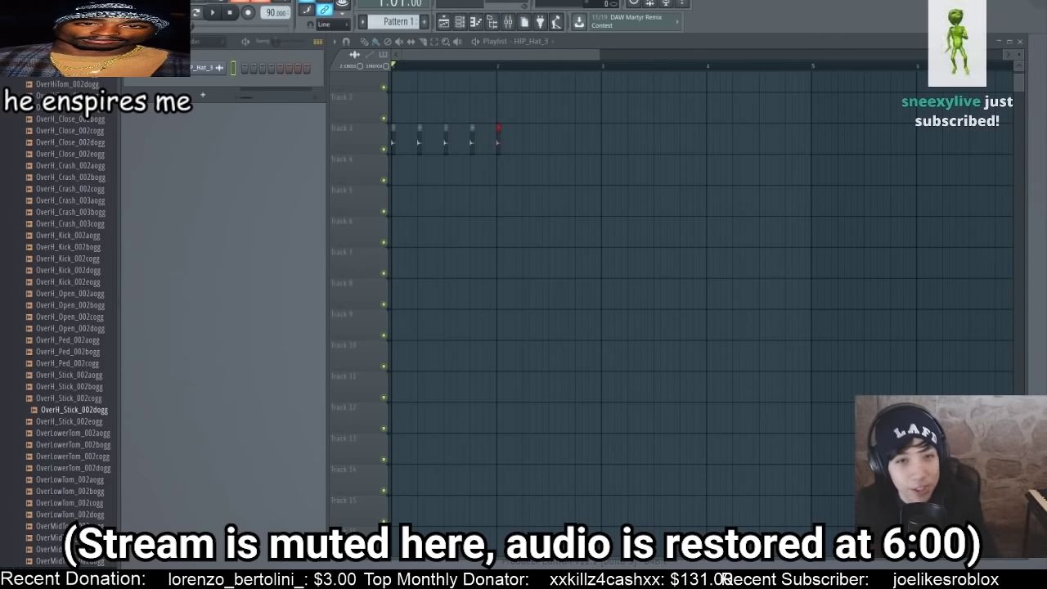
- Return the playhead to the start of bar 1 and play the hat pattern through once more
click(398, 65)
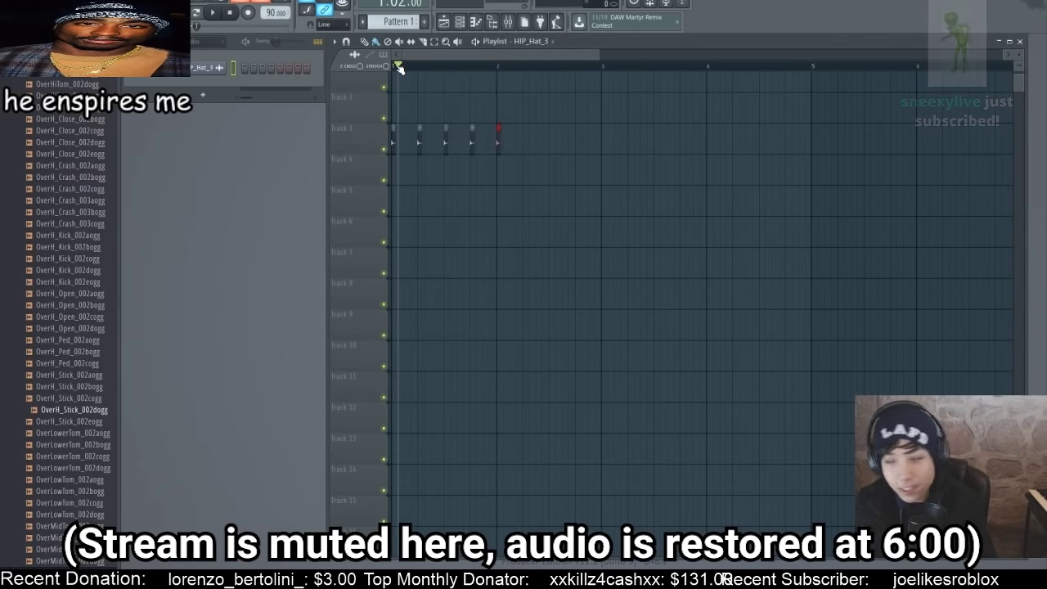
click(391, 65)
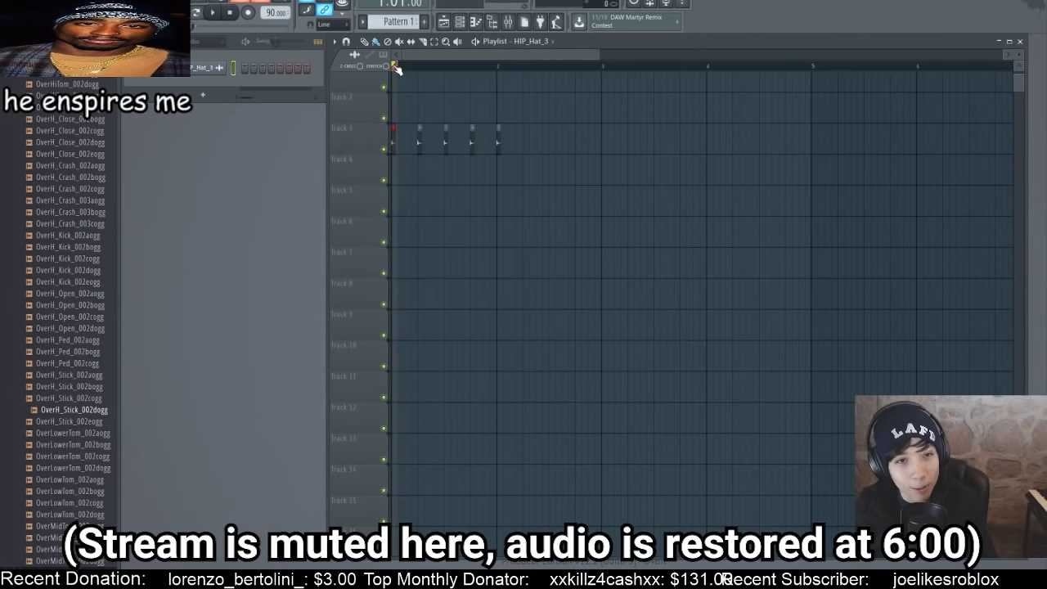
key(space)
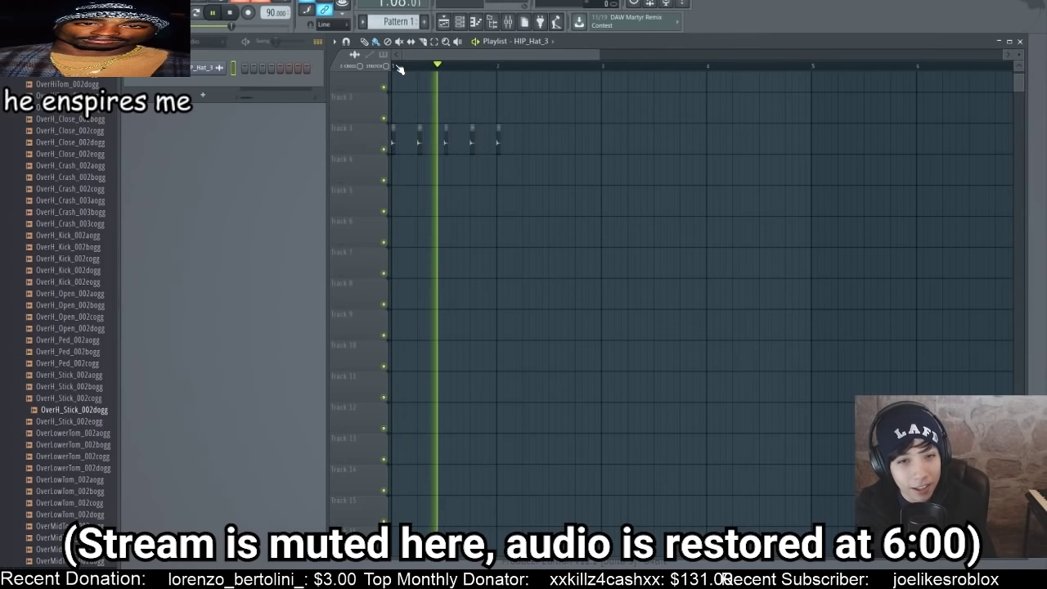
key(space)
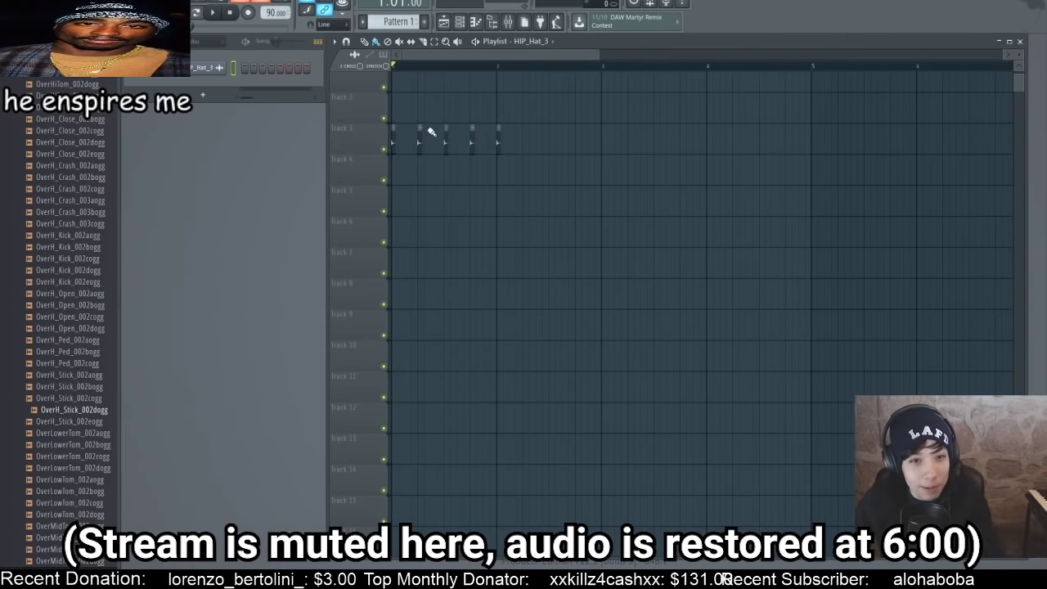
- Start and stop playback of the five-hit hat pattern, listening past the start of bar 2
key(space)
key(space)
scroll(76, 227, up, 10)
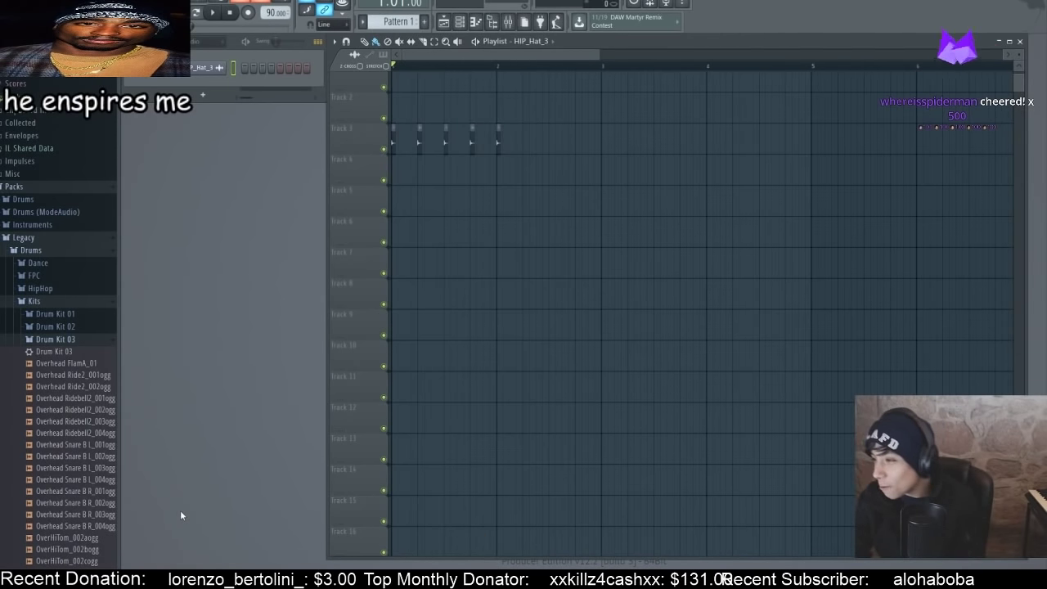
key(space)
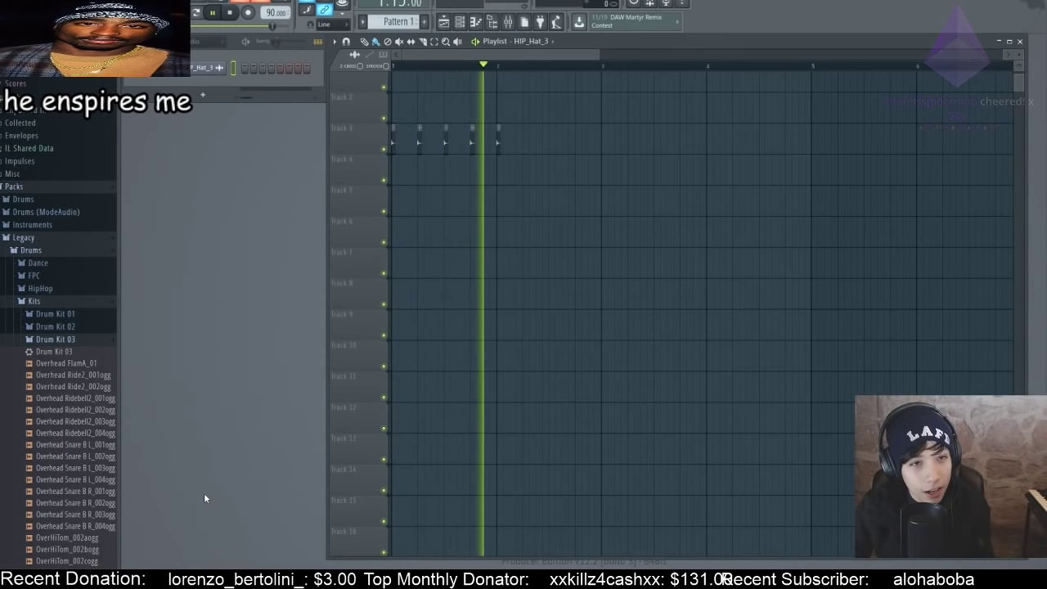
key(space)
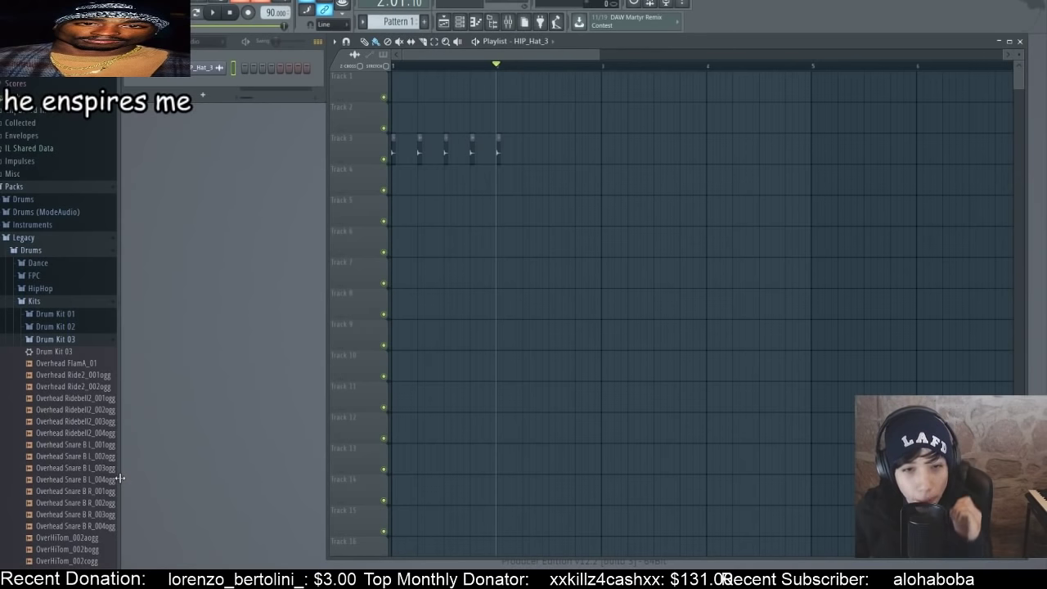
- Open Drum Kit 01 in the legacy Kits folder and audition samples such as FLS_TomM 01 and FLS_Snare 01b
scroll(58, 303, down, 2)
click(66, 246)
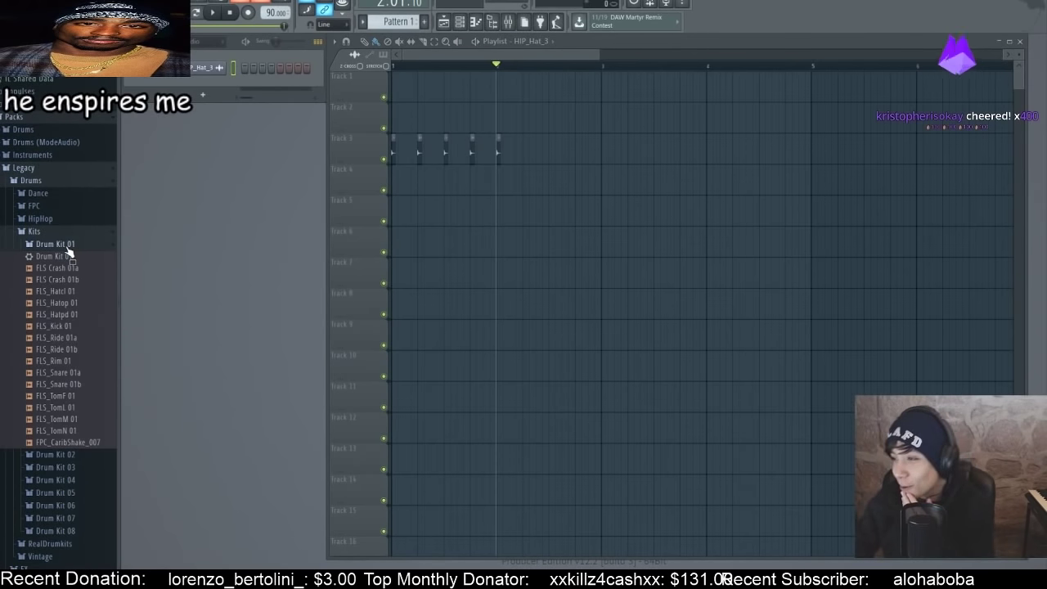
drag(79, 328, 71, 331)
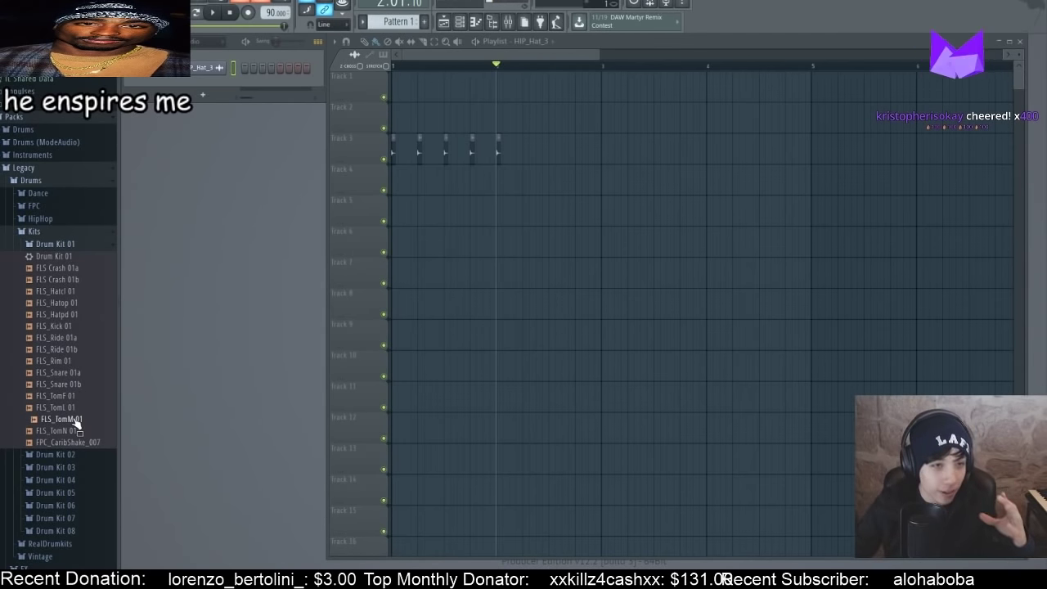
key(space)
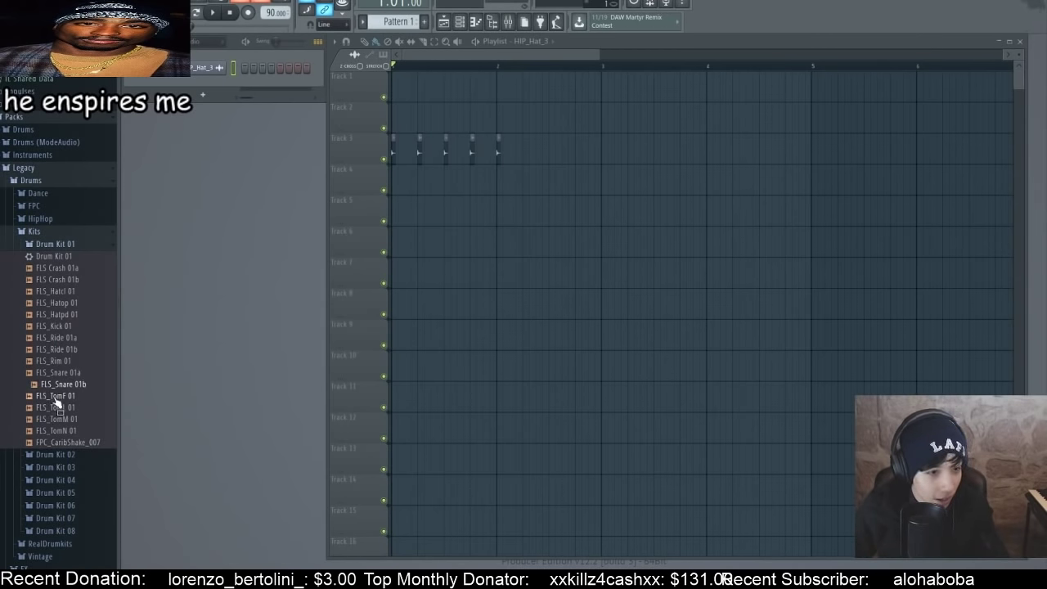
- Load HIP_Snare_3 from the HipHop folder as a new channel and place it on Track 4 just after bar 2 starts
click(76, 218)
scroll(68, 334, down, 4)
drag(67, 322, 192, 109)
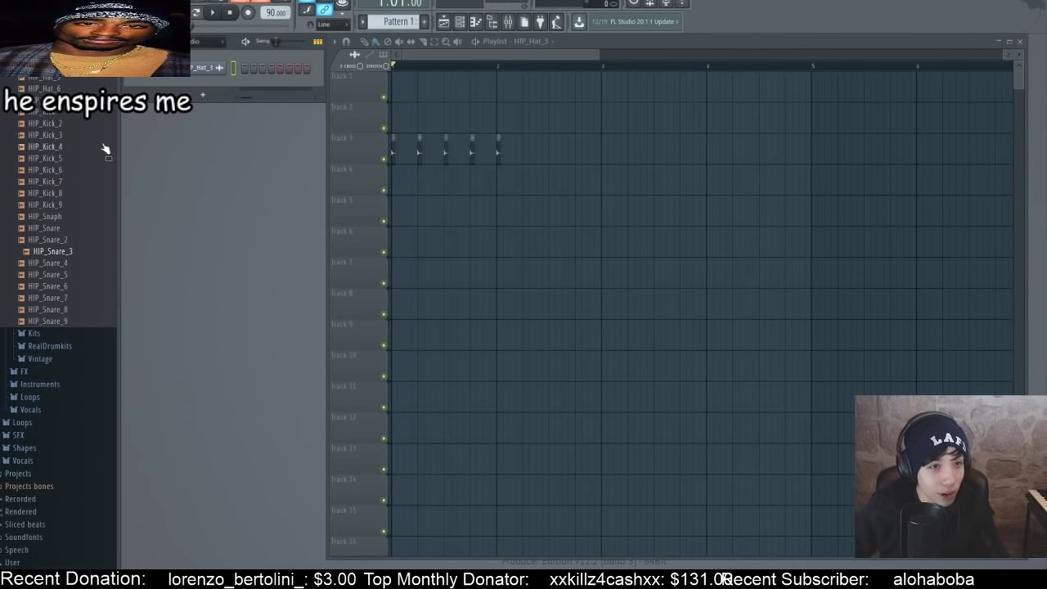
drag(64, 253, 214, 84)
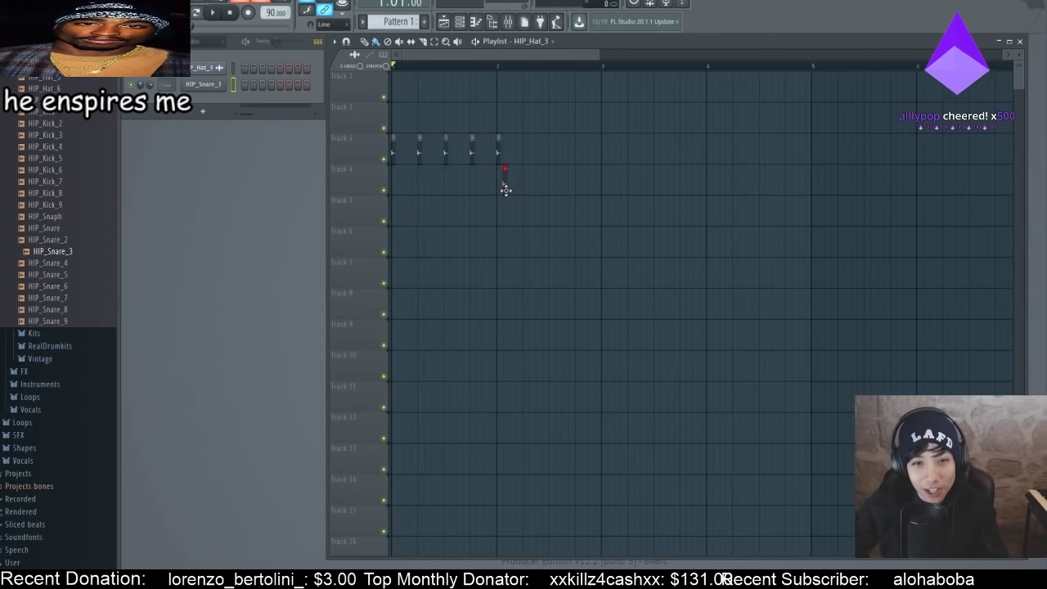
- Play the hats with the snare clip in place, and delete the snare clip from Track 4
scroll(528, 196, up, 3)
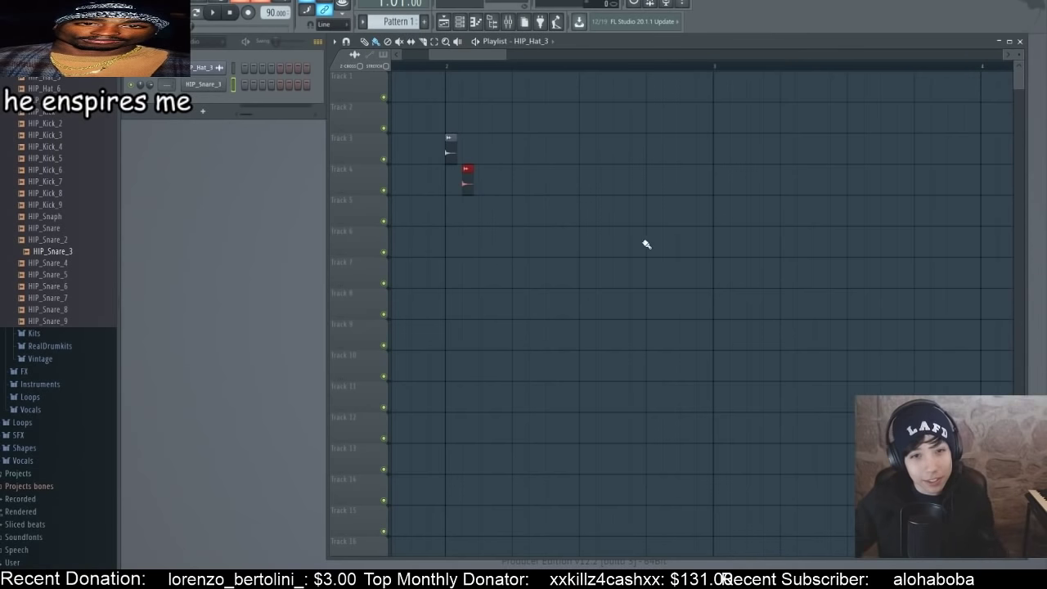
drag(647, 243, 857, 240)
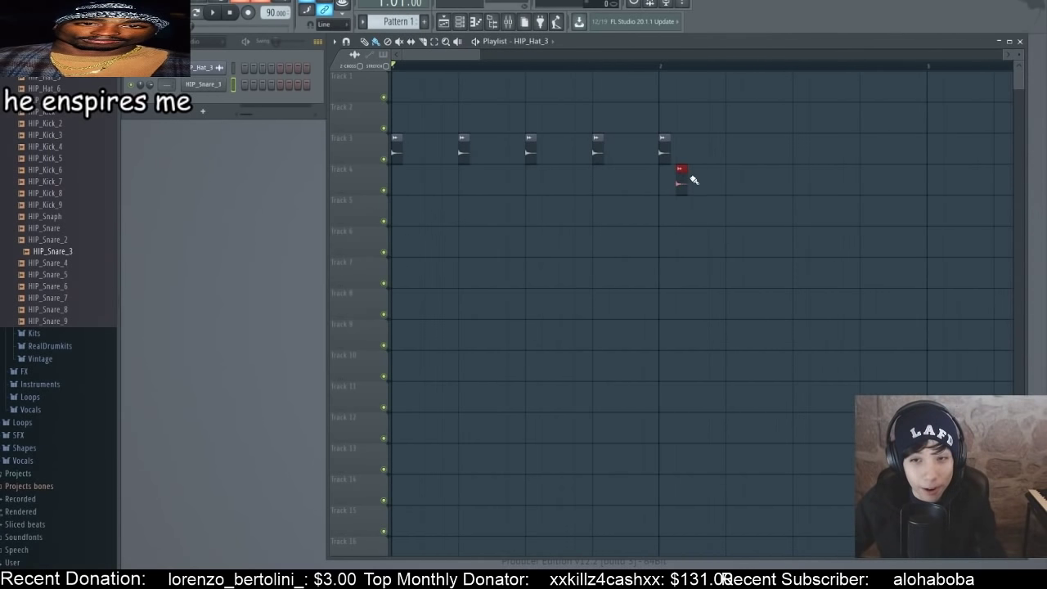
key(space)
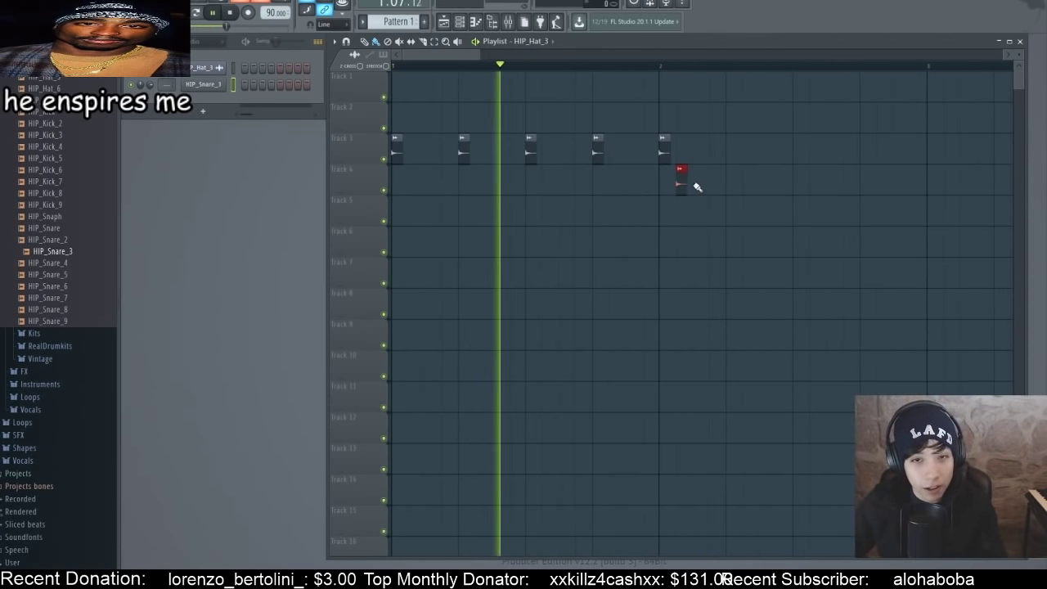
key(space)
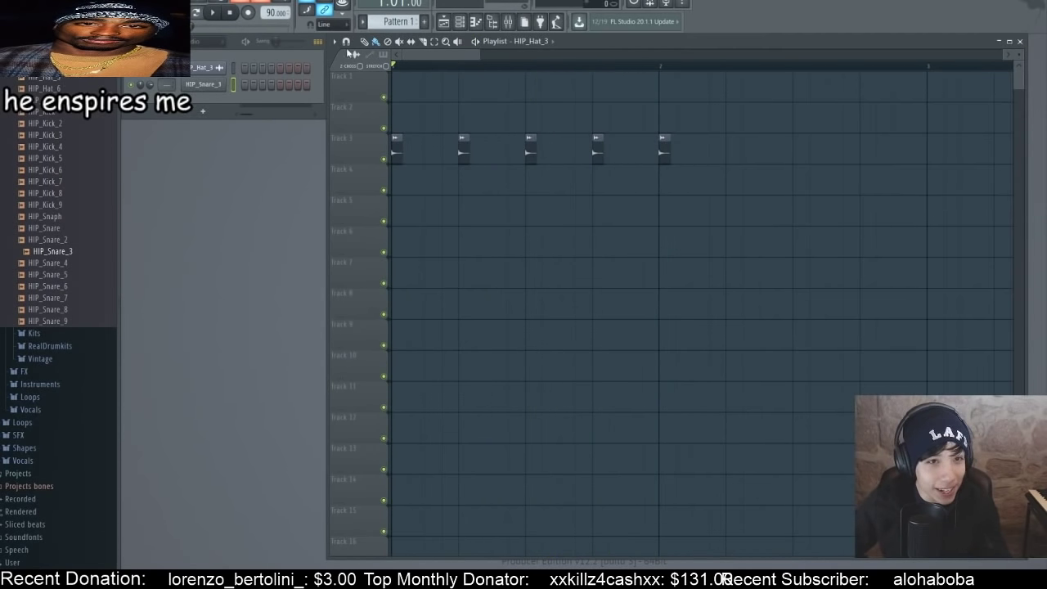
- Select Pattern 2, try its clip on Track 4 just after the start of bar 2, and remove it
scroll(397, 22, down, 1)
click(676, 179)
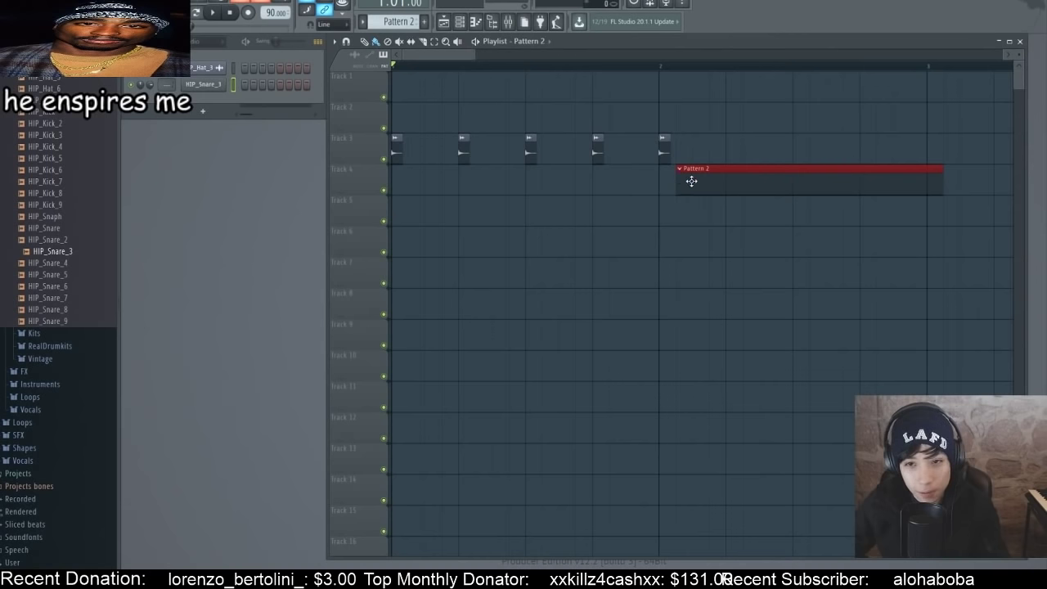
right_click(691, 181)
click(203, 84)
click(461, 121)
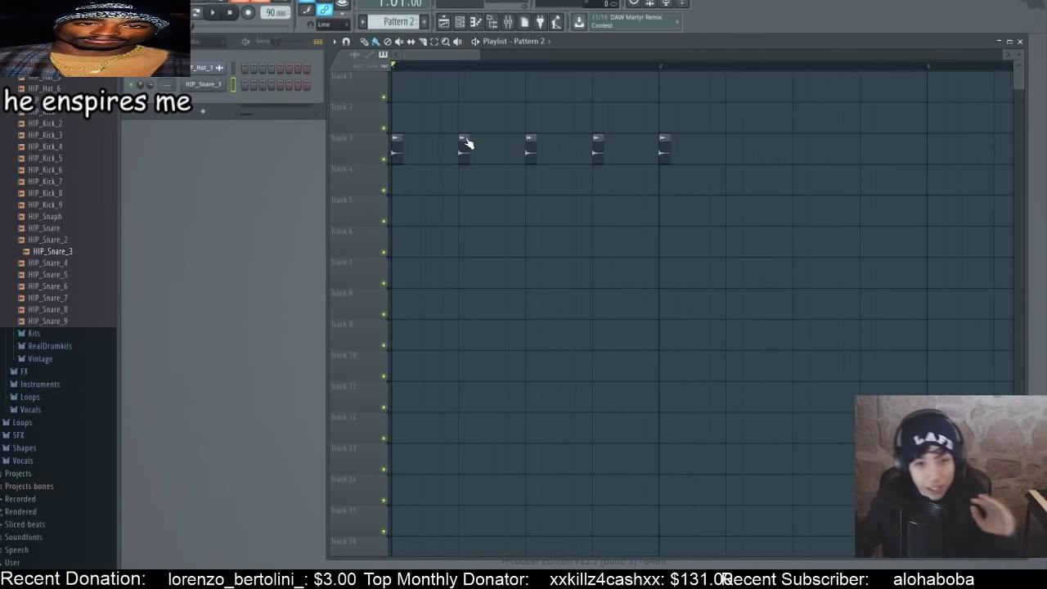
- Audition Drum Kit 01 and HipHop samples, including FLS_Rim 01, the FLS toms, HIP_Hat_6 and HIP_Snare_6
scroll(464, 144, down, 1)
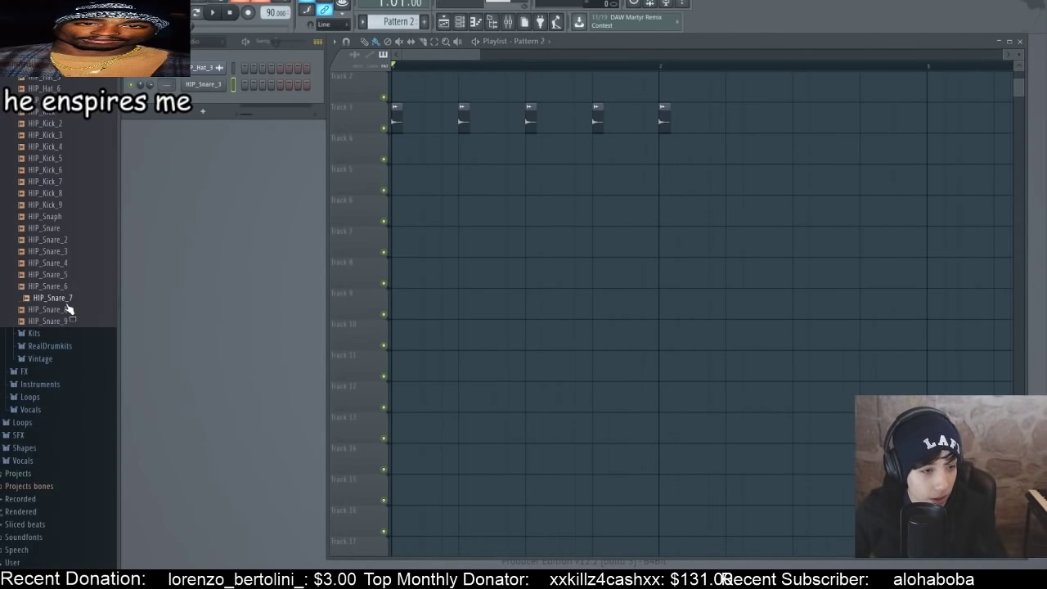
click(67, 333)
click(54, 464)
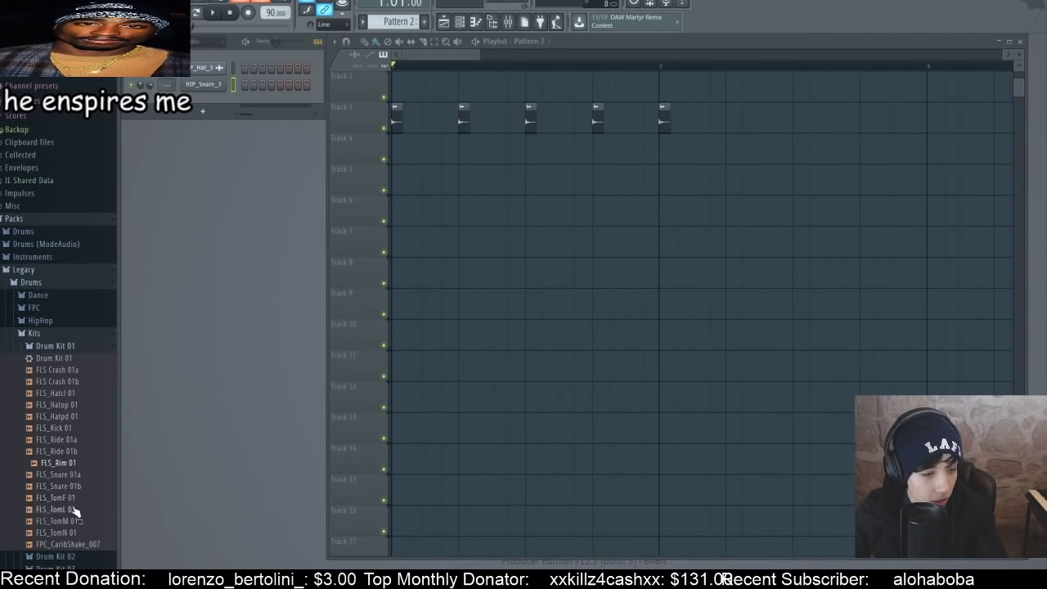
click(59, 509)
click(74, 521)
click(76, 320)
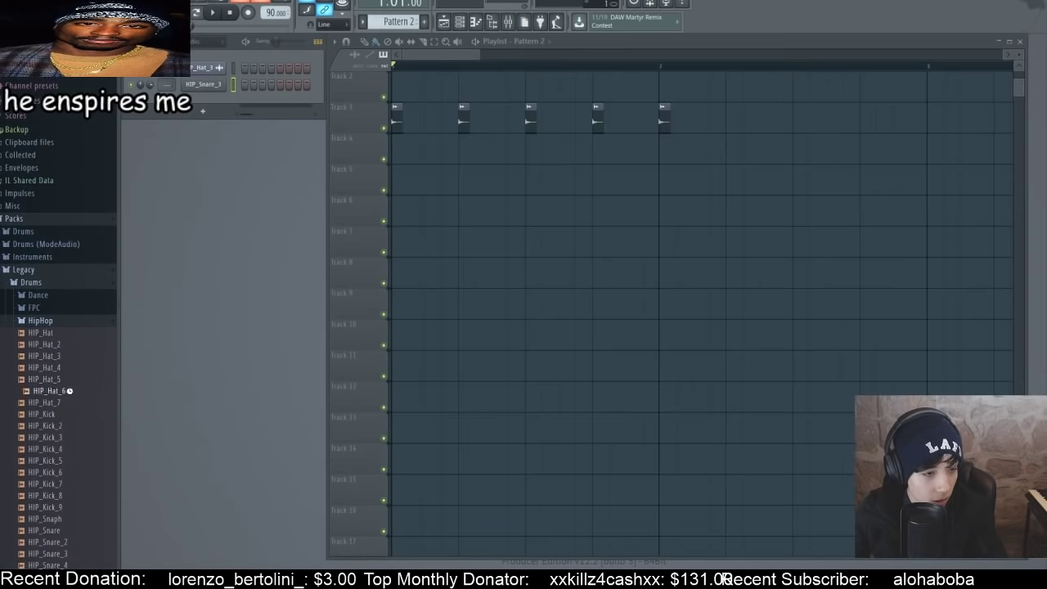
click(58, 369)
scroll(63, 385, down, 4)
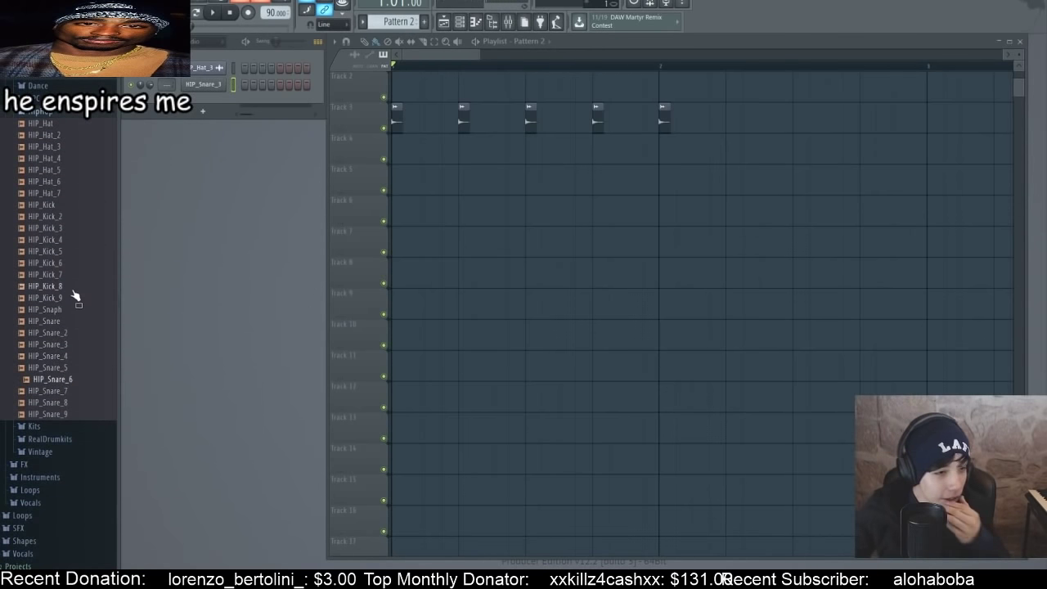
- Load HIP_Kick_8 as a new channel and draw a C5 note at the start of Pattern 2 in its piano roll
click(72, 288)
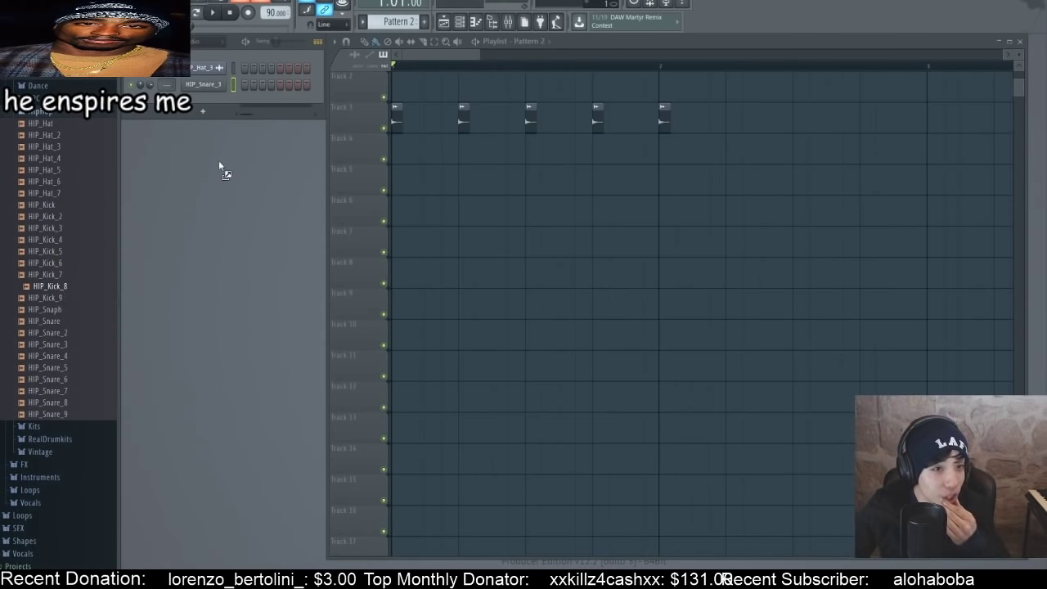
drag(214, 96, 215, 98)
click(460, 23)
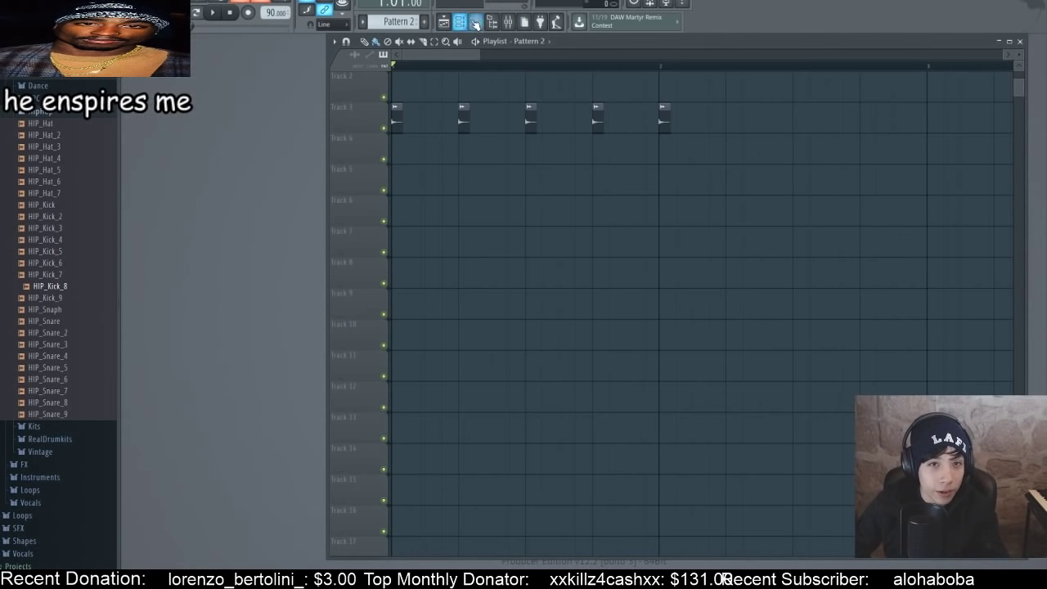
click(475, 22)
click(460, 23)
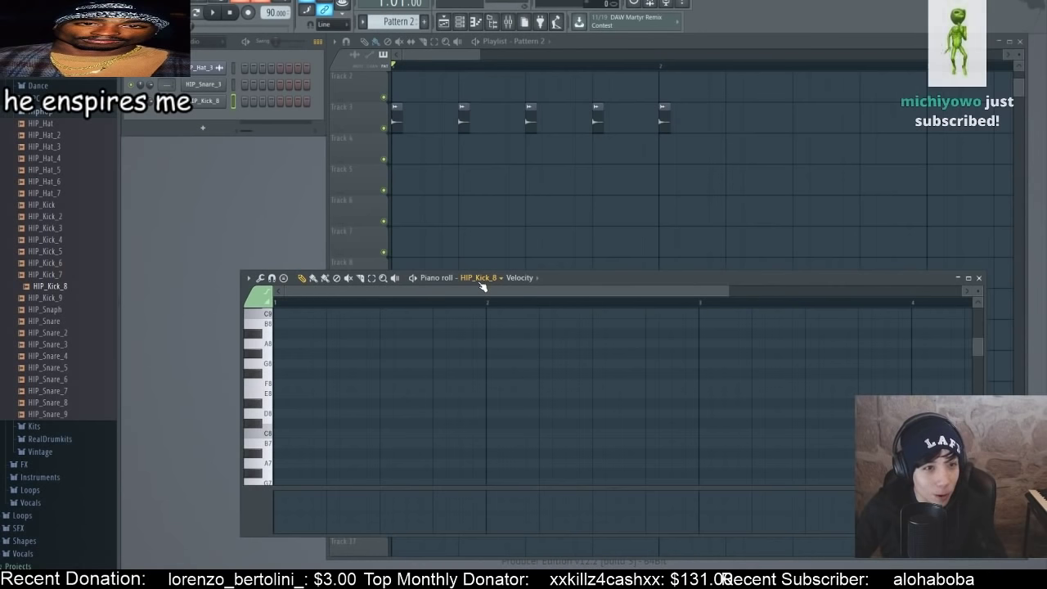
scroll(266, 393, down, 12)
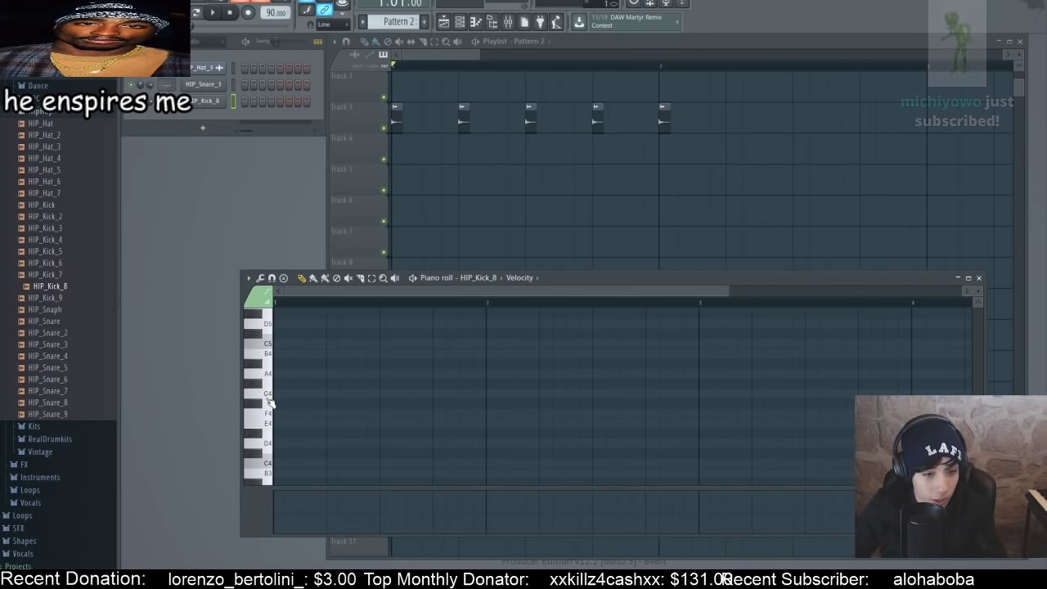
click(270, 346)
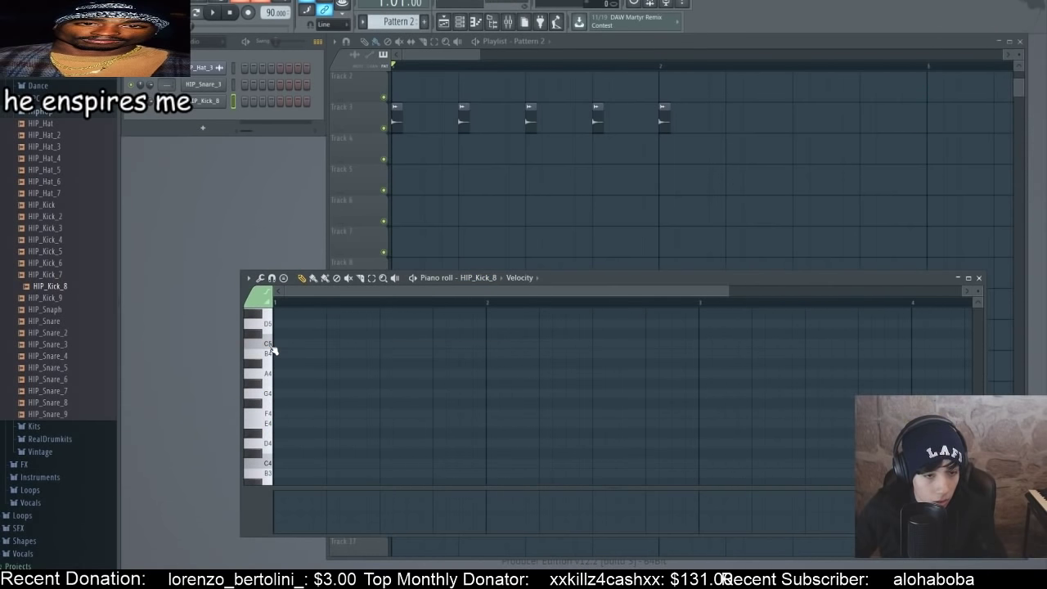
click(278, 344)
- Place the Pattern 2 clip on Track 4 at bar 2, play it, and shorten it to the kick note's length
click(665, 152)
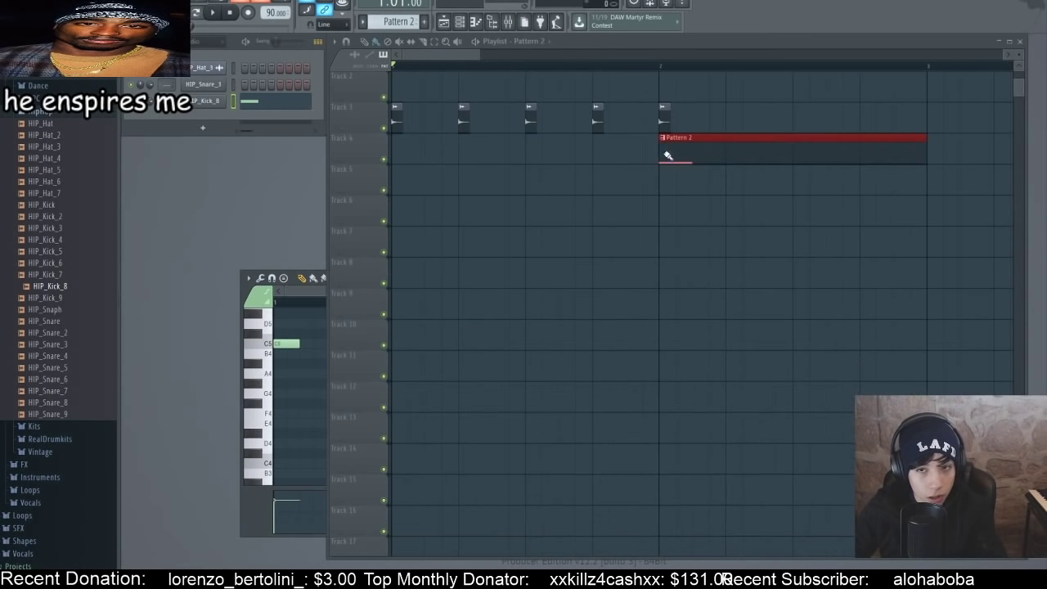
key(space)
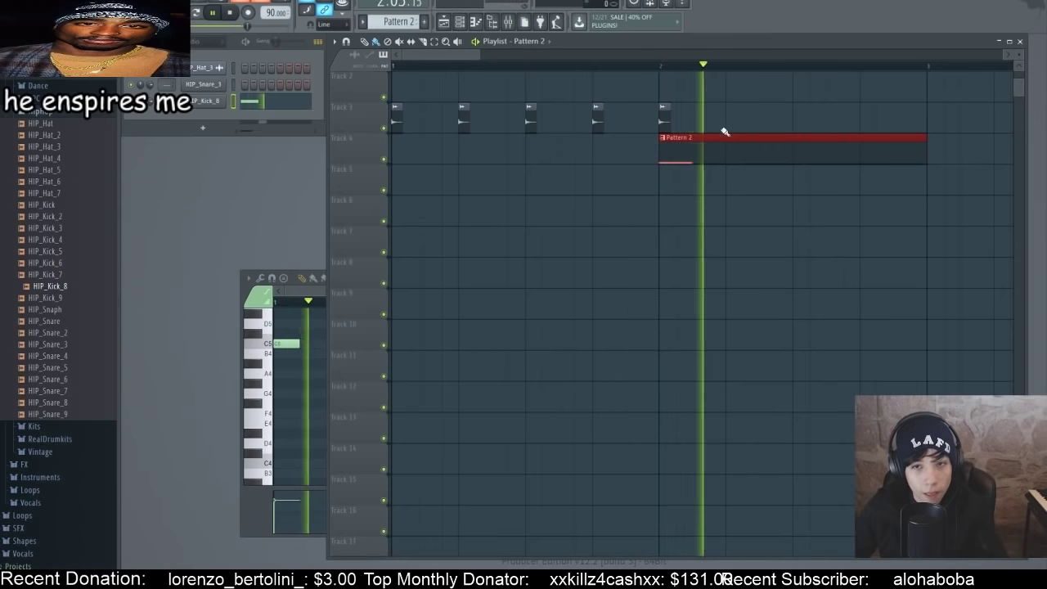
key(space)
drag(931, 151, 694, 138)
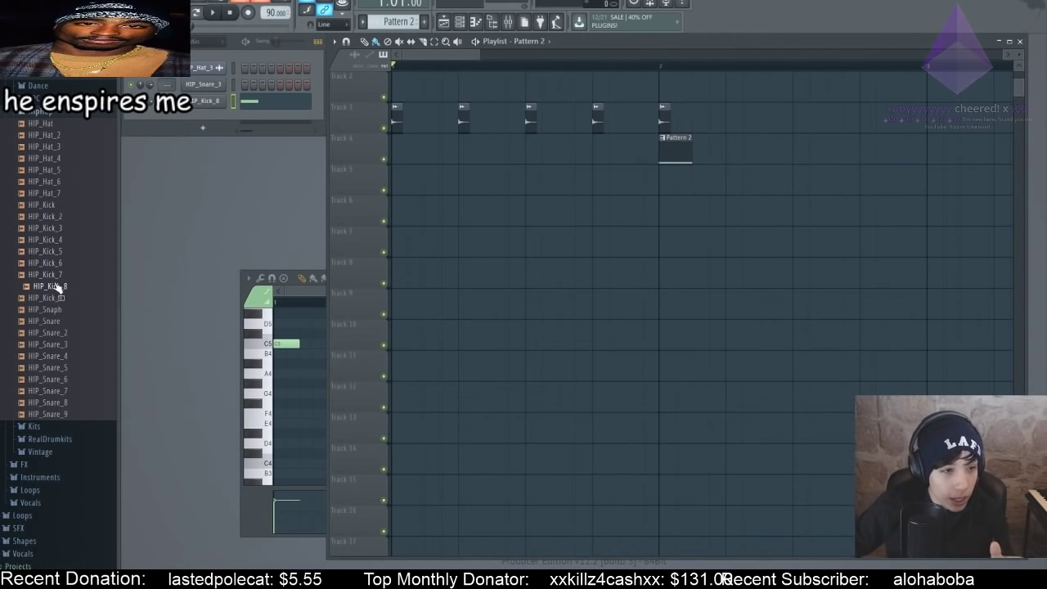
- Load HIP_Kick_8 again as a second kick channel and play the hats with the bar 2 kick
drag(222, 119, 224, 119)
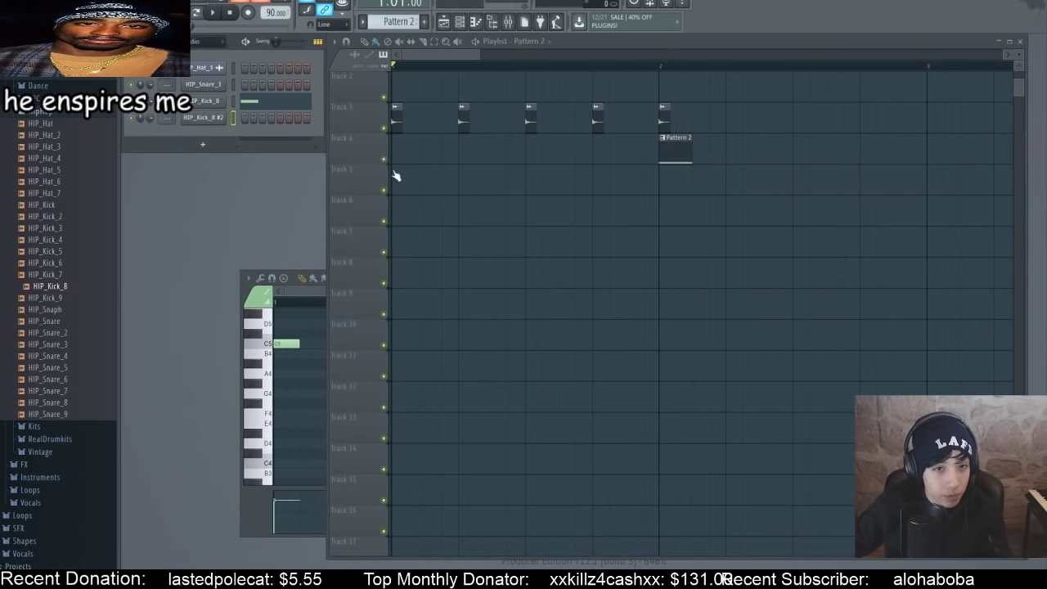
key(space)
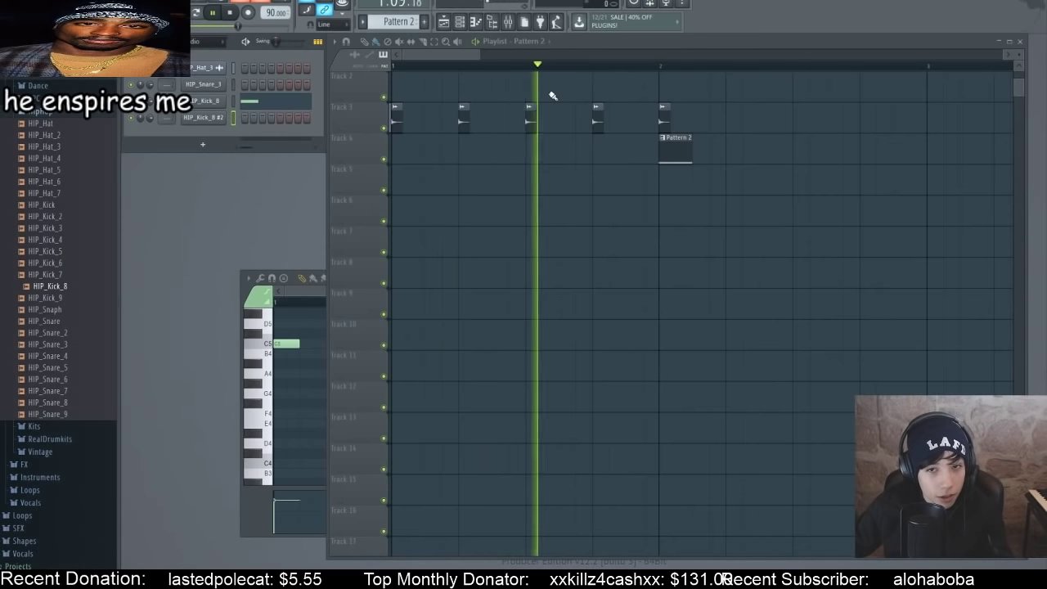
key(space)
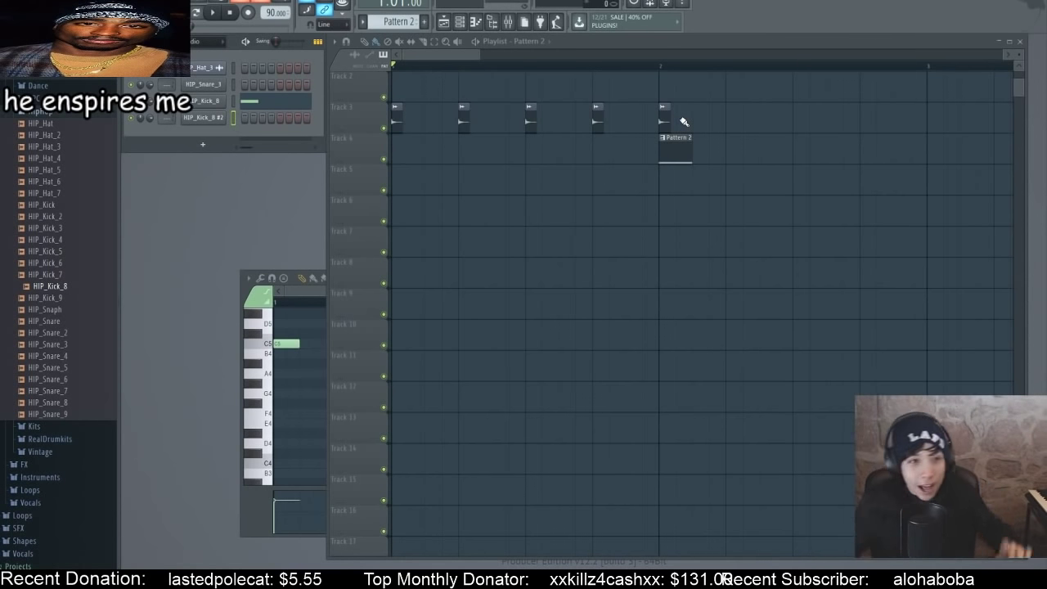
- Look through the samples in the SFX pack and add a Morphine synthesizer channel
scroll(83, 393, down, 3)
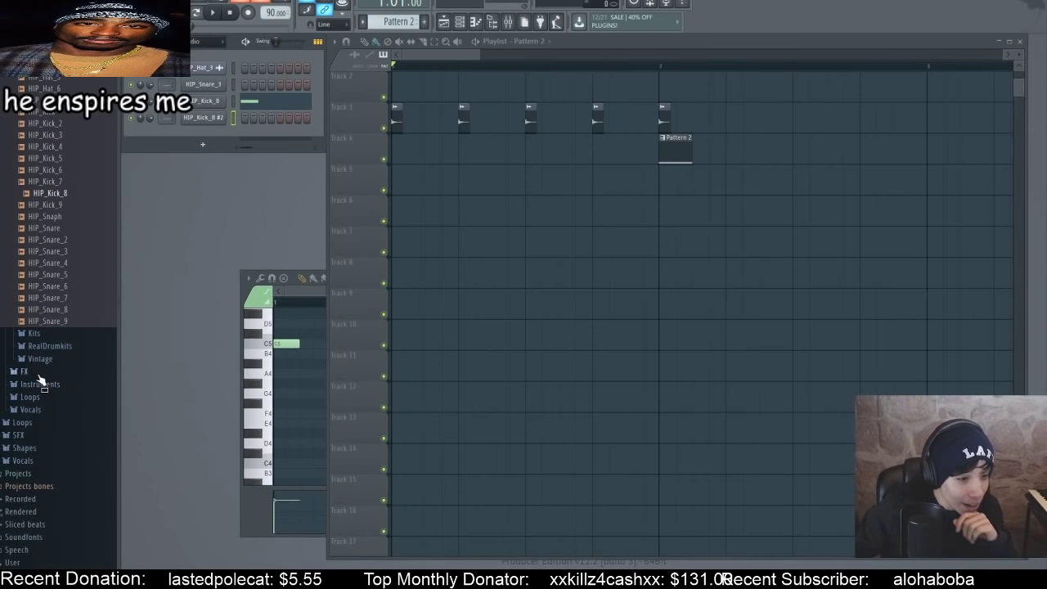
click(39, 438)
scroll(62, 459, down, 5)
scroll(60, 453, up, 8)
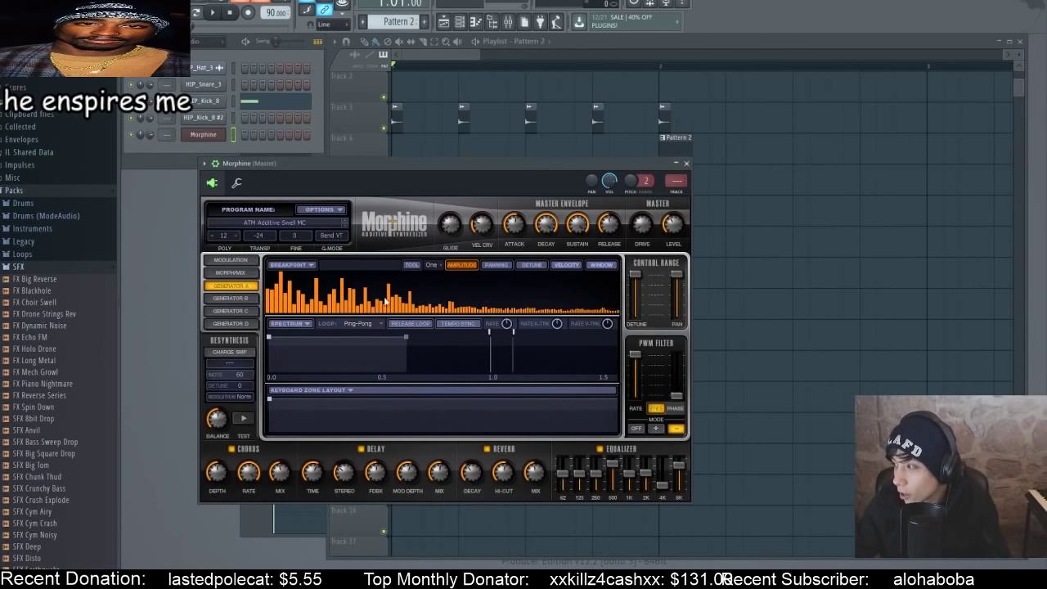
- Load SFX Audio Driver Crash FG from the SFX bank of Morphine's preset library and close the synthesizer
click(301, 223)
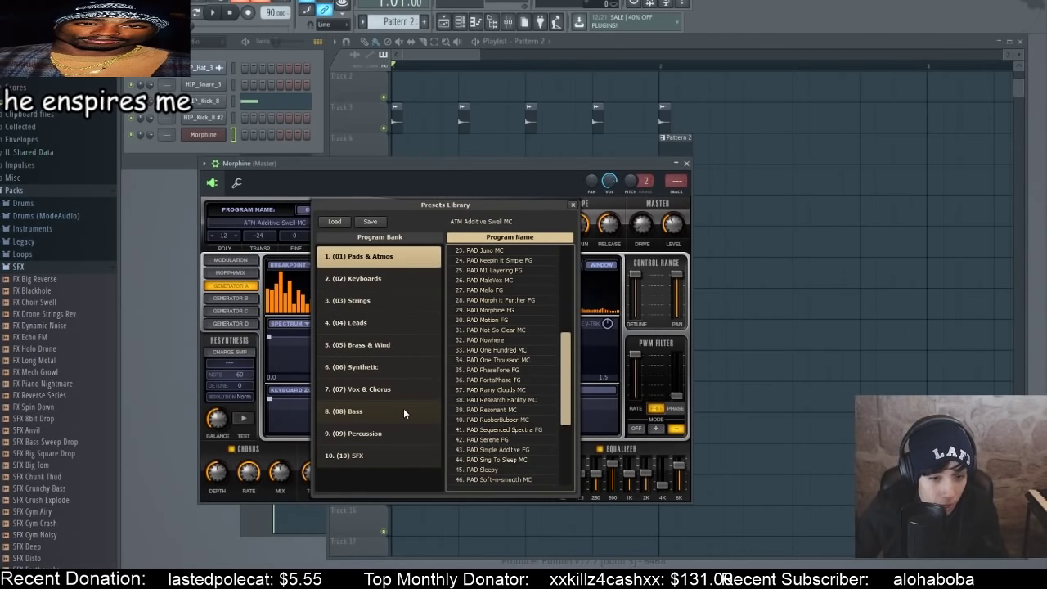
click(420, 456)
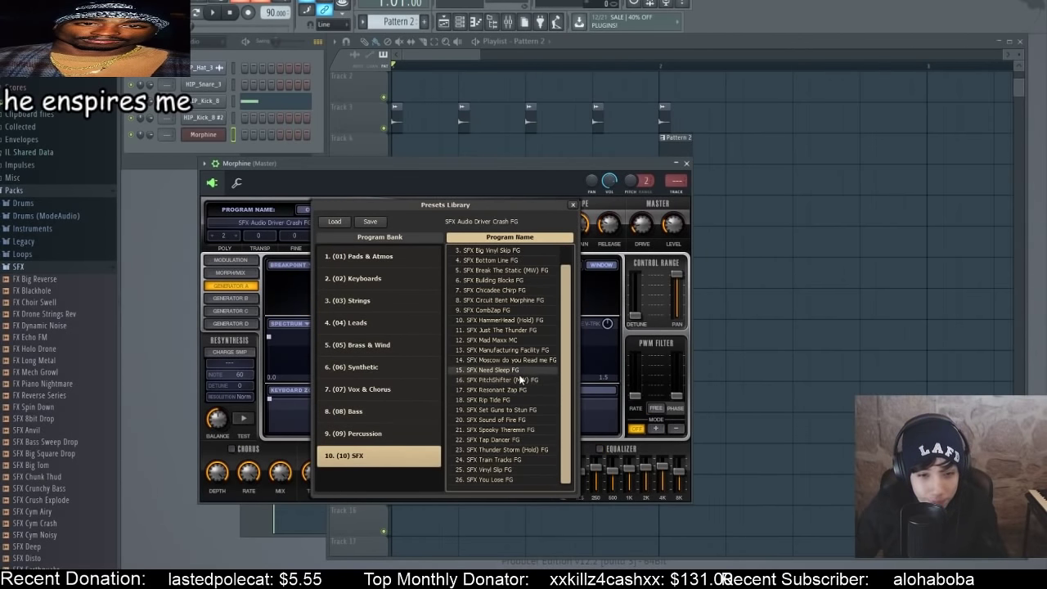
scroll(520, 378, up, 1)
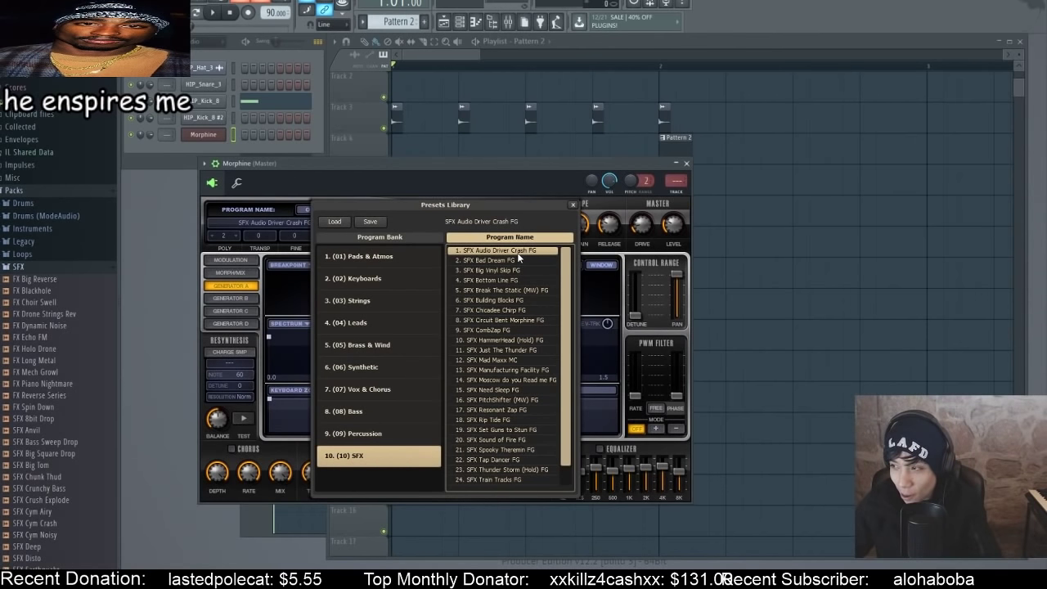
click(688, 165)
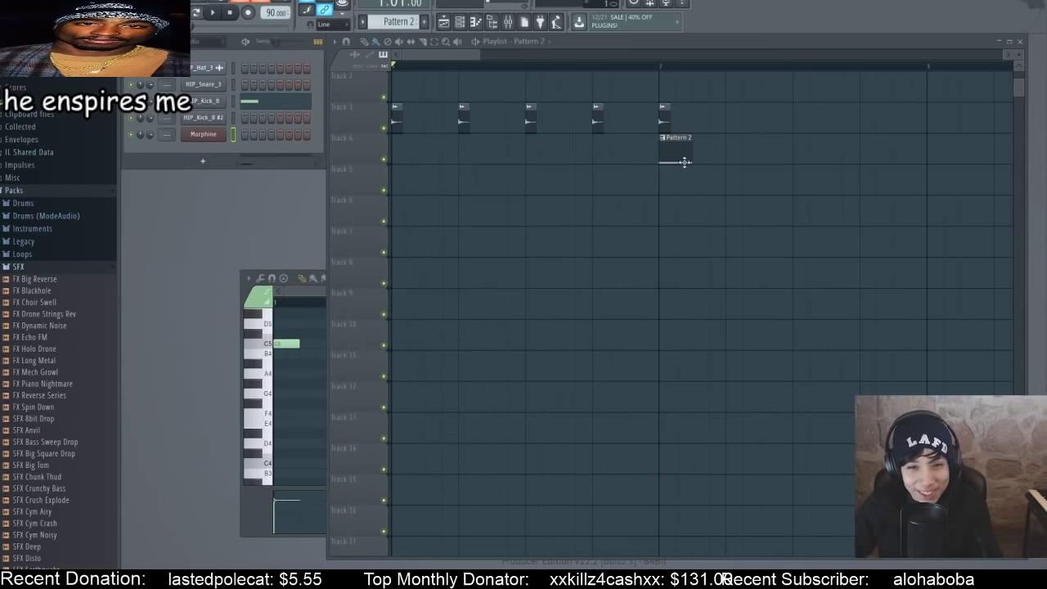
- Select Pattern 3 and add a one-beat C5 note at its start in the Morphine piano roll
click(296, 295)
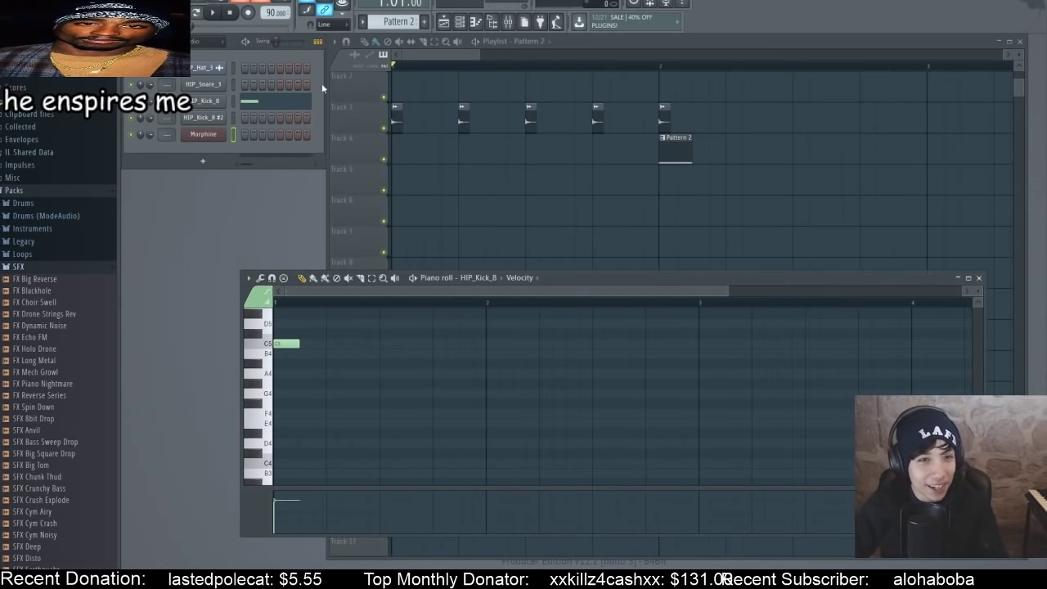
scroll(397, 21, down, 1)
click(475, 21)
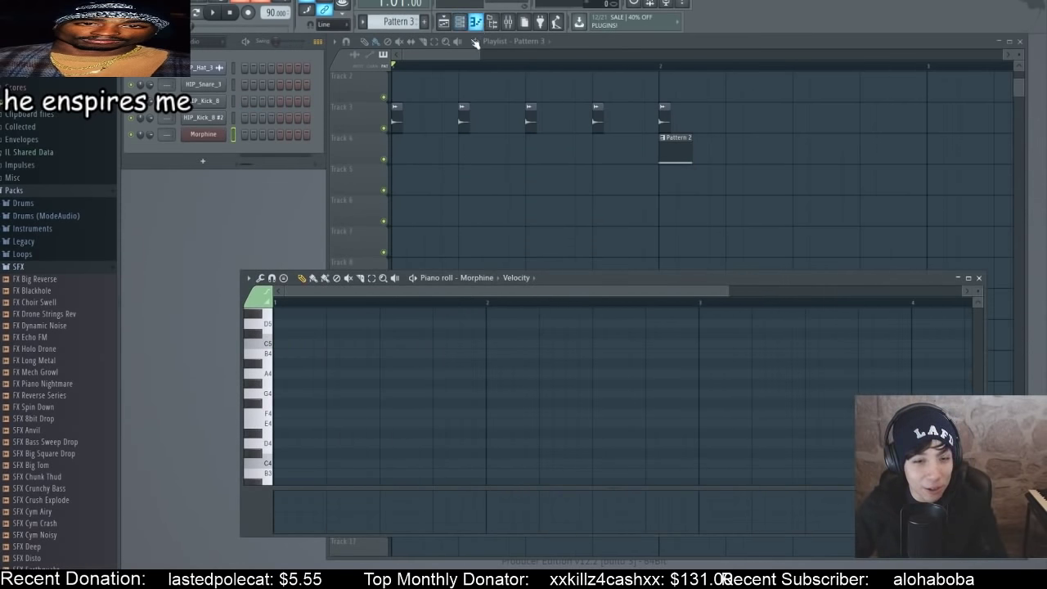
click(278, 344)
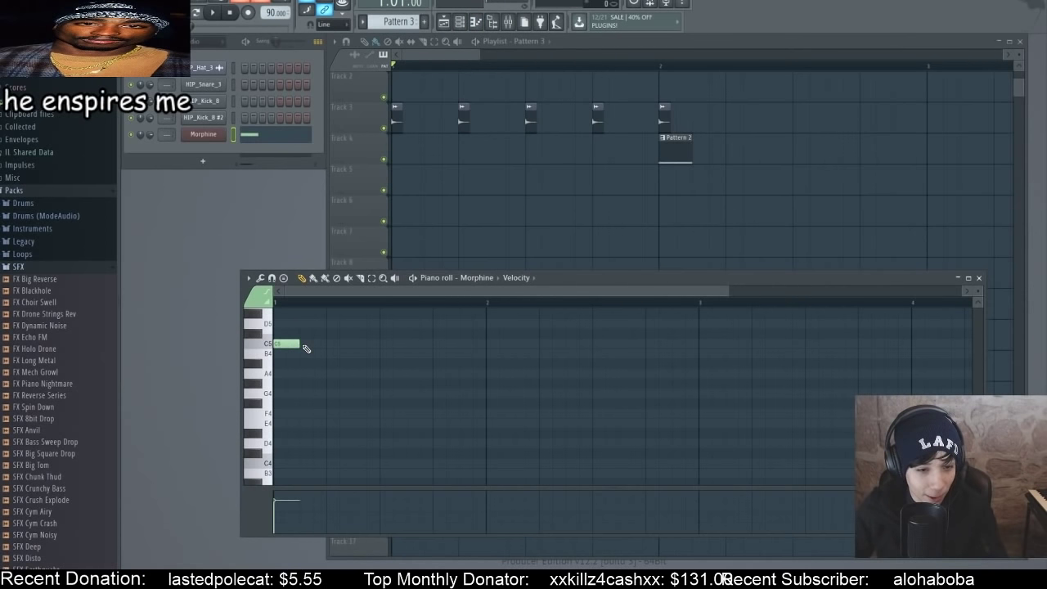
drag(304, 349, 326, 346)
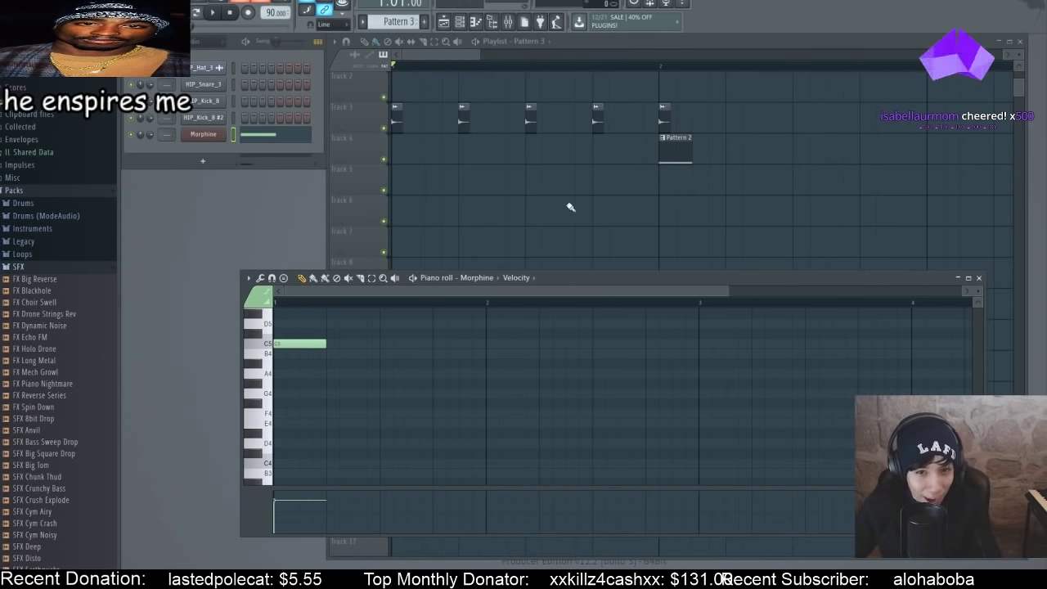
- Place the Pattern 3 clip on Track 5 at bar 2, shorten it to one beat, and play the song
click(664, 185)
key(space)
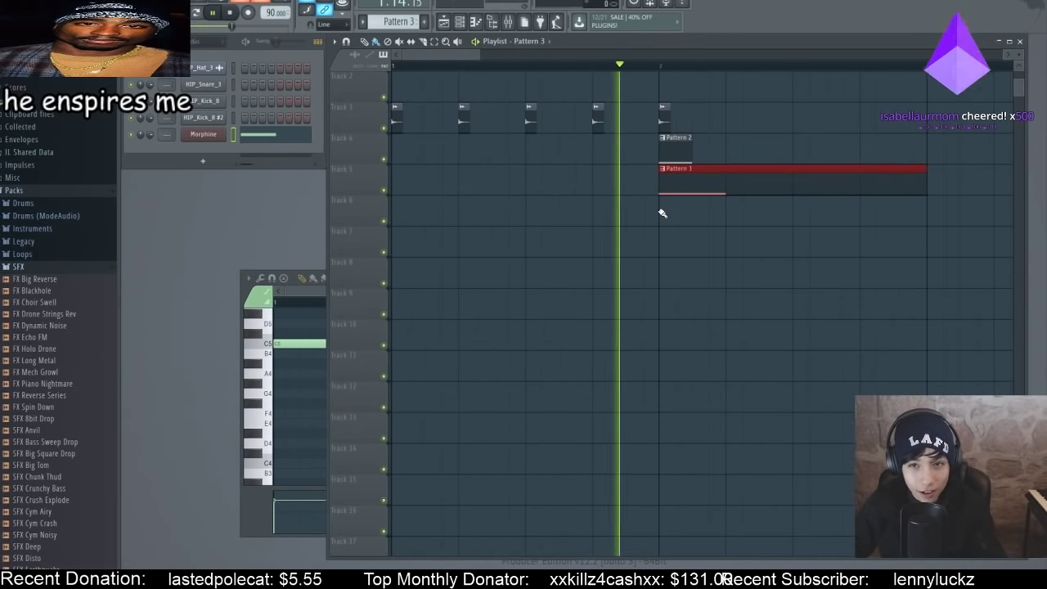
key(space)
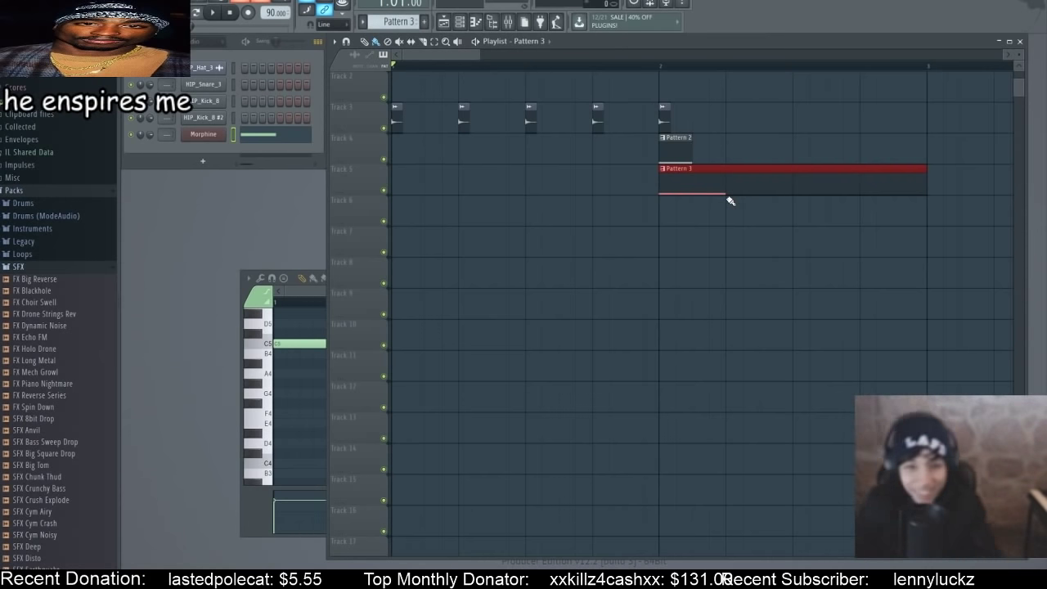
drag(907, 184, 732, 172)
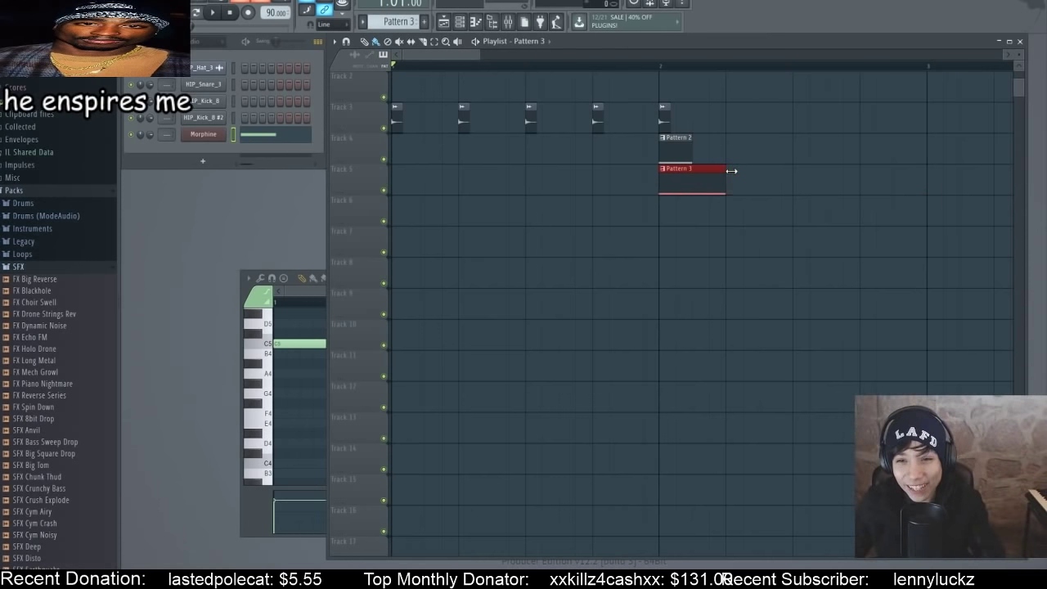
key(space)
scroll(739, 176, down, 1)
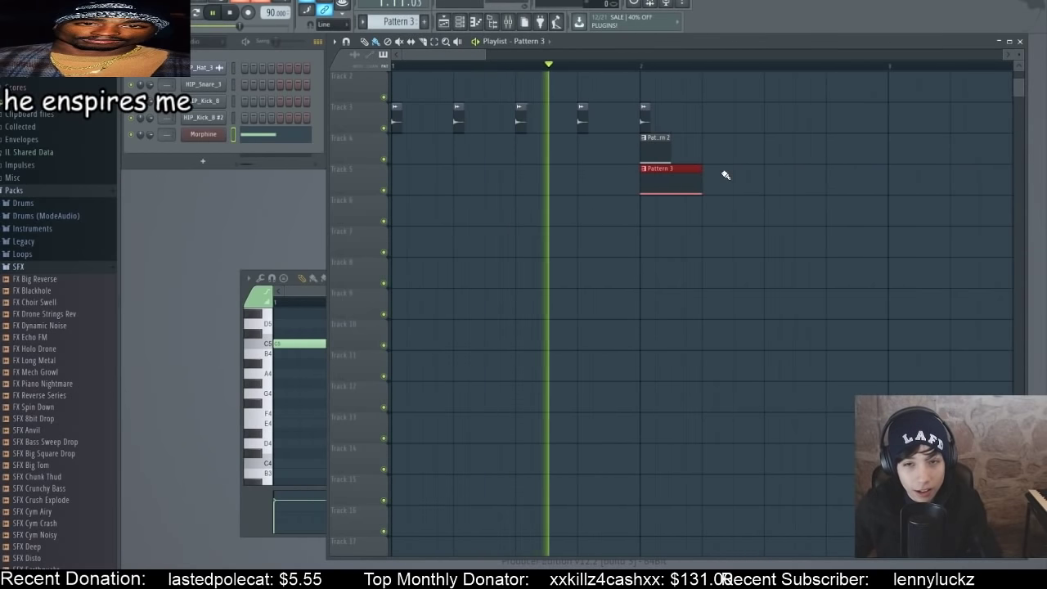
key(space)
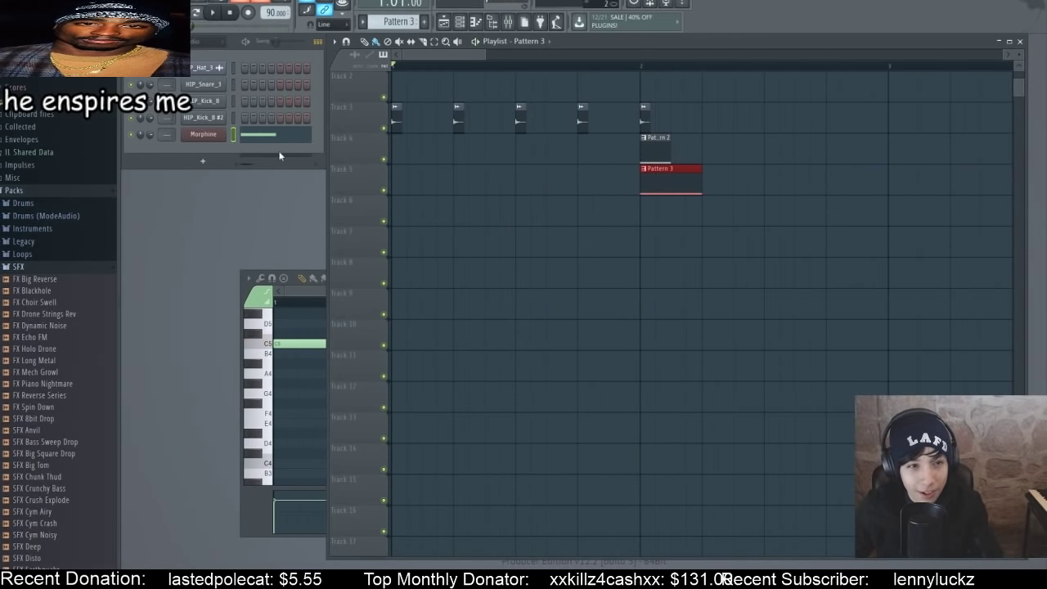
- Place another Pattern 2 clip on Track 4 at beat 2 of bar 2, shorten it to its note's length, and play from bar 2
click(424, 23)
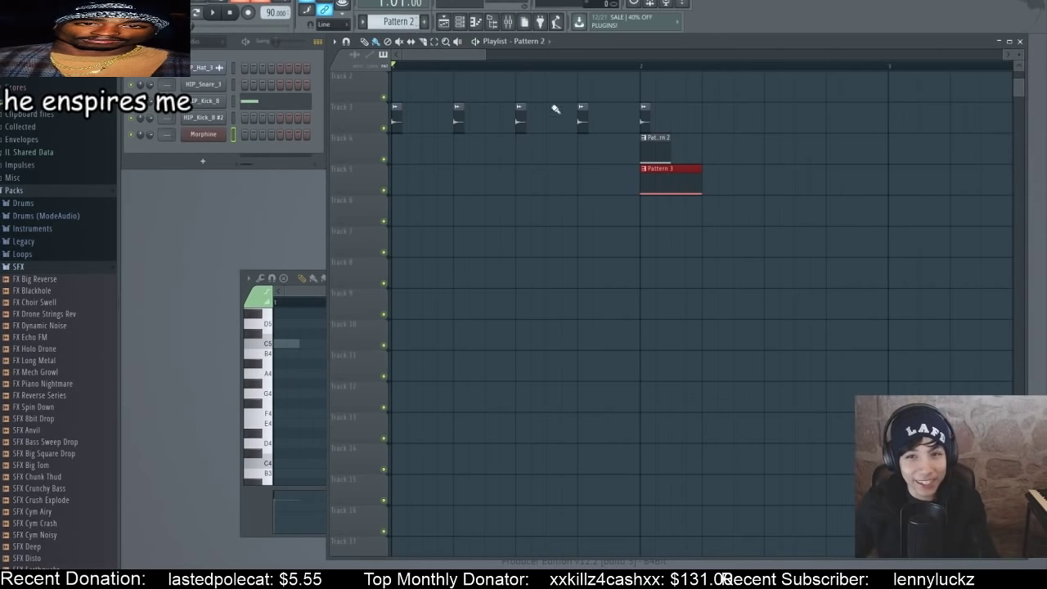
click(700, 142)
click(639, 66)
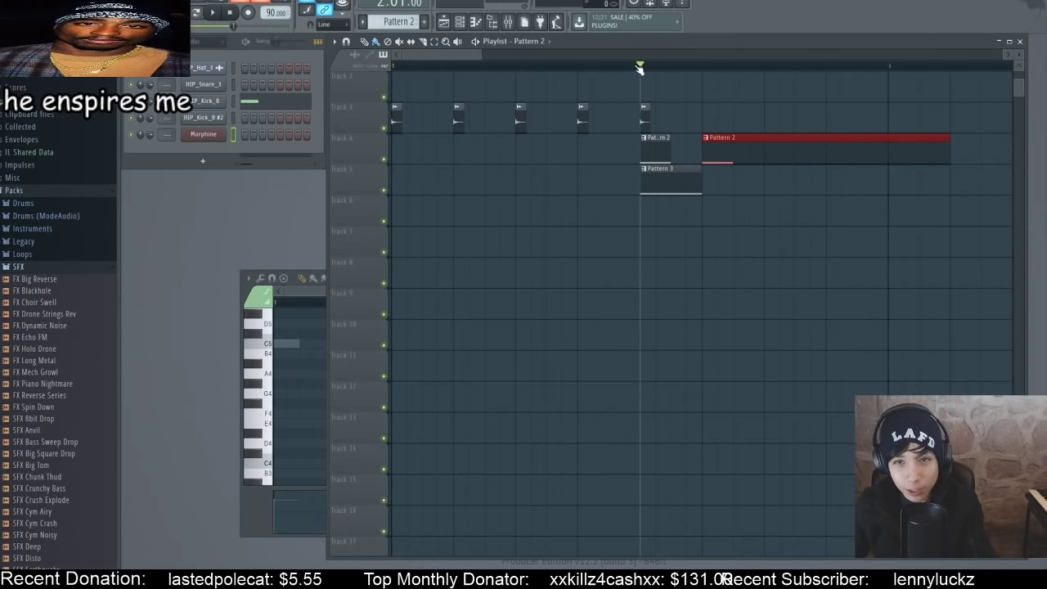
key(space)
key(space)
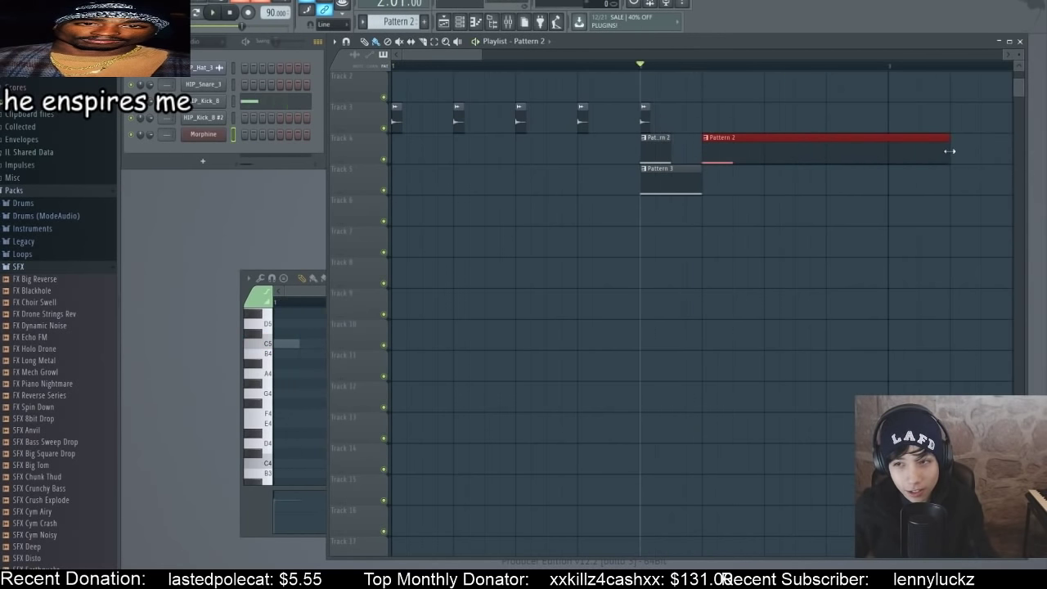
drag(950, 151, 743, 145)
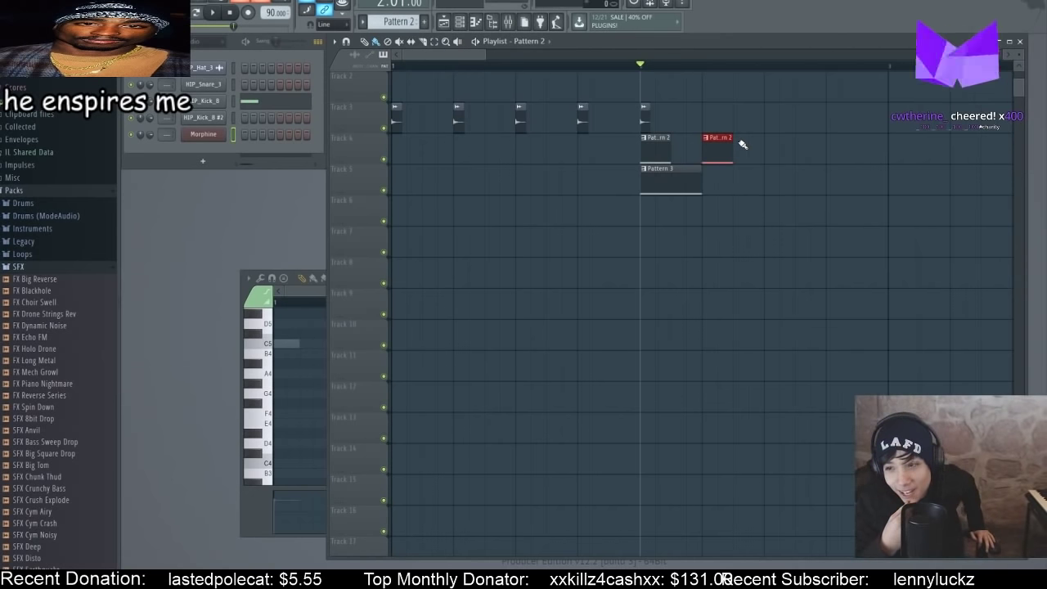
key(space)
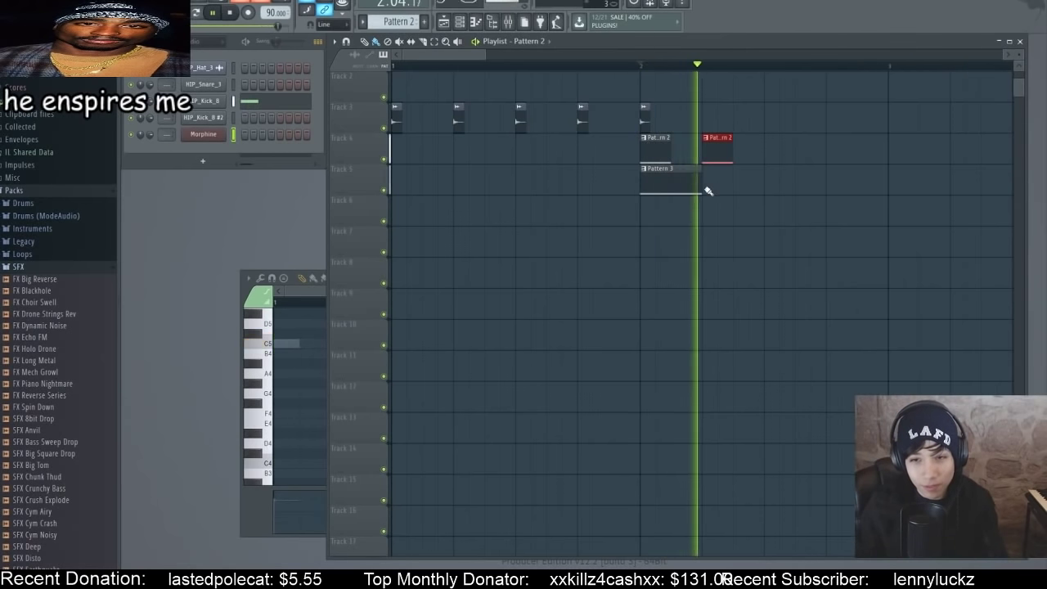
key(space)
mouse_move(718, 160)
mouse_down()
mouse_move(784, 162)
mouse_move(717, 154)
mouse_up()
key(space)
key(space)
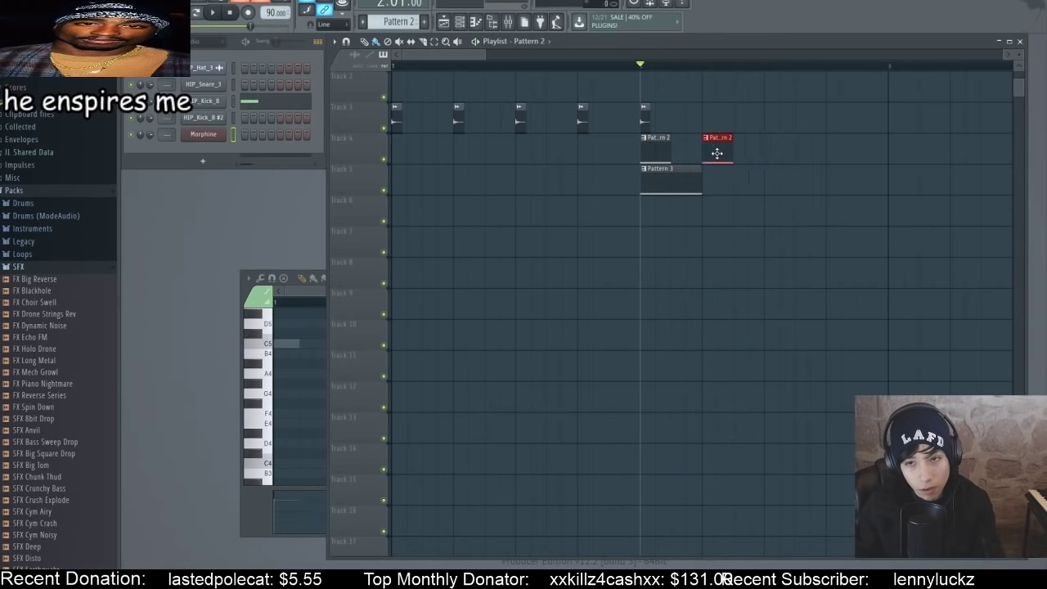
- Set the tempo to 171 BPM and play the beat
drag(275, 13, 275, 11)
key(space)
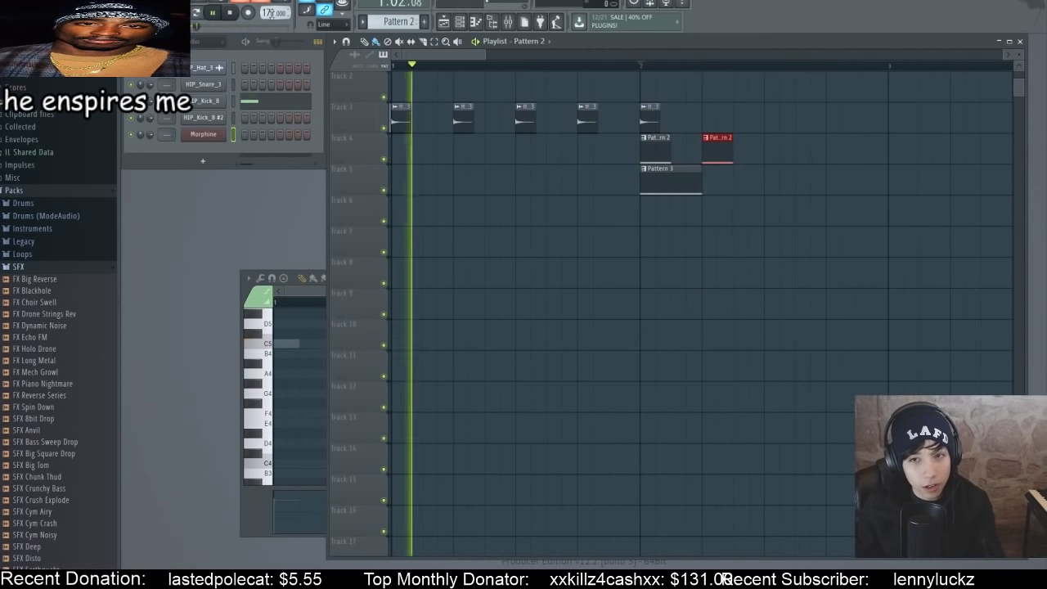
key(space)
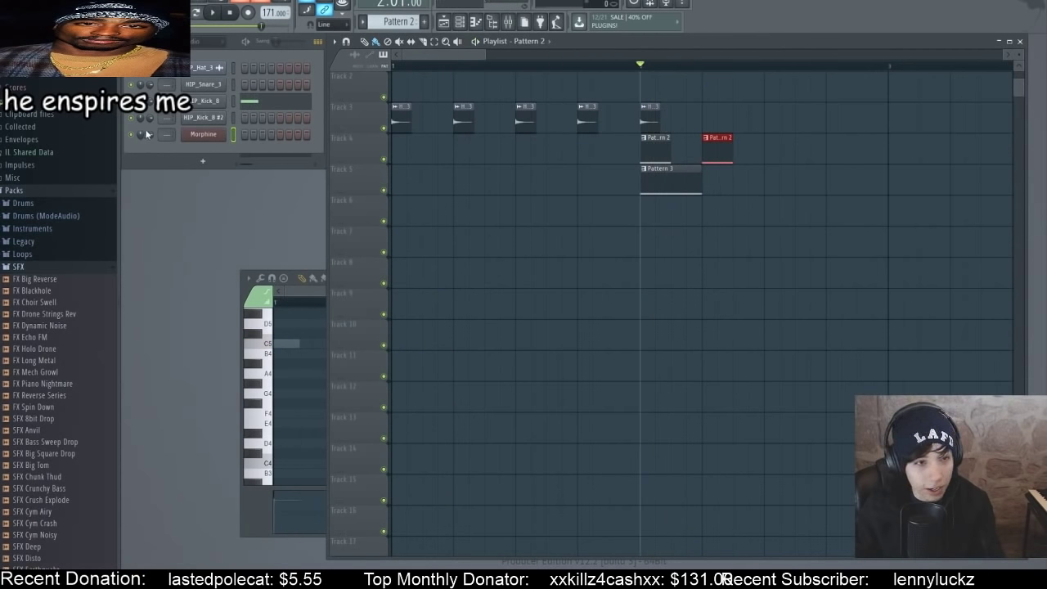
key(space)
key(space)
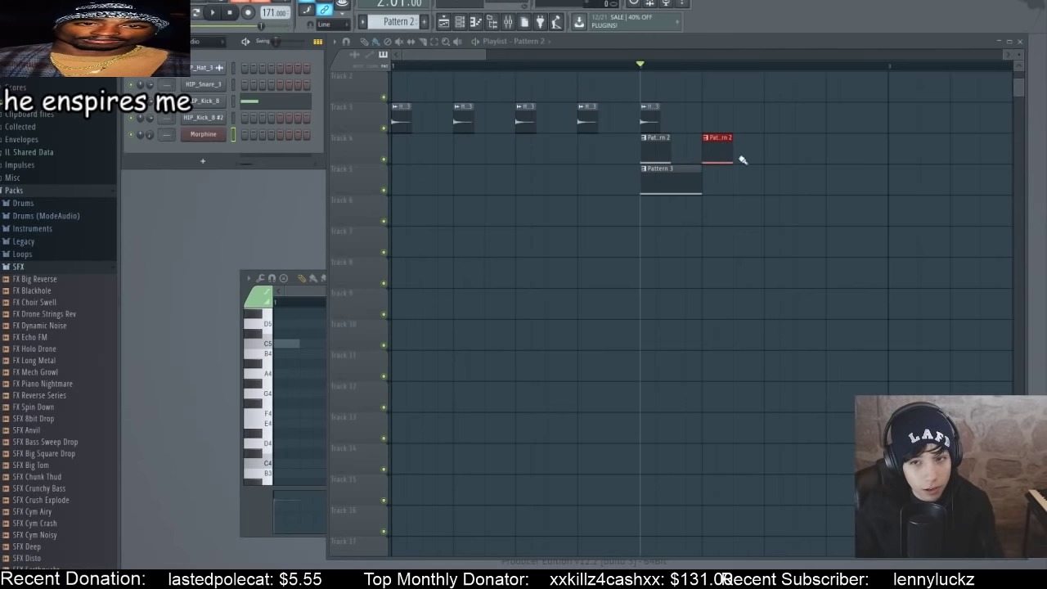
- Move the second Pattern 2 clip on Track 4 to beat 3 of bar 2 while playing the song
key(space)
drag(722, 155, 786, 145)
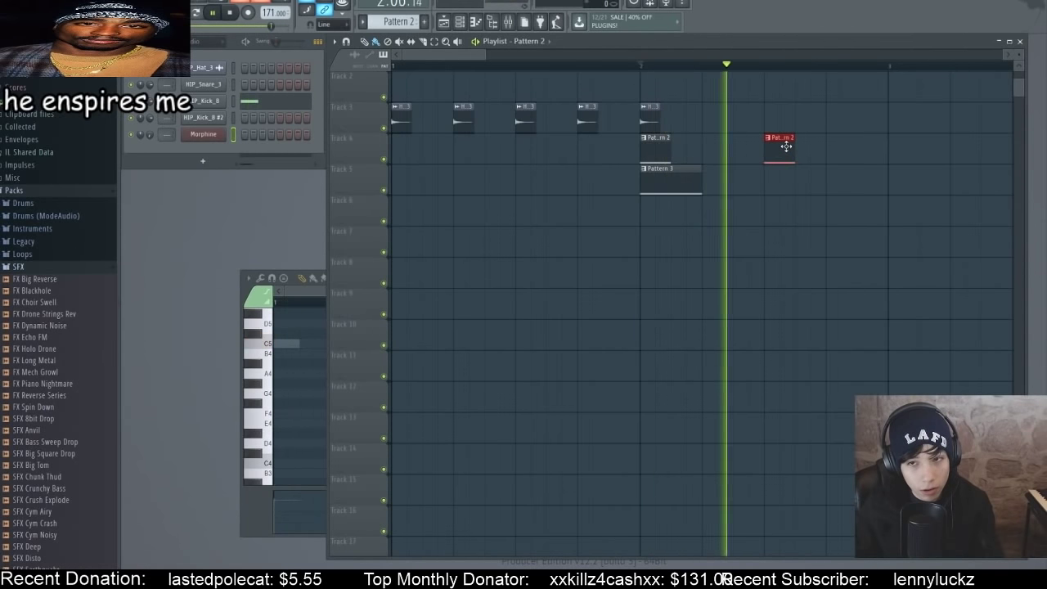
key(space)
drag(818, 177, 815, 172)
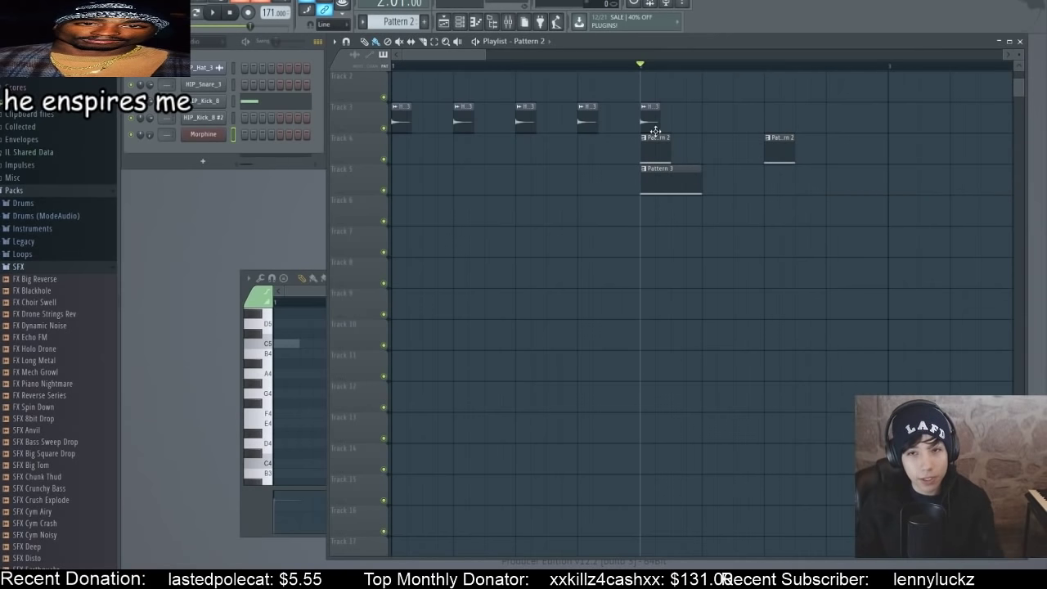
key(KP_Subtract)
key(space)
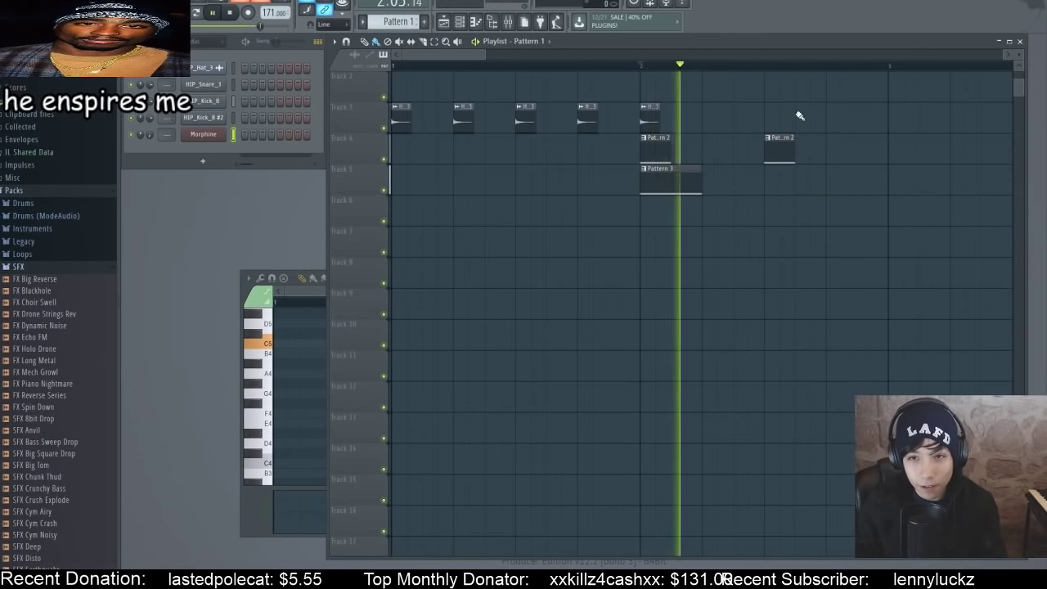
mouse_move(793, 114)
mouse_down()
mouse_move(816, 110)
mouse_move(816, 121)
mouse_up()
key(KP_Add)
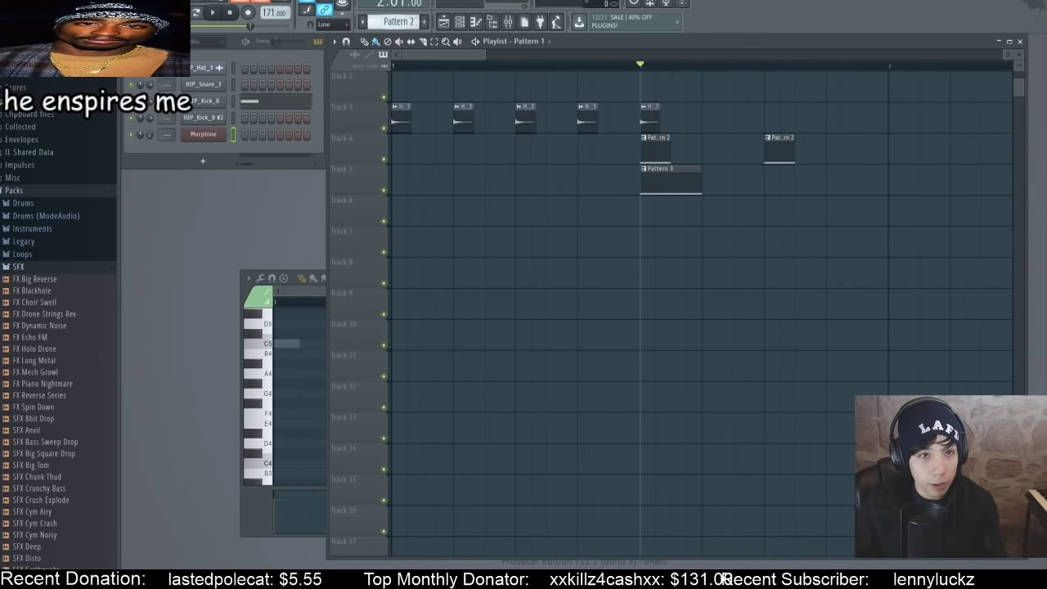
click(806, 121)
right_click(810, 120)
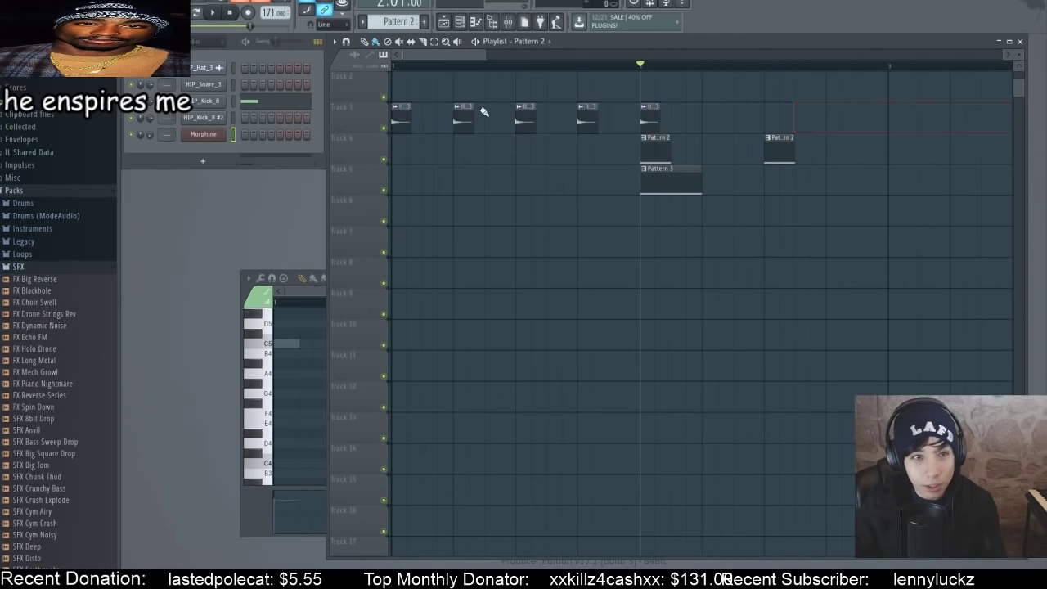
- Select Pattern 4, add a one-beat C5 note for HIP_Hat_3 at its start in the piano roll, and close the piano roll
scroll(385, 17, down, 1)
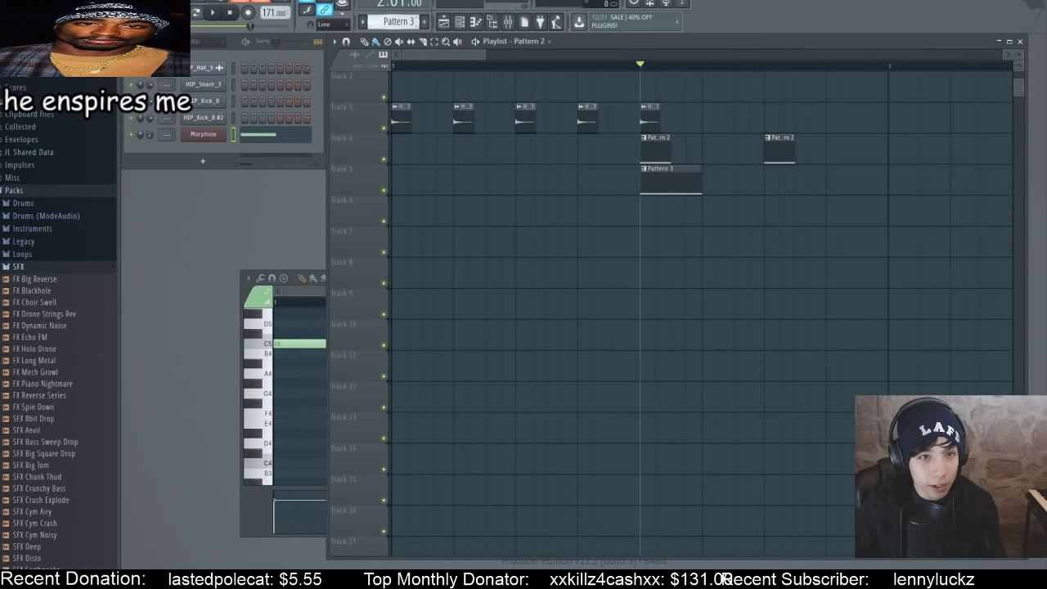
click(205, 73)
click(447, 107)
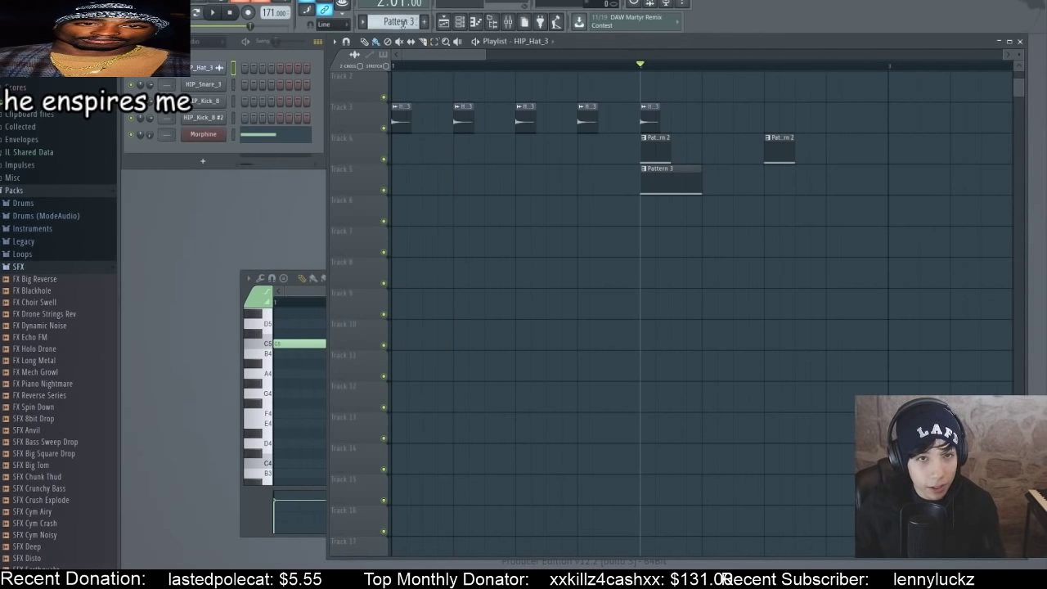
scroll(402, 23, down, 1)
click(477, 23)
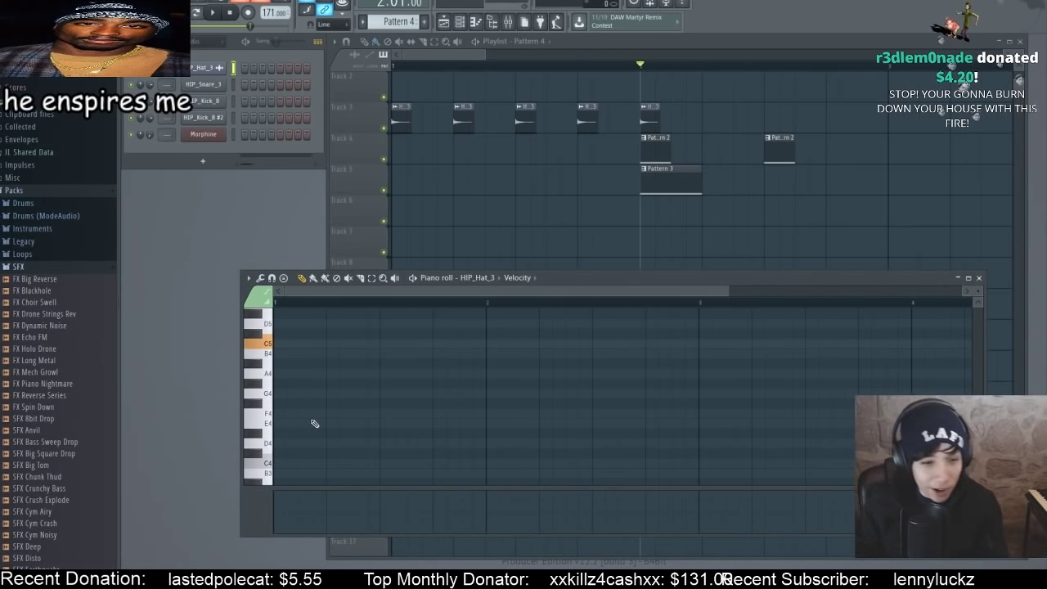
click(282, 343)
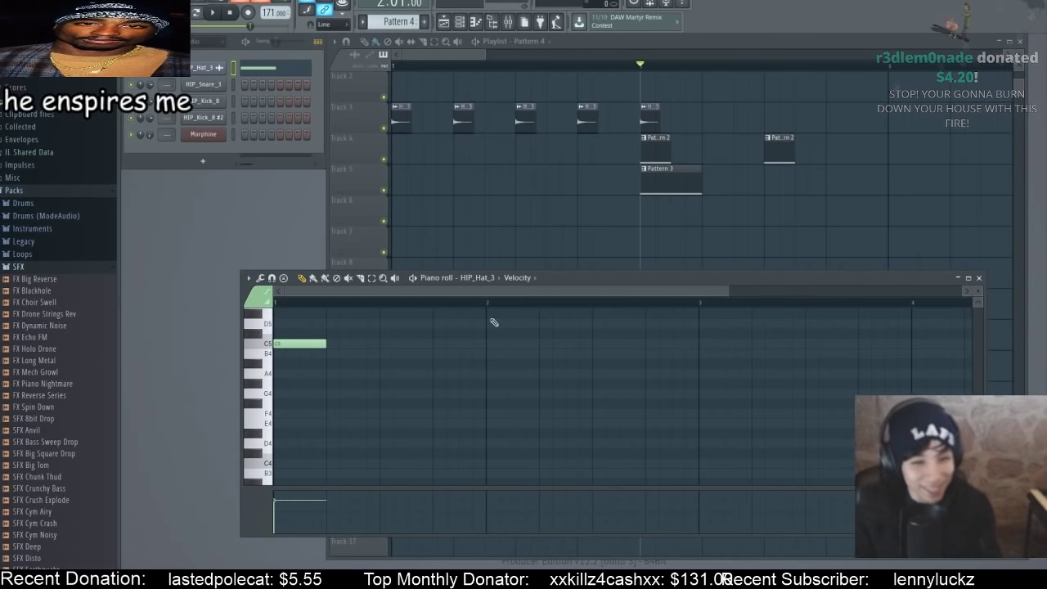
click(979, 278)
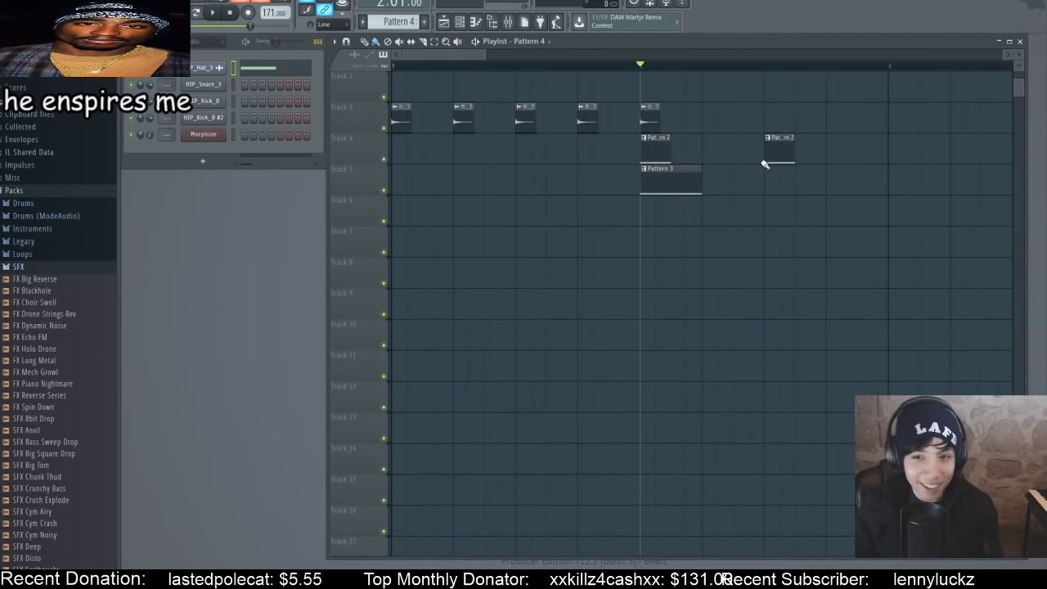
- Place the Pattern 4 clip on Track 3 right after the second Pattern 2 clip ends and play from bar 2
drag(769, 120, 802, 121)
key(space)
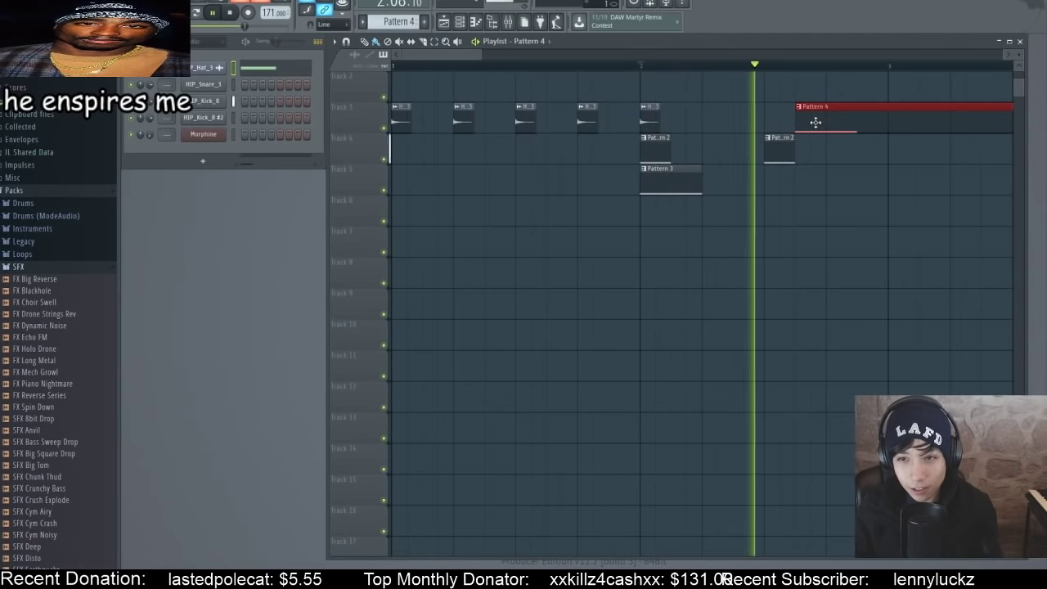
key(space)
key(space)
key(space)
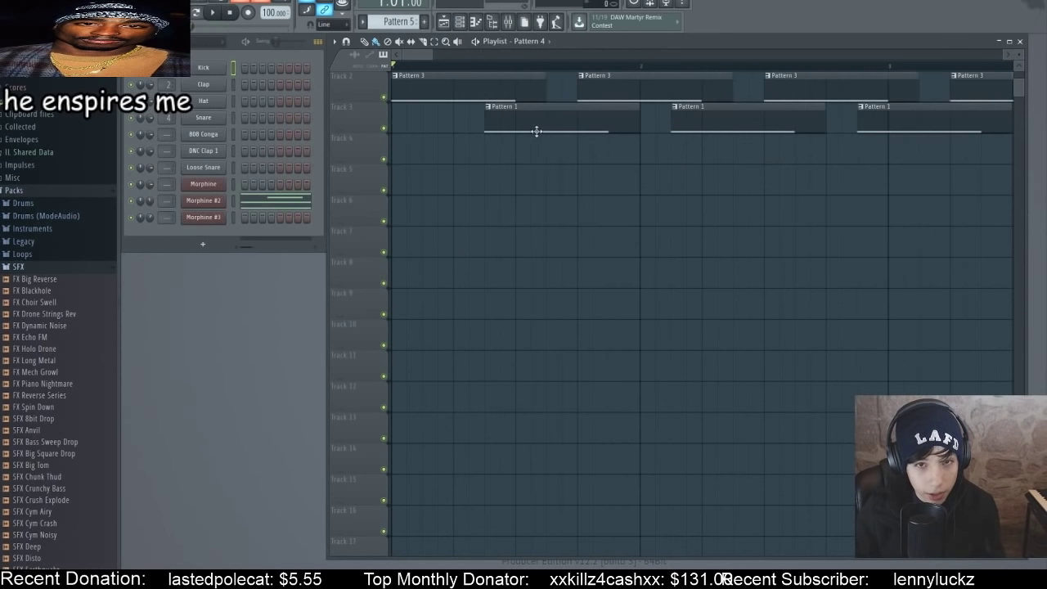
- Look over the playlist arrangements of other beat projects, closing the open Morphine #6 synthesizer window
key(space)
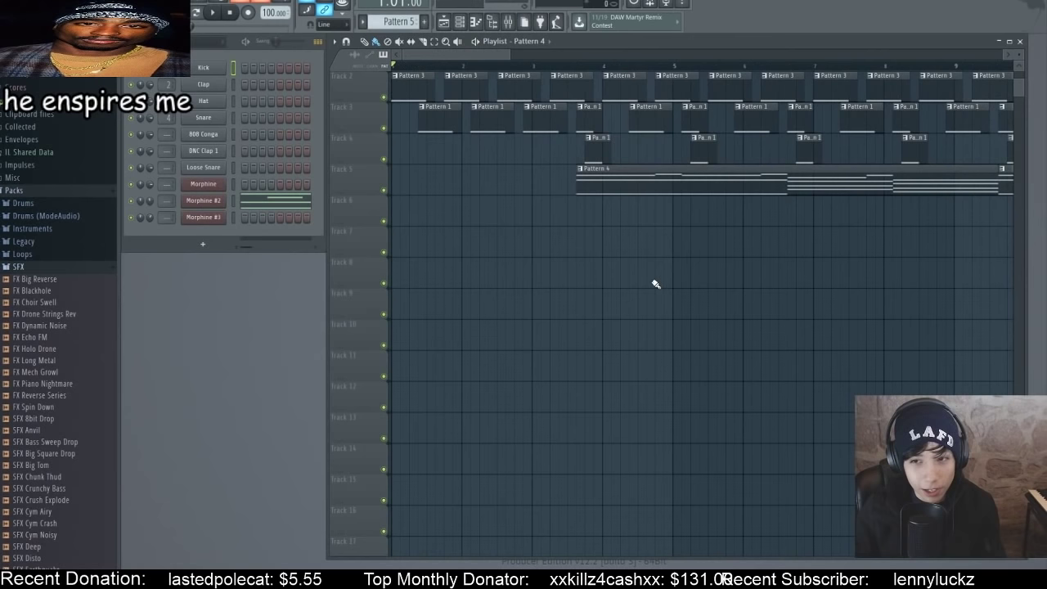
click(655, 284)
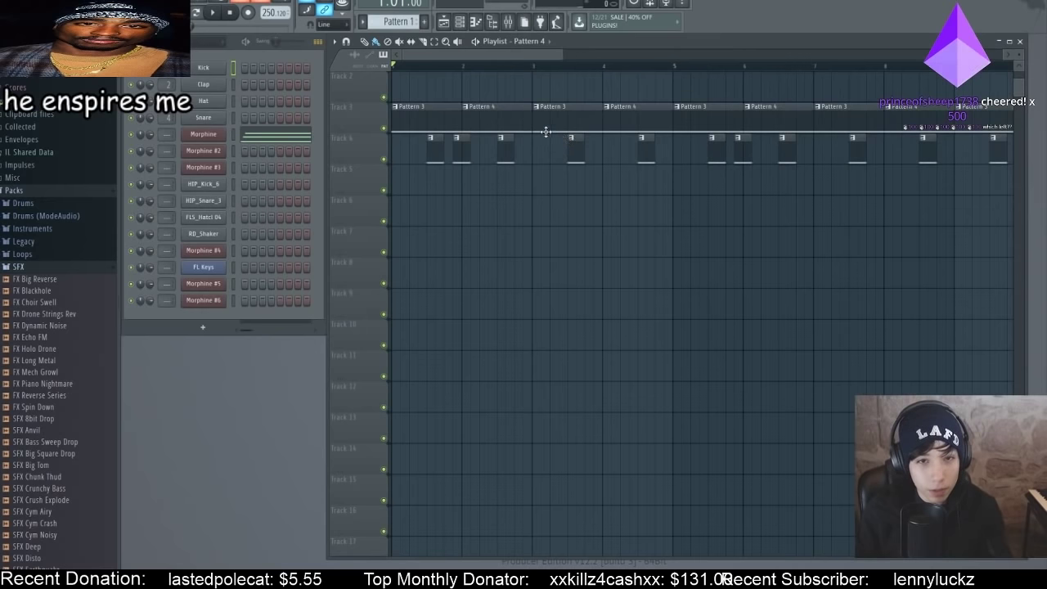
scroll(545, 135, up, 1)
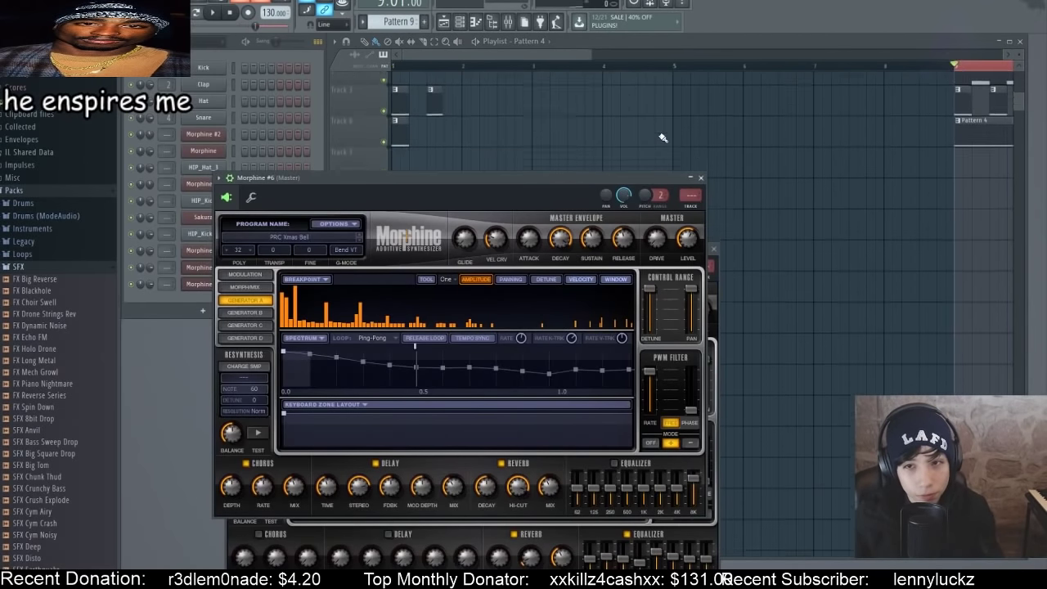
click(701, 177)
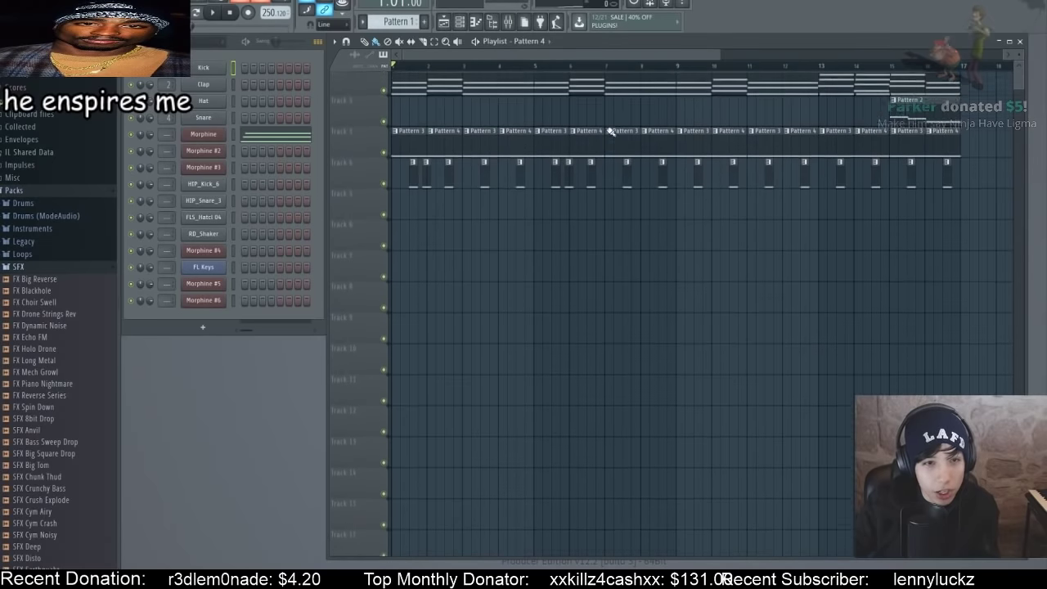
scroll(610, 131, up, 1)
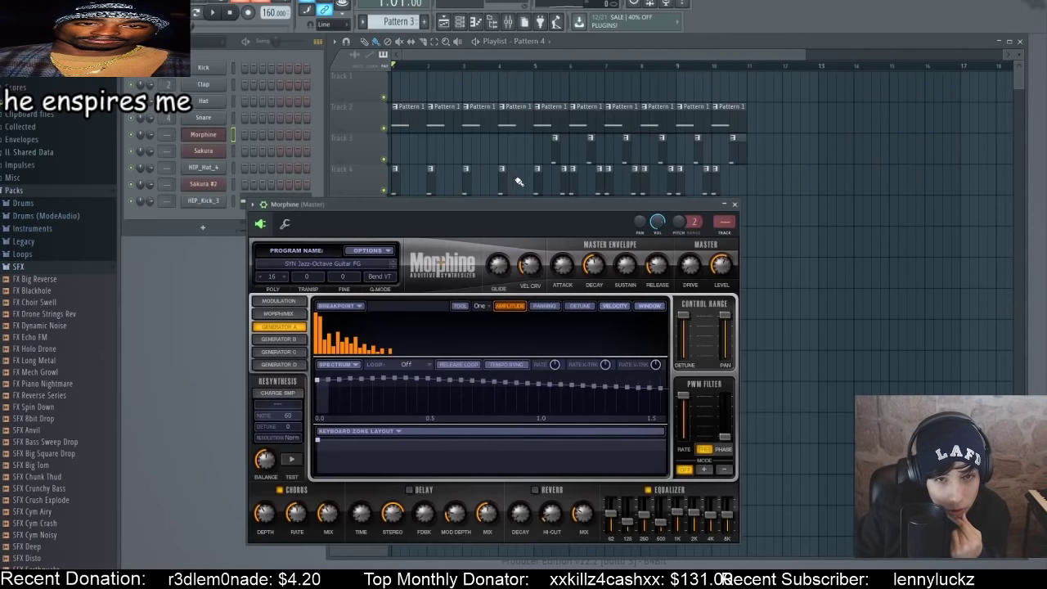
- Listen to the song from the start and close the Morphine synthesizer window
key(space)
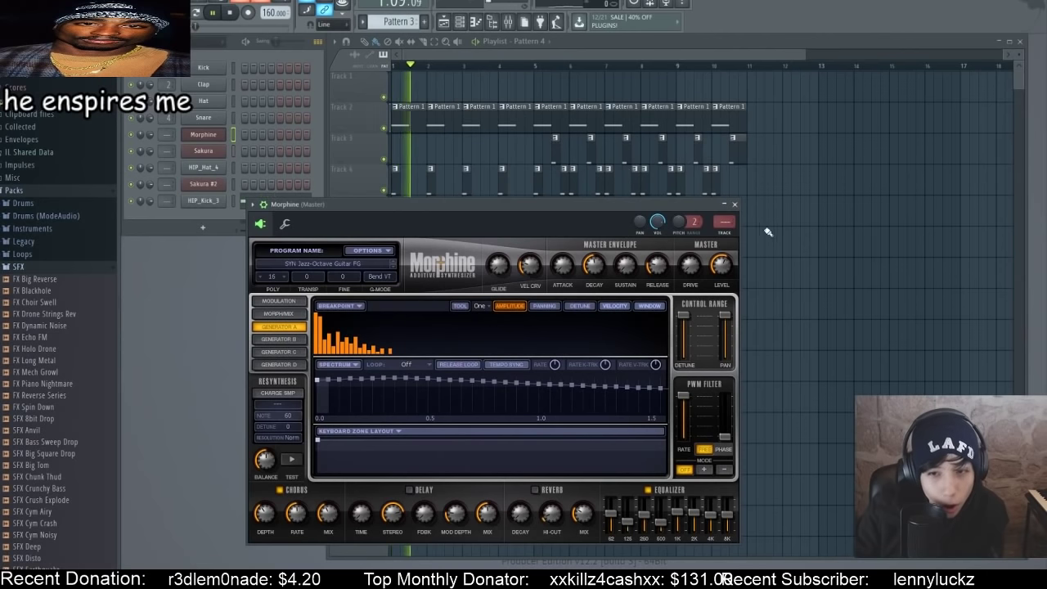
click(735, 205)
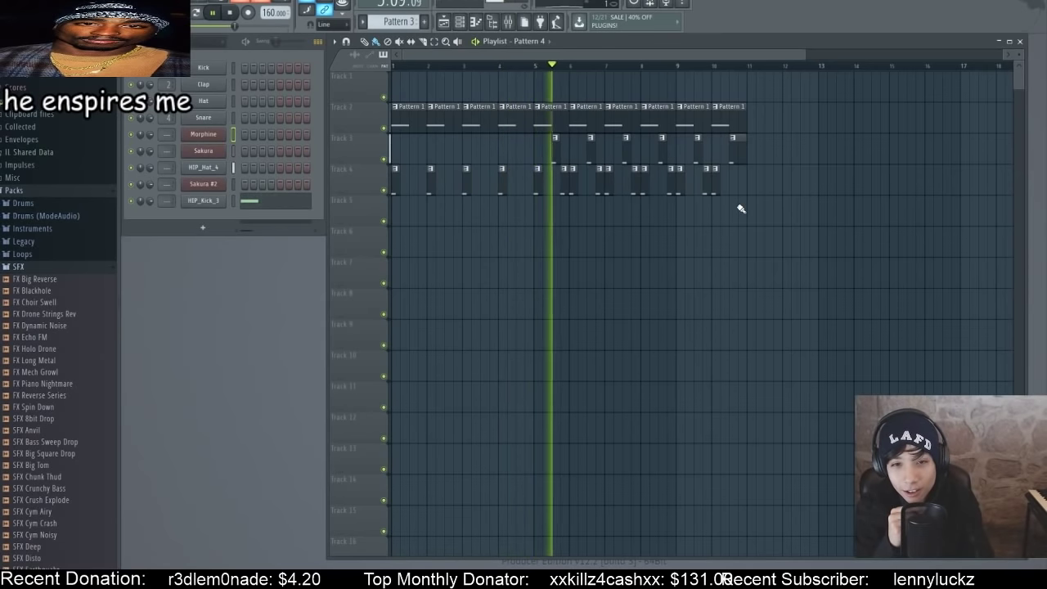
key(space)
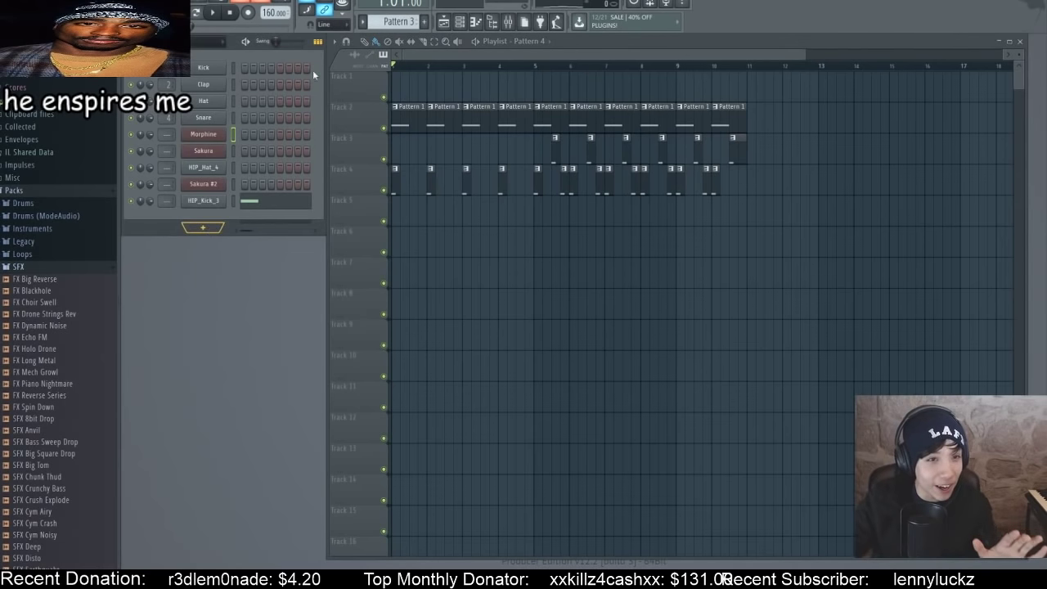
- Add a second Morphine synthesizer channel, browse its preset library to the (10) SFX bank, and close its window
click(203, 133)
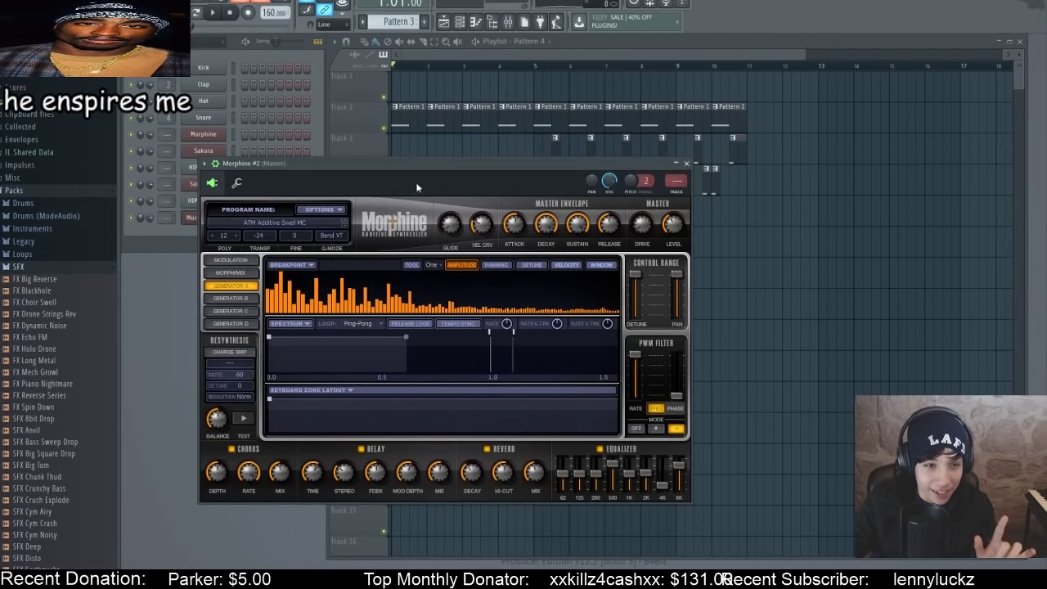
drag(458, 167, 425, 126)
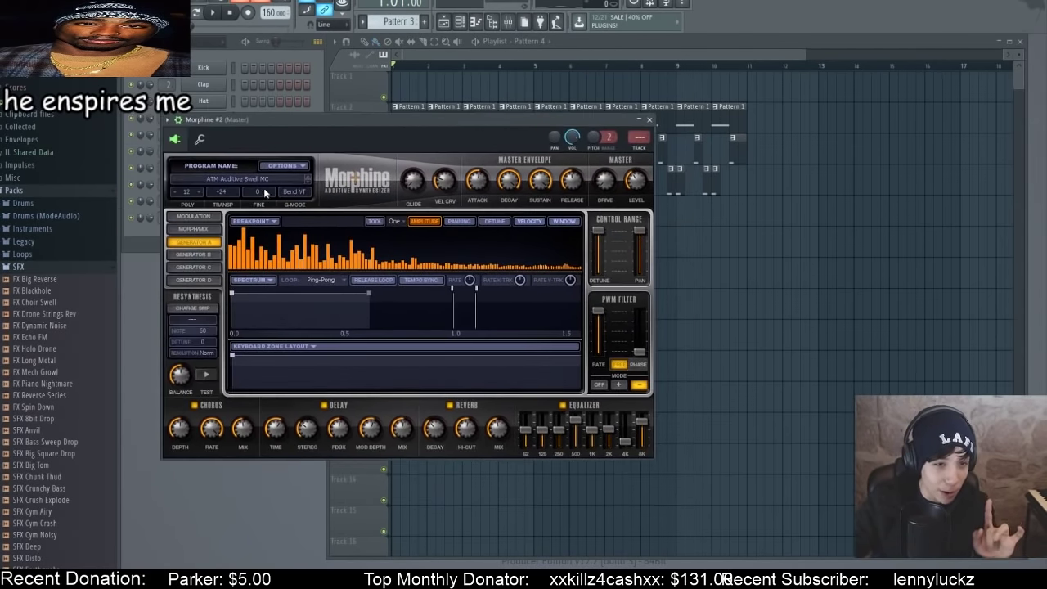
click(239, 178)
click(357, 398)
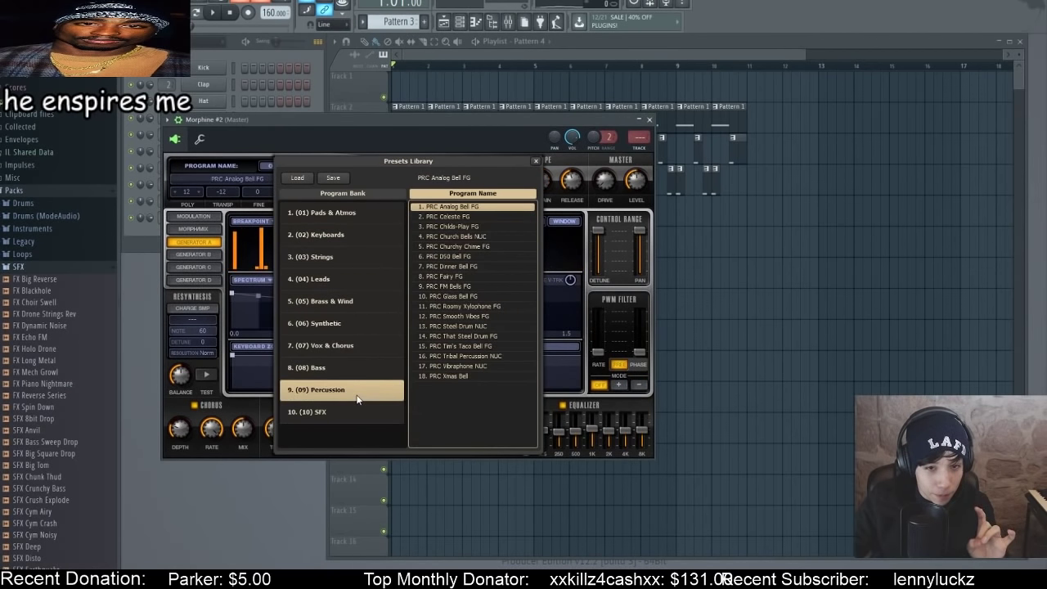
click(361, 415)
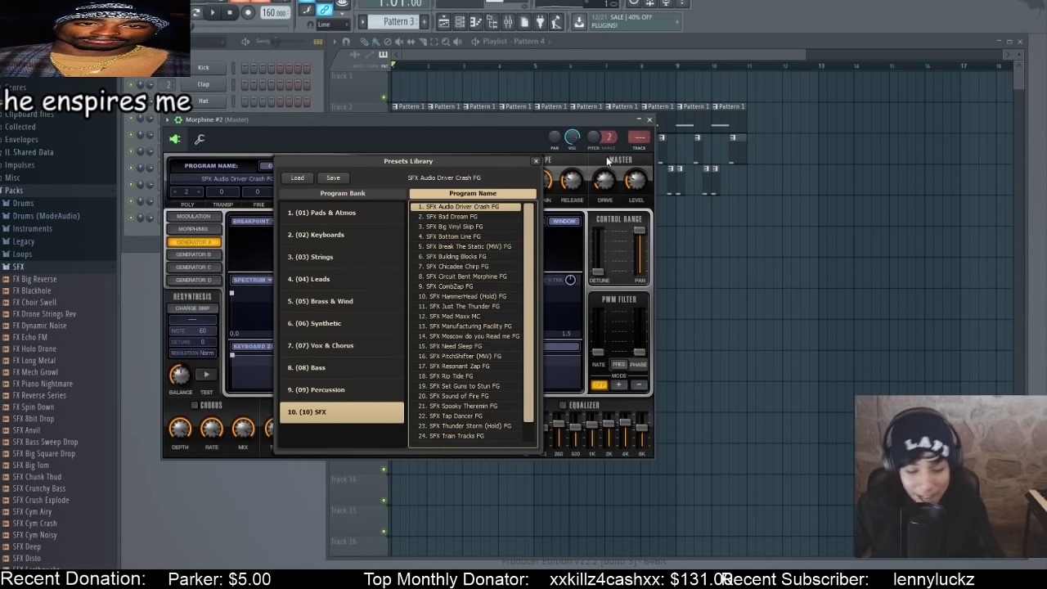
key(Escape)
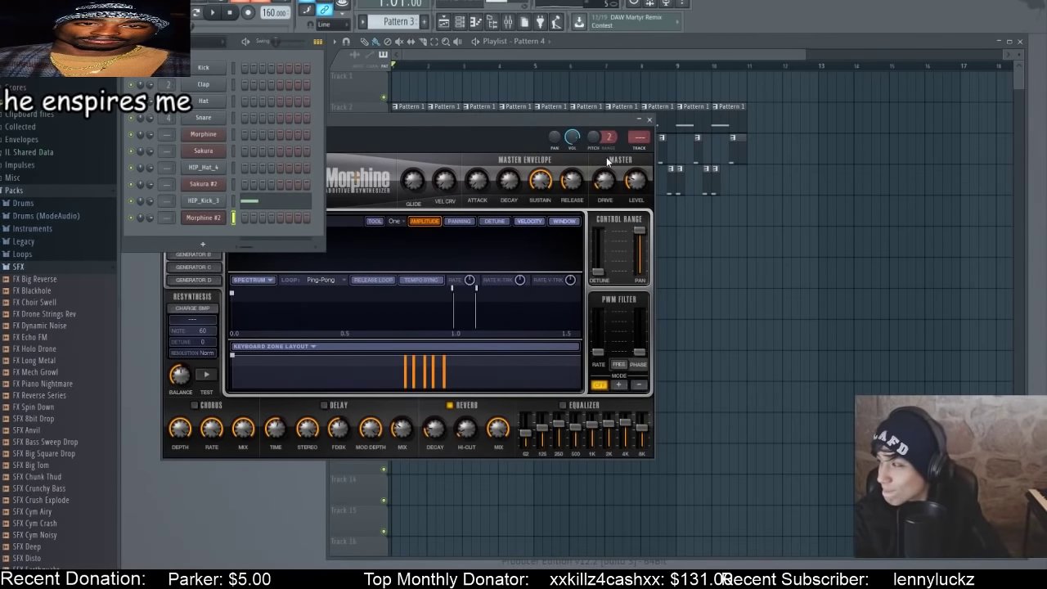
key(F9)
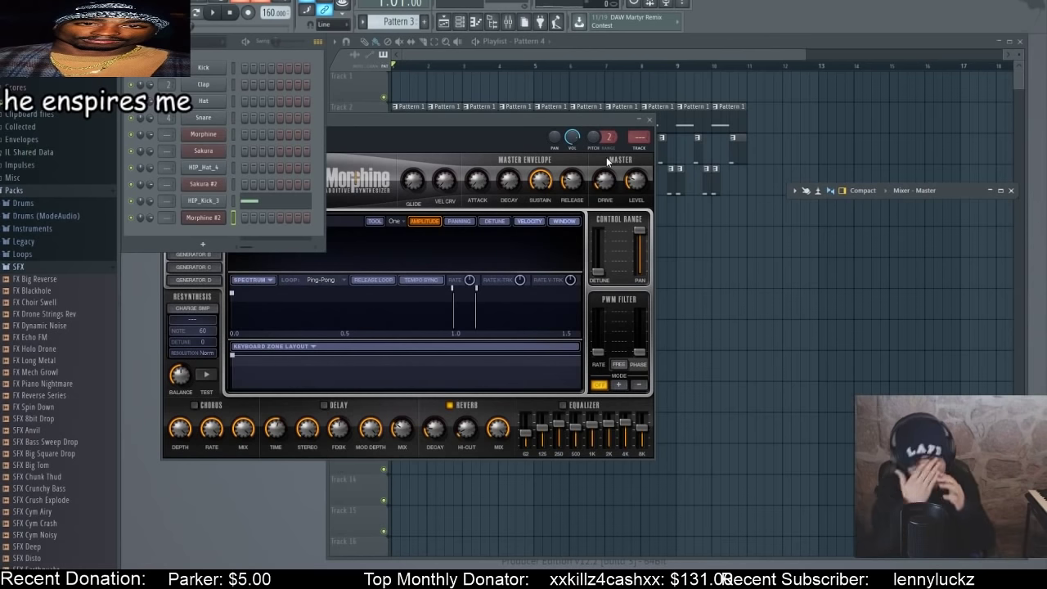
click(651, 122)
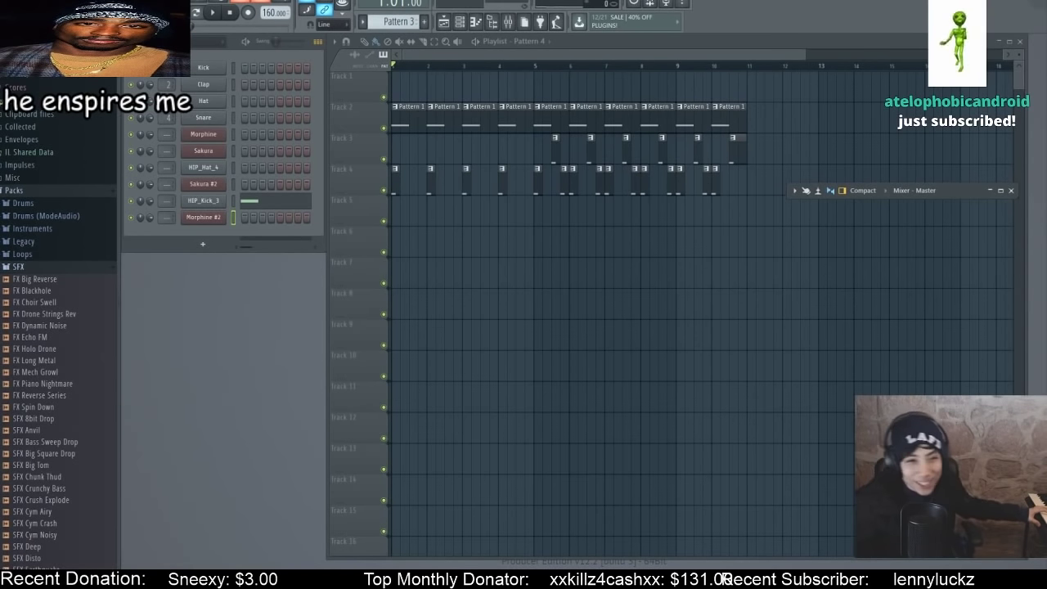
key(F9)
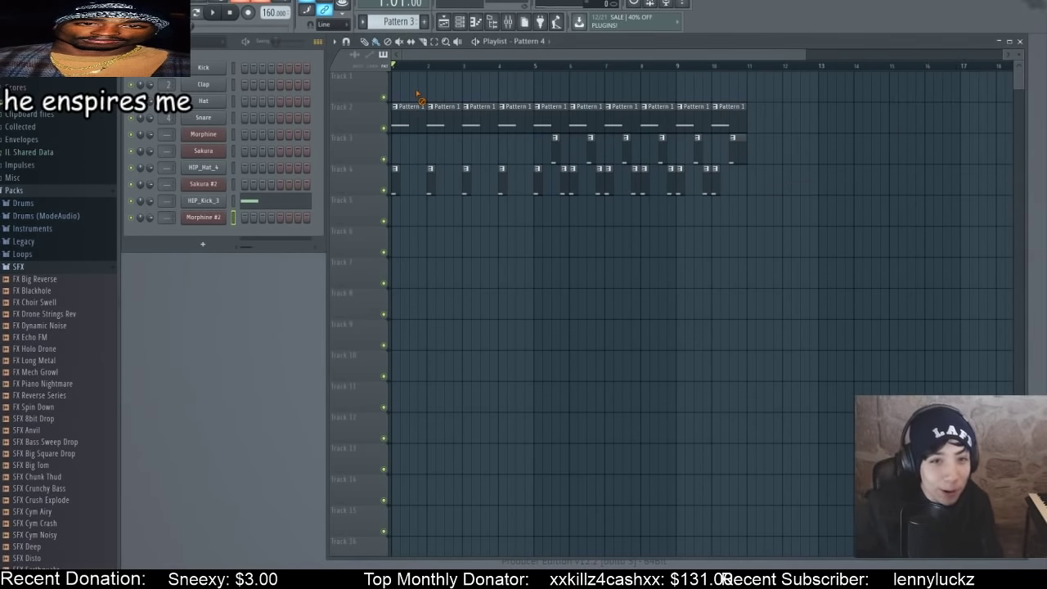
- Add an FL Keys channel and listen to the song from the start
click(197, 244)
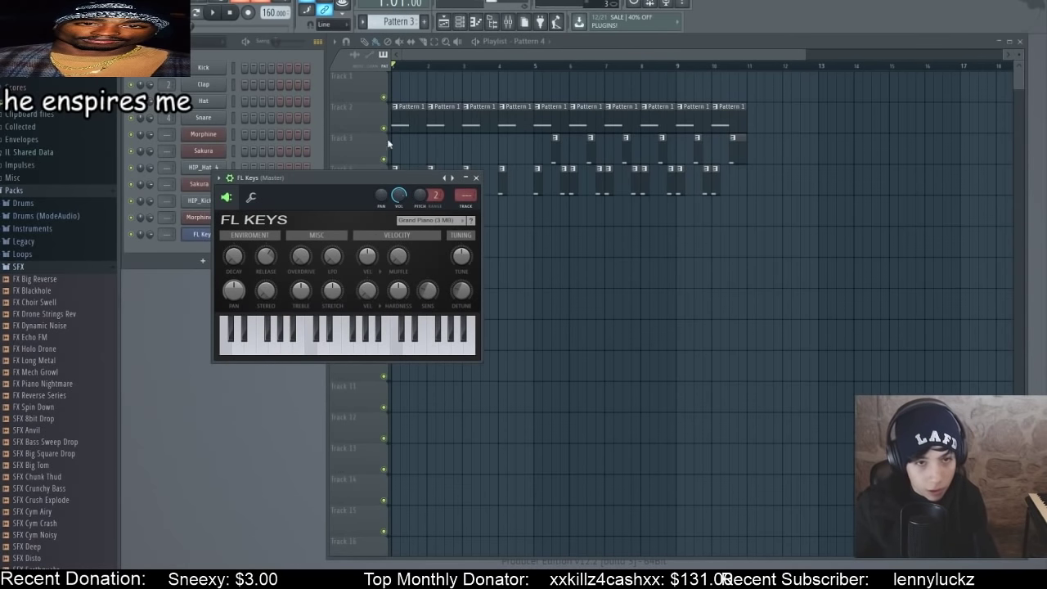
key(space)
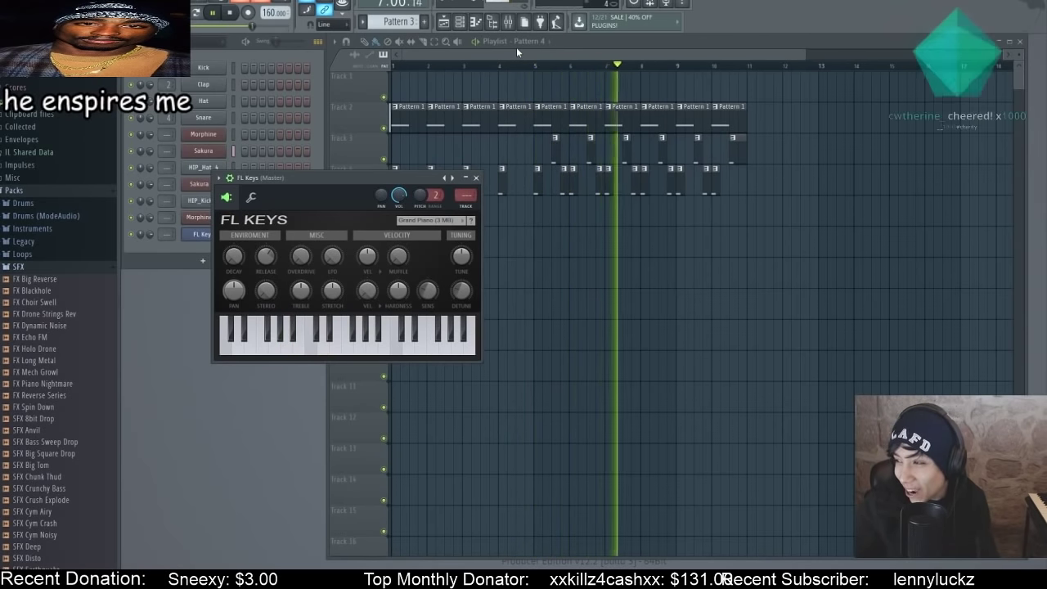
key(space)
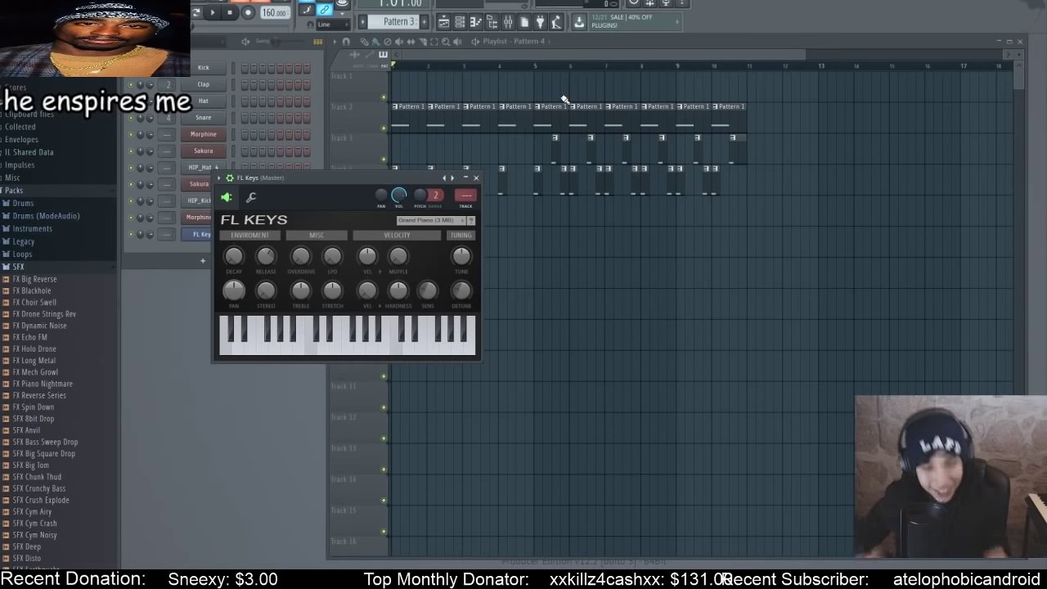
- In Pattern 4, enter consecutive one-beat FL Keys notes A4, D5, A4 and A#4 from bar 1 and preview them
click(477, 21)
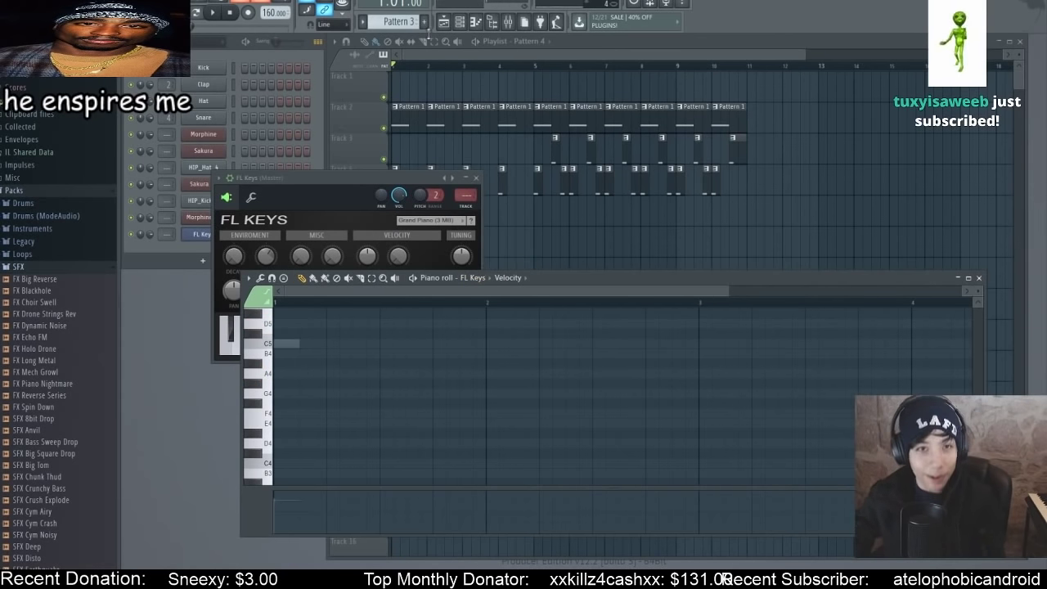
click(424, 21)
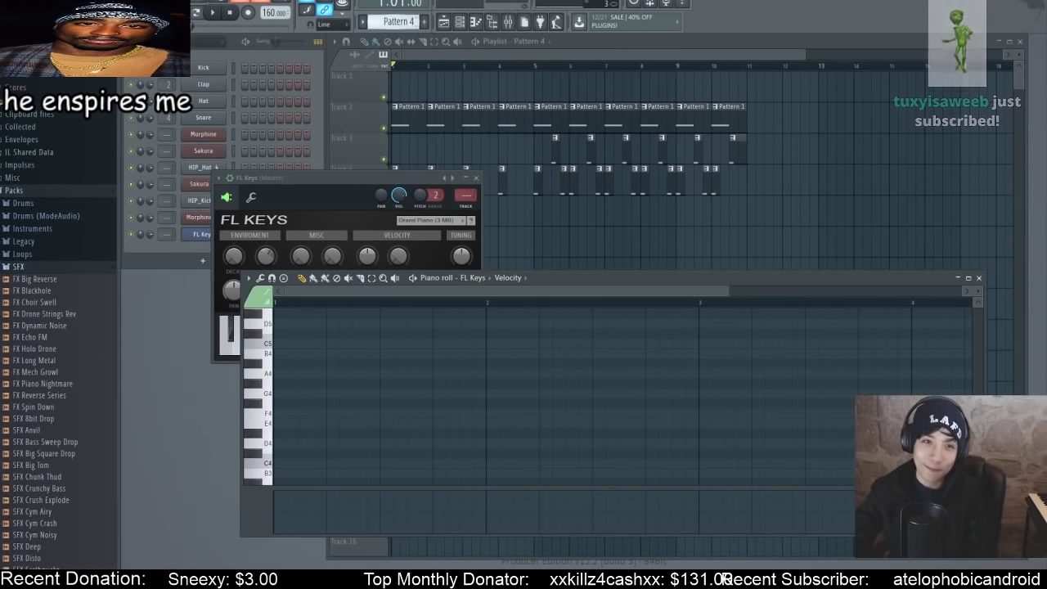
click(284, 374)
click(329, 324)
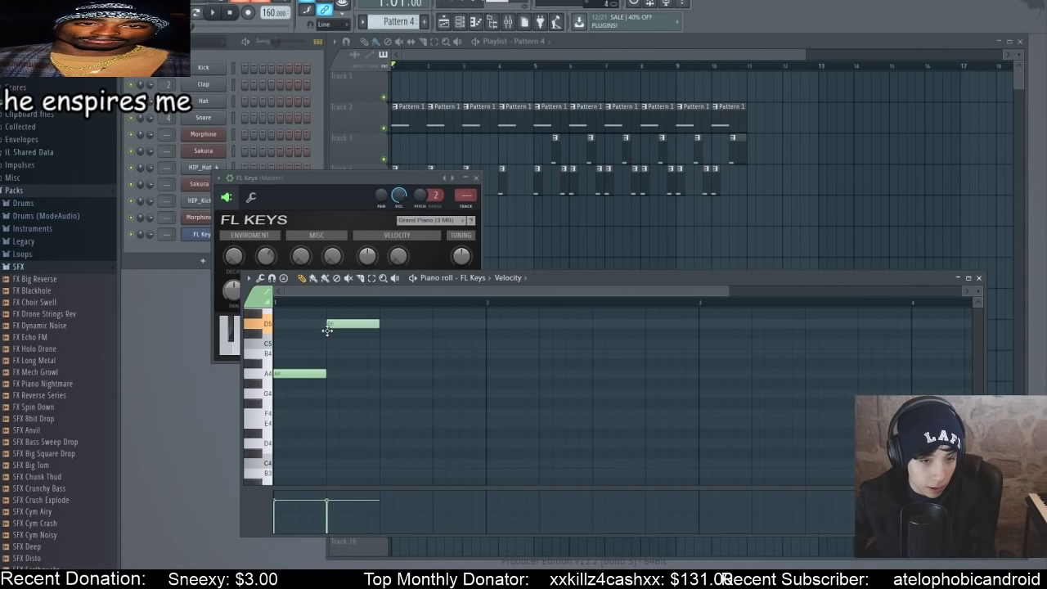
click(386, 374)
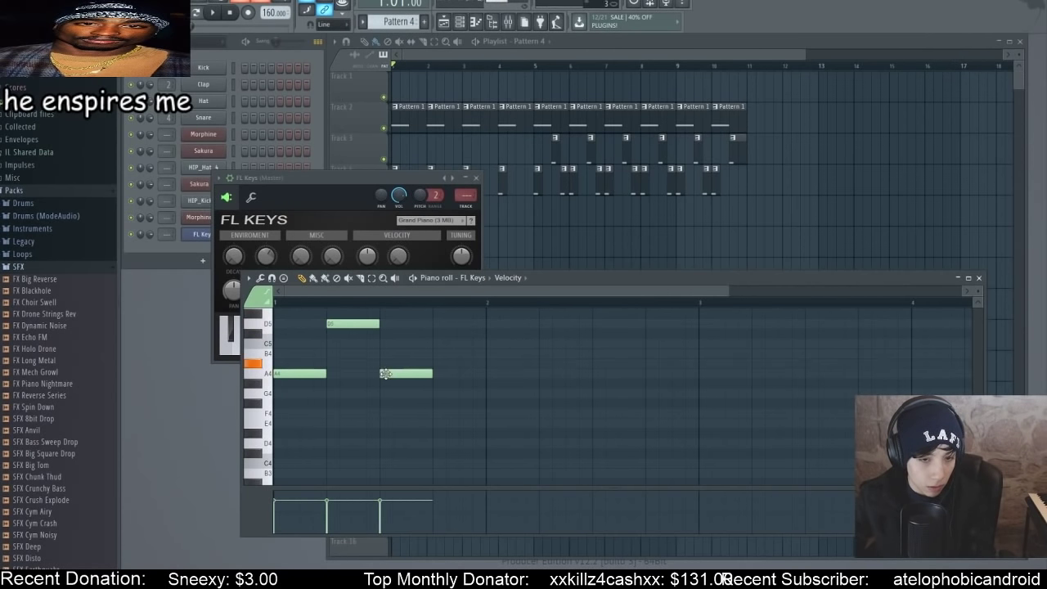
click(449, 362)
click(416, 280)
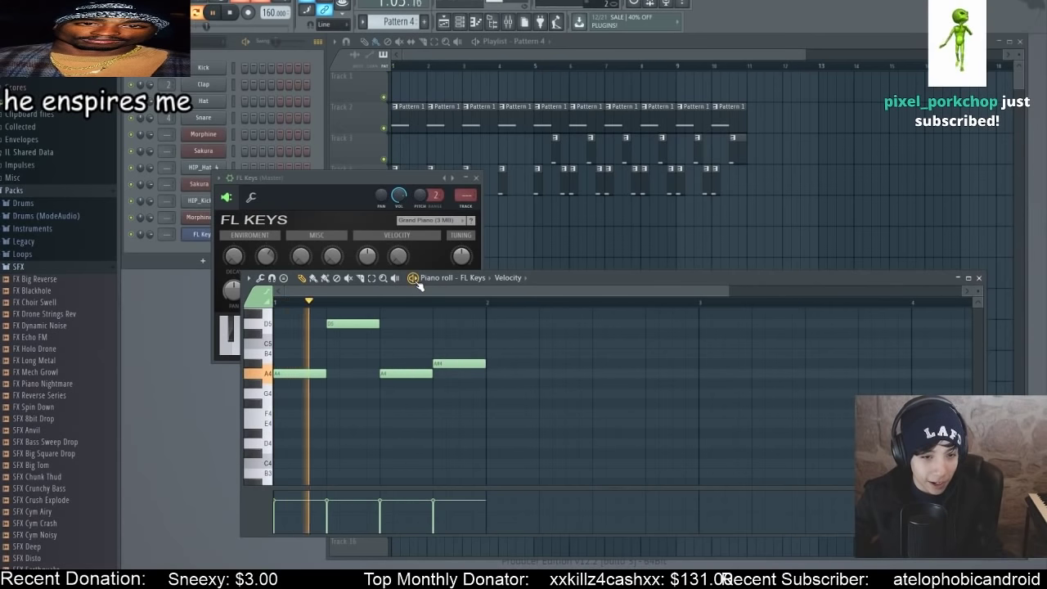
click(415, 279)
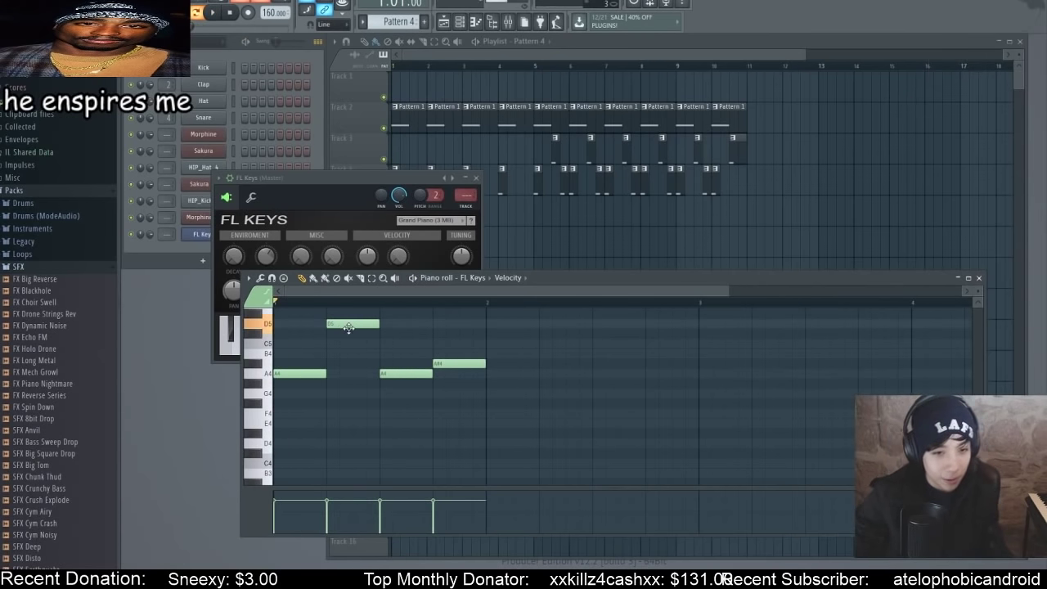
- Shift the D5 and second A4 notes half a beat later and lengthen the first A4 to one and a half beats
drag(348, 328, 373, 326)
key(space)
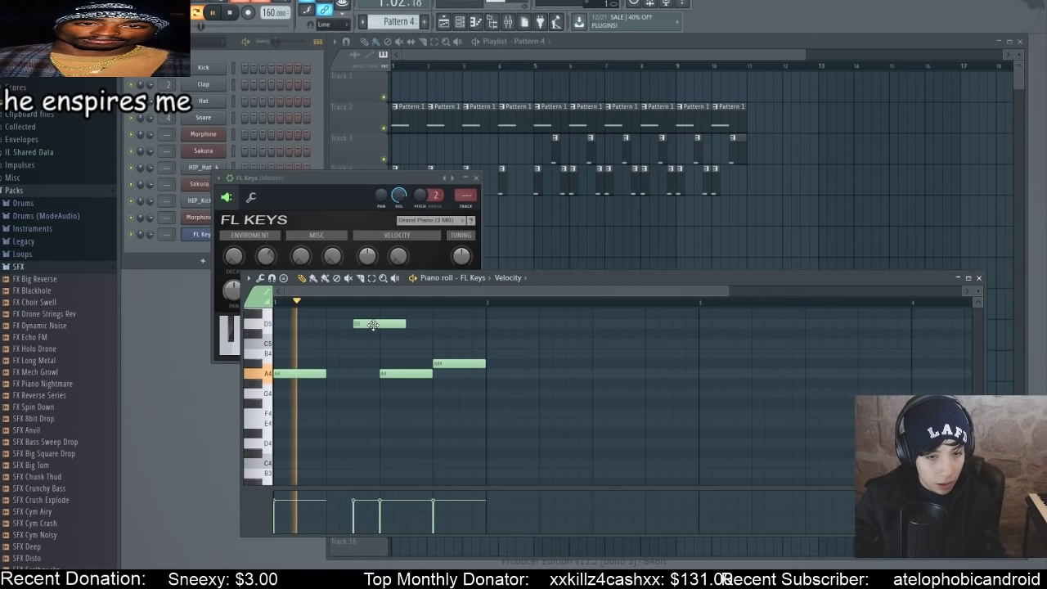
key(space)
key(space)
drag(327, 371, 432, 374)
key(space)
key(space)
key(space)
- Lengthen D5 to one and a half beats, move the second A4 to beat 4 and A#4 to bar 2, and preview
drag(405, 324, 432, 322)
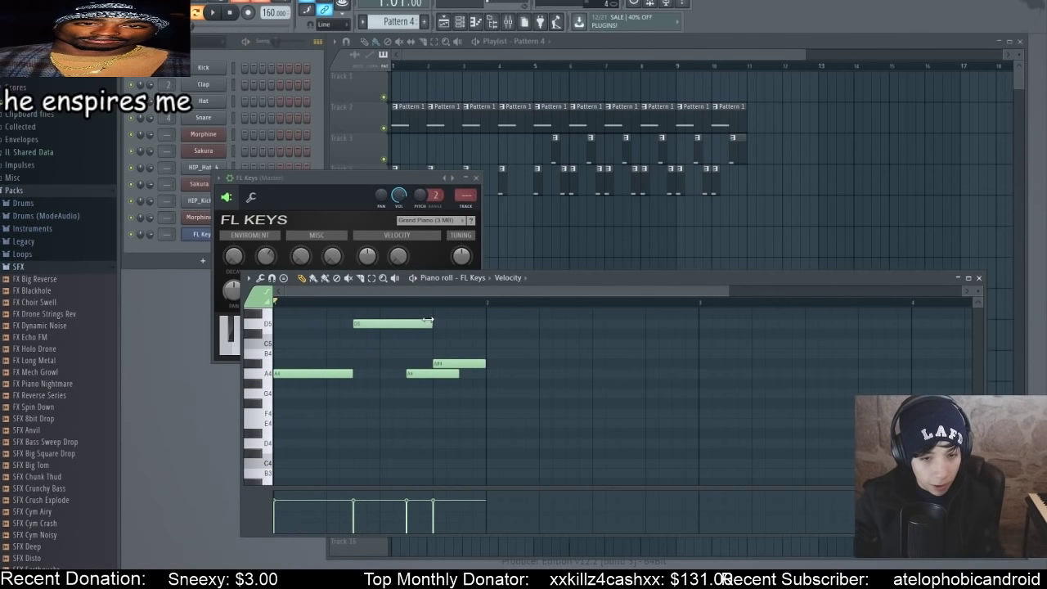
drag(421, 377, 501, 367)
key(space)
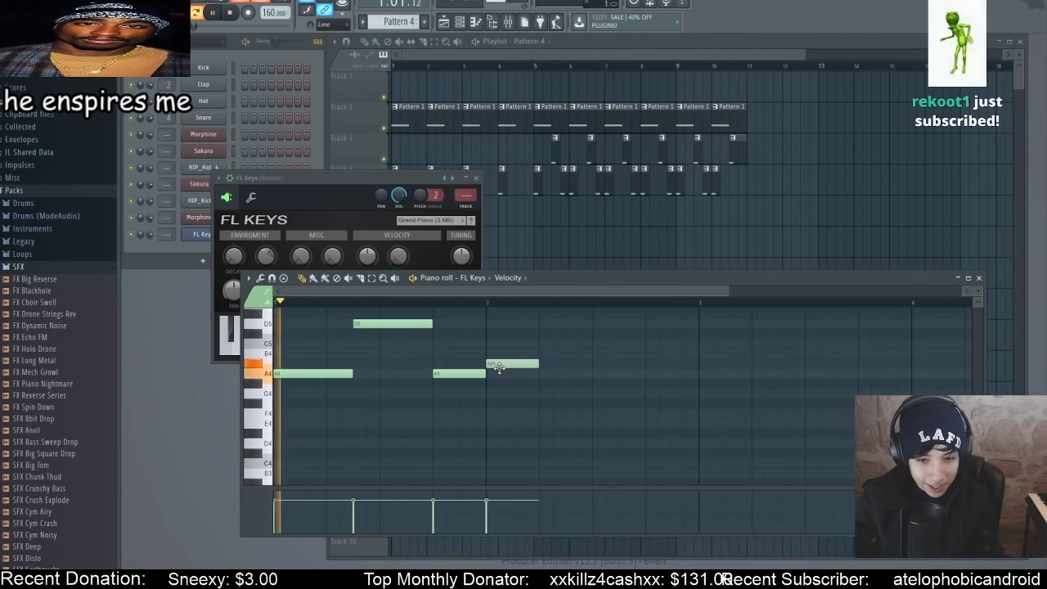
key(space)
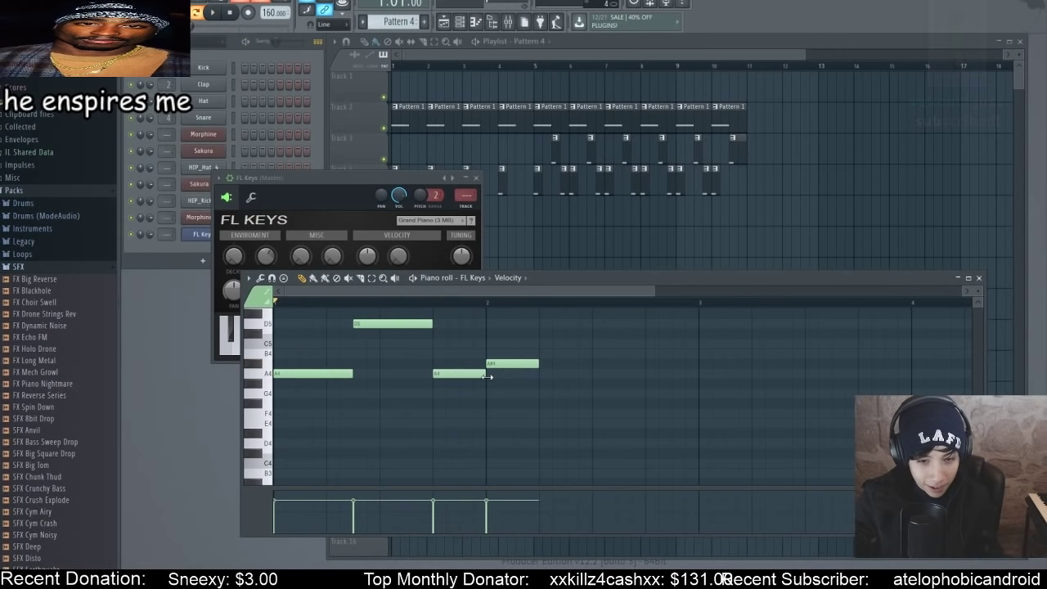
key(space)
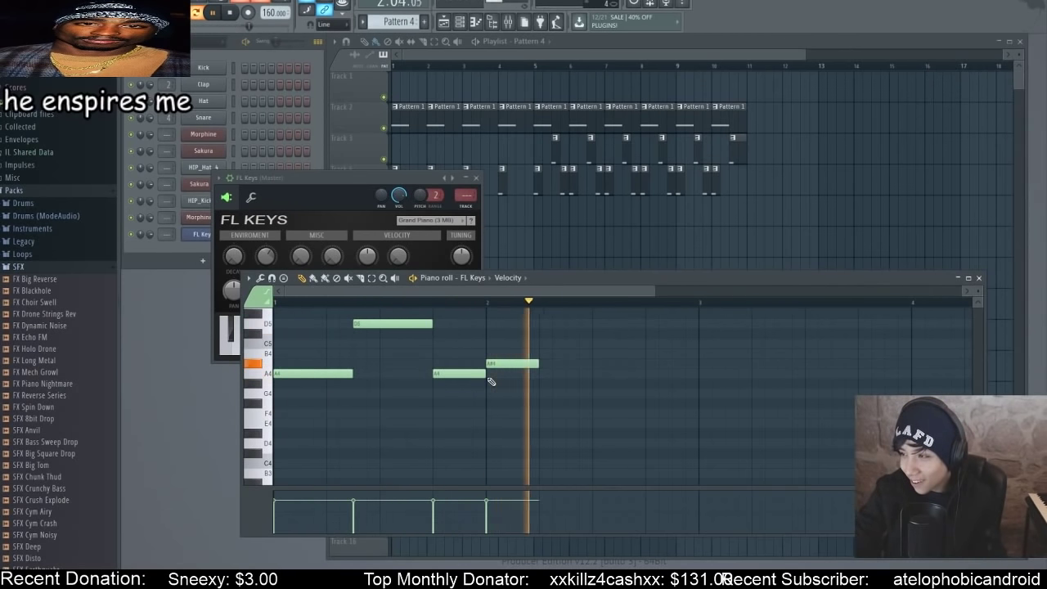
key(space)
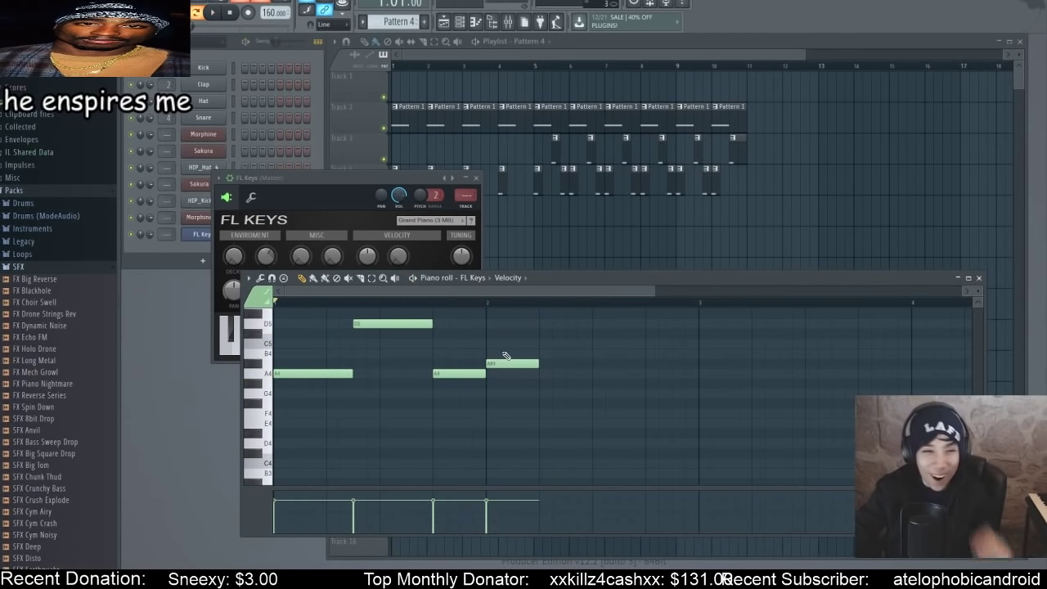
- Close the piano roll, place Pattern 4 at the start of Track 1 trimmed to its last note, and play the song
click(979, 278)
click(405, 82)
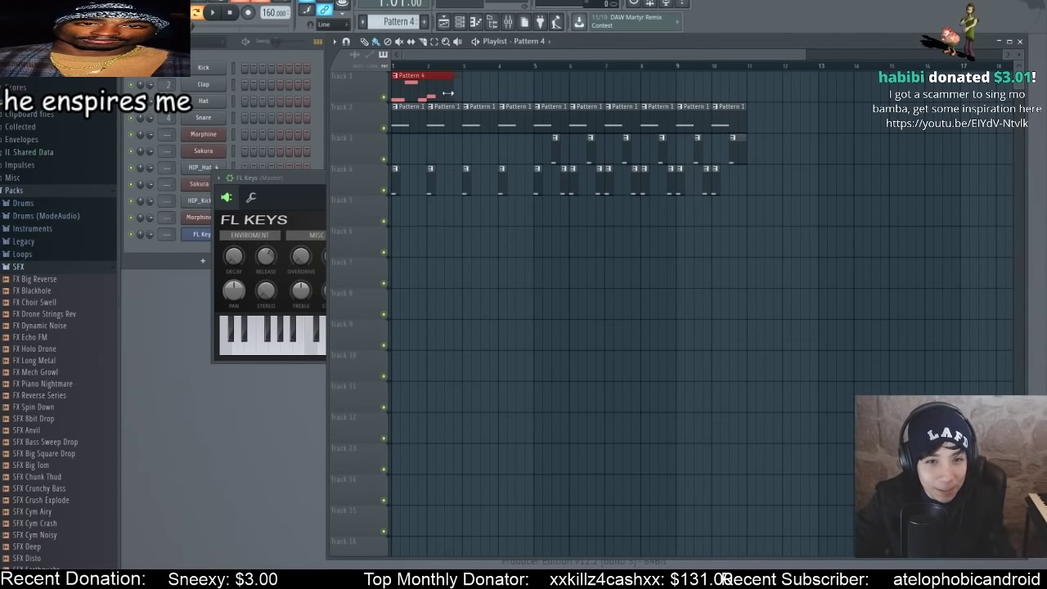
scroll(441, 94, up, 3)
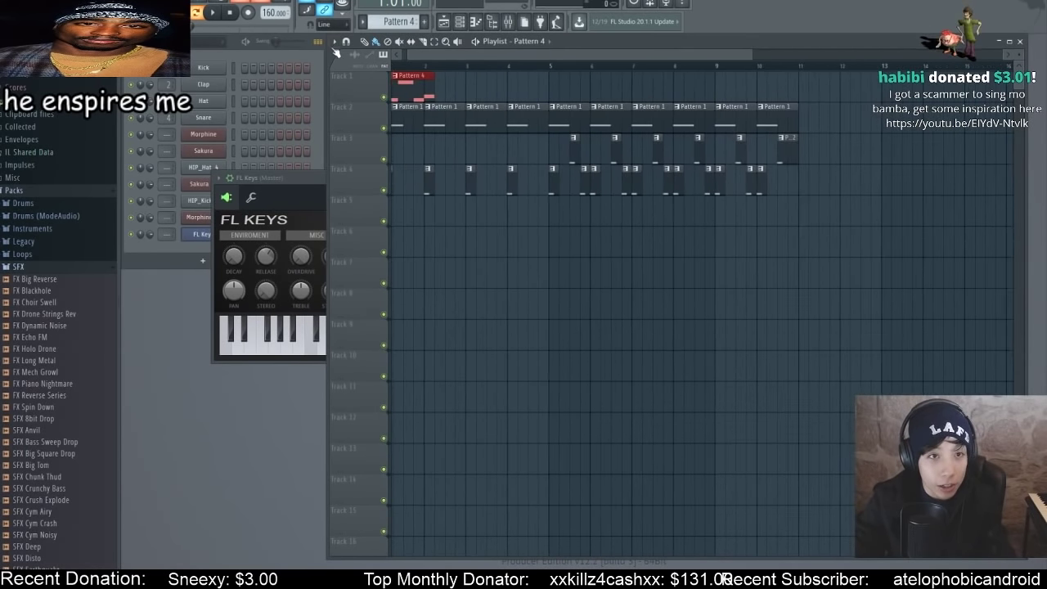
scroll(403, 99, down, 1)
scroll(403, 98, down, 3)
scroll(404, 99, up, 1)
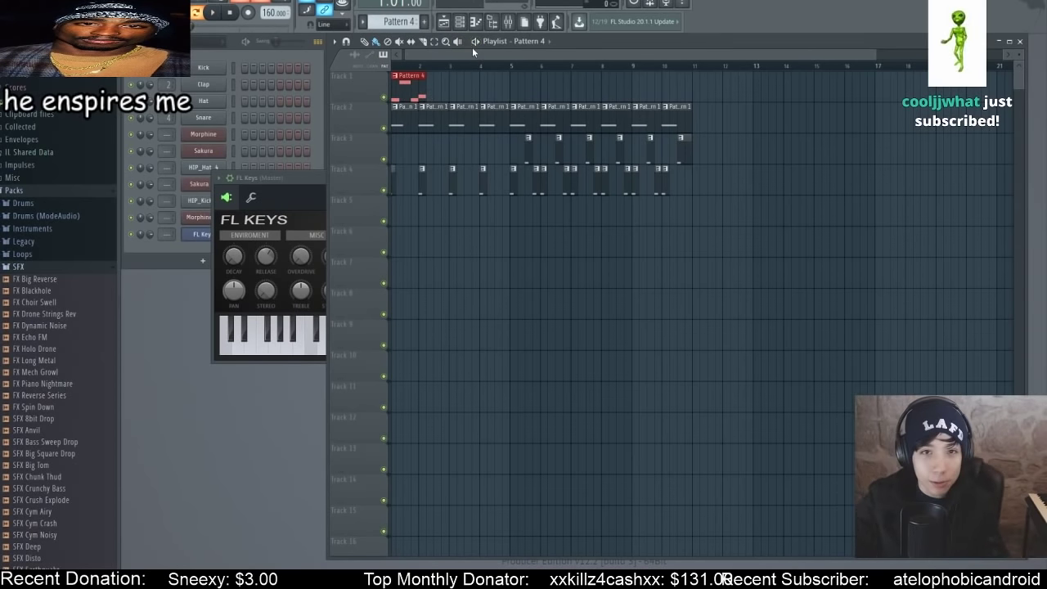
key(space)
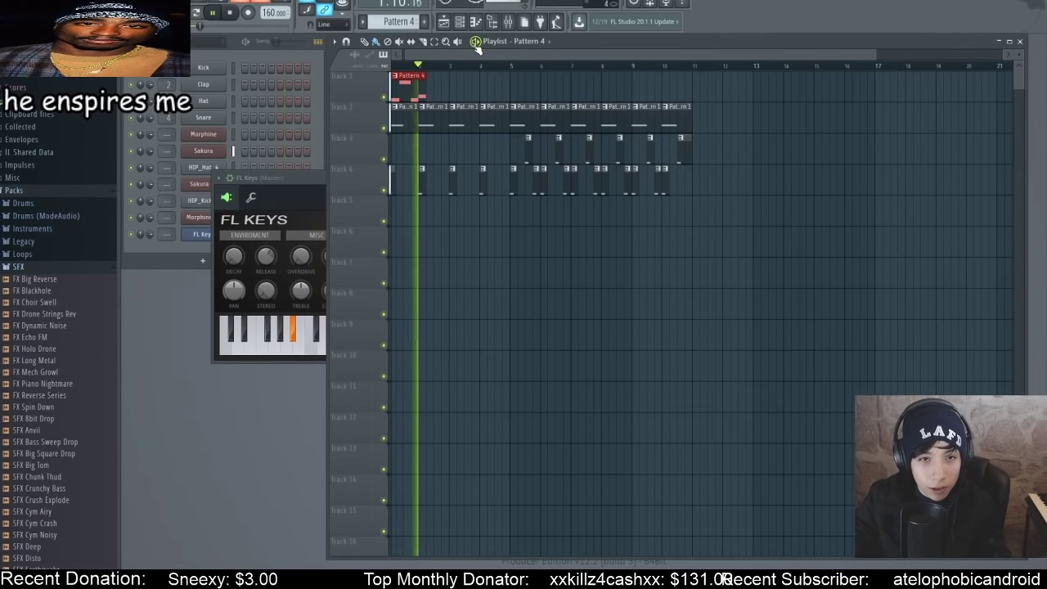
- Place a second Pattern 4 clip on Track 1 at the start of bar 3 and play the song to check it
click(452, 76)
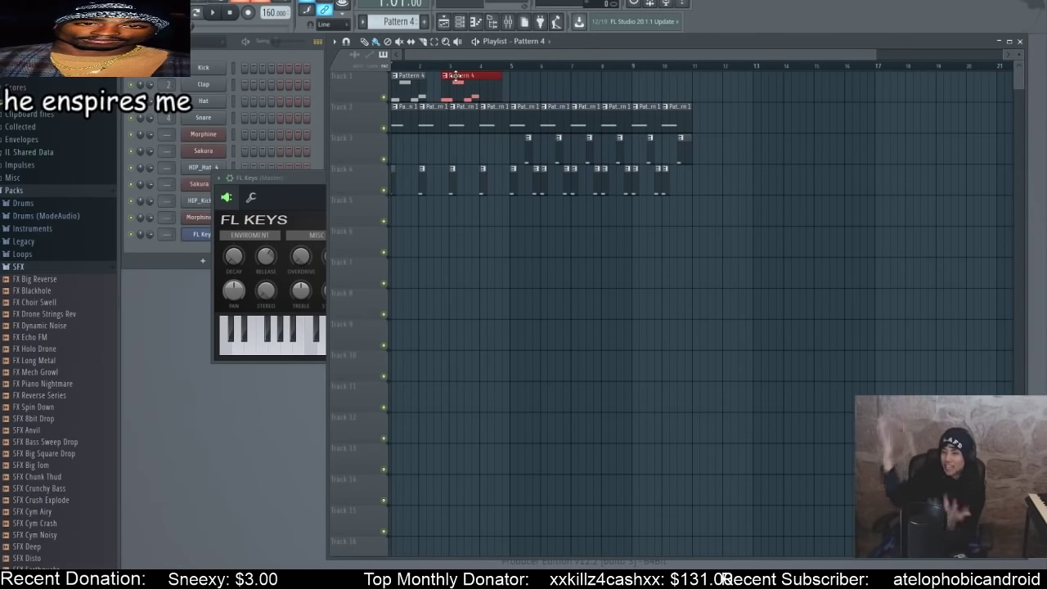
key(space)
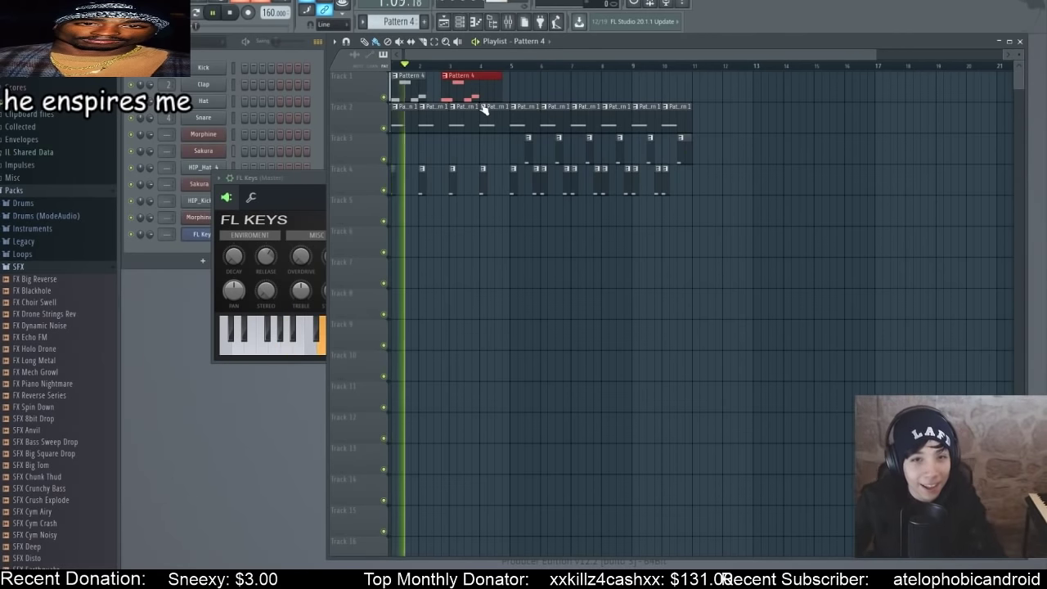
scroll(489, 105, up, 2)
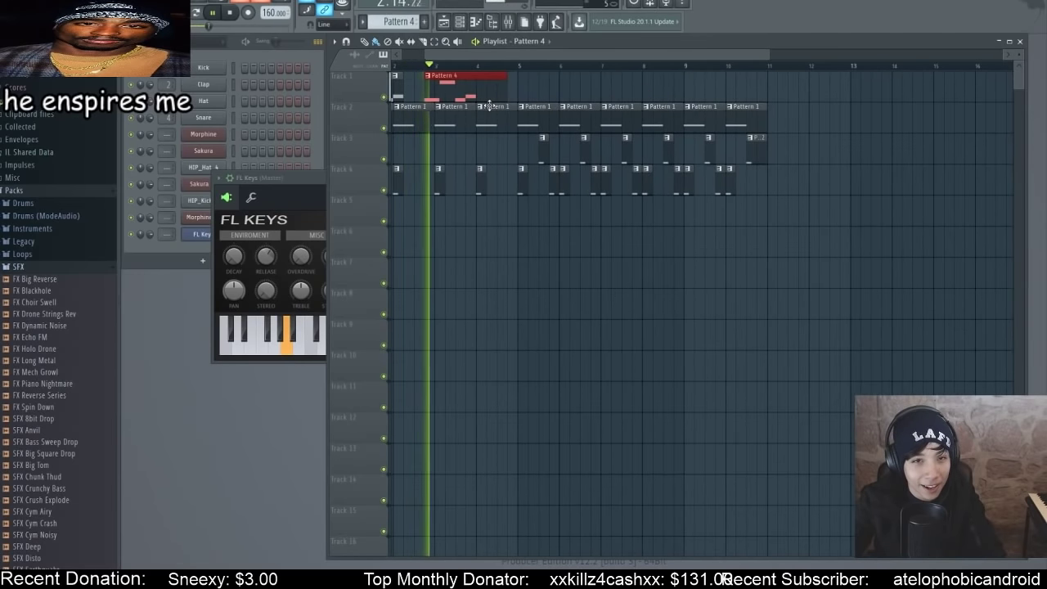
key(space)
scroll(481, 95, up, 1)
key(space)
scroll(568, 135, down, 2)
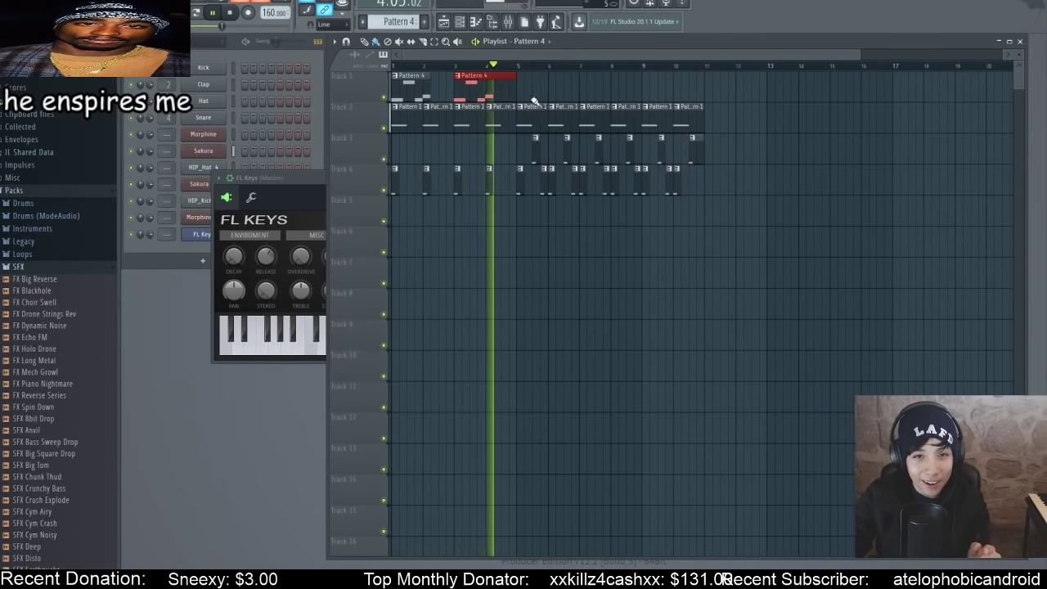
key(space)
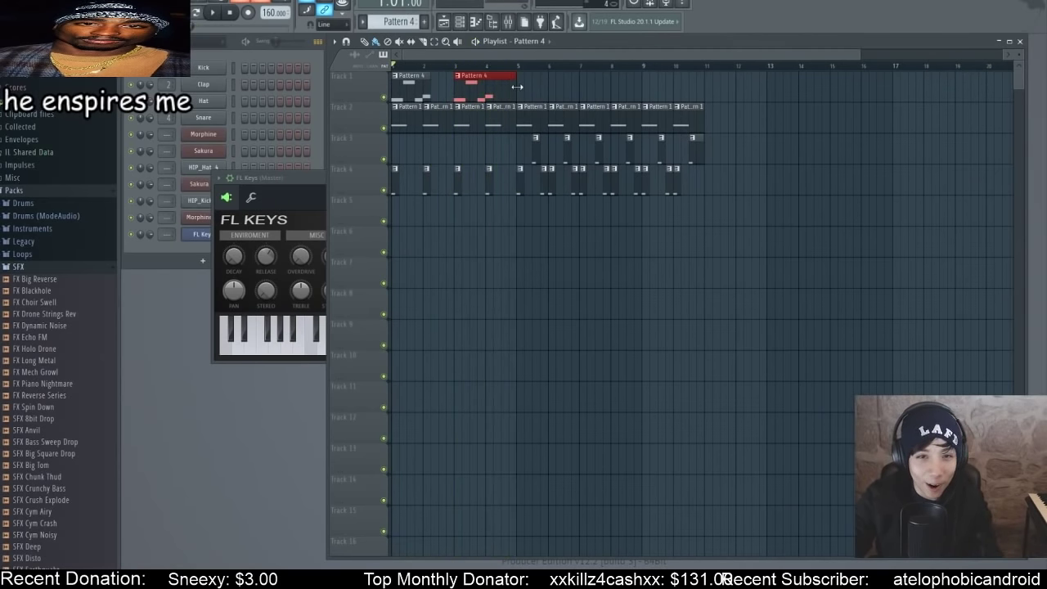
- Place Pattern 4 clips on Track 1 at the starts of bars 5 and 7, playing the song after each
mouse_move(517, 86)
mouse_down()
mouse_move(496, 83)
mouse_move(526, 88)
mouse_up()
key(space)
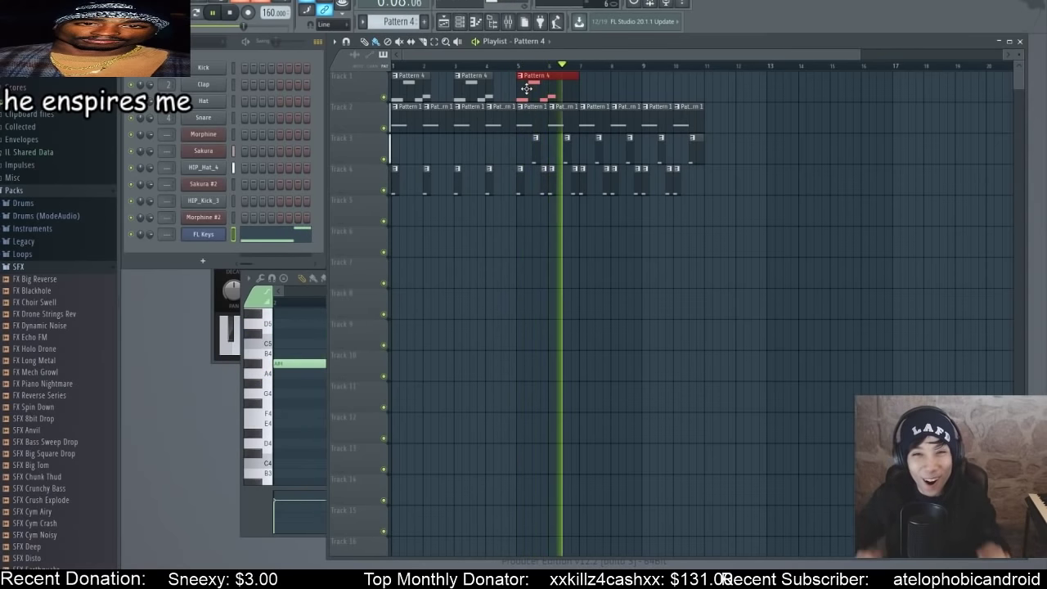
key(space)
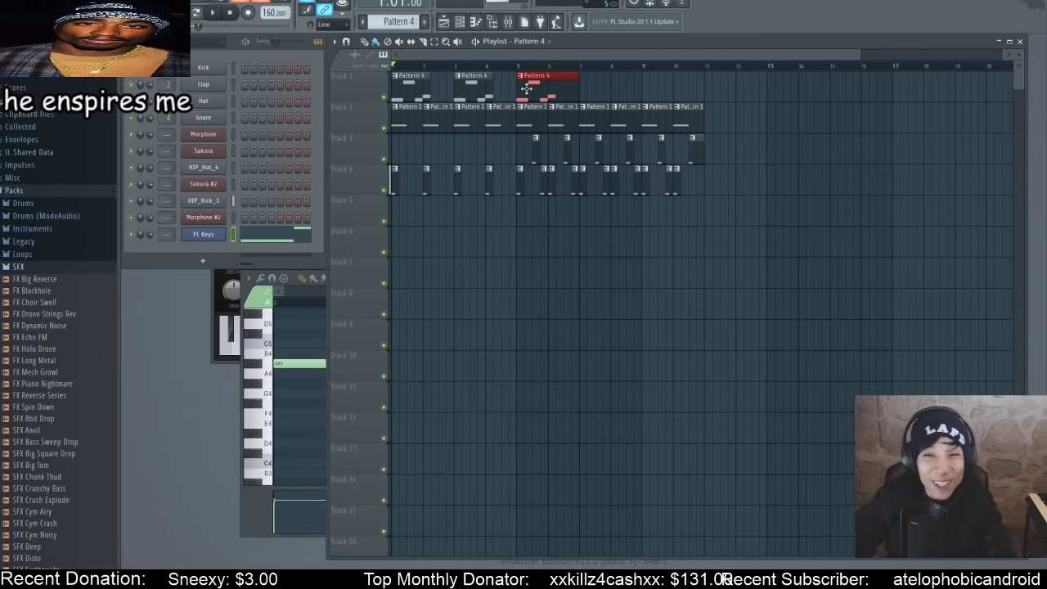
click(581, 97)
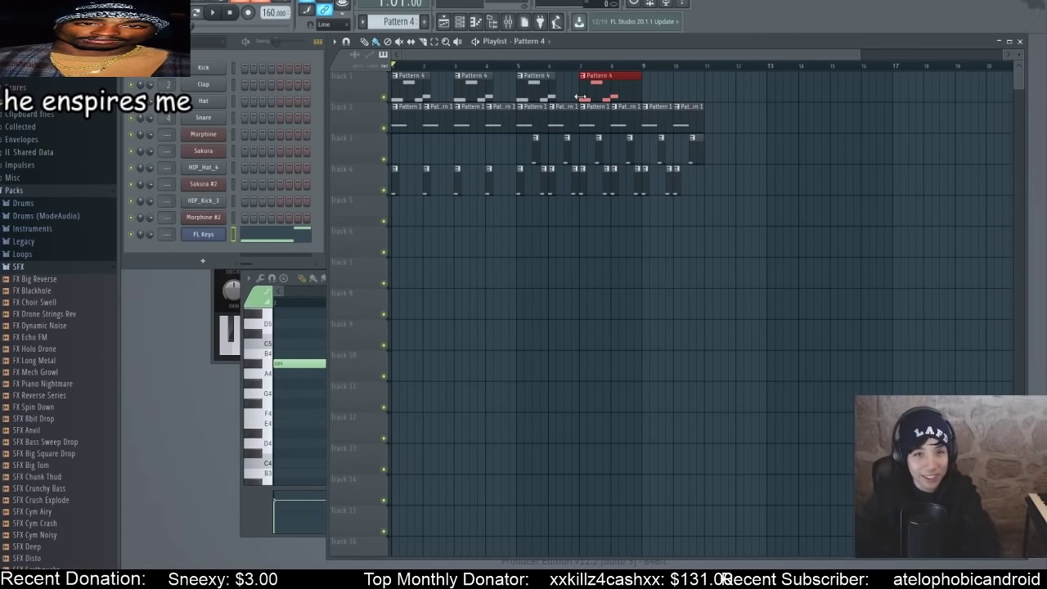
key(space)
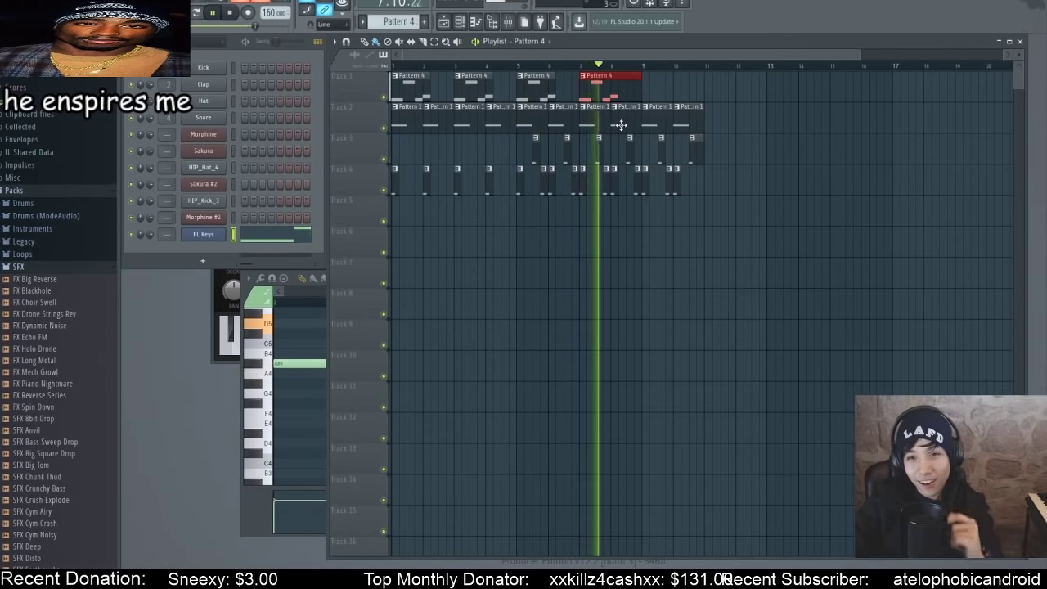
key(space)
- Place a Pattern 4 clip on Track 1 at the start of bar 9 and keep Pattern 4 as the active pattern
click(647, 88)
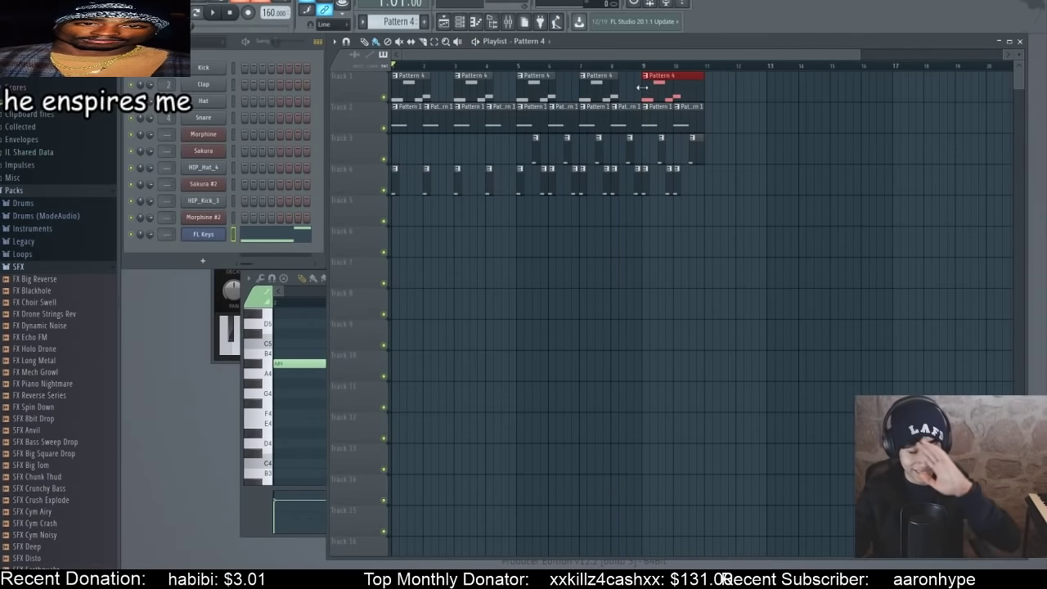
click(691, 106)
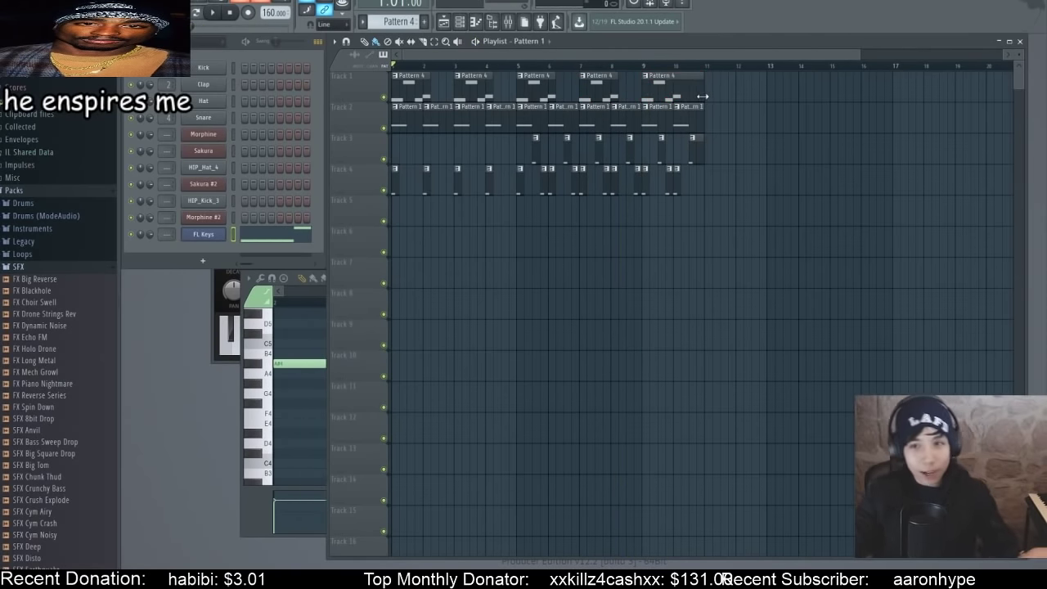
click(692, 90)
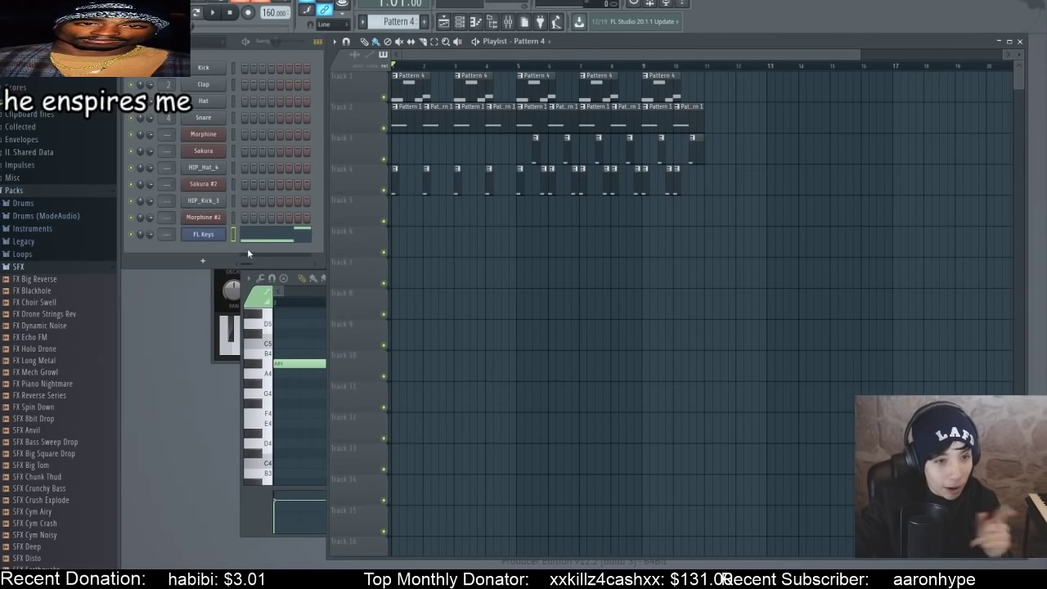
- Add a new Morphine synthesizer channel and open the SFX bank in its presets library
click(203, 260)
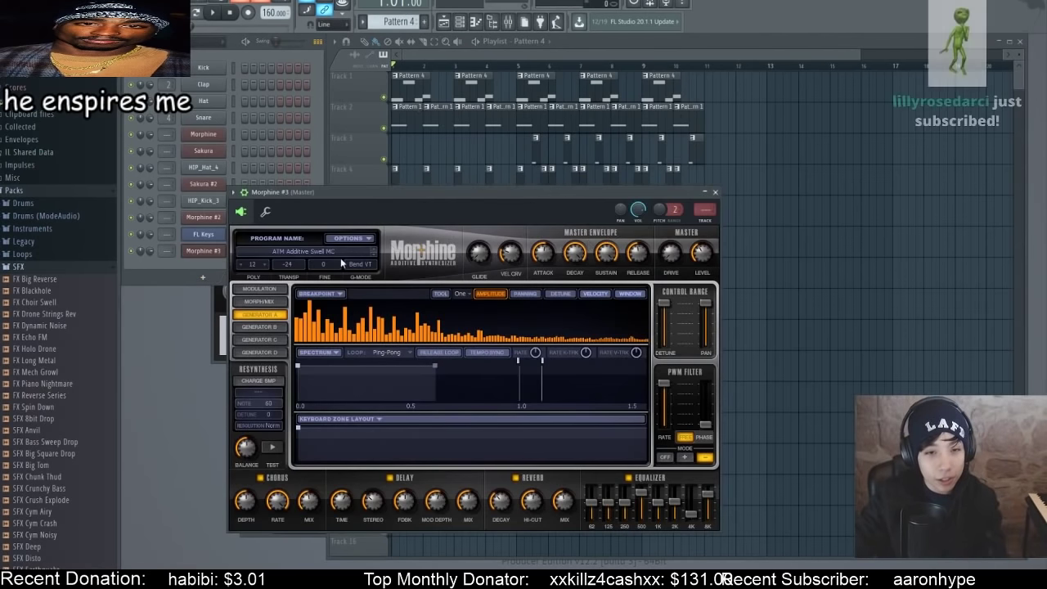
click(340, 252)
click(401, 483)
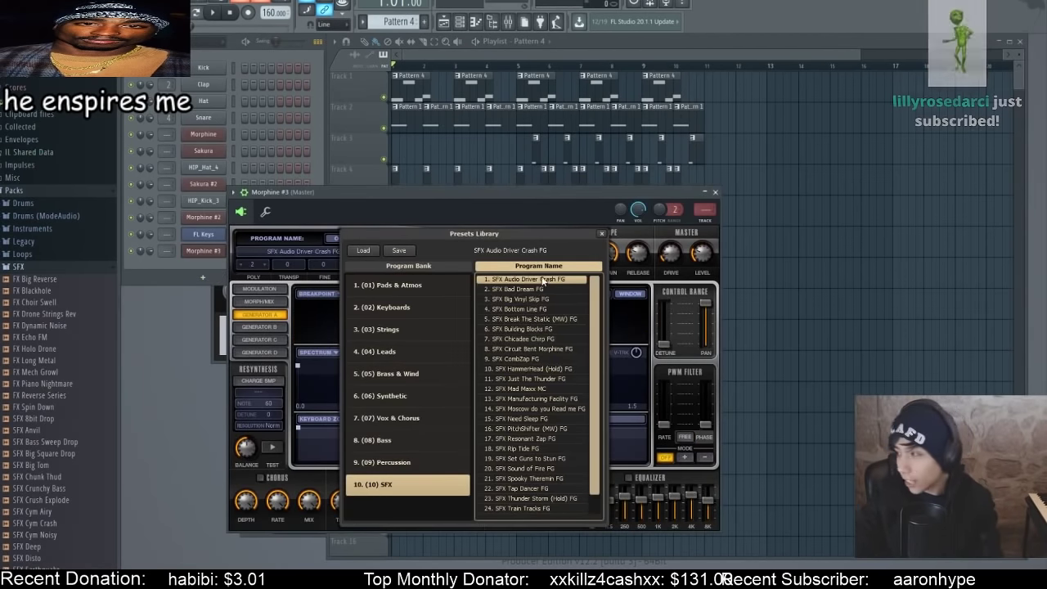
- Play the song from the start two times to hear the current arrangement
key(space)
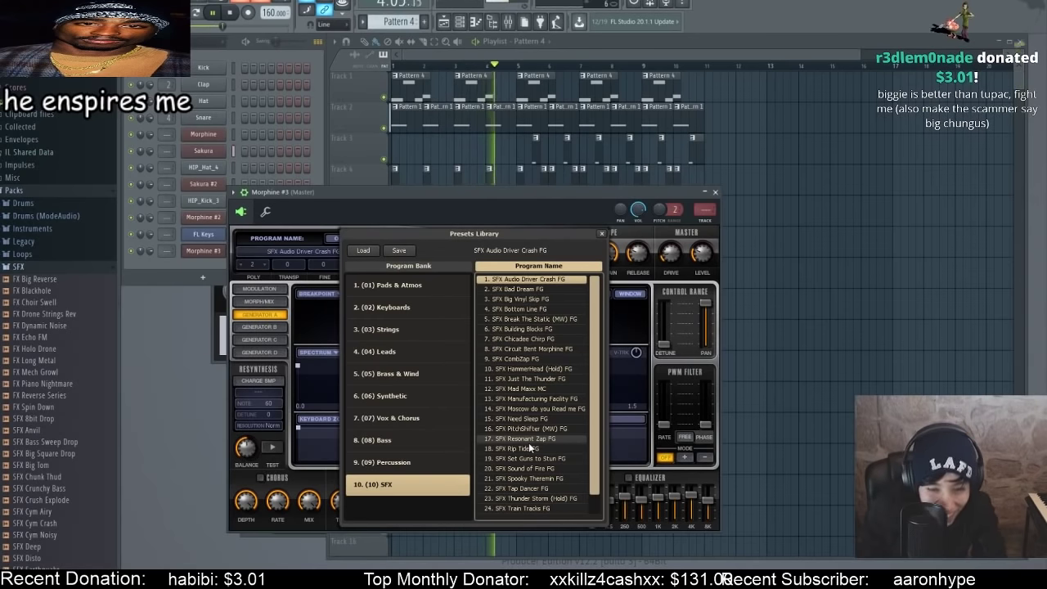
key(space)
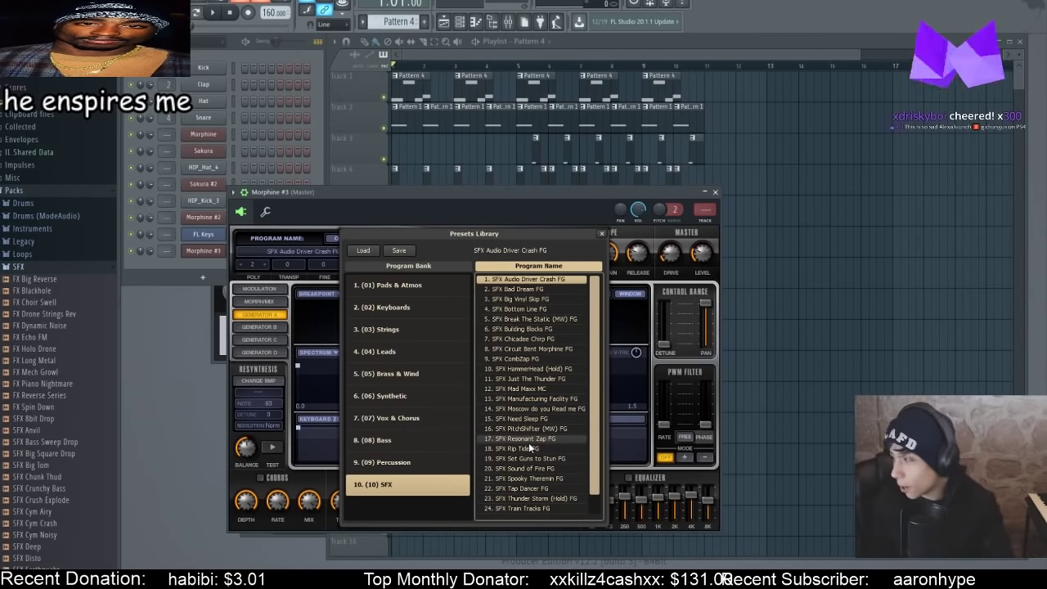
key(space)
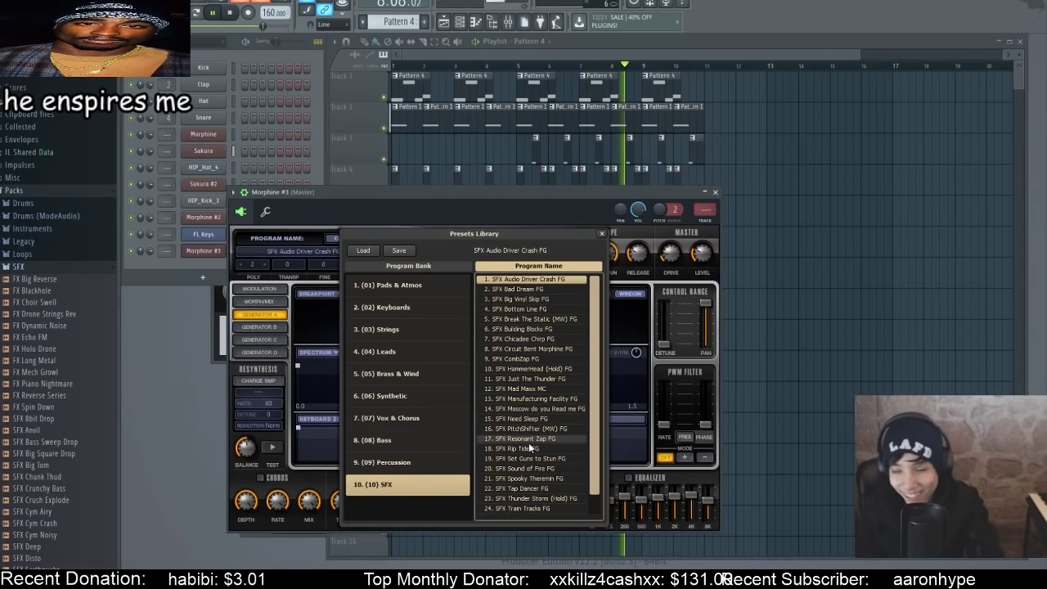
key(space)
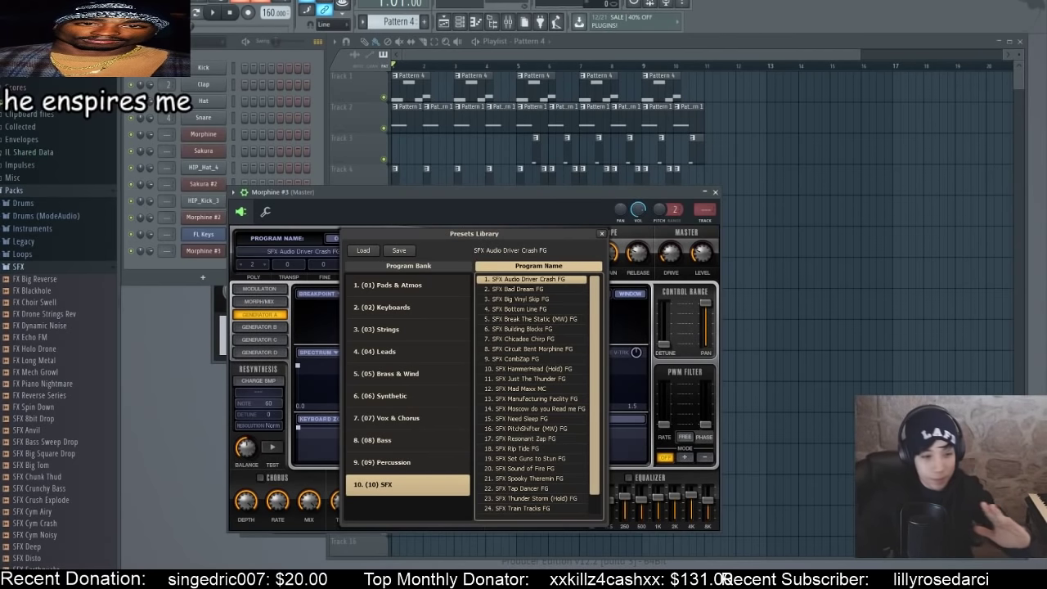
- Reopen the new Morphine's presets library and browse the Leads bank and the Brass & Wind bank
double_click(528, 443)
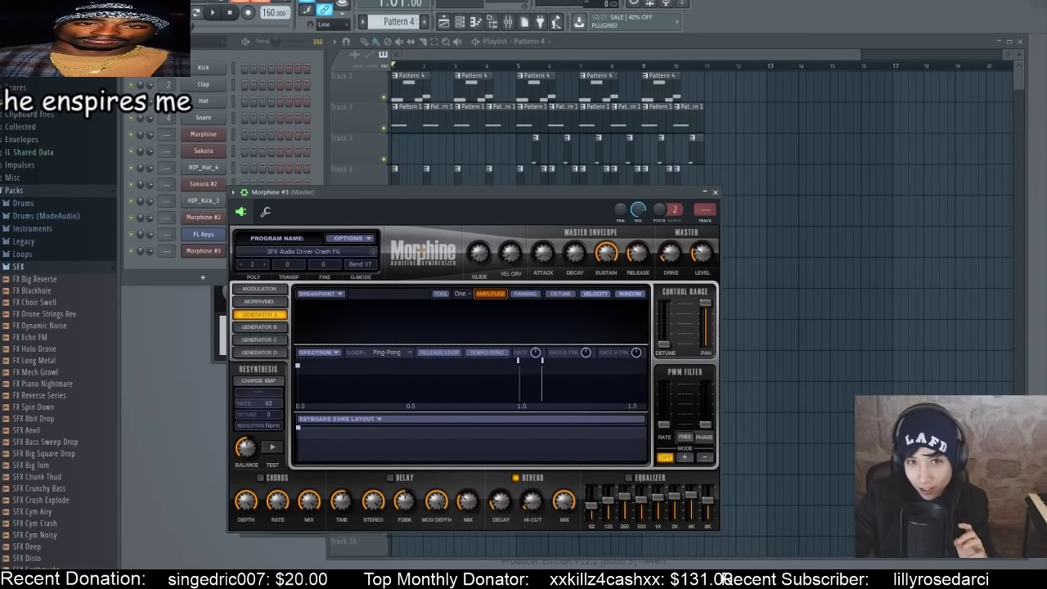
click(302, 252)
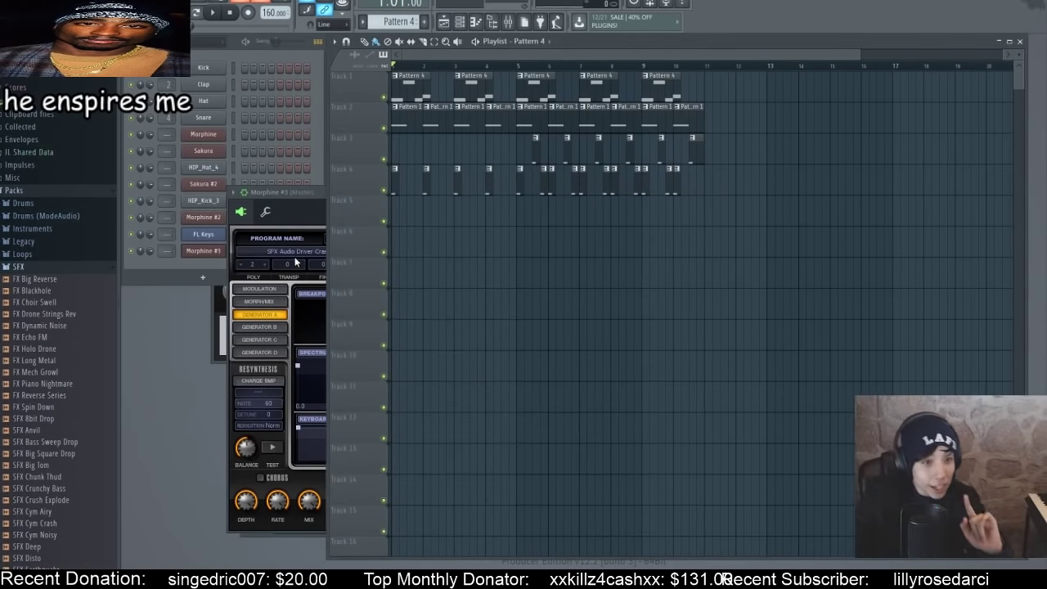
click(419, 353)
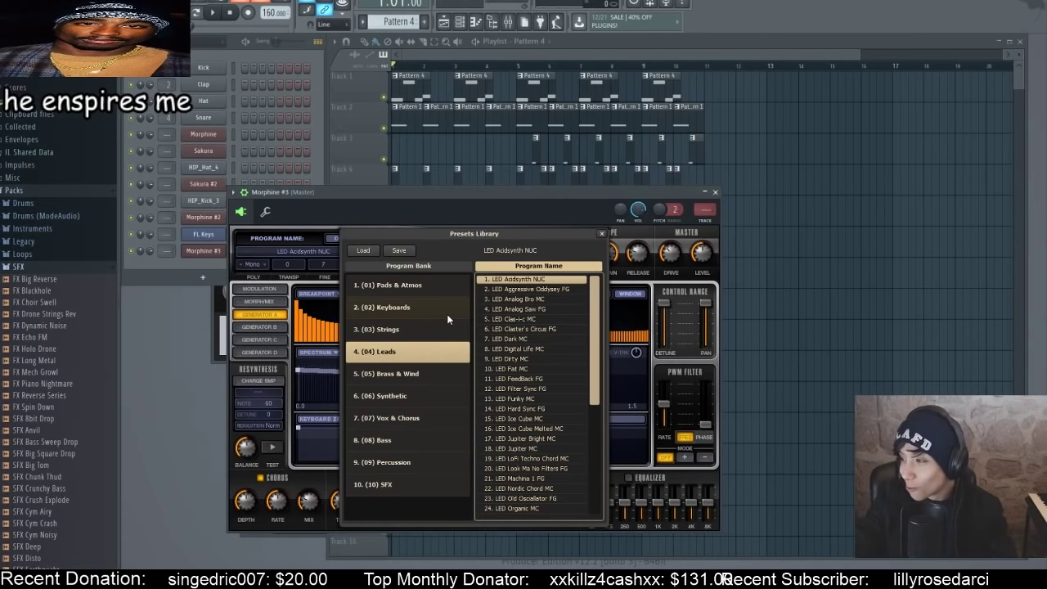
click(440, 377)
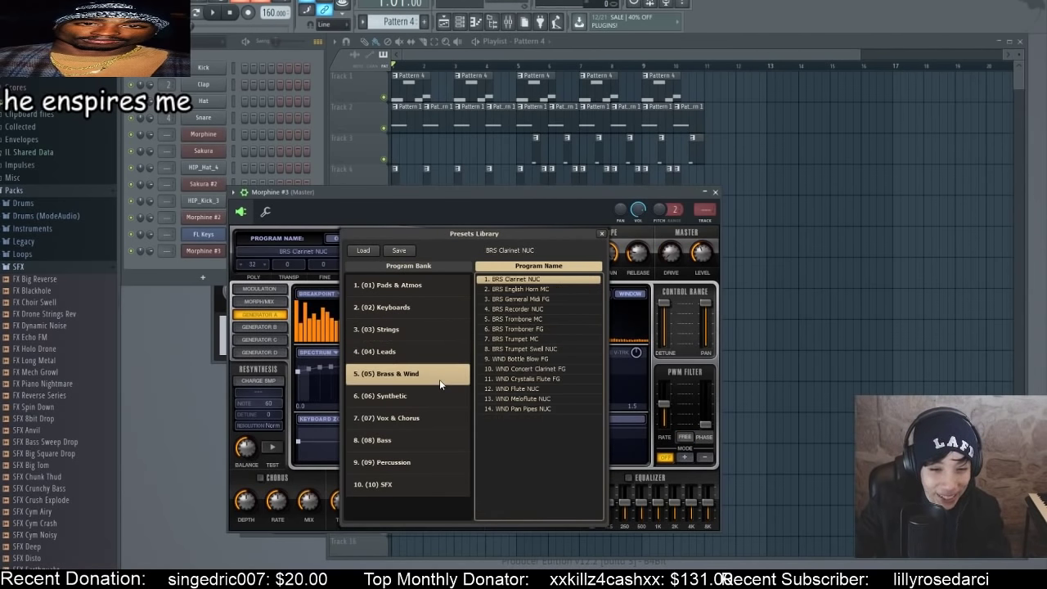
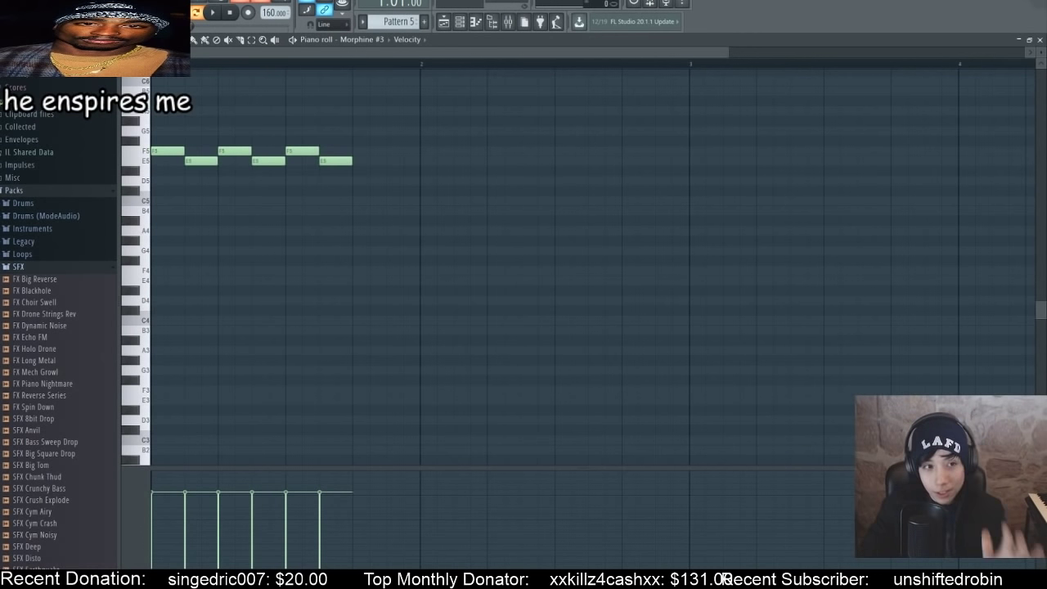
- Leave the piano roll, place one Pattern 5 clip on Track 5 at beat 2 of bar 2, and play the song
key(F7)
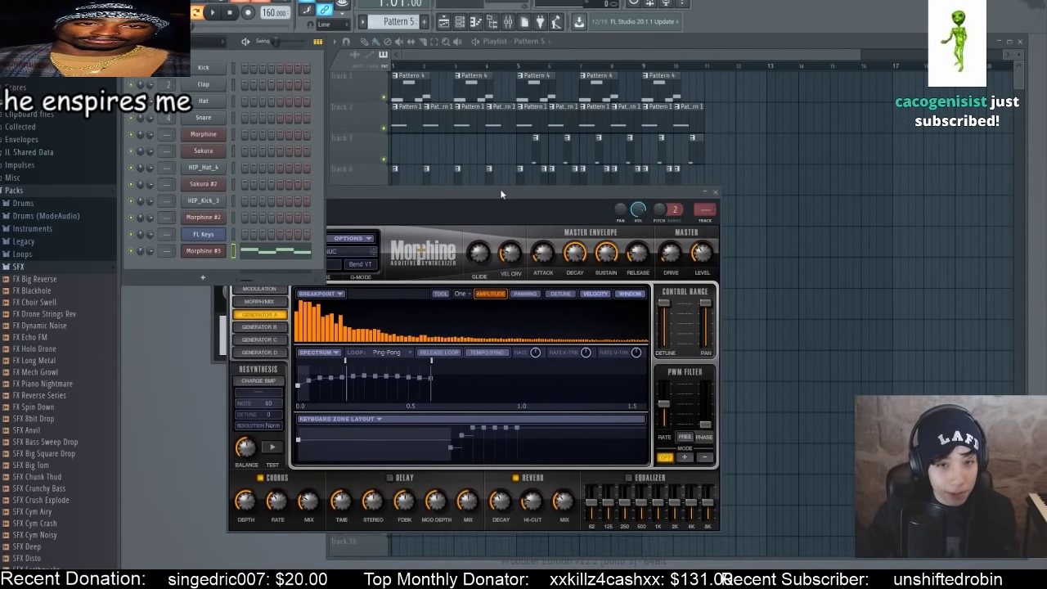
drag(487, 192, 475, 319)
drag(404, 219, 440, 221)
right_click(440, 219)
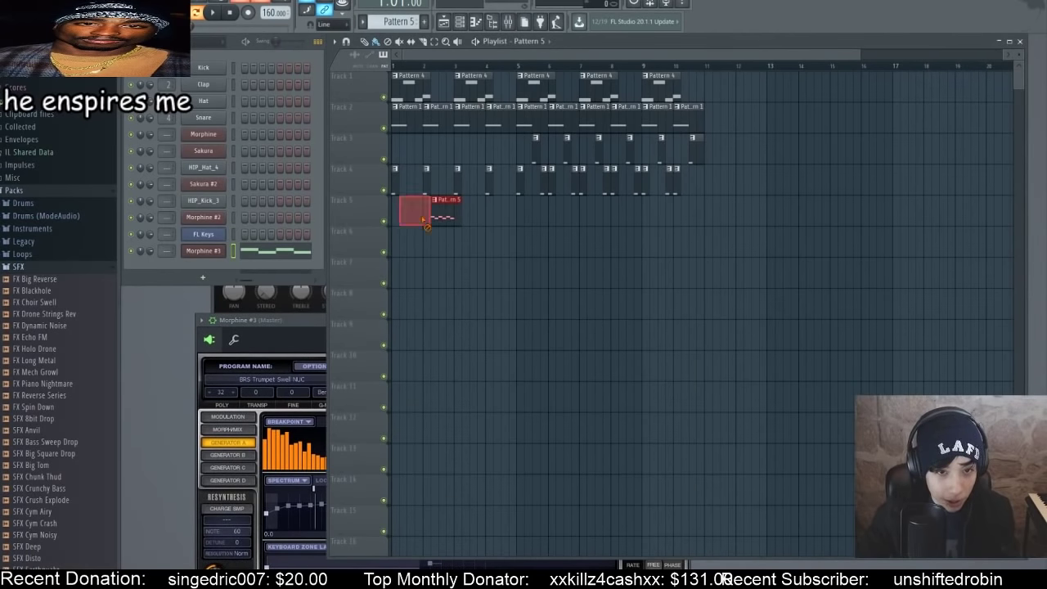
right_click(413, 218)
click(440, 216)
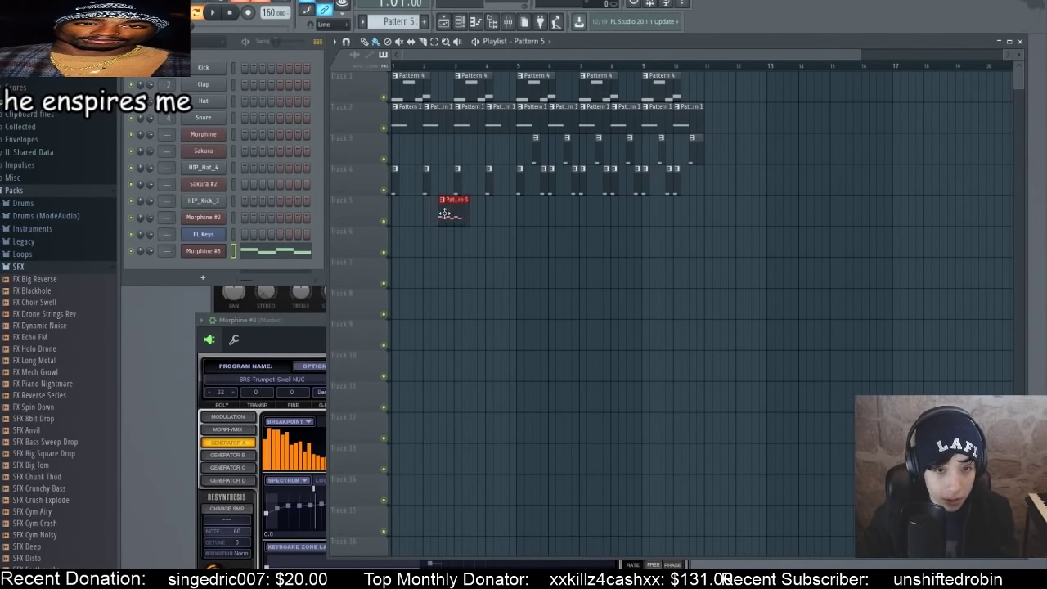
drag(444, 215, 442, 215)
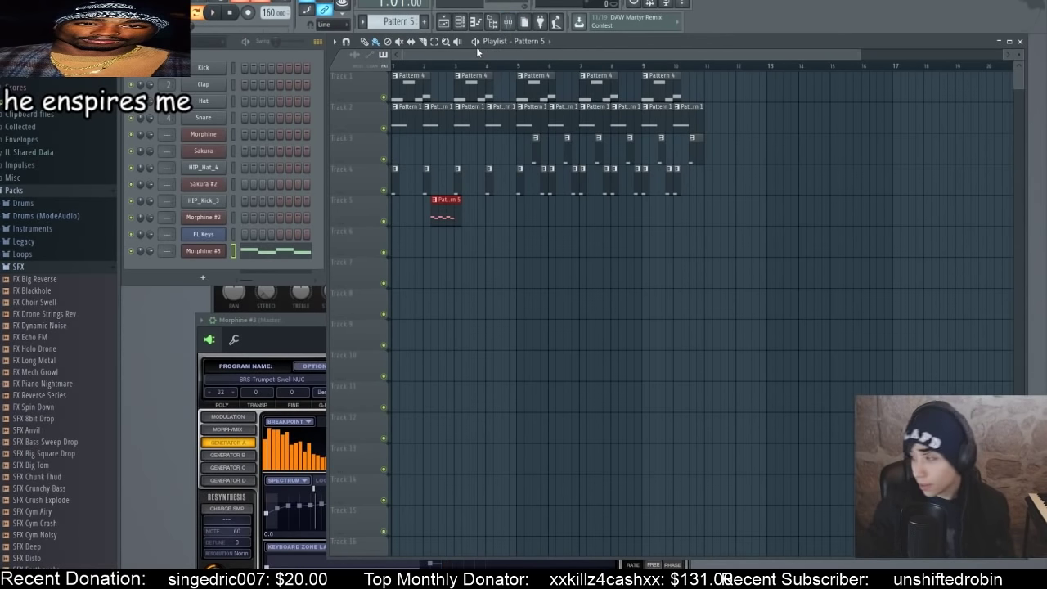
key(space)
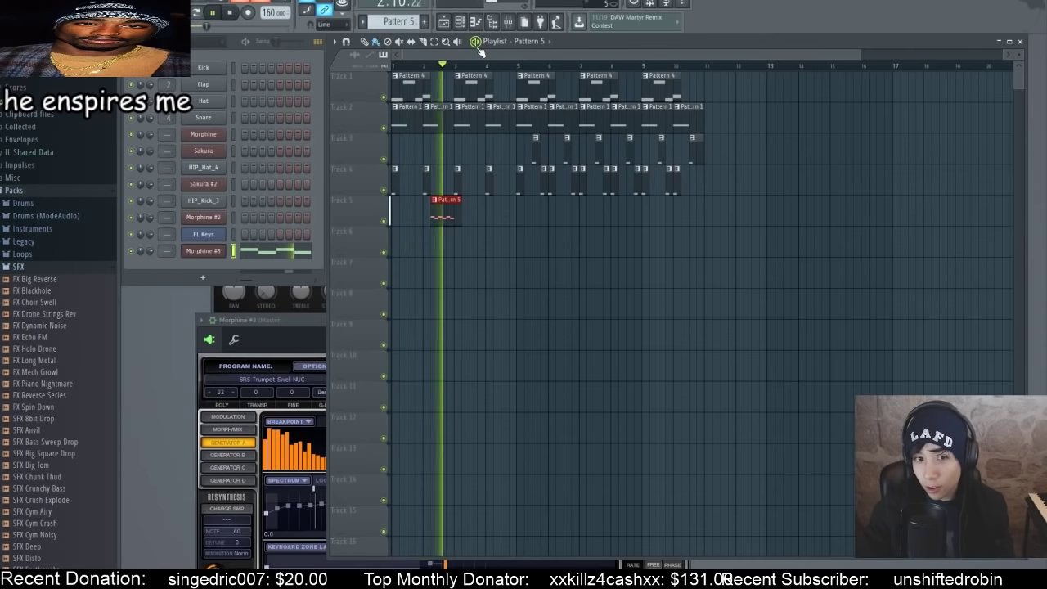
key(space)
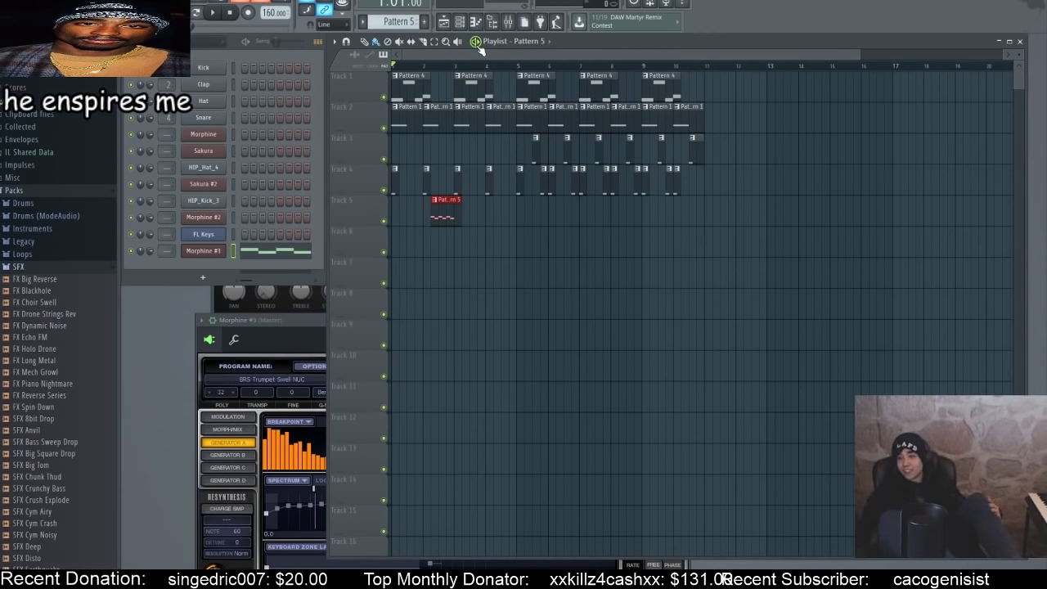
- Add Pattern 5 clips on Track 5 at beat 2 of bars 4, 6 and 8 while the song plays
key(space)
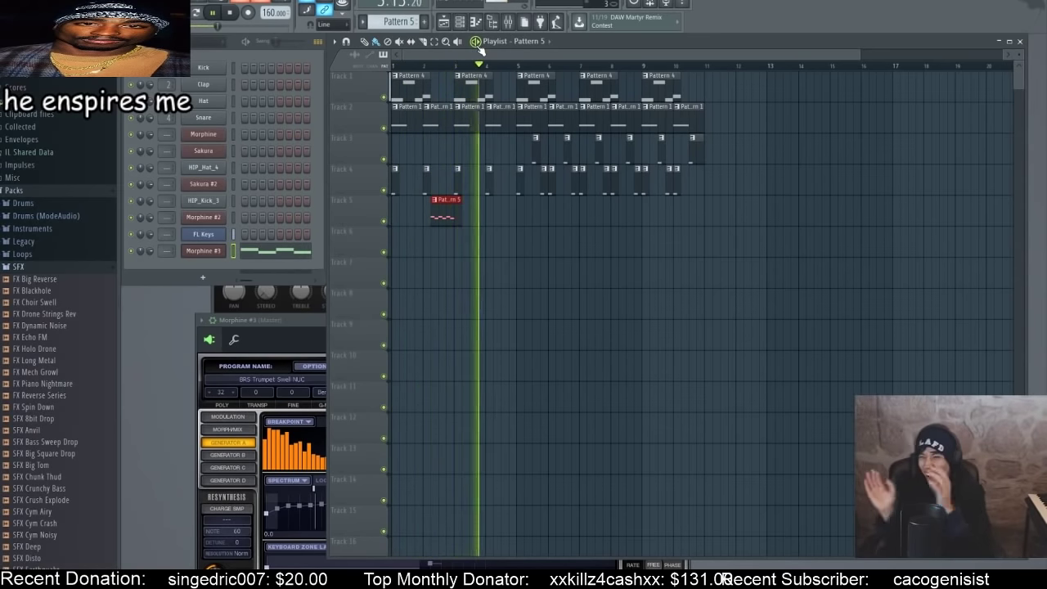
click(495, 206)
click(558, 216)
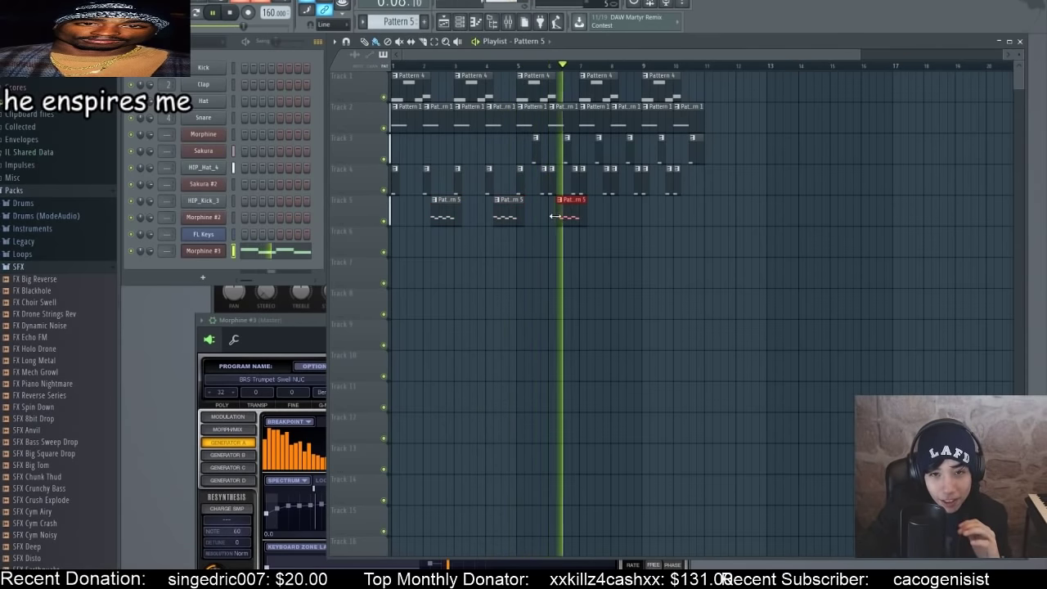
click(620, 214)
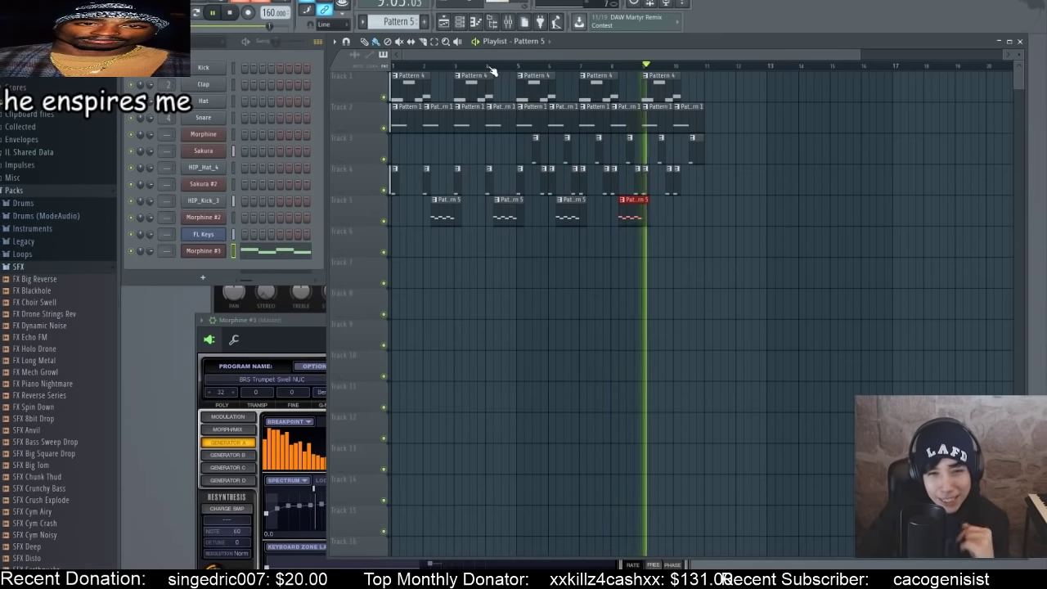
- Select bars 5 through 10 on the playlist timeline and briefly play the song from bar 5
drag(538, 64, 706, 57)
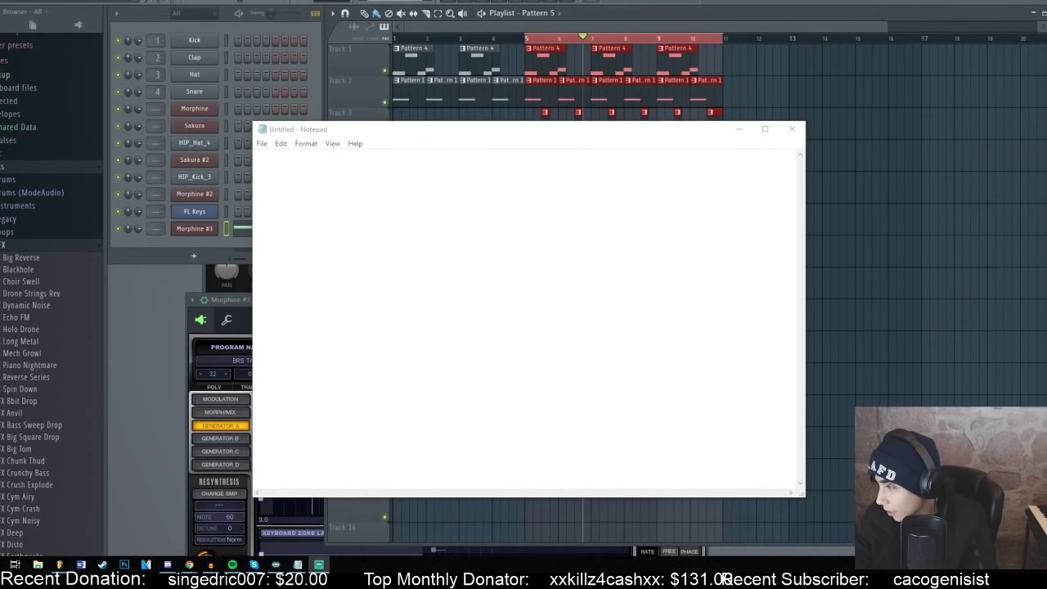
click(516, 272)
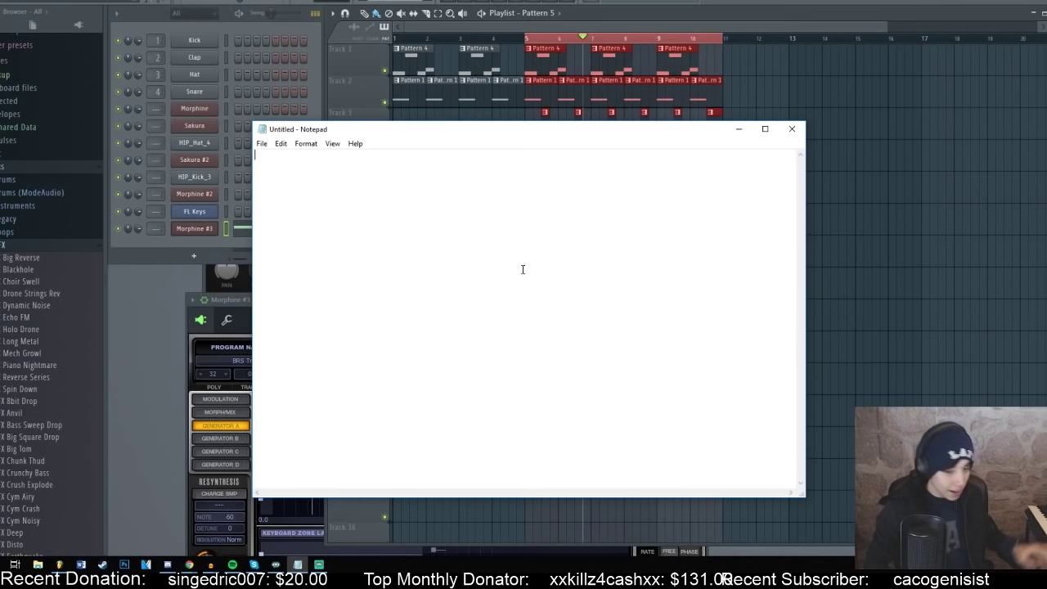
click(528, 41)
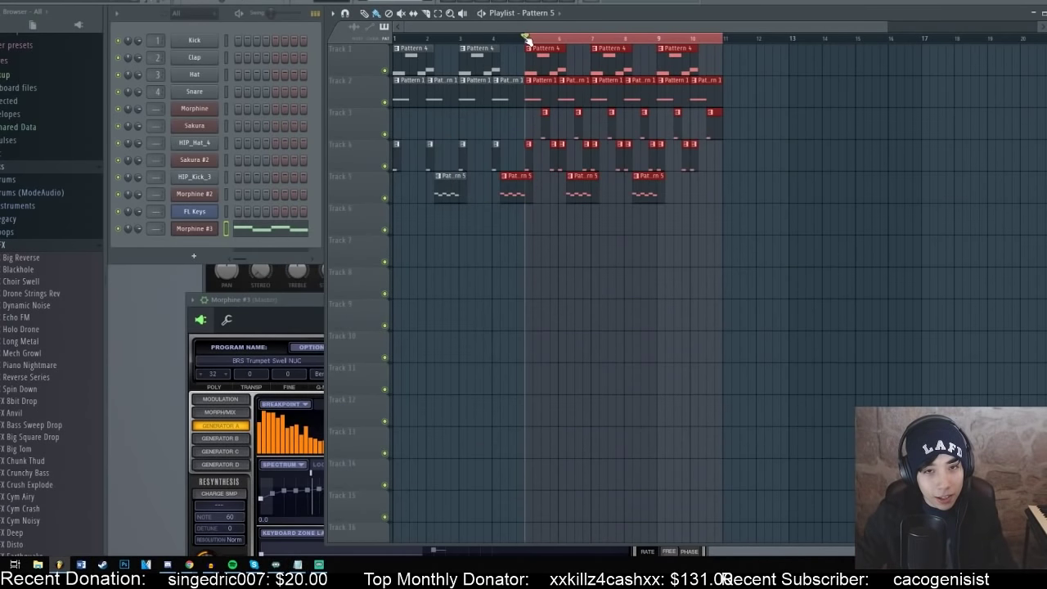
key(space)
key(space)
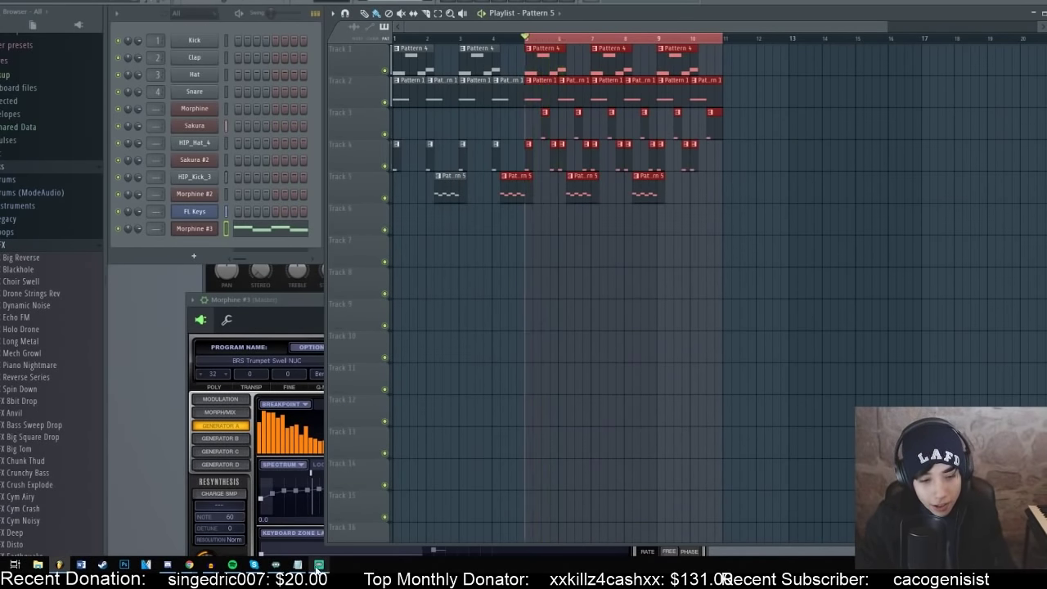
- Switch to Notepad and write the first lyric line "im a motherfucker"
key(alt+Tab)
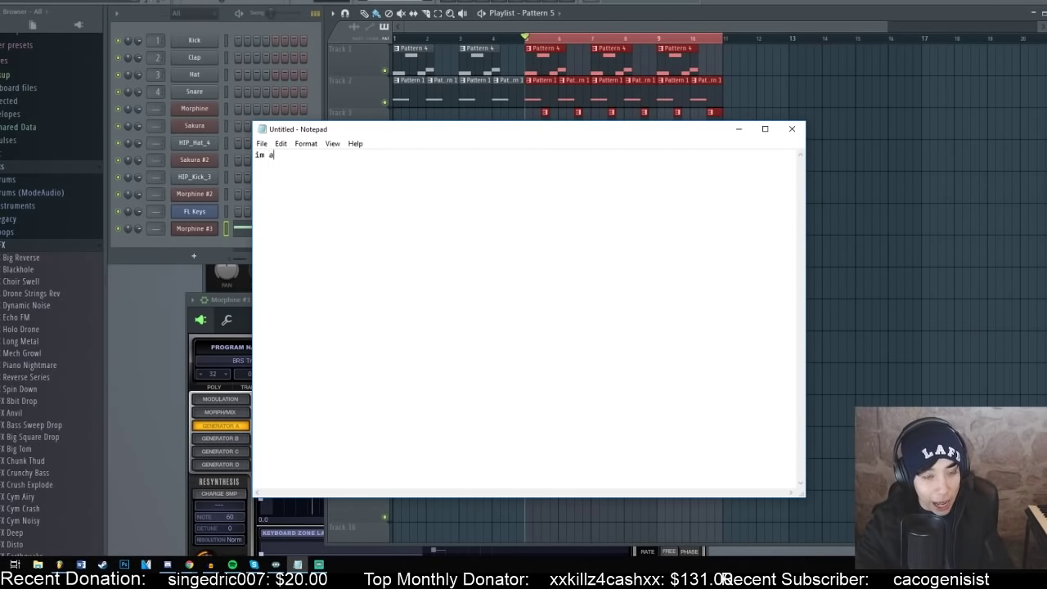
text(cker)
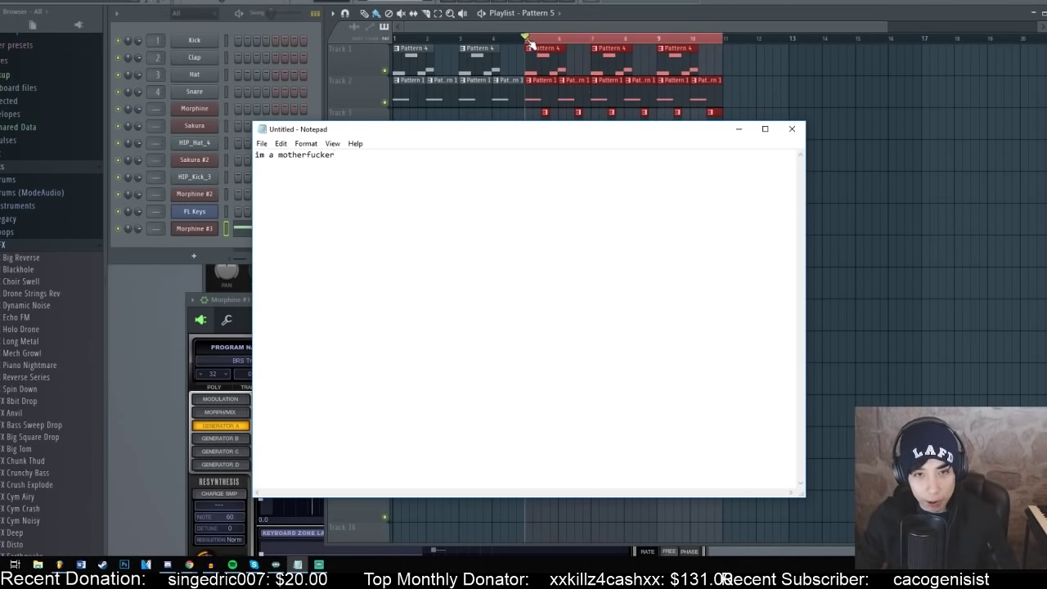
- Play the song from bar 1, and switch to Notepad to write the second lyric line "Habibi number one"
drag(528, 42, 393, 40)
key(space)
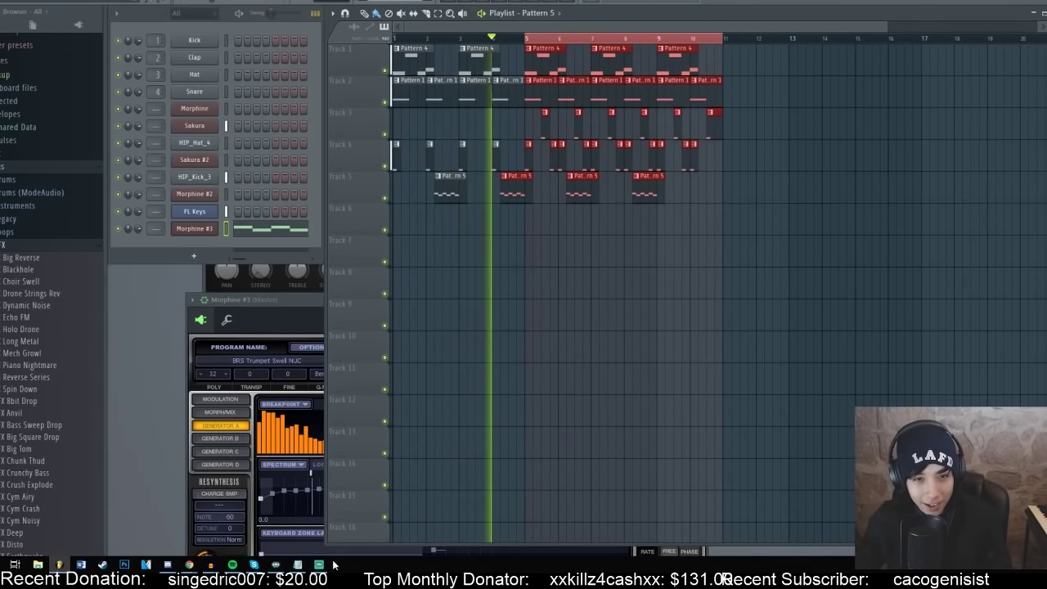
click(298, 564)
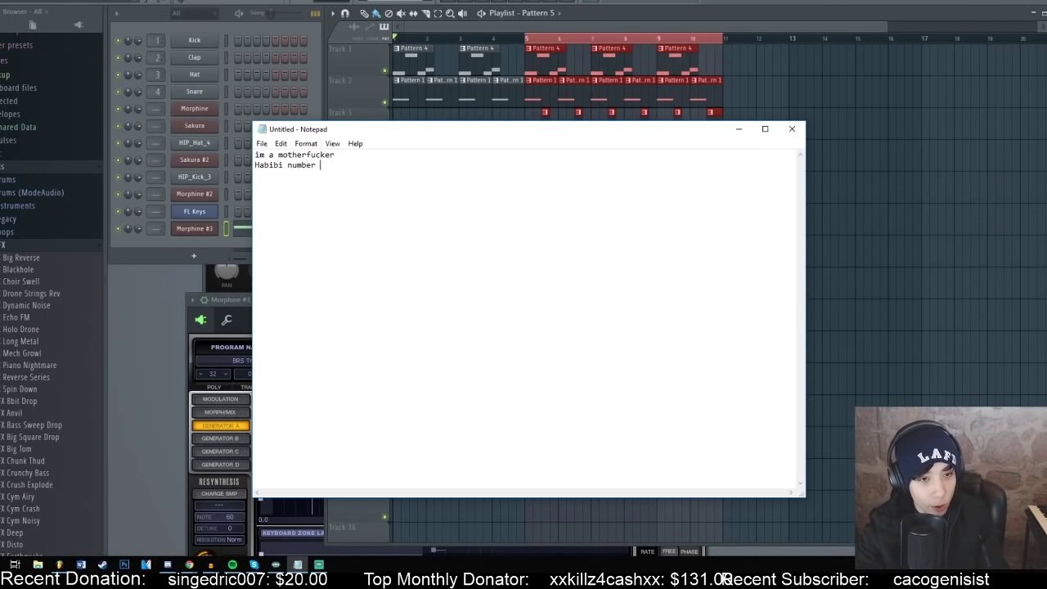
- Return to the FL Studio playlist and play the song across the transition from bar 4 into bar 5
click(502, 39)
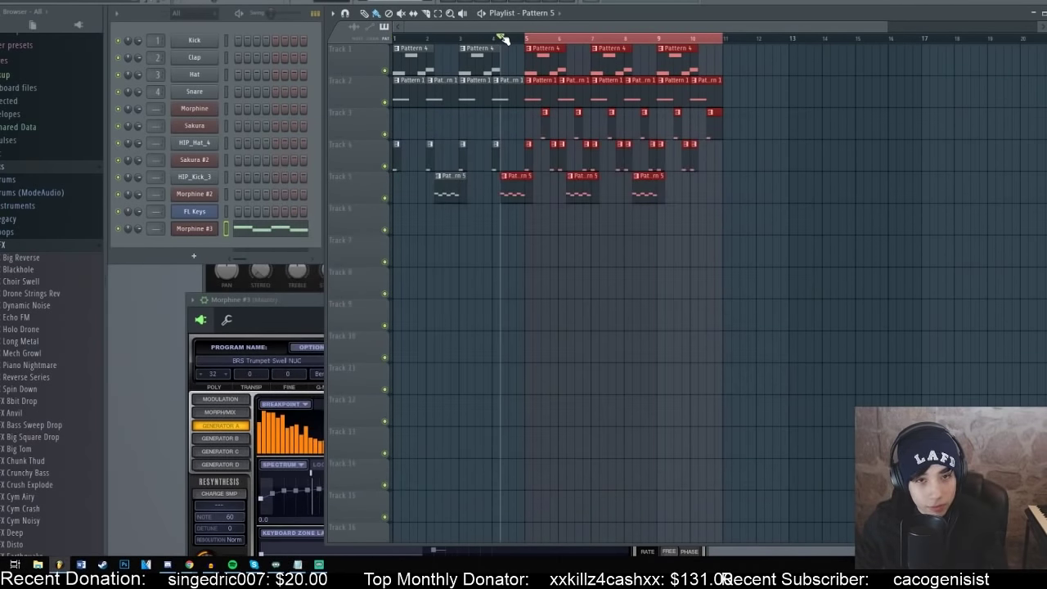
key(space)
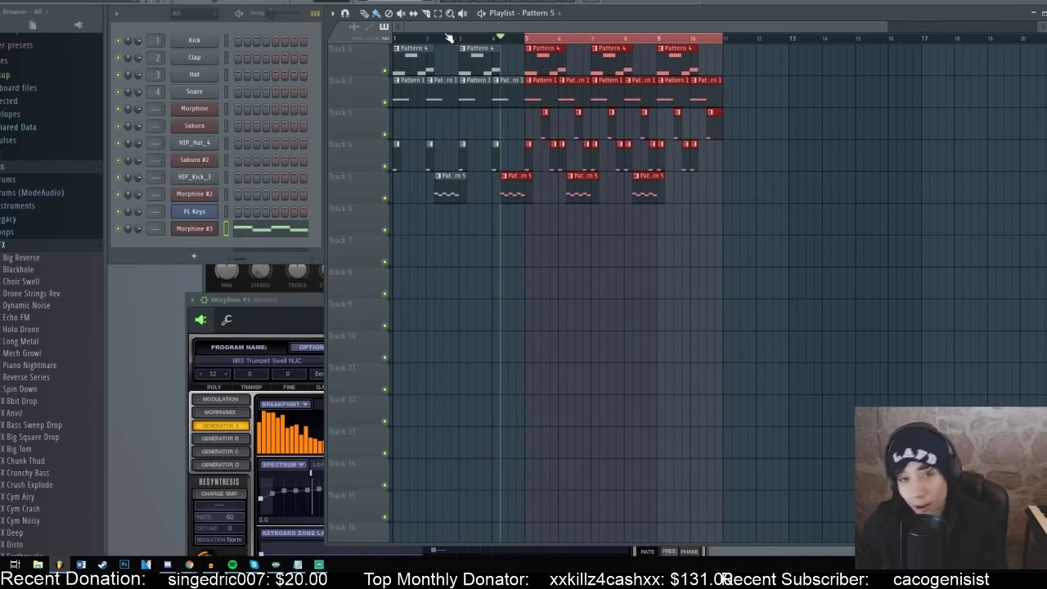
key(space)
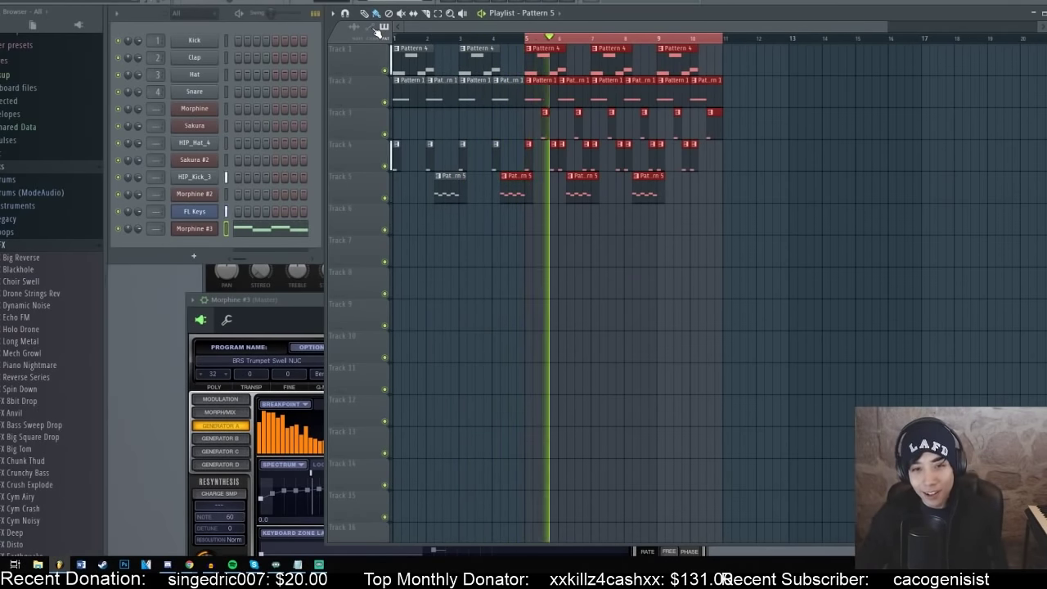
key(space)
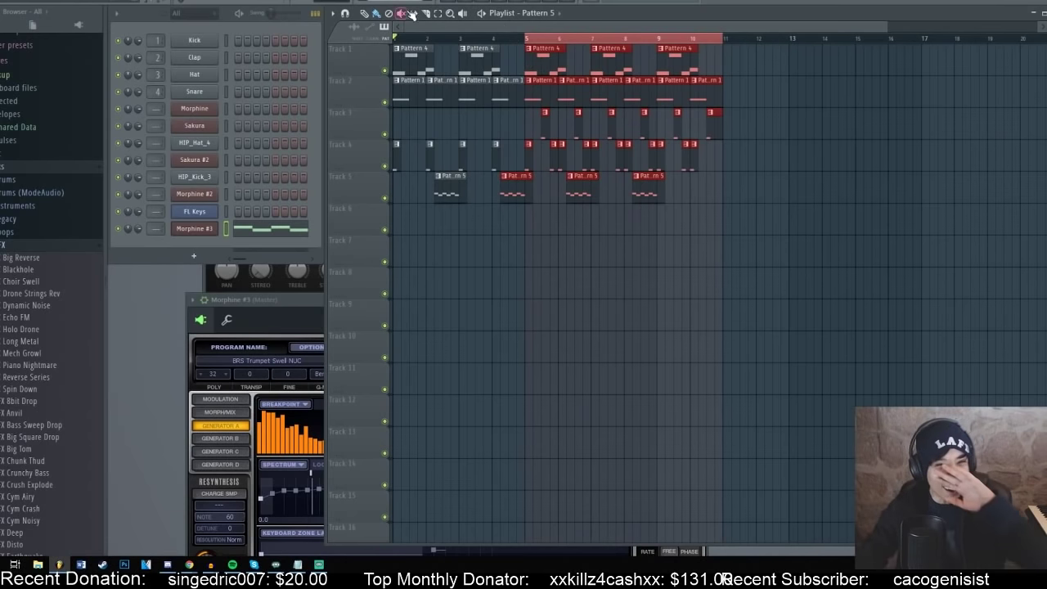
click(439, 14)
drag(526, 44, 727, 205)
click(519, 178)
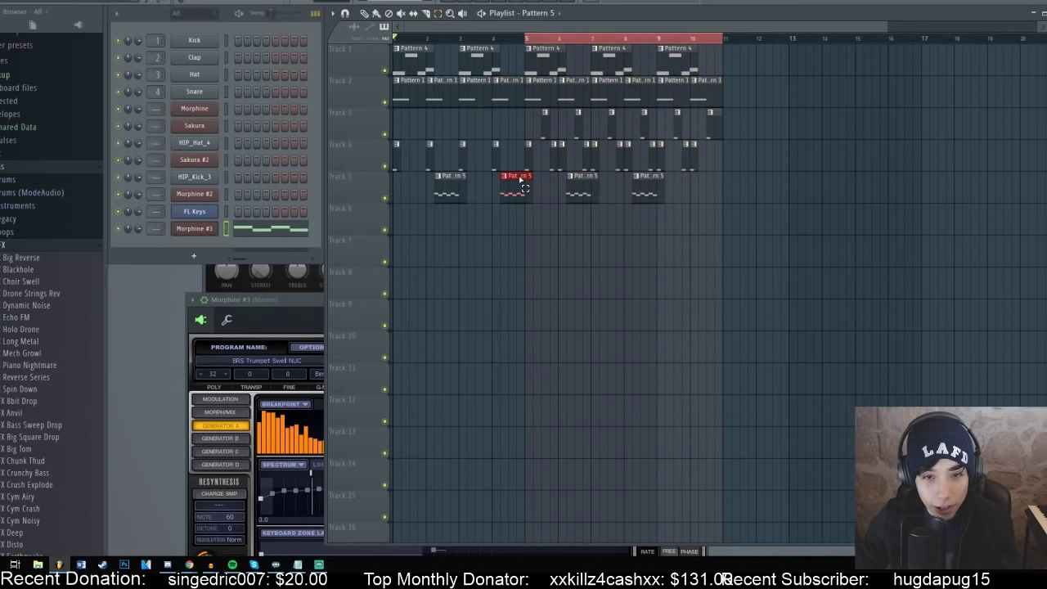
drag(537, 212, 731, 28)
click(529, 144)
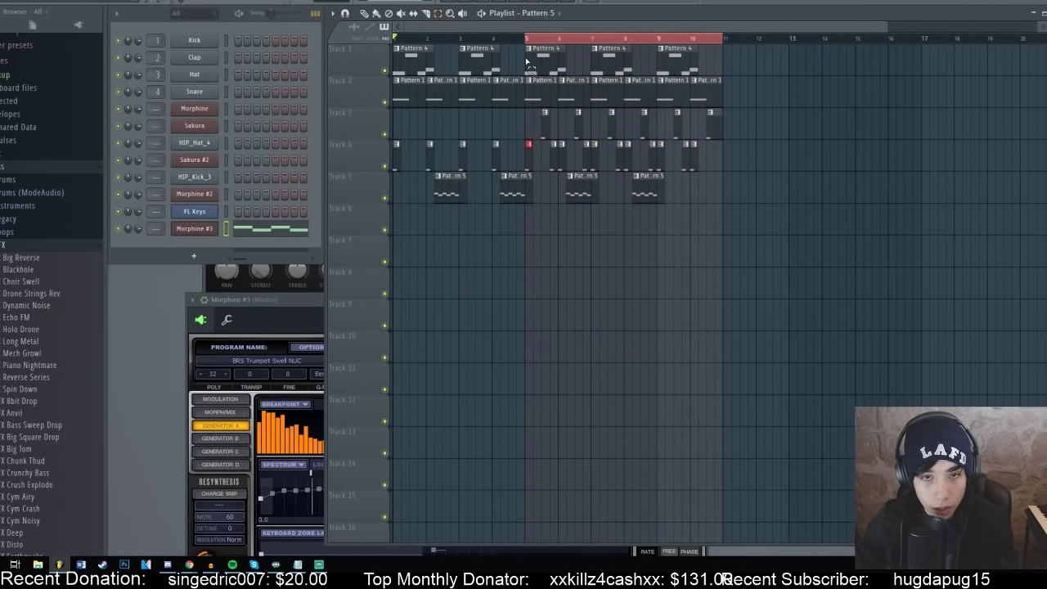
- Move the second Pattern 5 clip on Track 5 two beats earlier, and shift all clips from bar 5 onward to beat 2 of bar 12
click(524, 179)
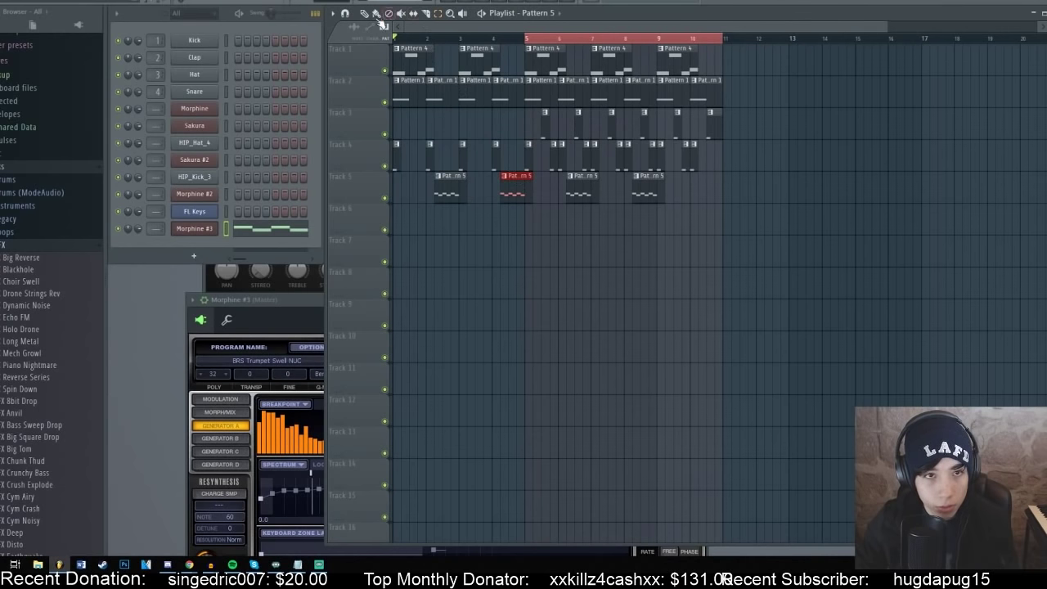
drag(516, 179, 503, 179)
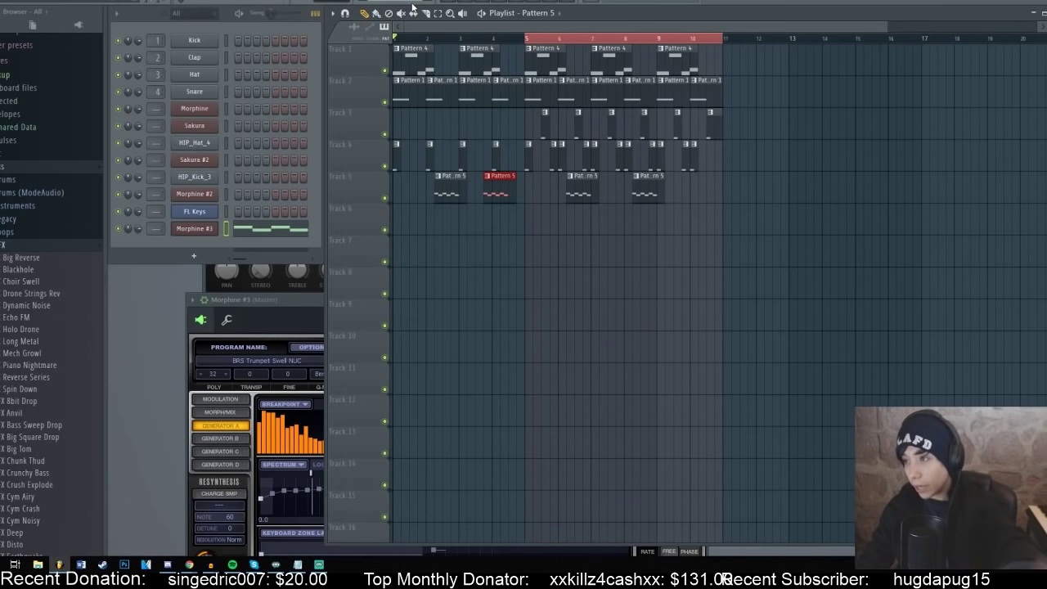
click(438, 13)
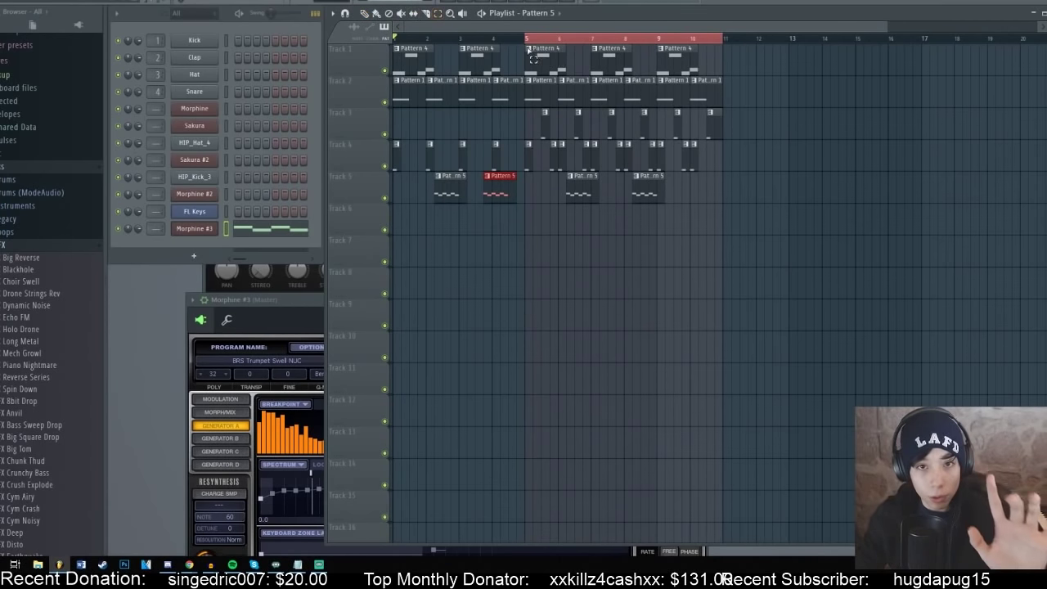
drag(526, 47, 772, 227)
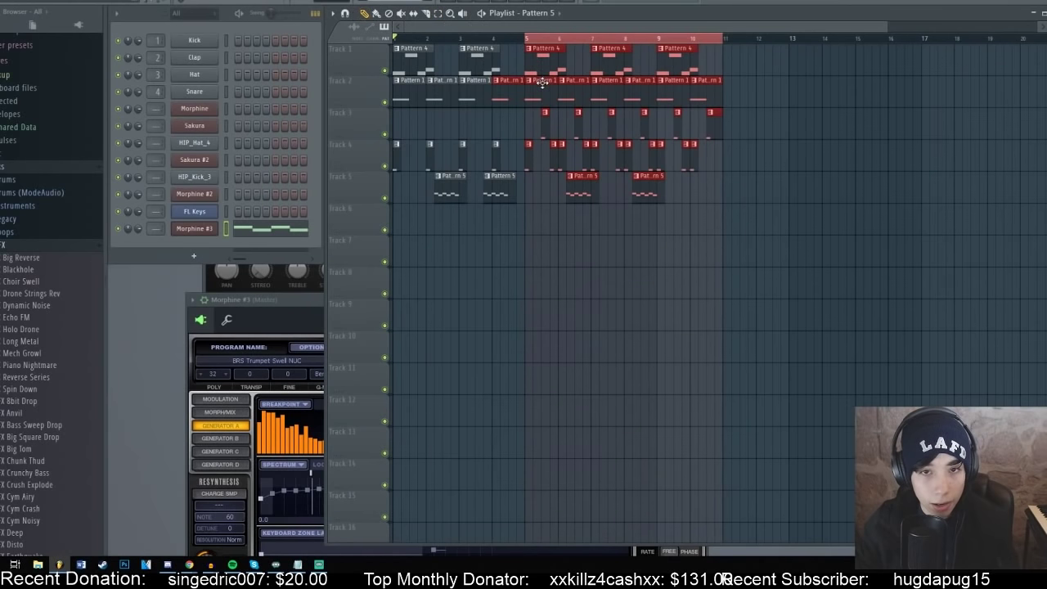
drag(544, 80, 781, 82)
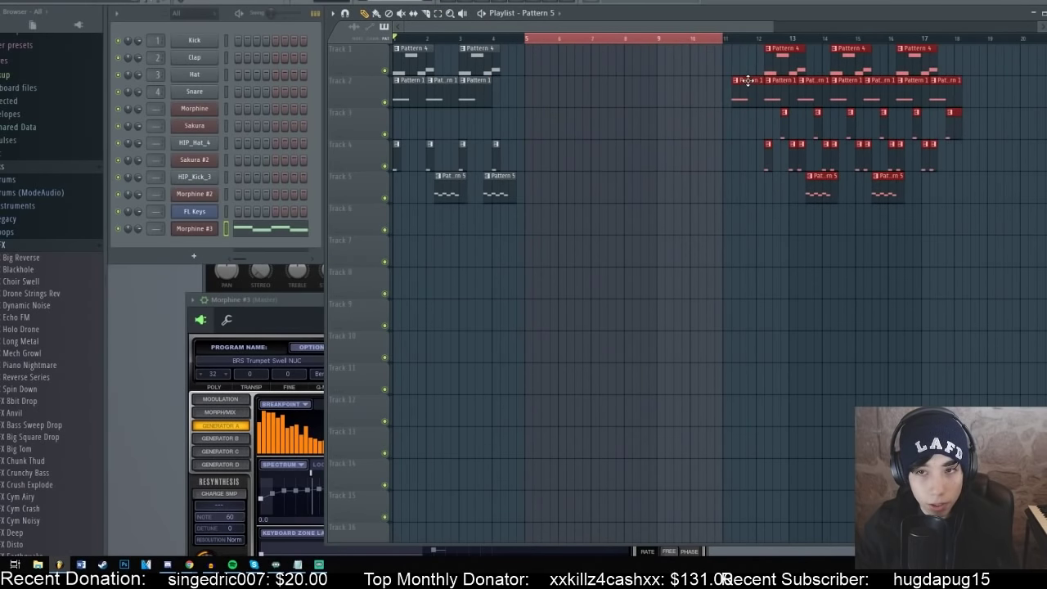
- Return the first shifted Pattern 1 clip to bar 4 on Track 2 and the second Pattern 5 clip to beat 2 of bar 4, previewing the song
click(752, 80)
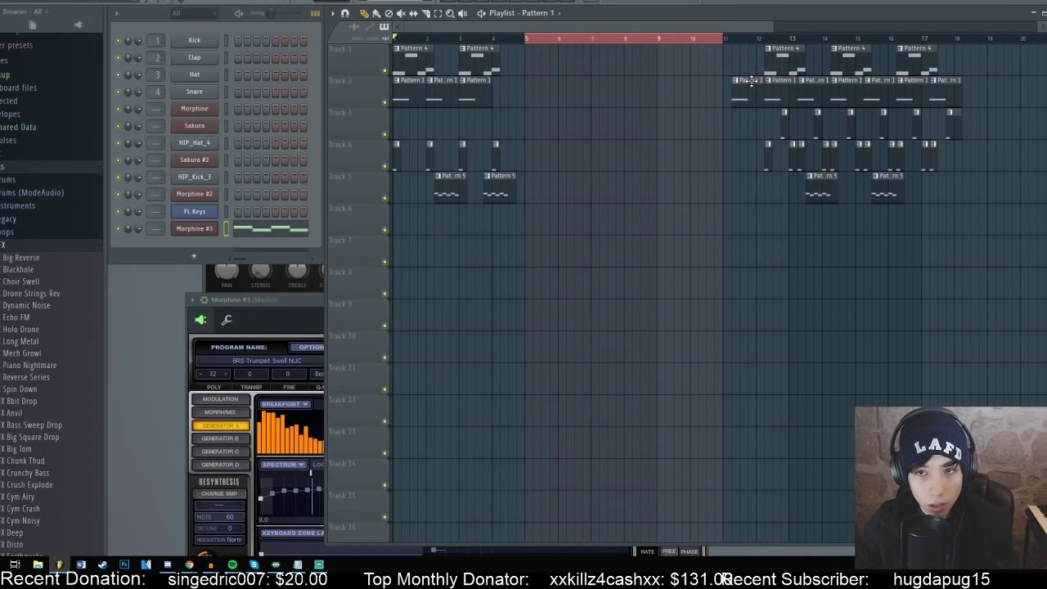
drag(748, 80, 510, 80)
key(space)
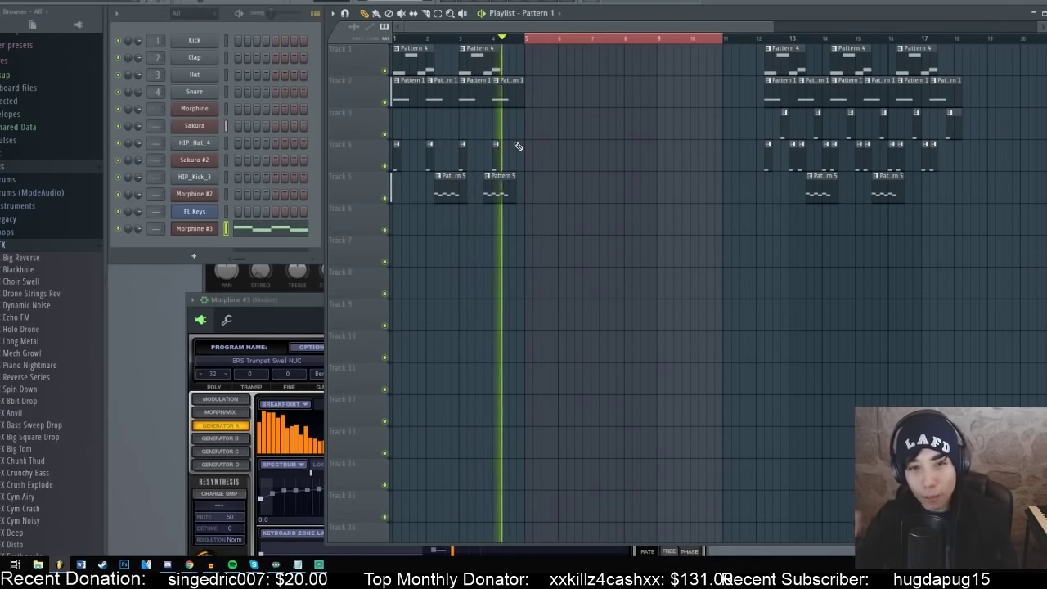
key(space)
drag(502, 184, 519, 184)
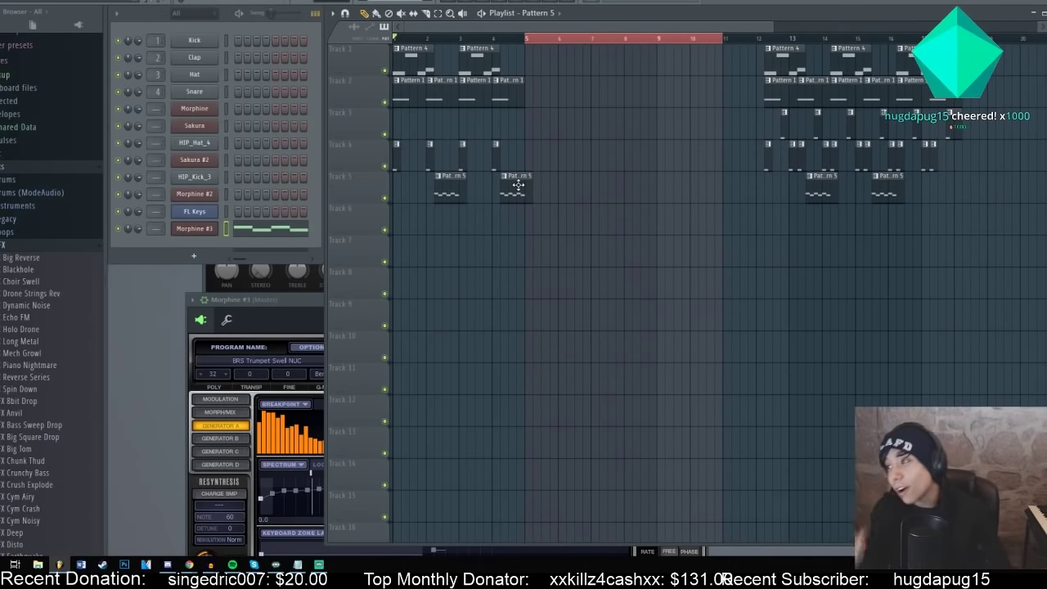
- Play the opening bars of the song twice from the start
key(space)
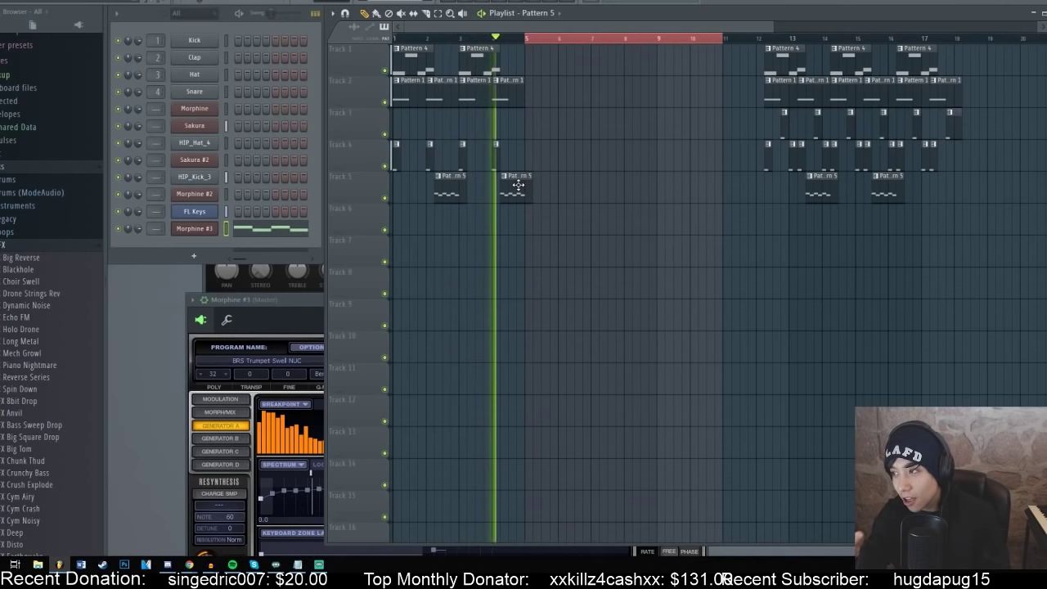
key(space)
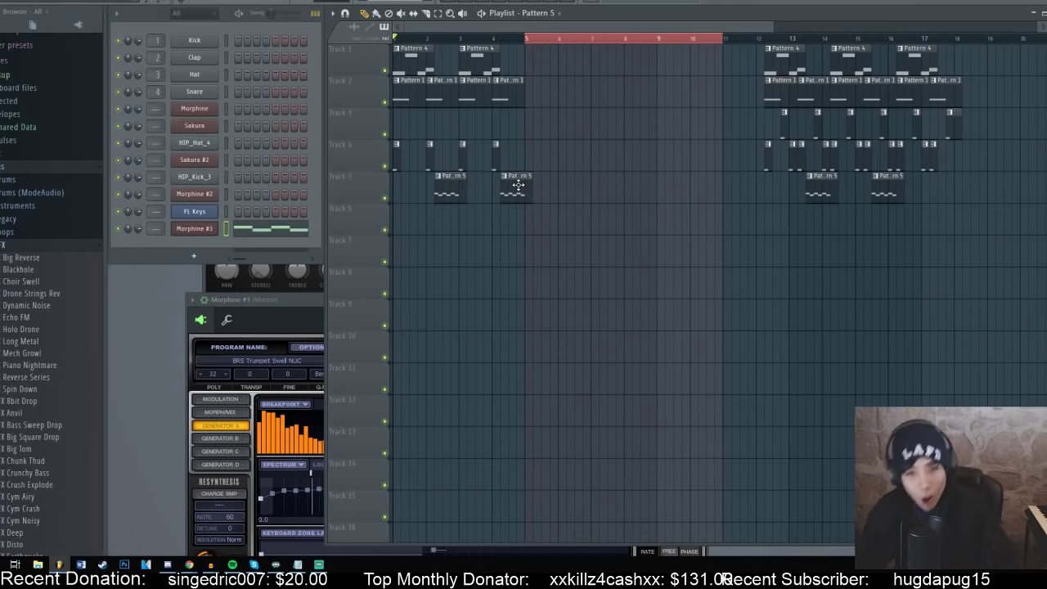
key(space)
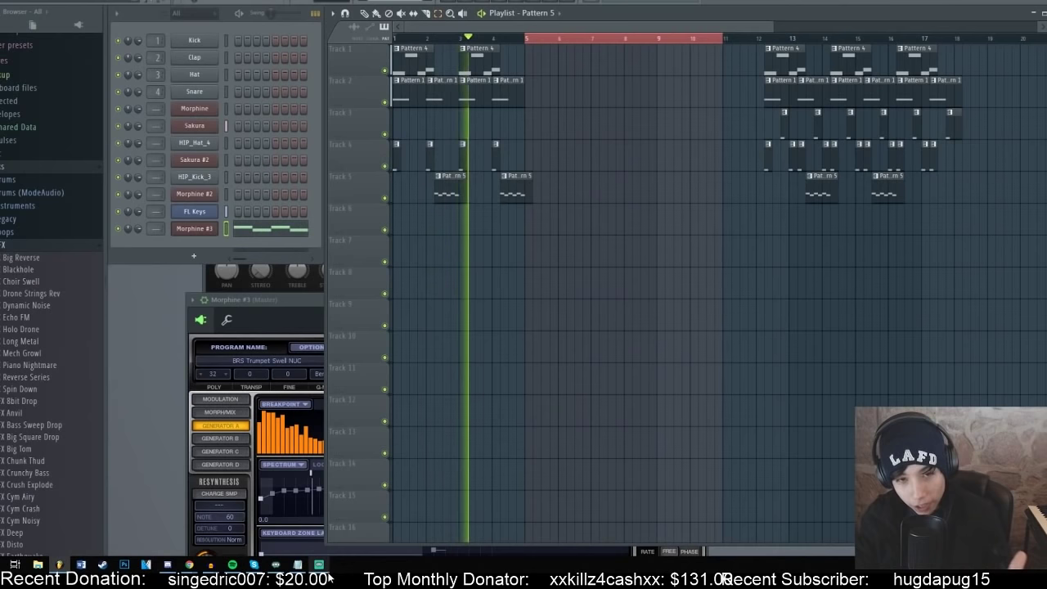
mouse_move(323, 573)
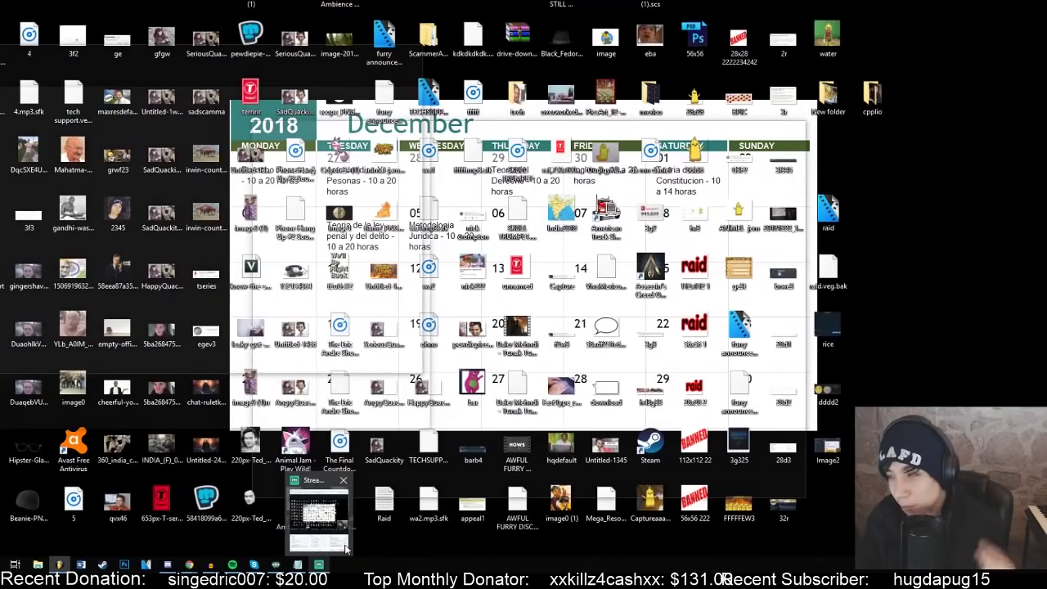
key(space)
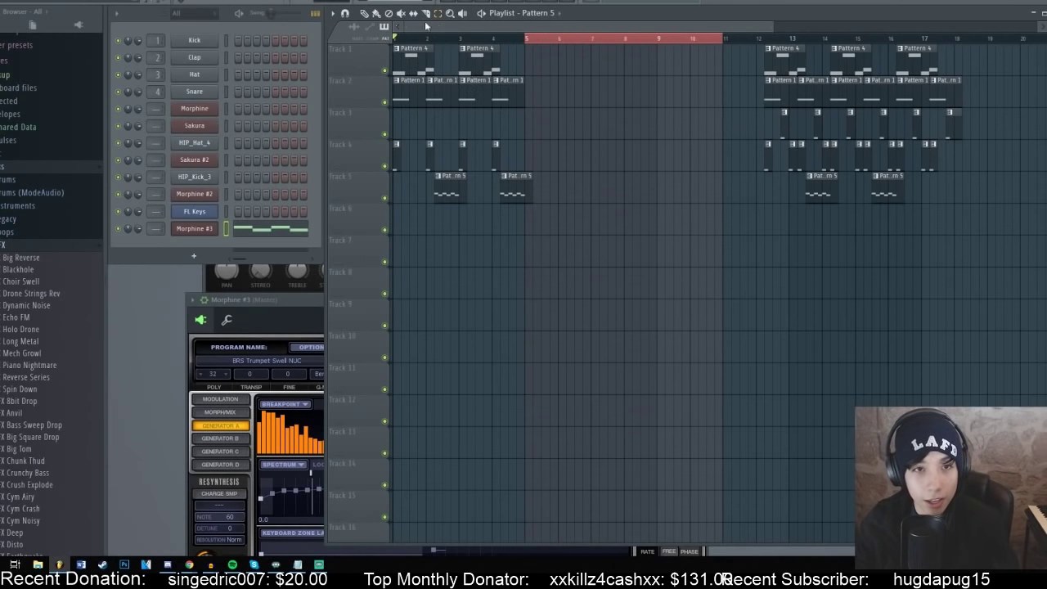
- Select bars 1 through 4 and duplicate the Pattern 4 and Pattern 1 clips of Tracks 1 and 2 into bars 5 through 8
drag(524, 46, 394, 204)
drag(534, 105, 411, 23)
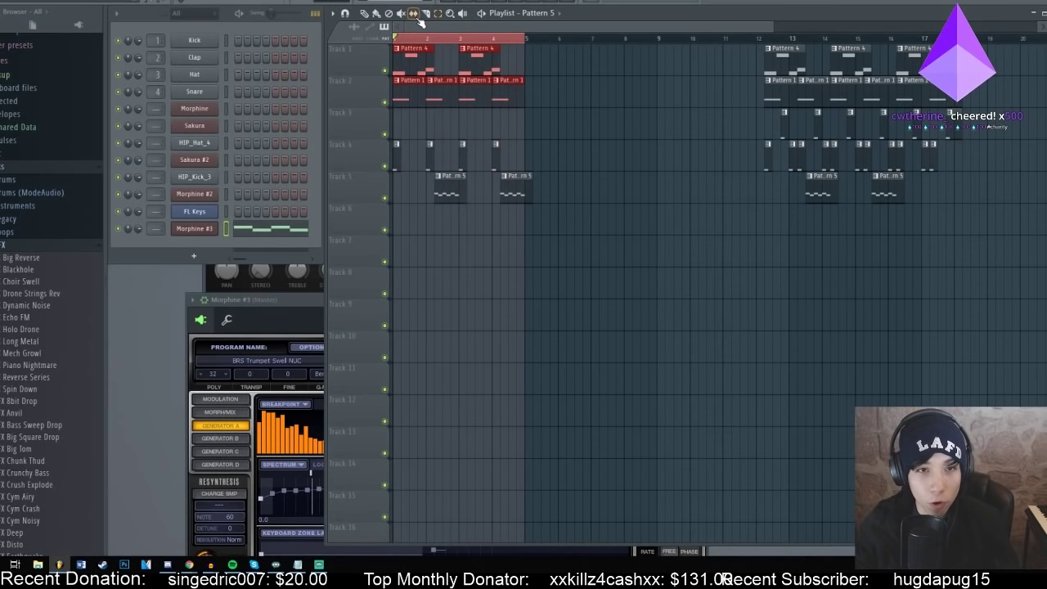
key(ctrl+b)
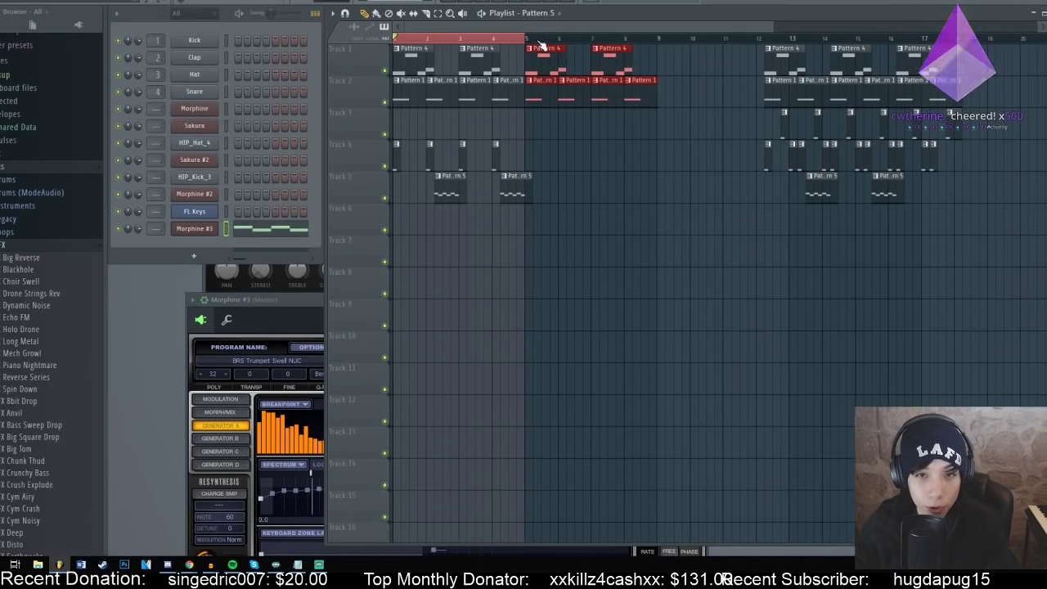
- Play the selected bars 1 through 4 twice and clear the timeline selection
key(space)
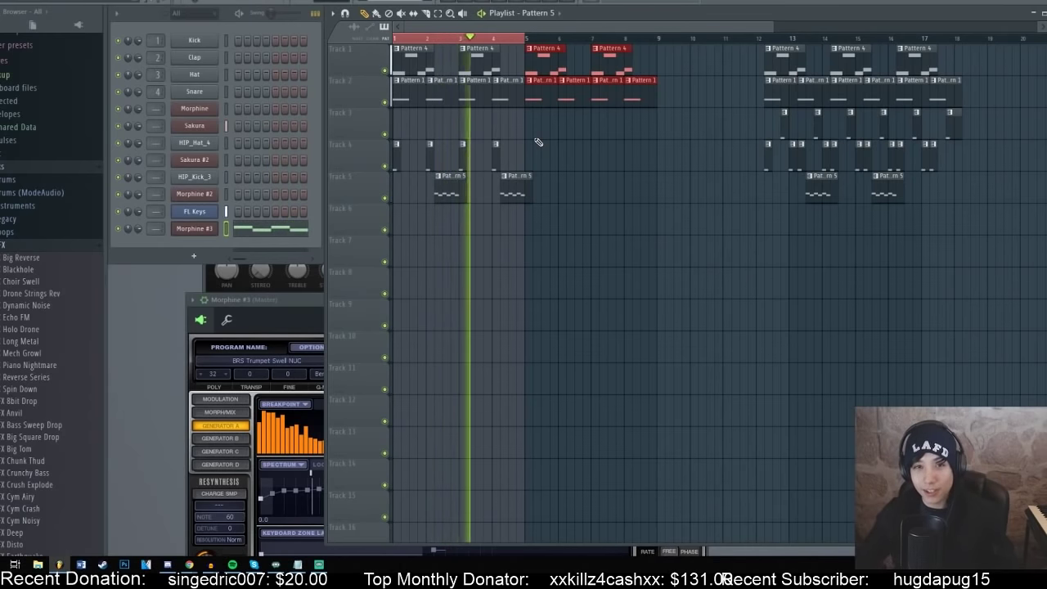
key(space)
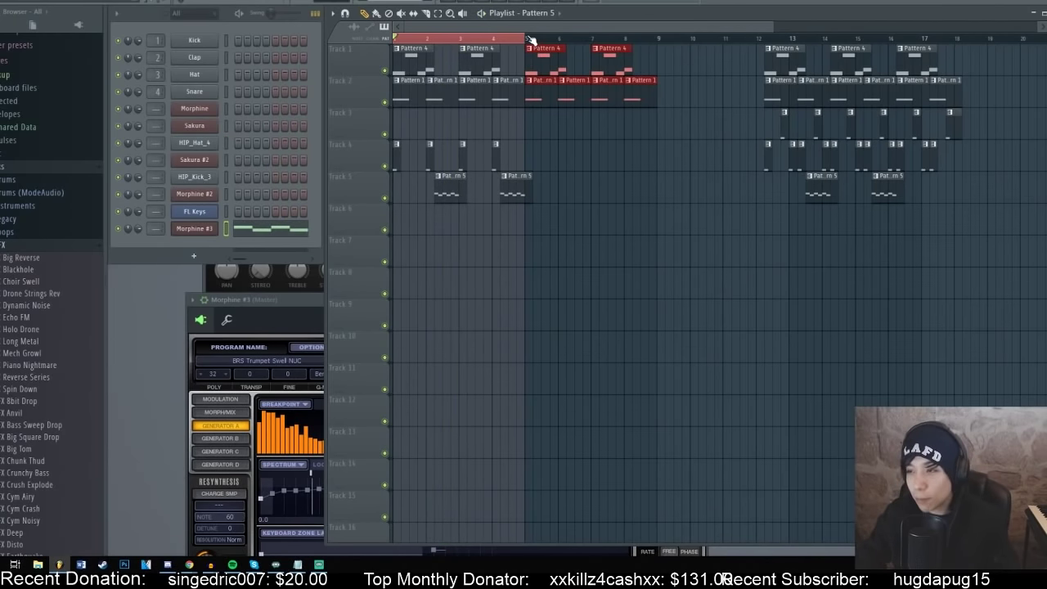
key(space)
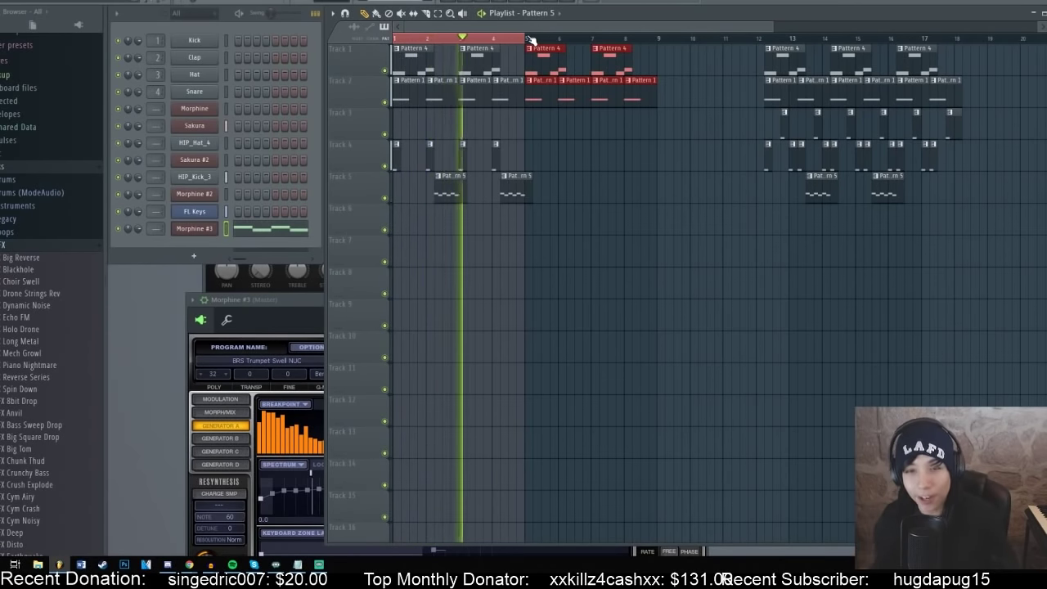
key(space)
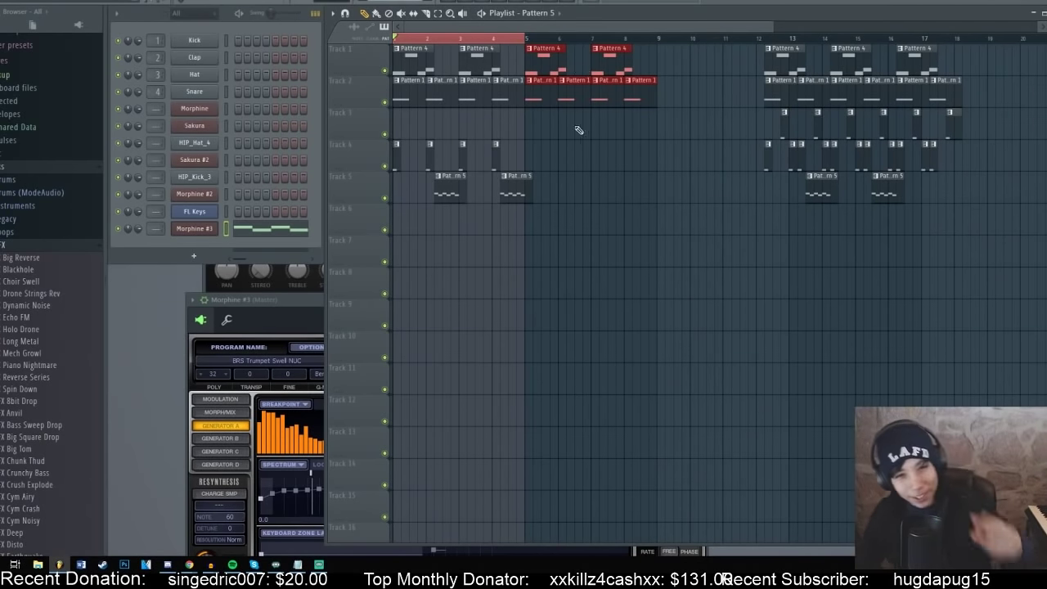
click(528, 42)
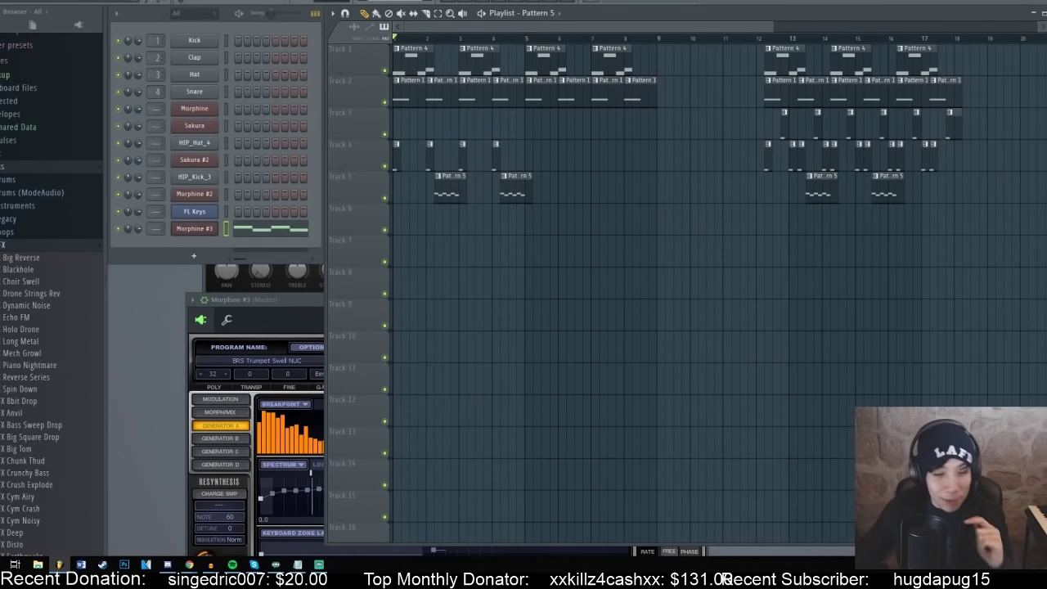
- Switch to Notepad and write the lyric lines "Scam people for a living" and "Big Chungus on this track"
click(299, 565)
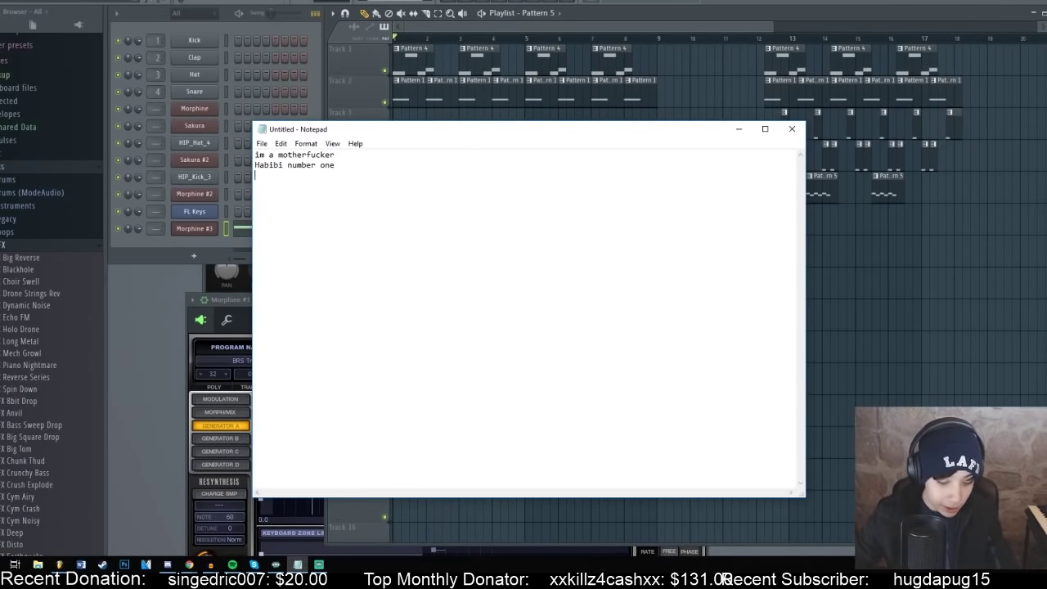
text(Scam people for a liv)
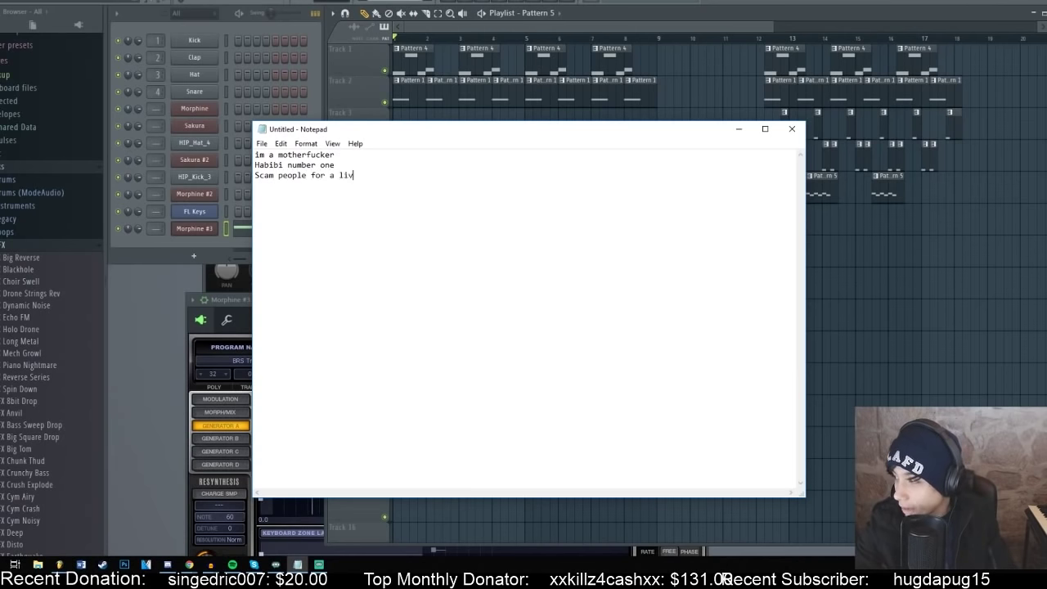
text(ing)
key(Return)
text(Big Chung)
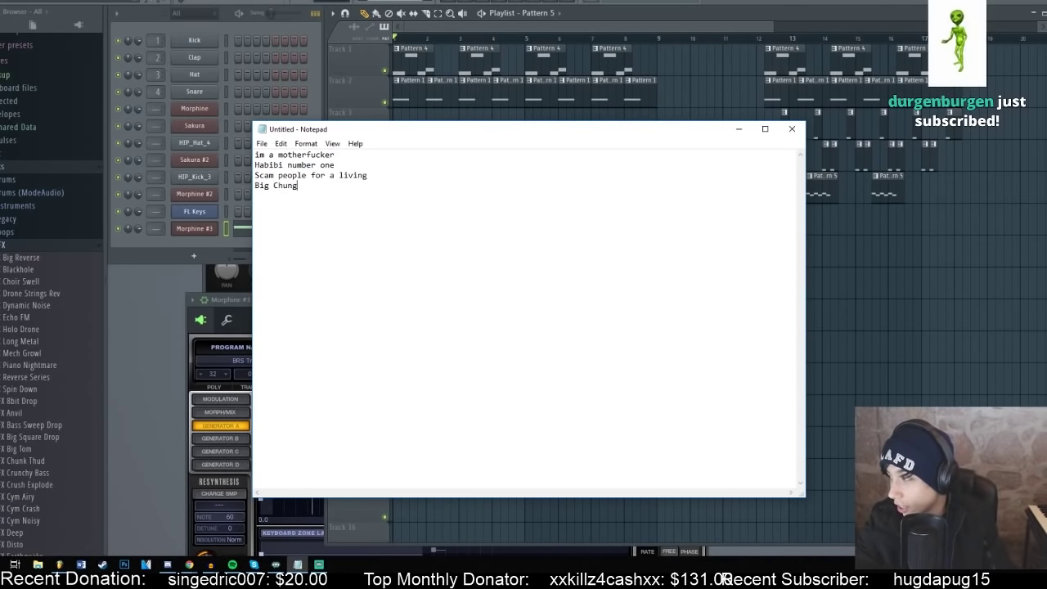
text(us on this track)
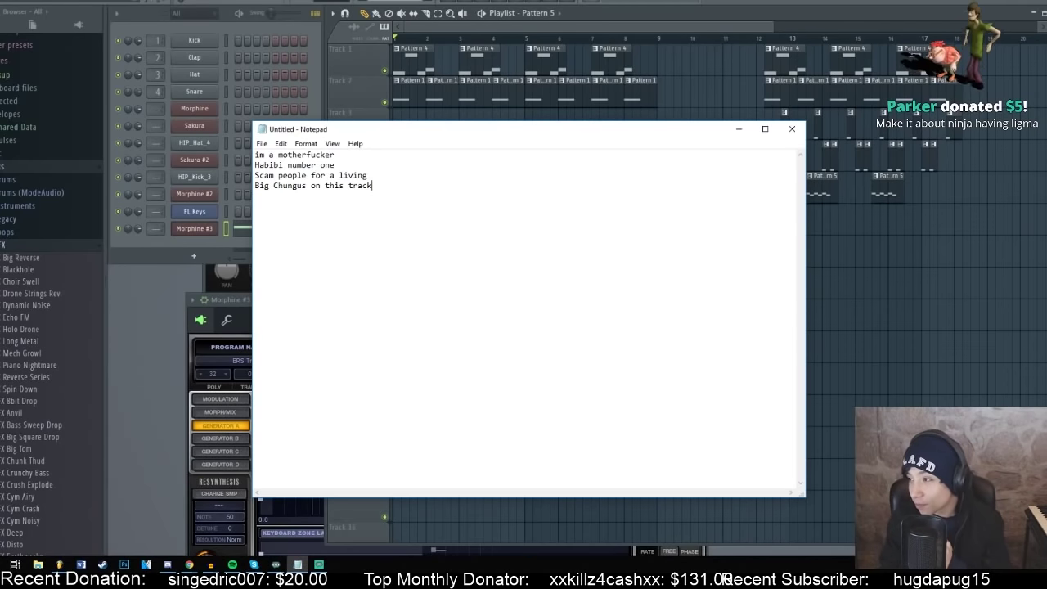
- Replace the last word of the fourth lyric line with "beat", and play the song while returning to the Notepad lyrics
key(BackSpace)
key(BackSpace)
key(BackSpace)
key(BackSpace)
key(BackSpace)
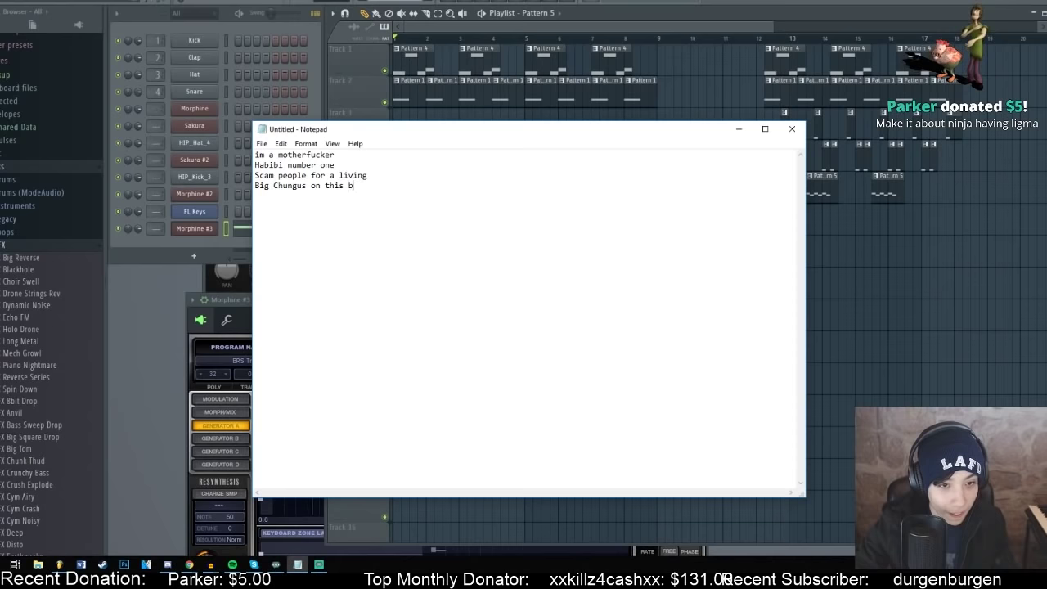
text(beat)
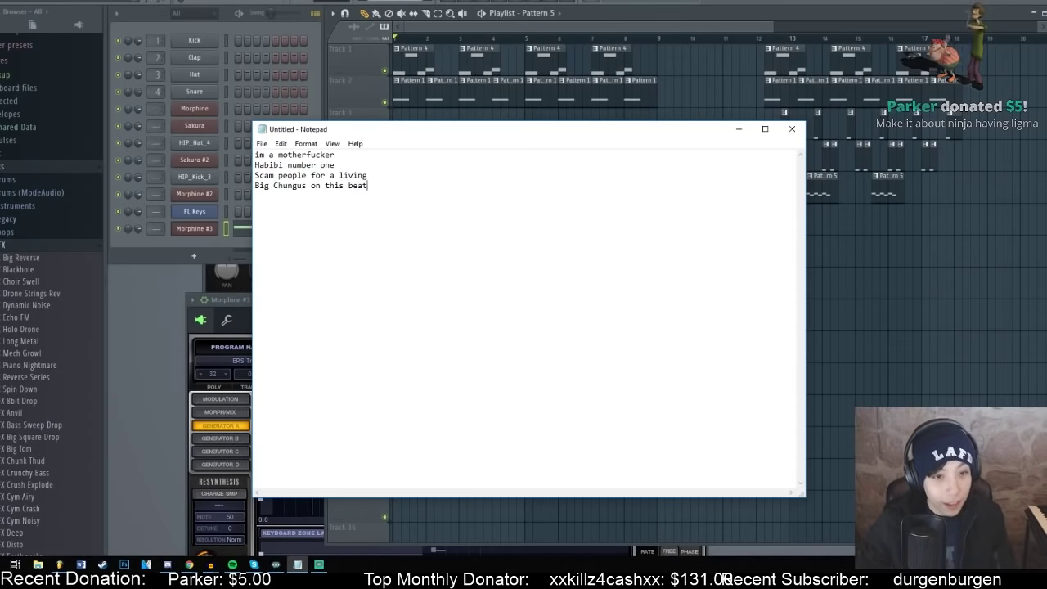
click(483, 13)
click(298, 565)
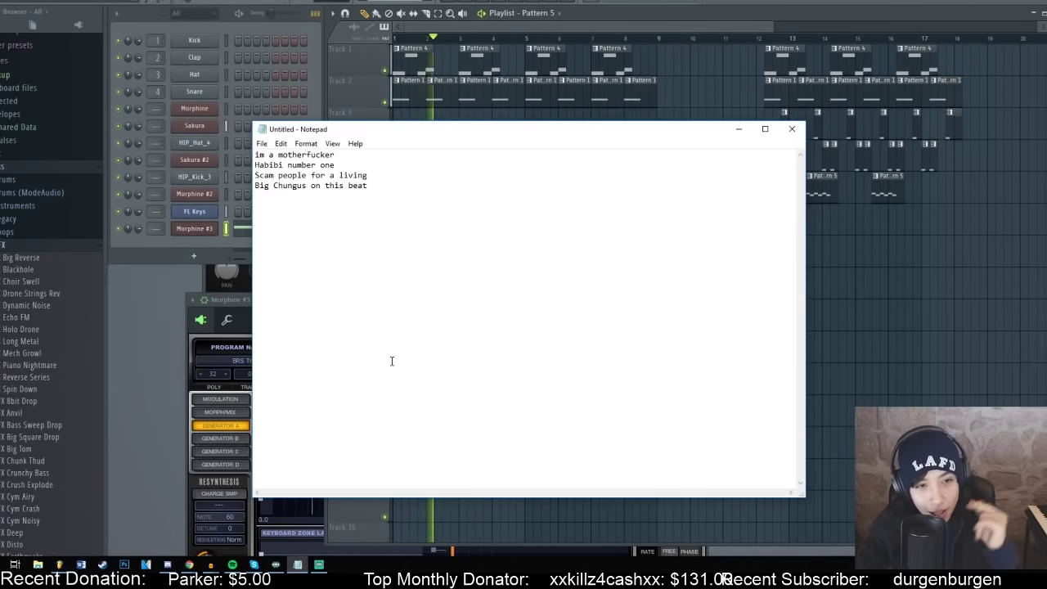
- Change the ending of the first Notepad lyric line's last word to "a", and switch back to the FL Studio playlist
click(390, 157)
key(BackSpace)
key(BackSpace)
text(a)
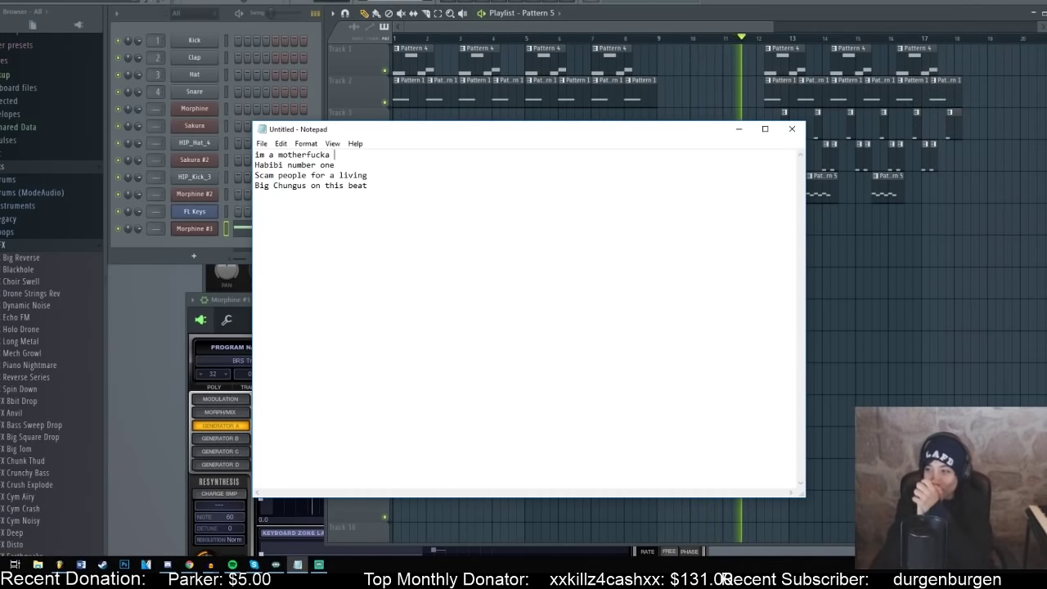
click(888, 92)
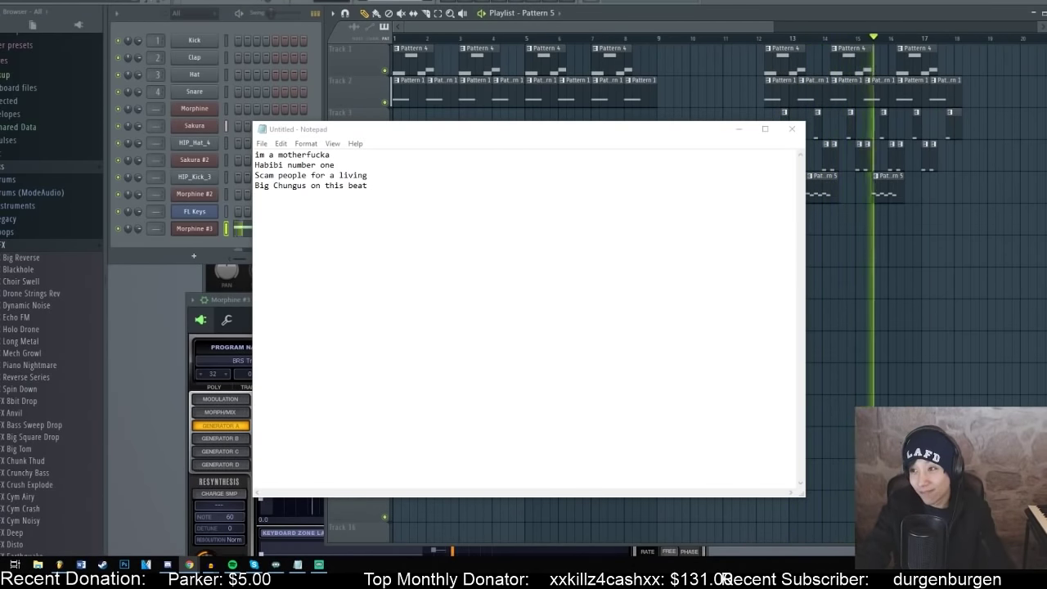
key(alt+Tab)
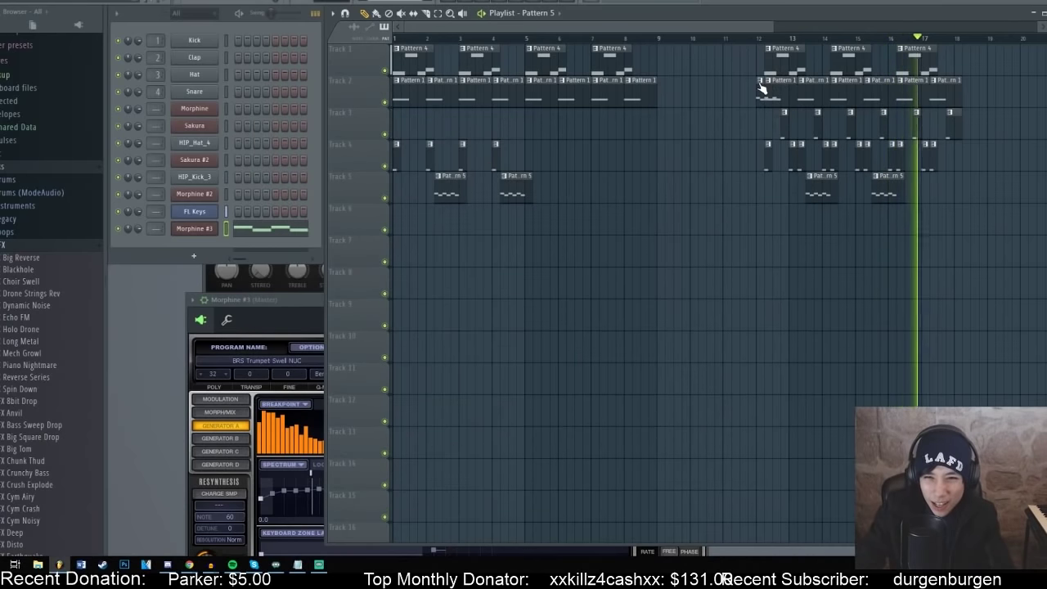
click(760, 81)
key(Escape)
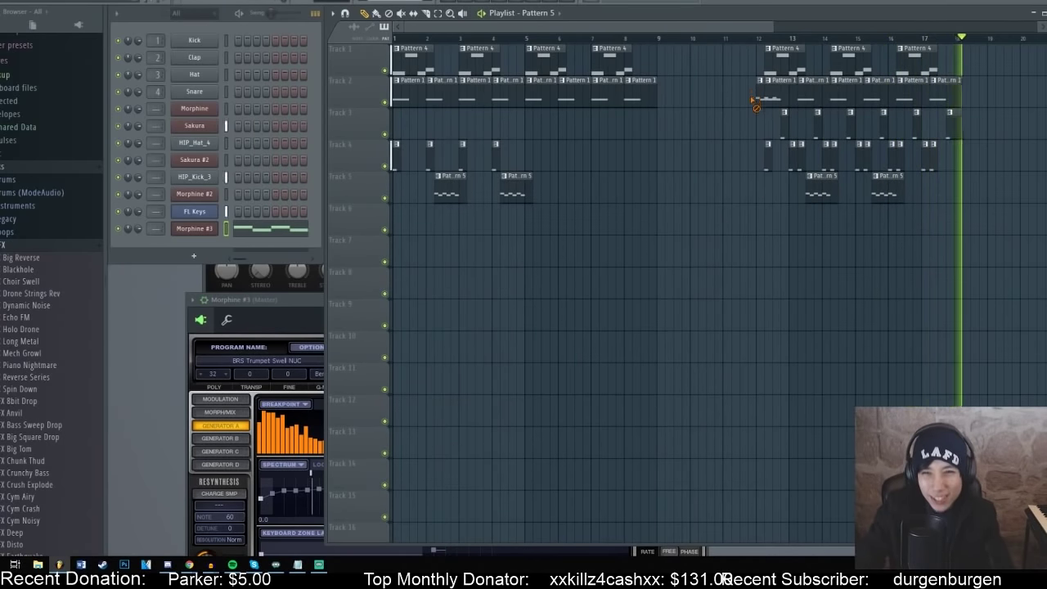
drag(754, 101, 765, 100)
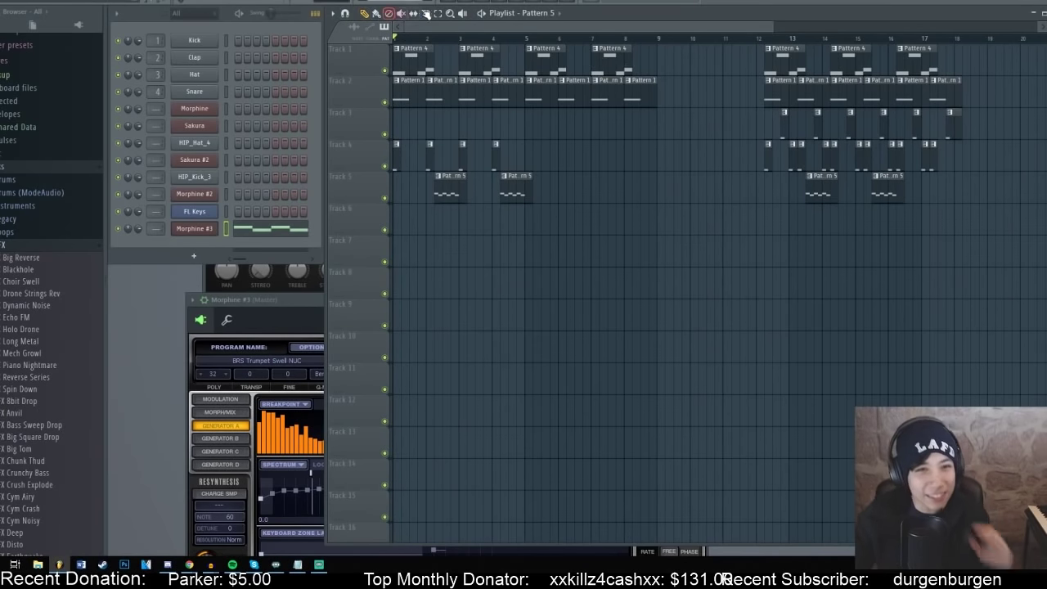
- Select all clips from bar 12 onward on Tracks 1 to 5, move them to start at bar 9, and play from there
drag(732, 43, 996, 187)
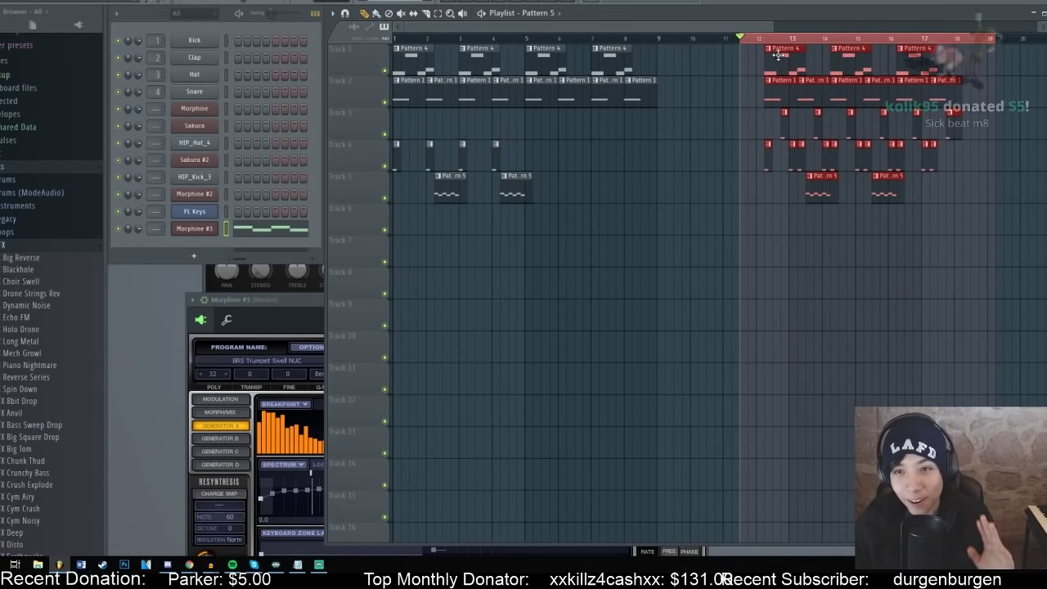
drag(787, 55, 681, 54)
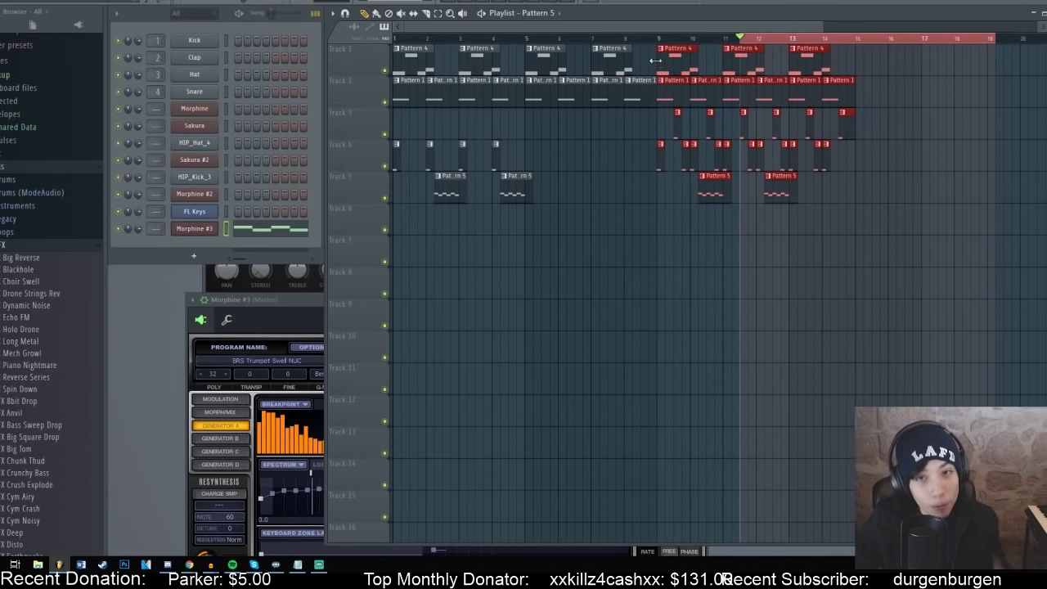
click(659, 40)
key(space)
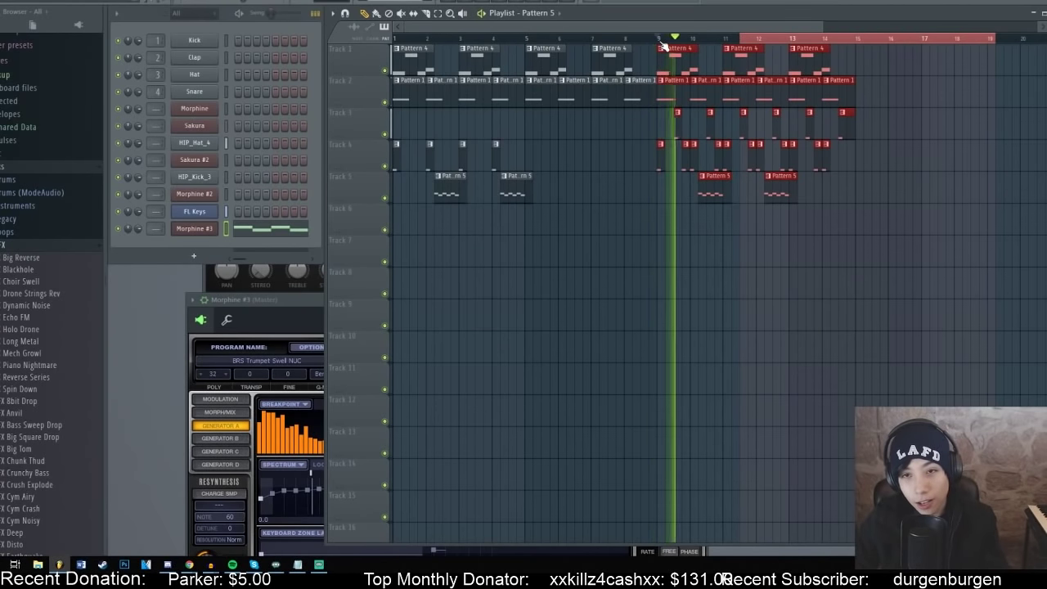
key(space)
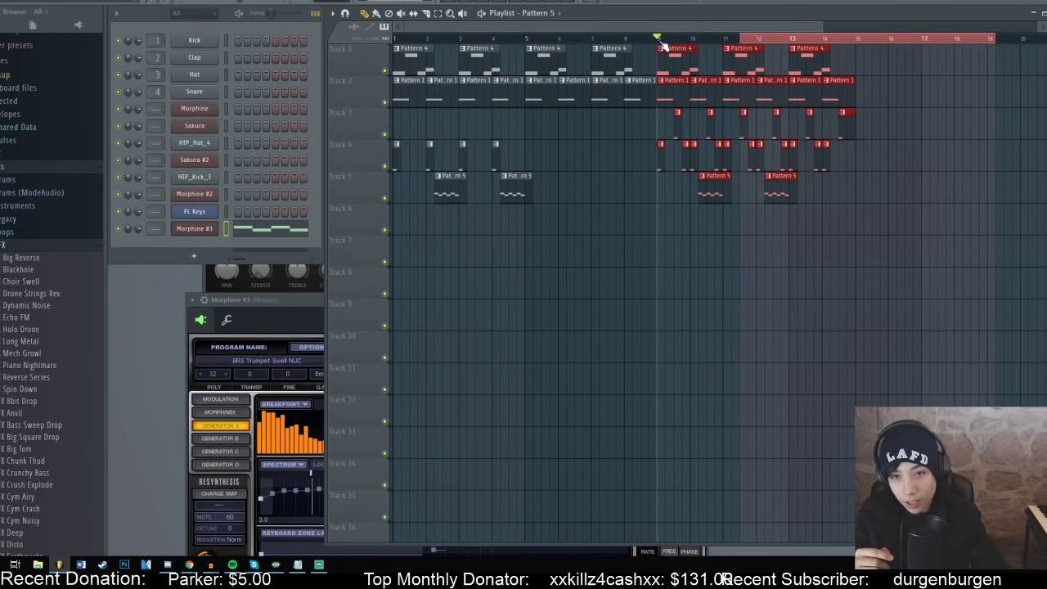
- Replay the relocated clips from the start of bar 9
key(space)
key(space)
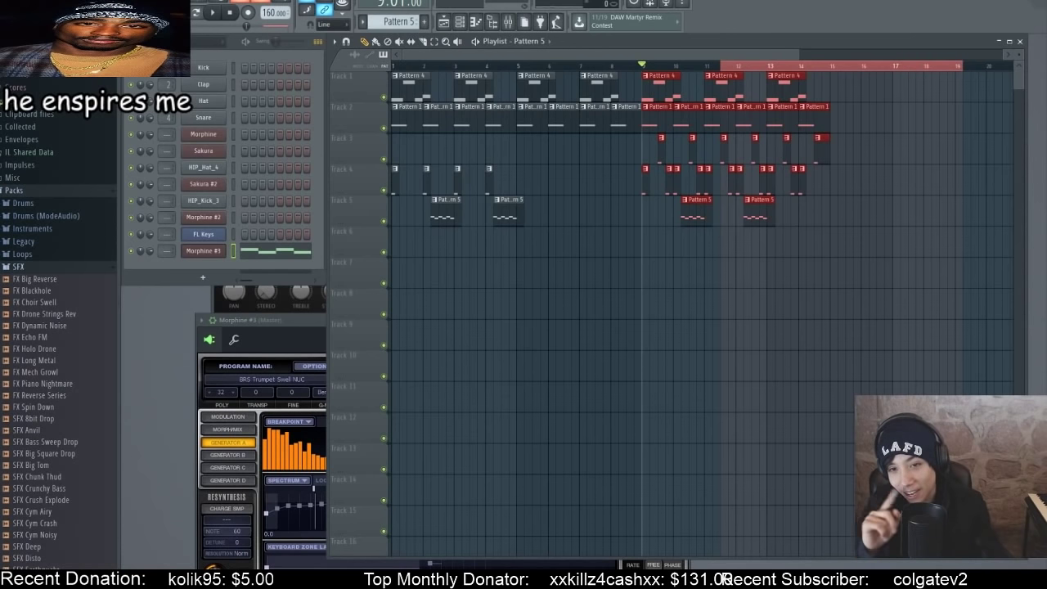
key(space)
click(643, 68)
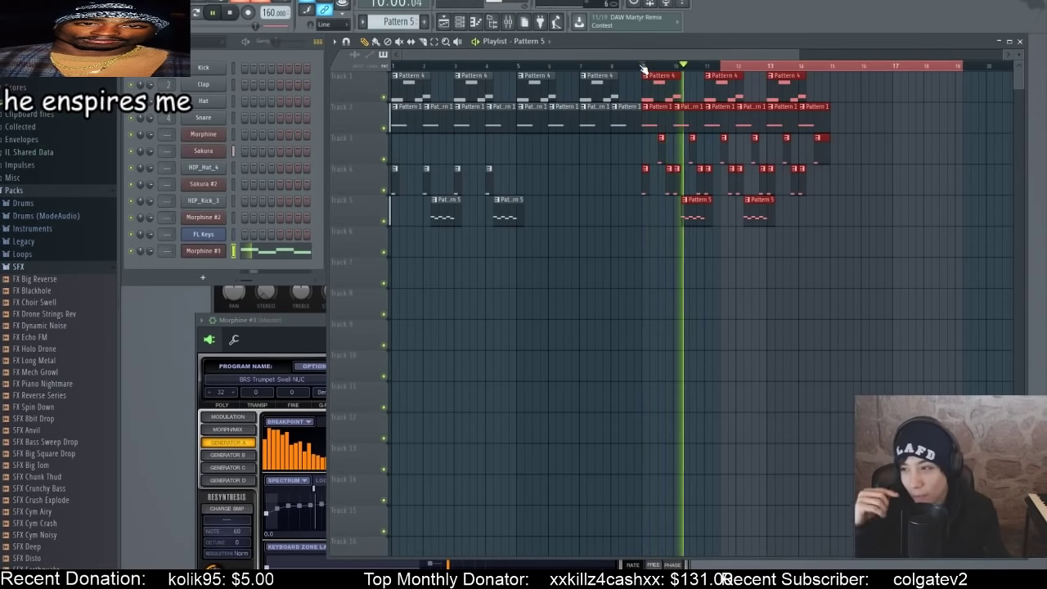
key(space)
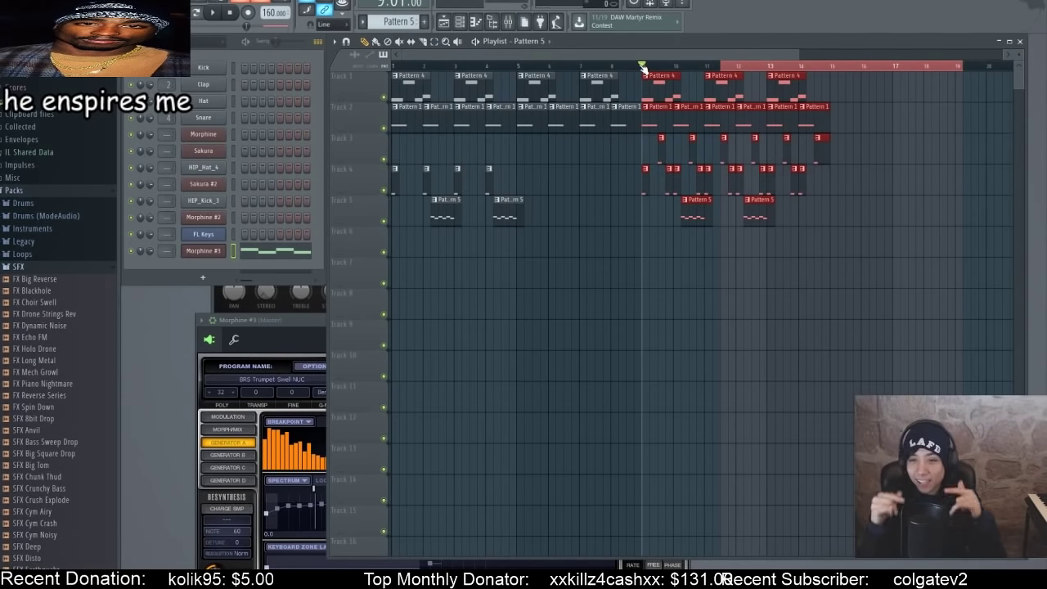
- Play the arrangement from bar 7 through the transition into the bar 9 section, and stop playback
click(580, 66)
key(space)
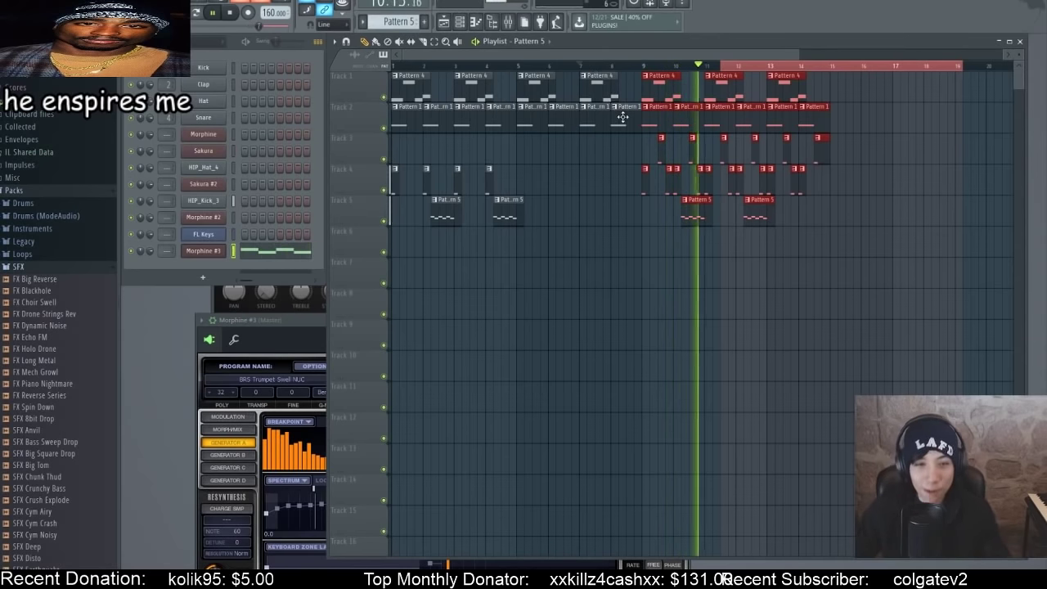
key(space)
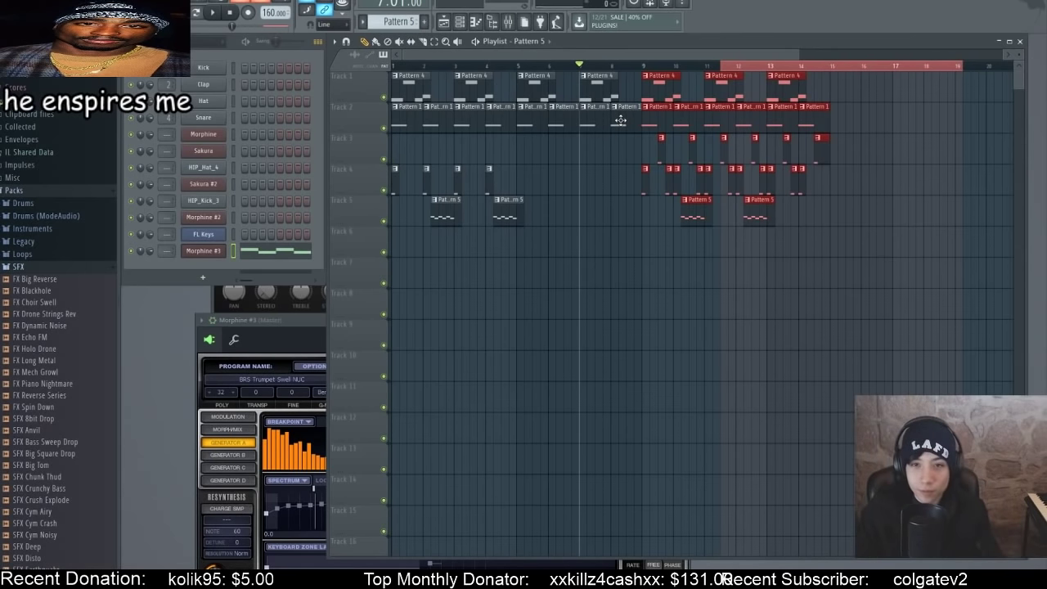
key(space)
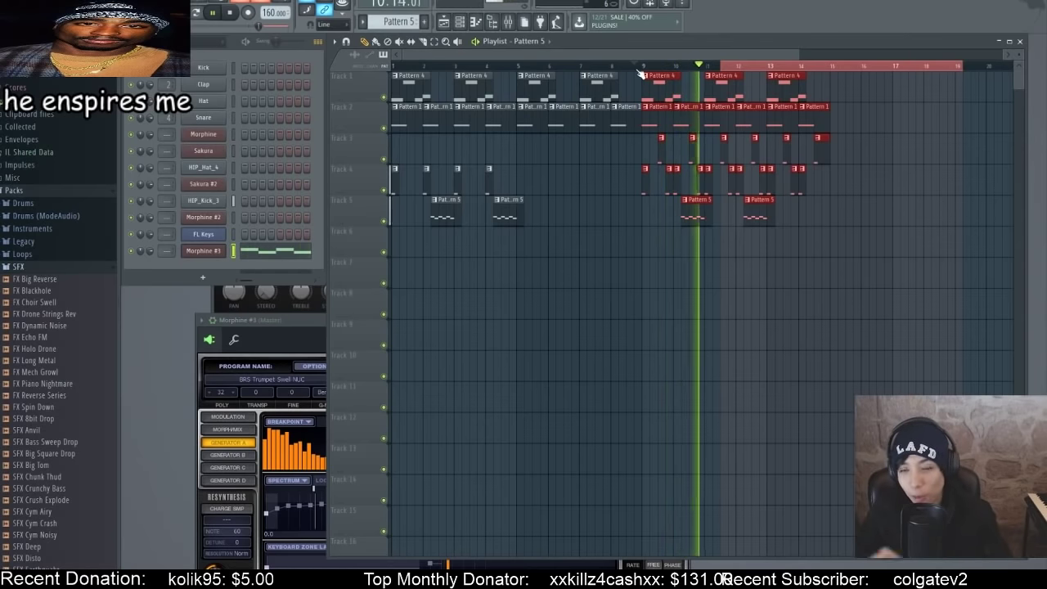
key(space)
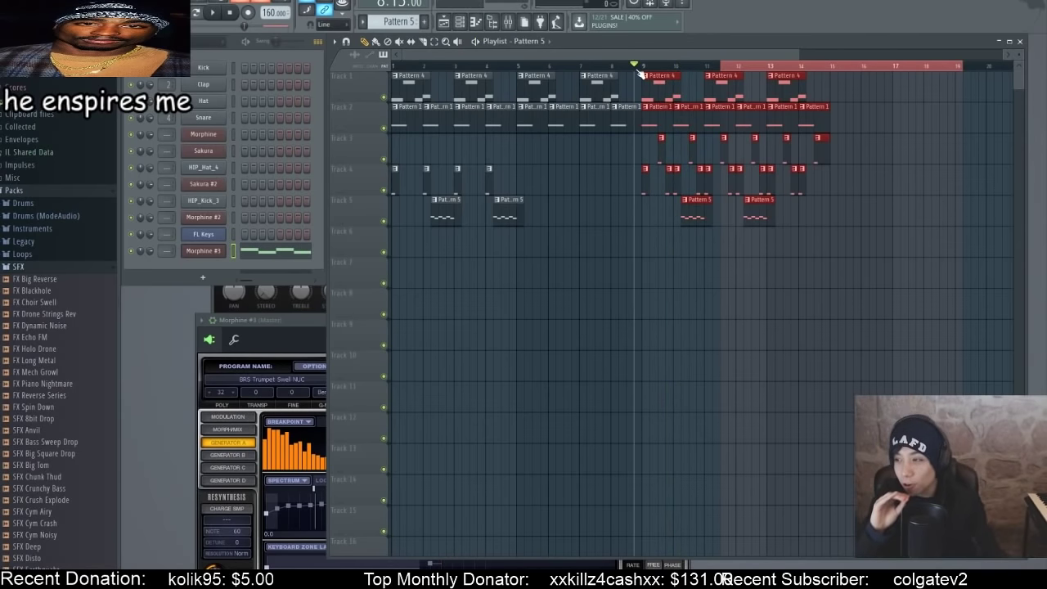
- Play the arrangement repeatedly from just before bar 9 to rehearse the vocals over the full beat
key(space)
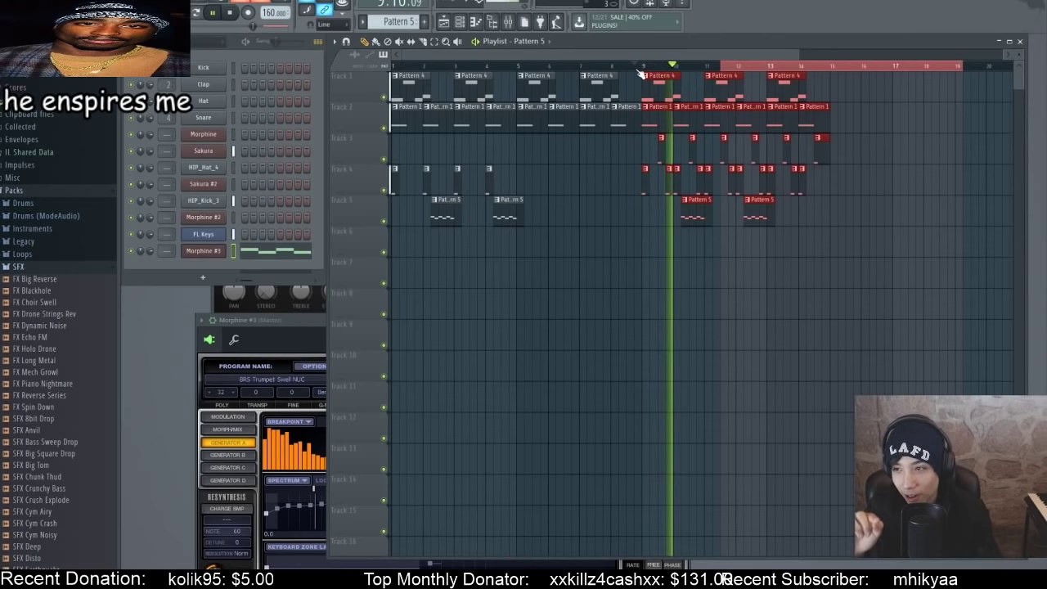
key(space)
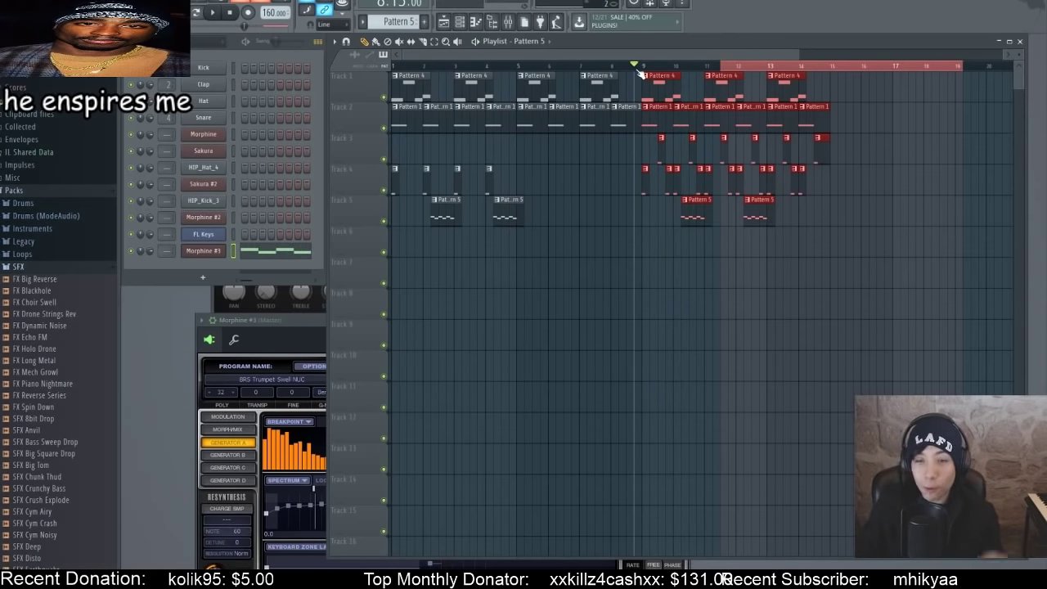
key(space)
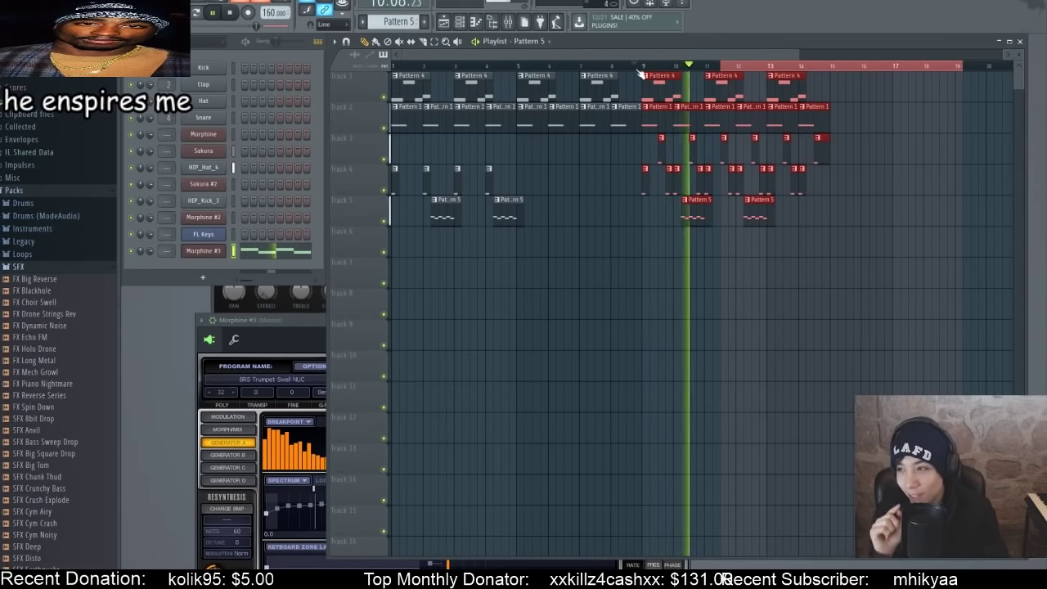
key(space)
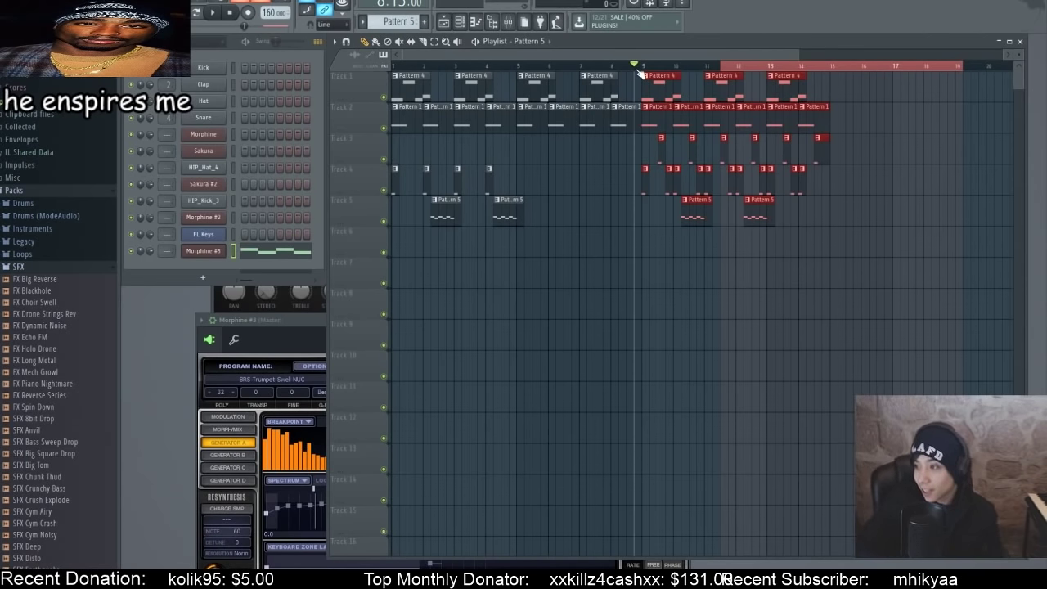
key(space)
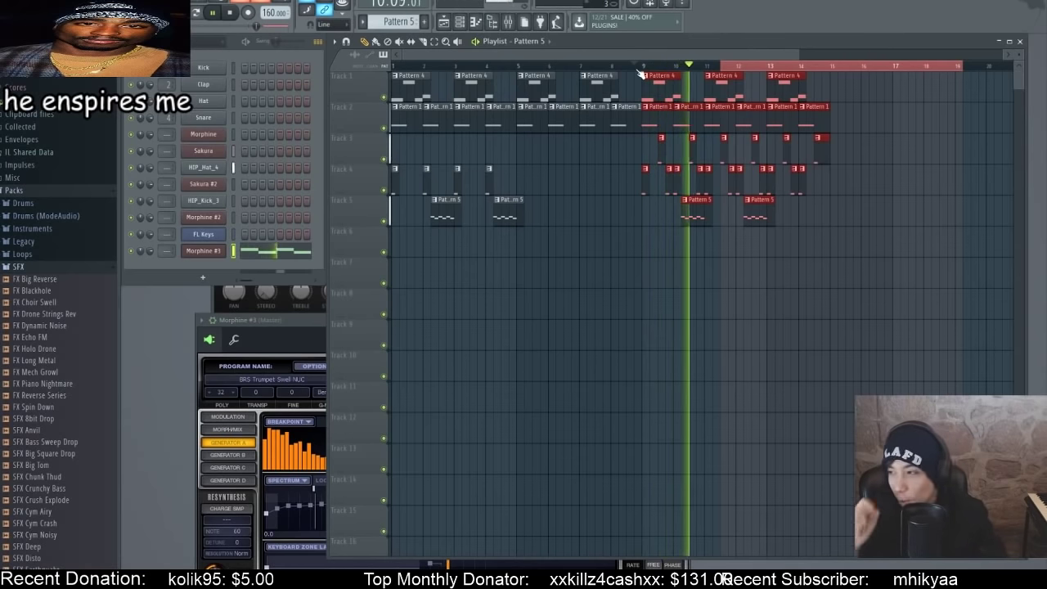
key(space)
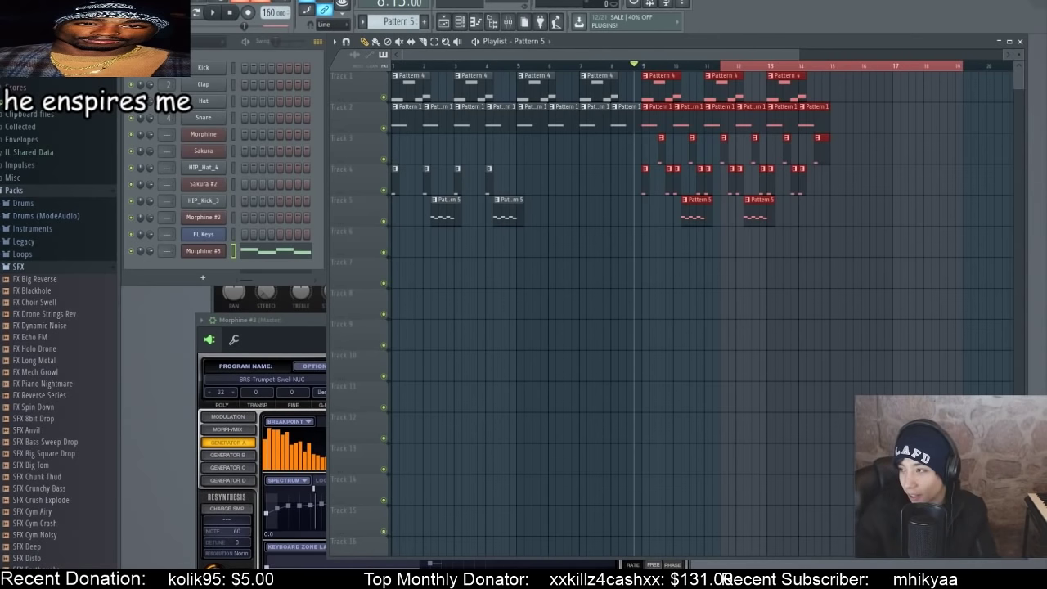
key(space)
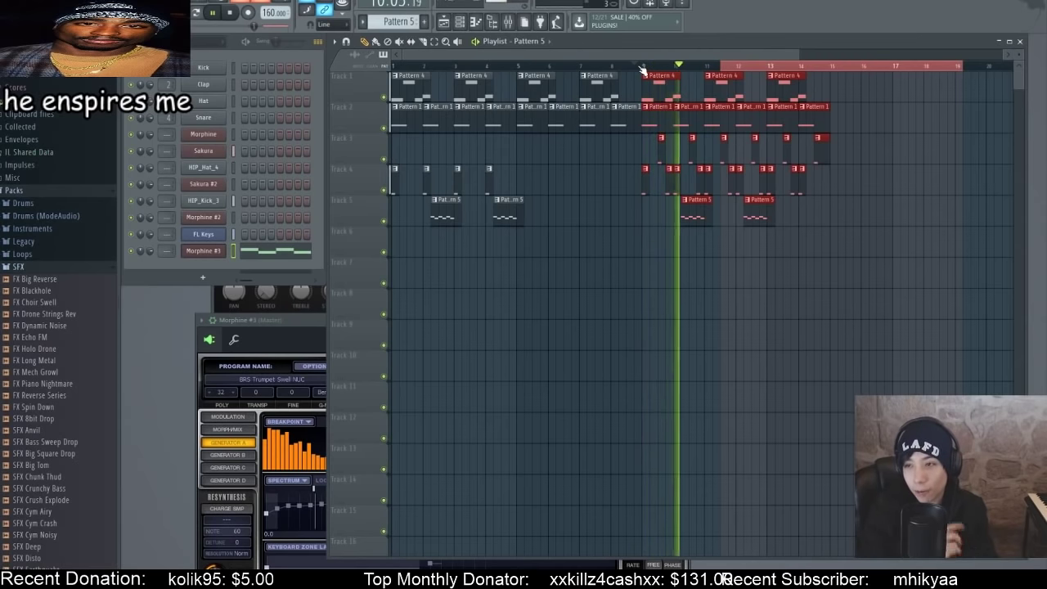
key(space)
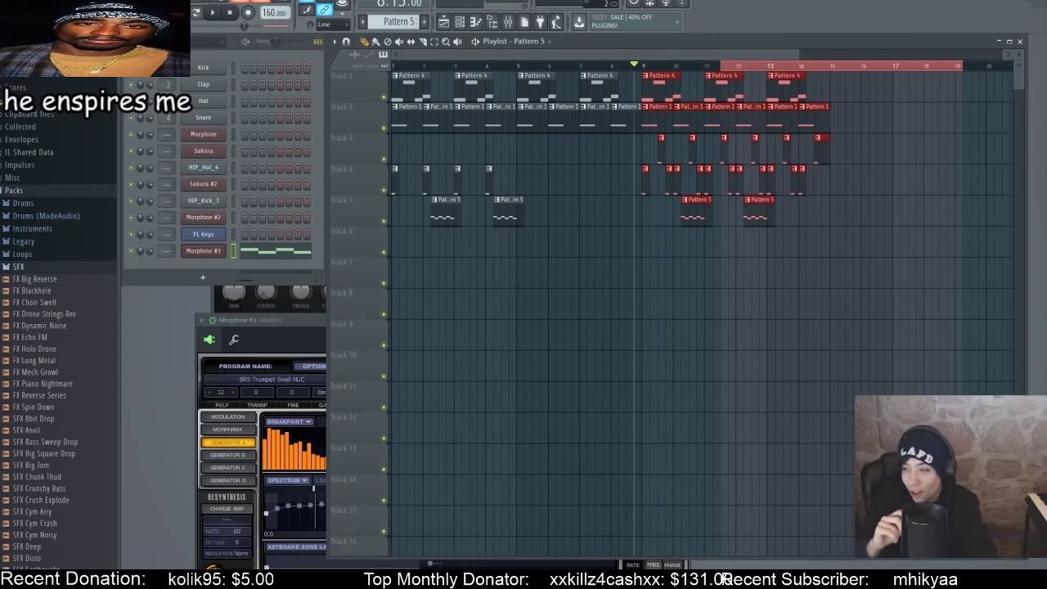
key(space)
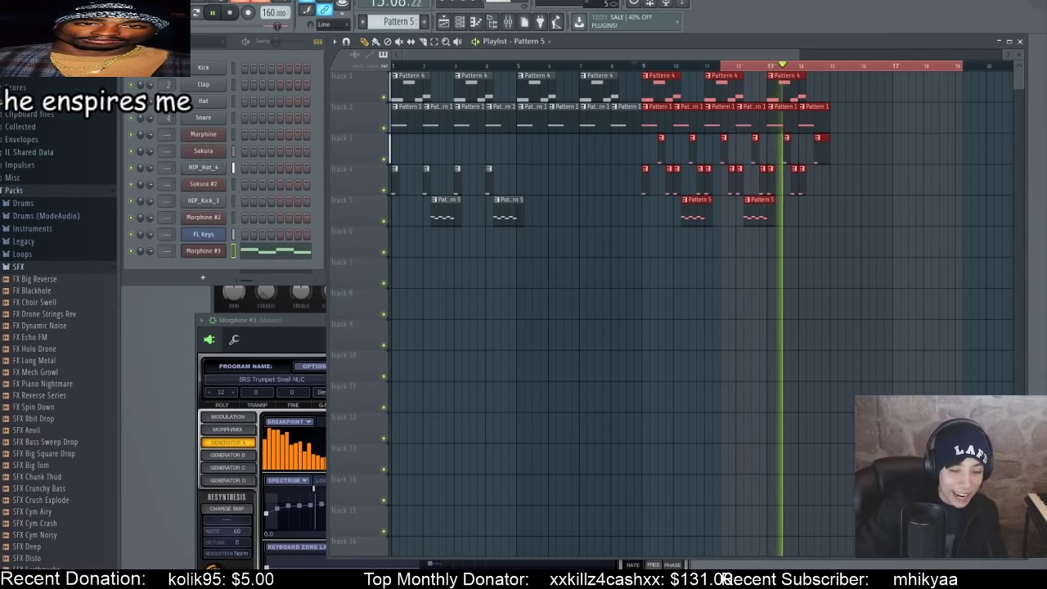
key(space)
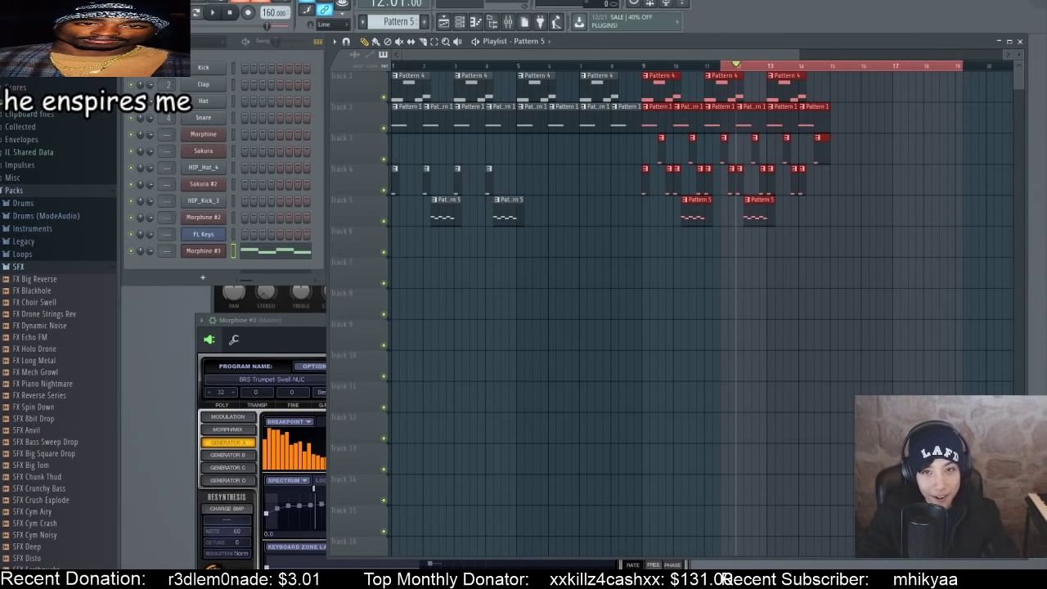
- Replay the full-beat section from bar 9 several times, and play once more from just before bar 8
key(space)
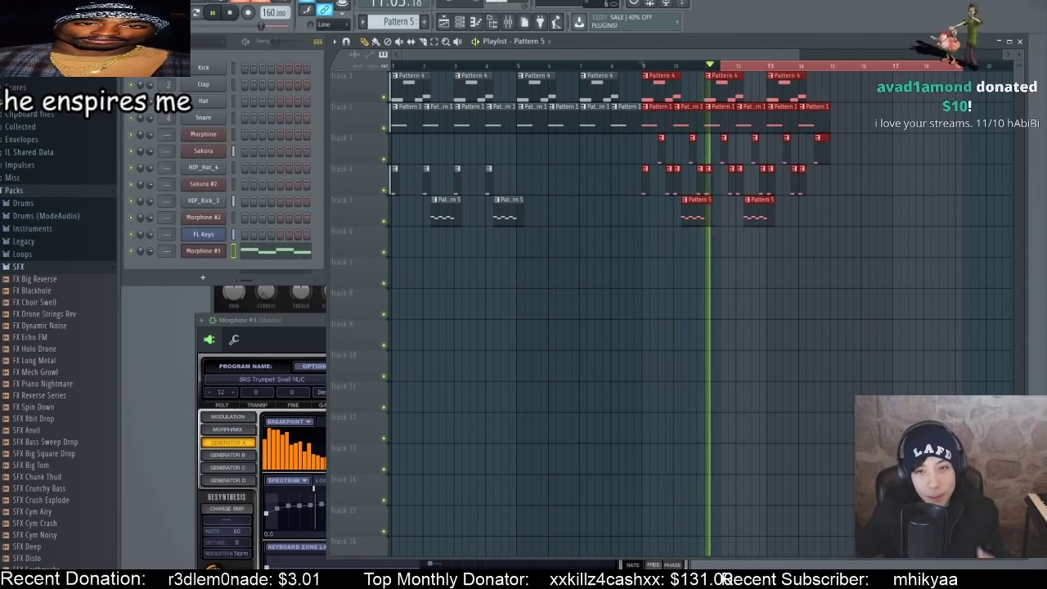
click(646, 67)
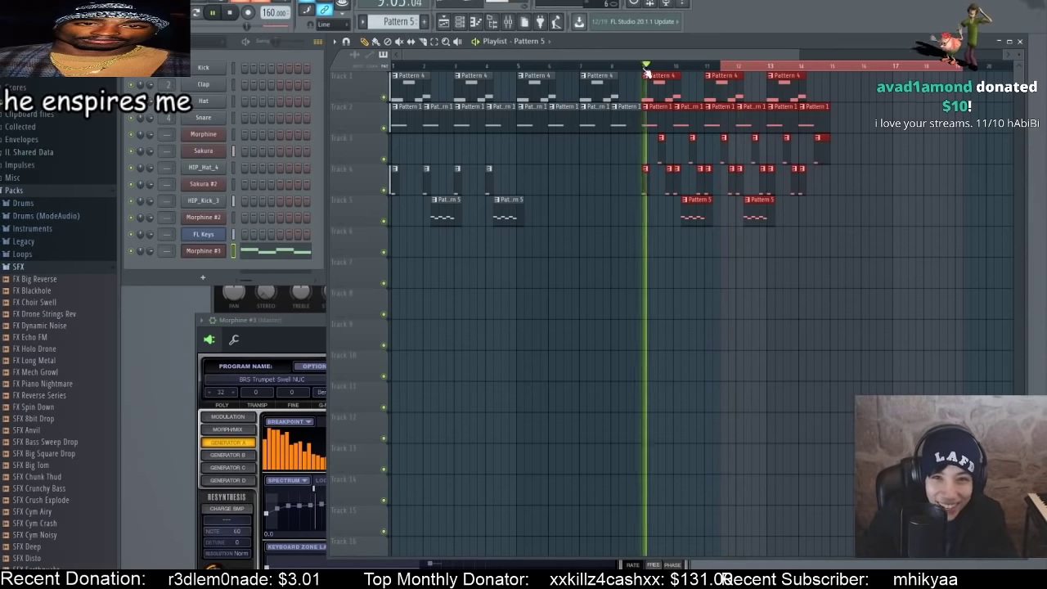
key(space)
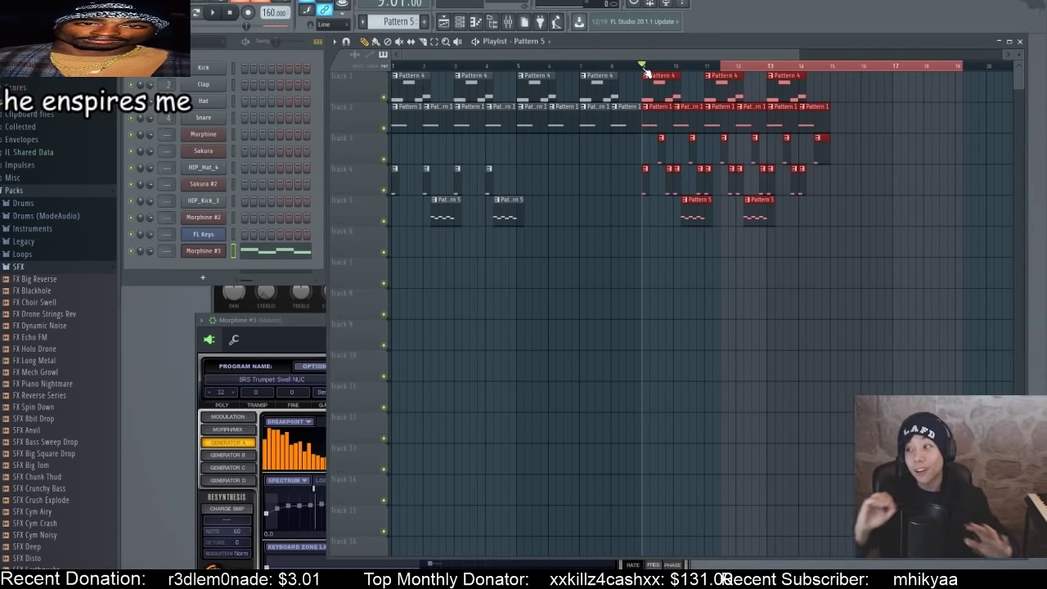
key(space)
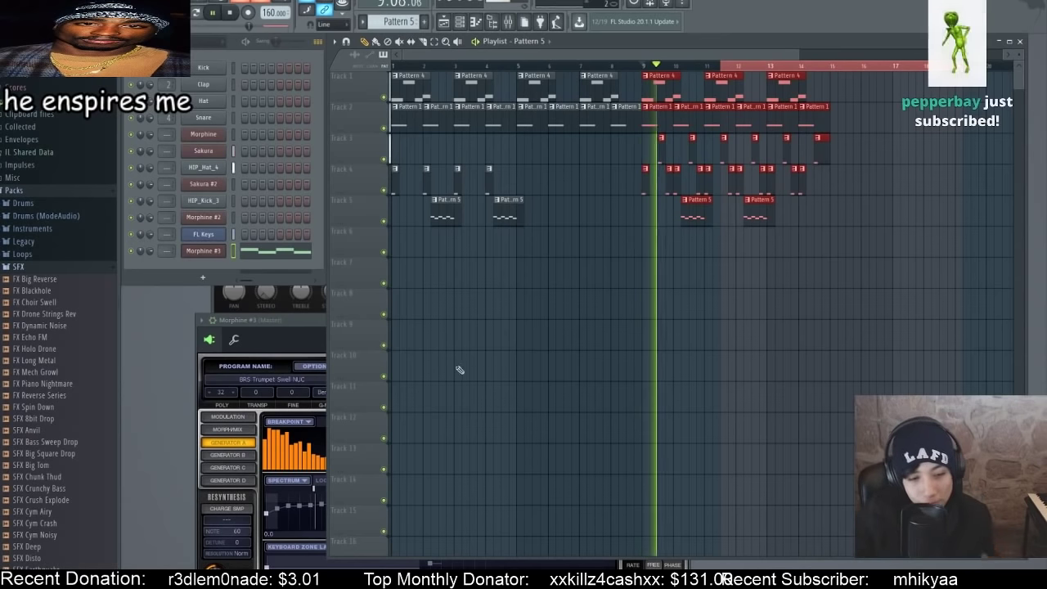
key(space)
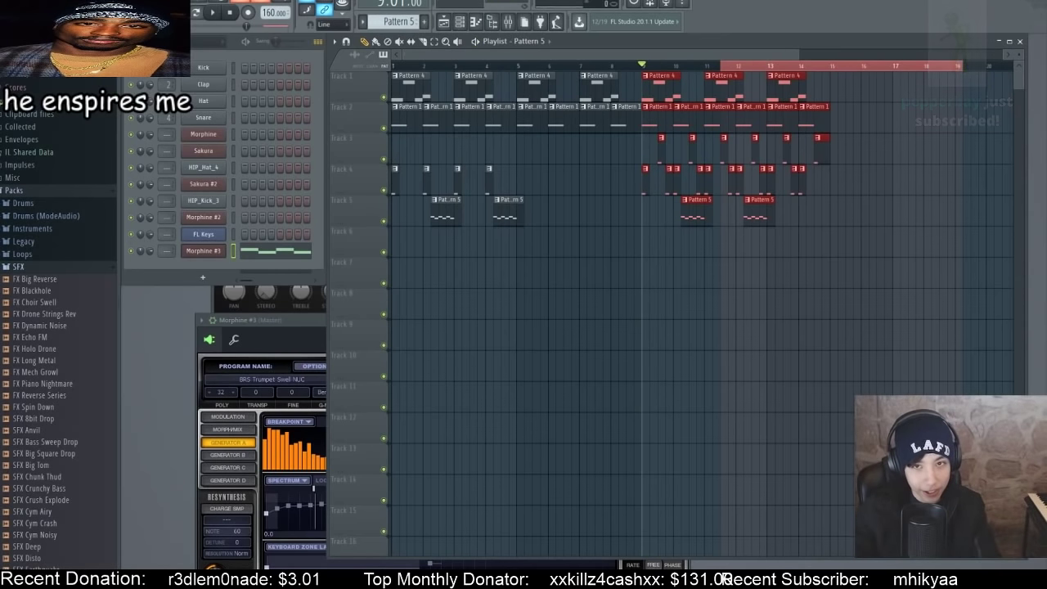
key(space)
key(space)
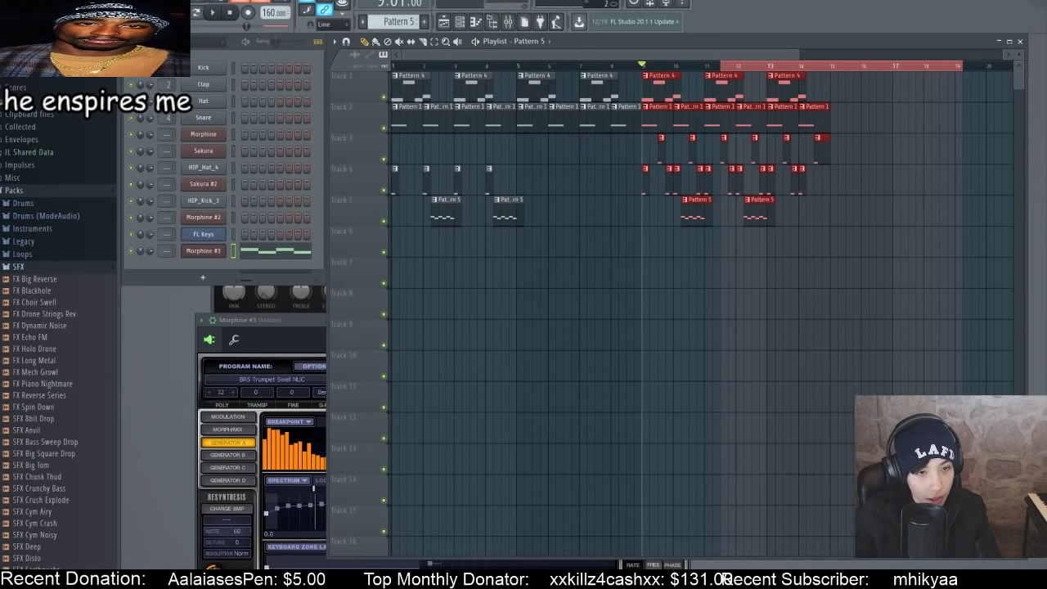
key(space)
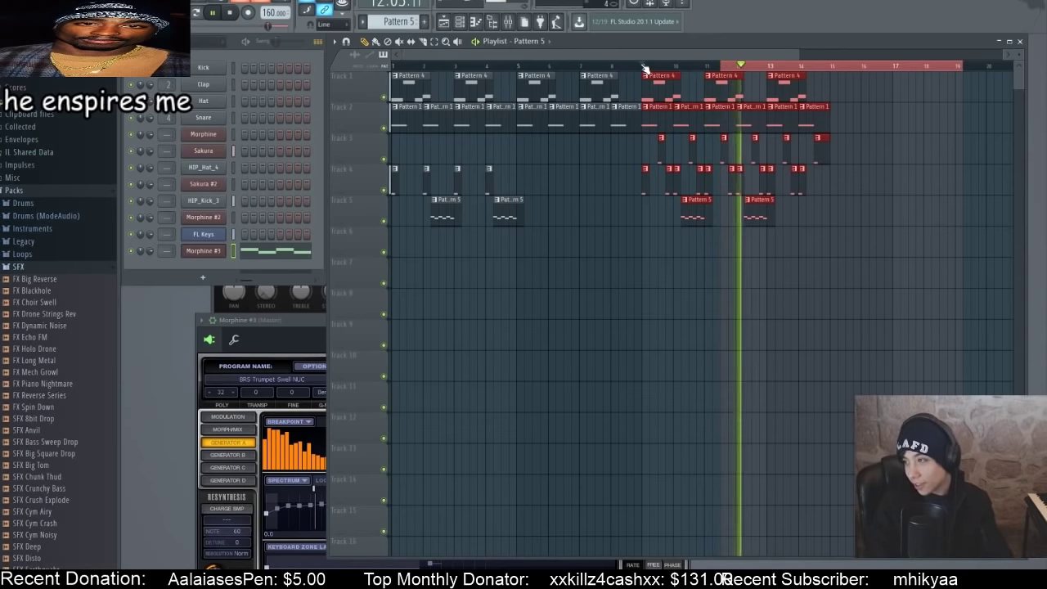
key(space)
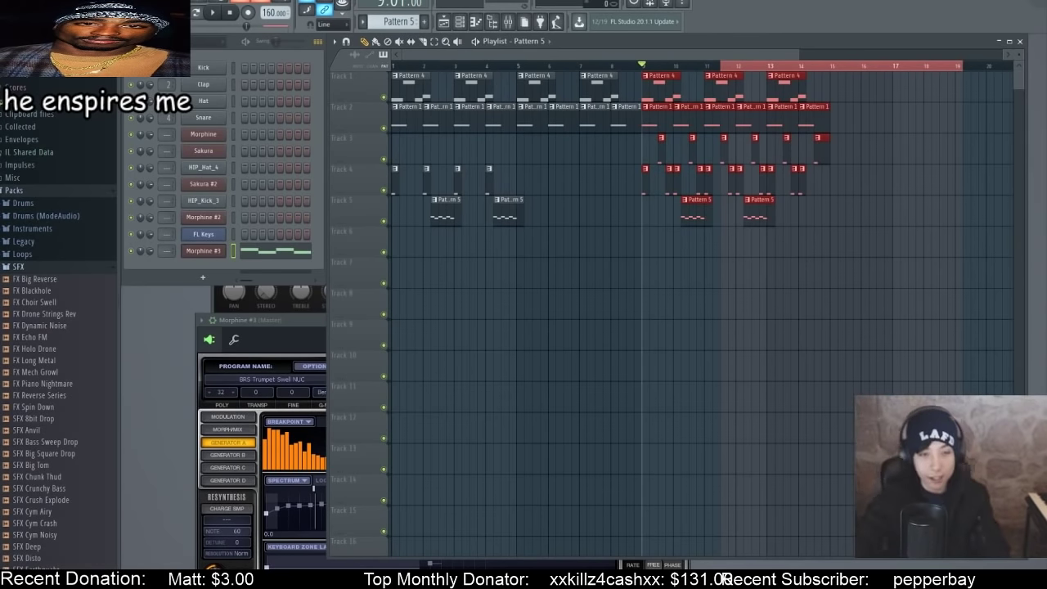
click(603, 66)
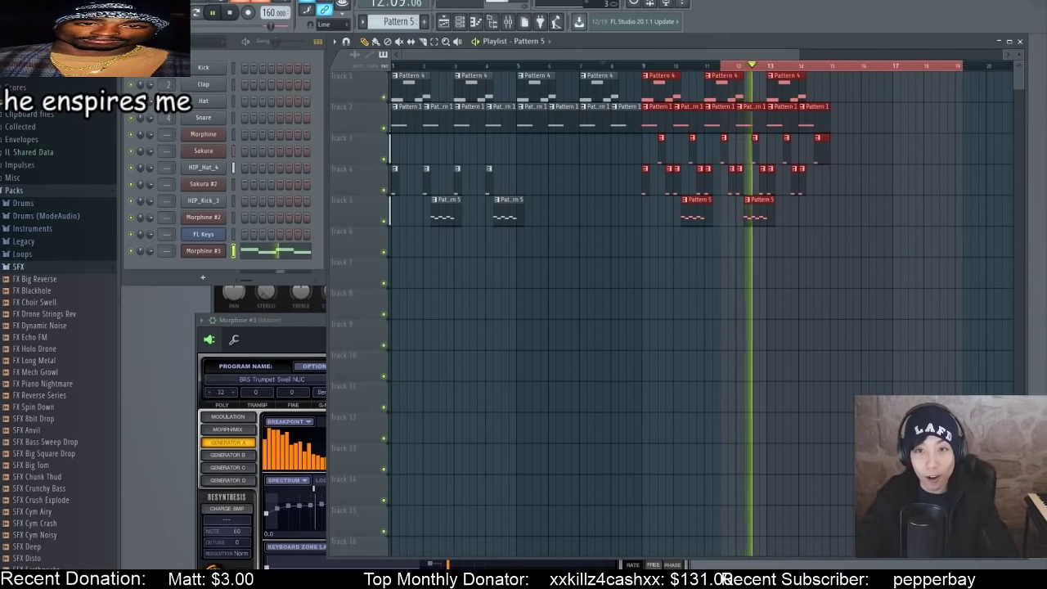
- Stop playback, copy the full-beat clips from bar 9 through bar 14 on all five tracks, and place the copy at bar 15
key(space)
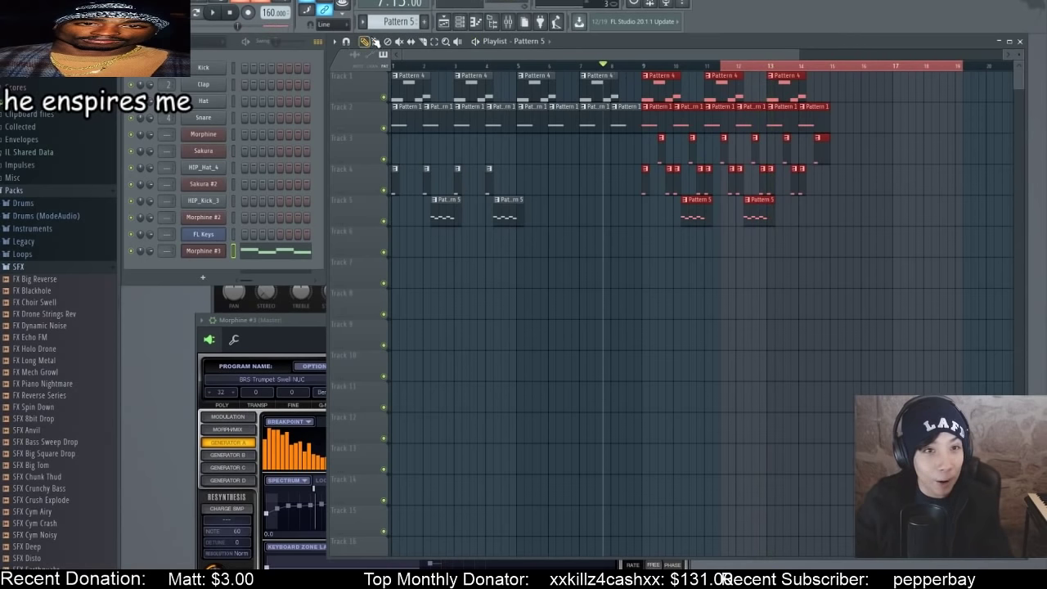
drag(848, 82, 655, 238)
key(ctrl+c)
key(ctrl+v)
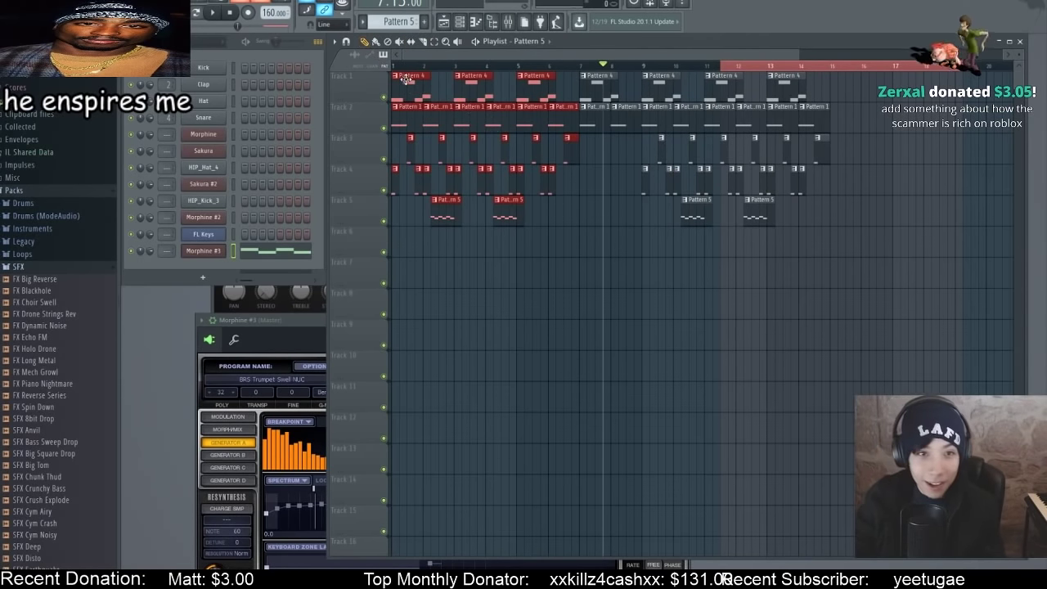
drag(406, 79, 847, 66)
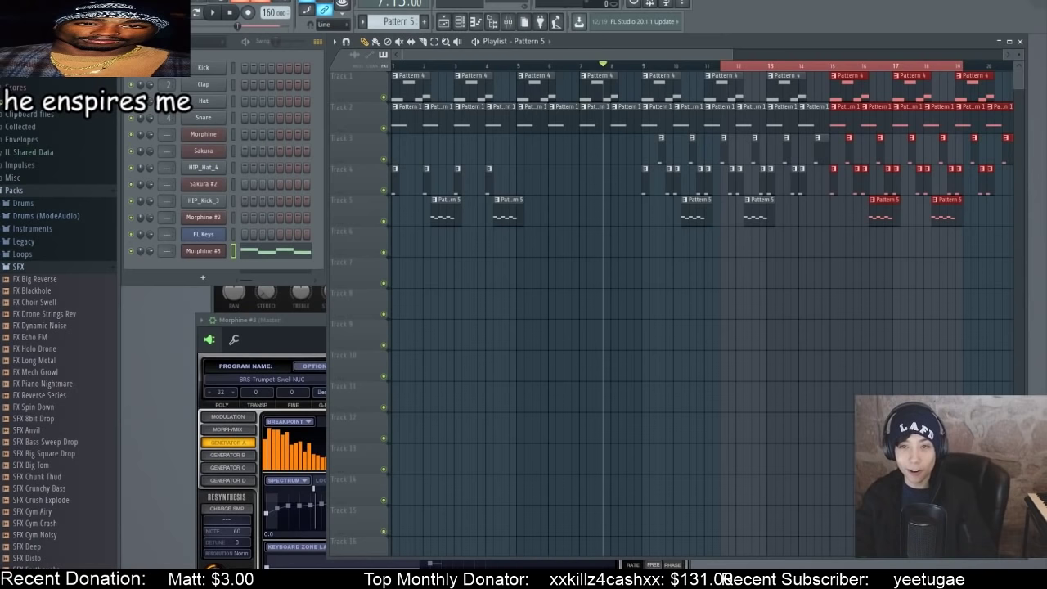
- Play the extended arrangement from just before bar 8 into the copied section, and replay it from early in bar 8
key(space)
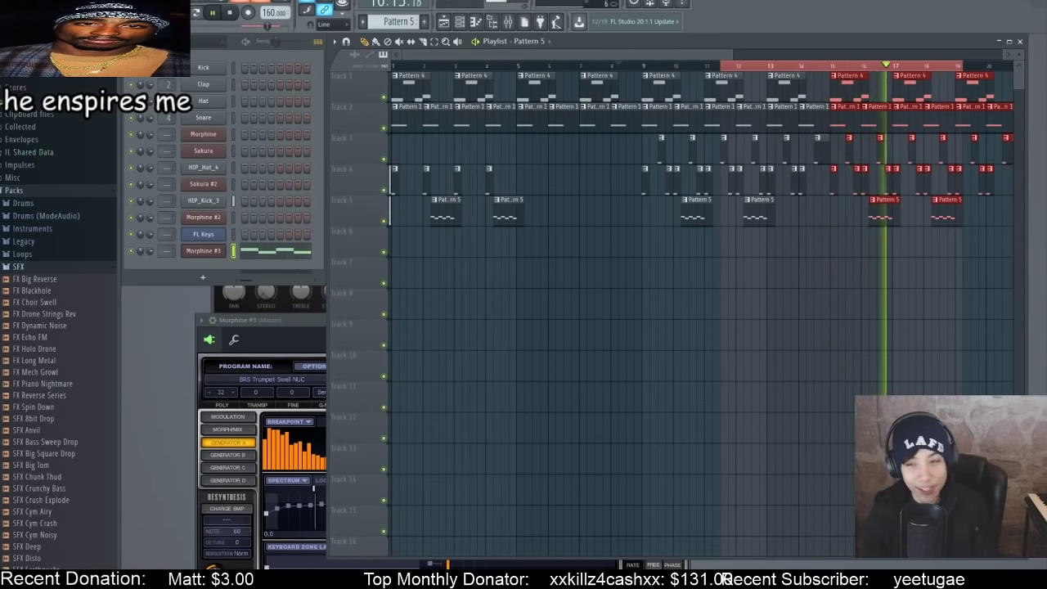
click(833, 69)
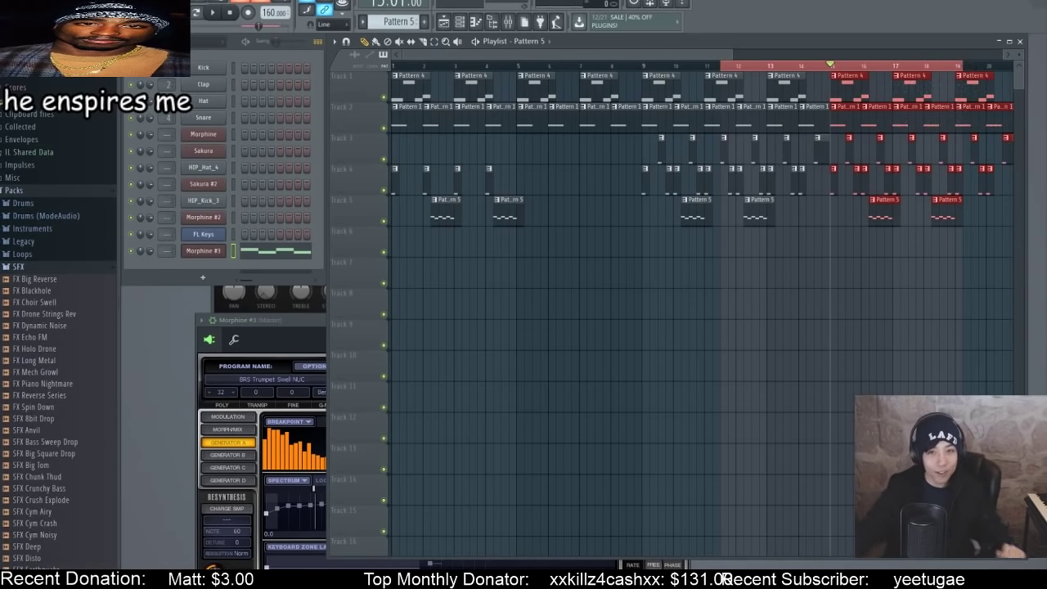
click(634, 65)
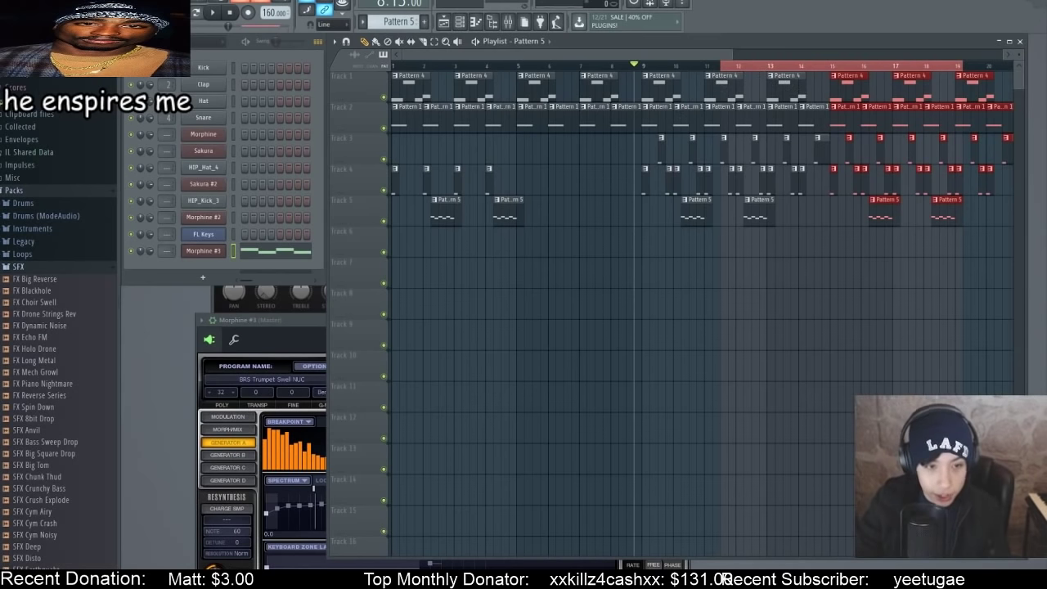
click(620, 64)
key(space)
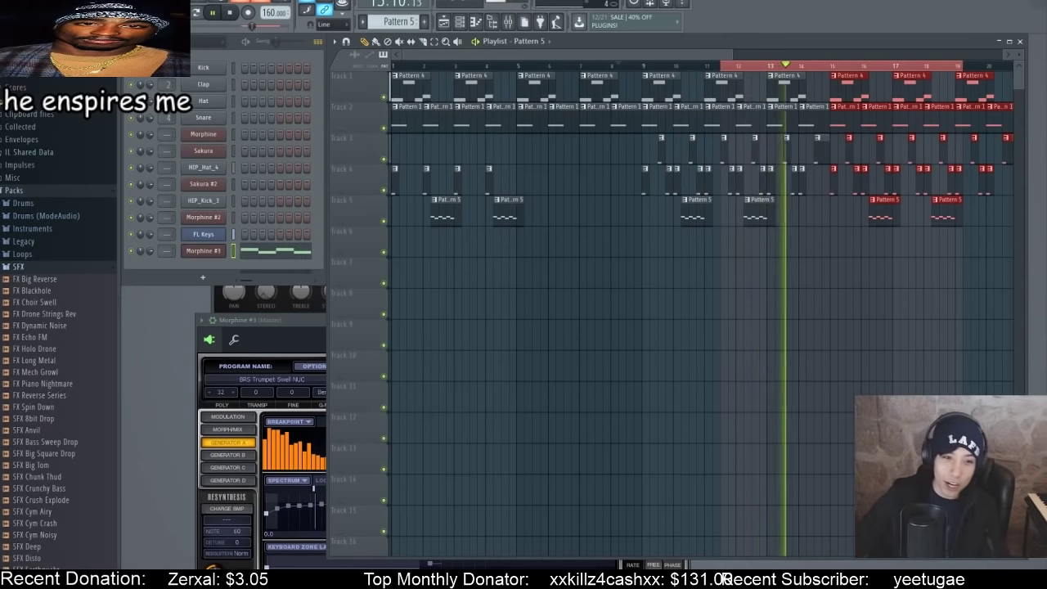
- Play the full-beat section from just before bar 11 a couple of times for rehearsal, and stop playback
click(713, 66)
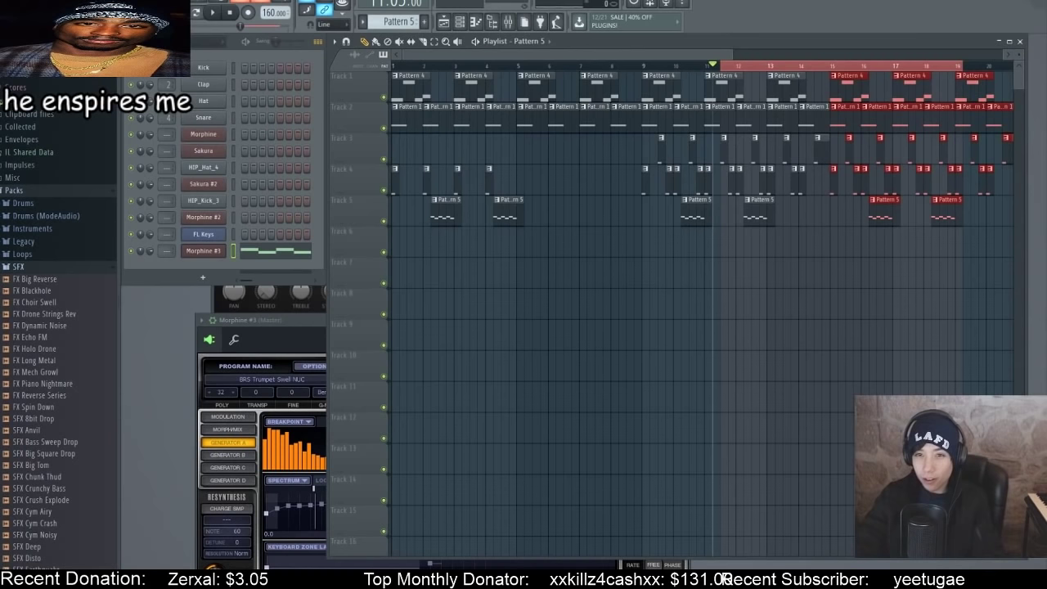
click(704, 67)
key(space)
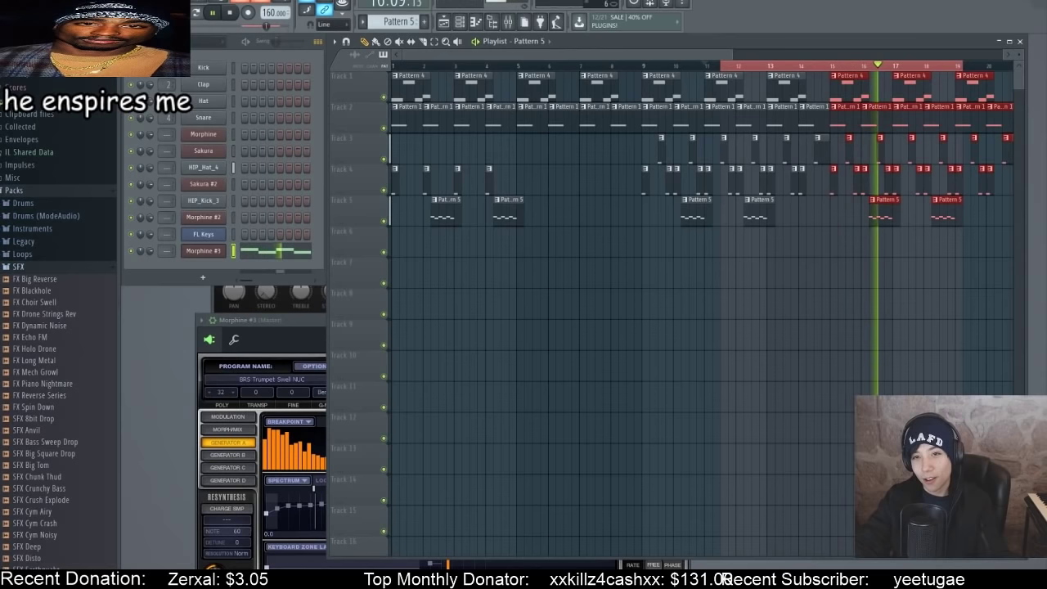
click(700, 66)
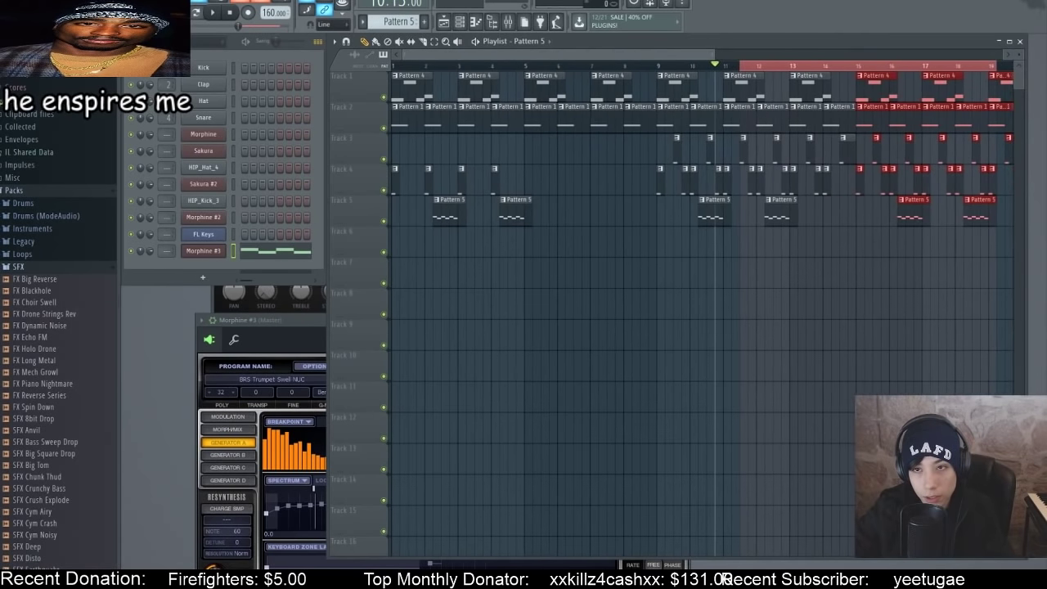
scroll(1005, 73, up, 3)
key(space)
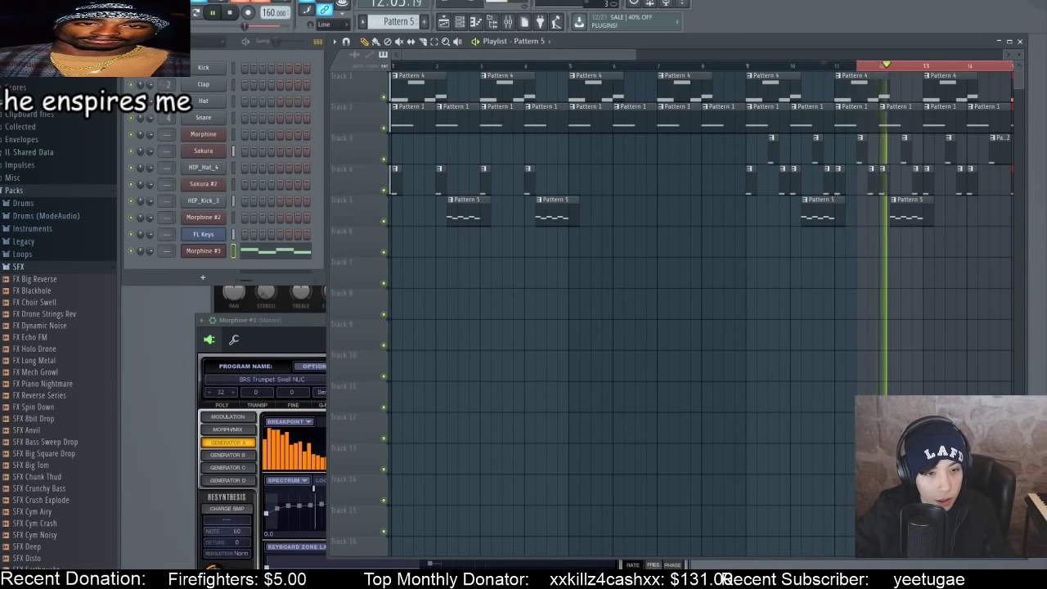
key(space)
- Play from the middle of bar 8 twice to rehearse over the full beat, and stop with the playhead just before bar 13
click(725, 67)
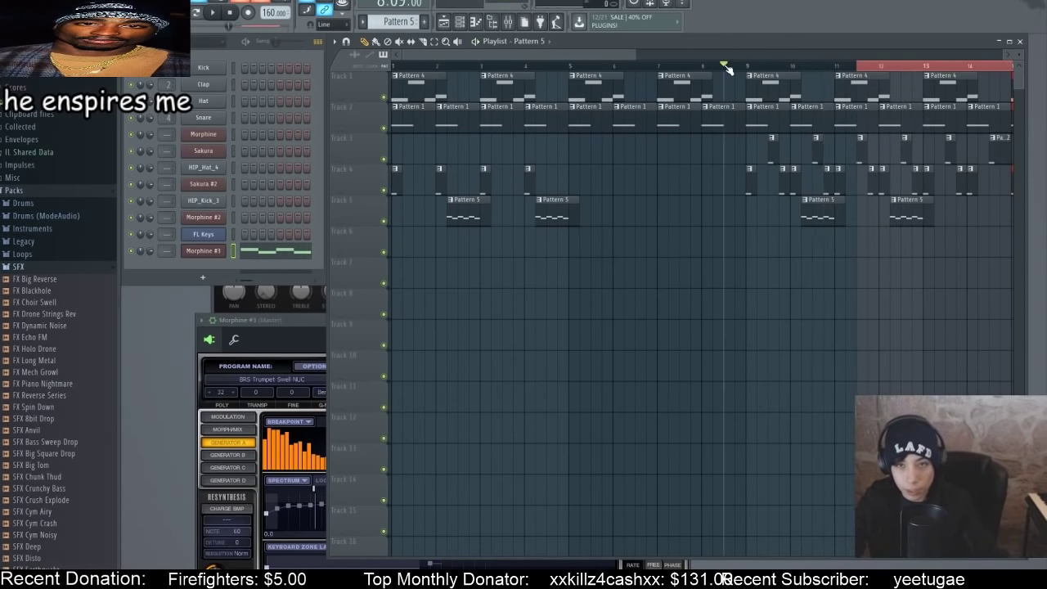
key(space)
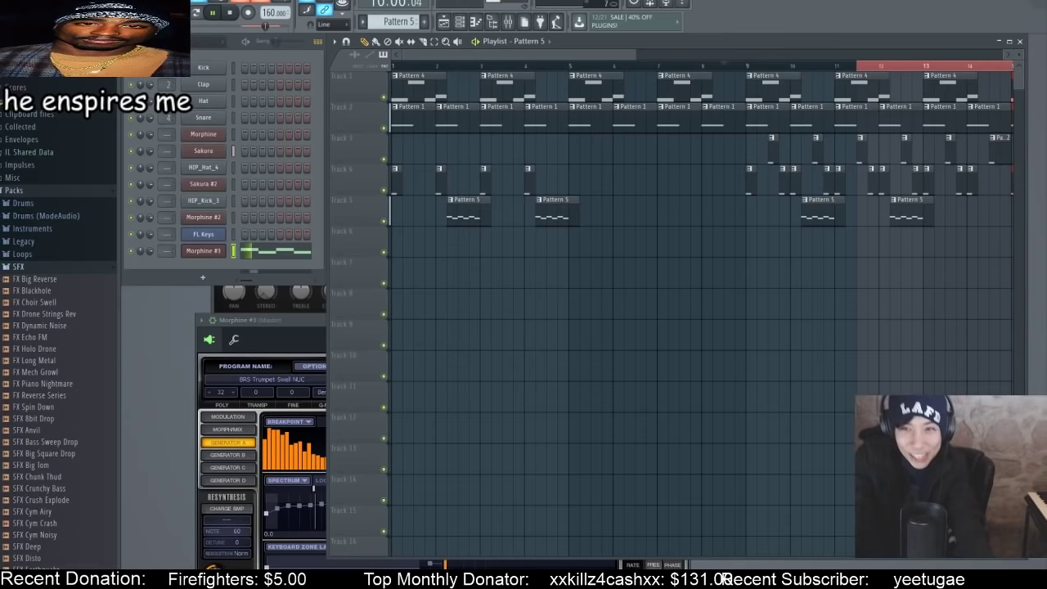
scroll(805, 72, right, 5)
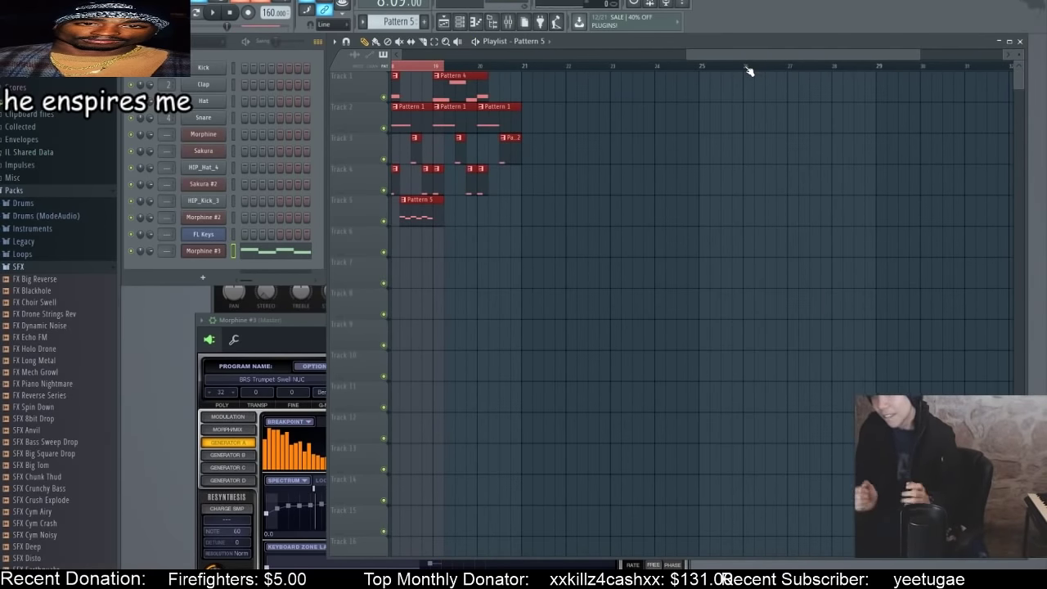
drag(660, 241, 909, 409)
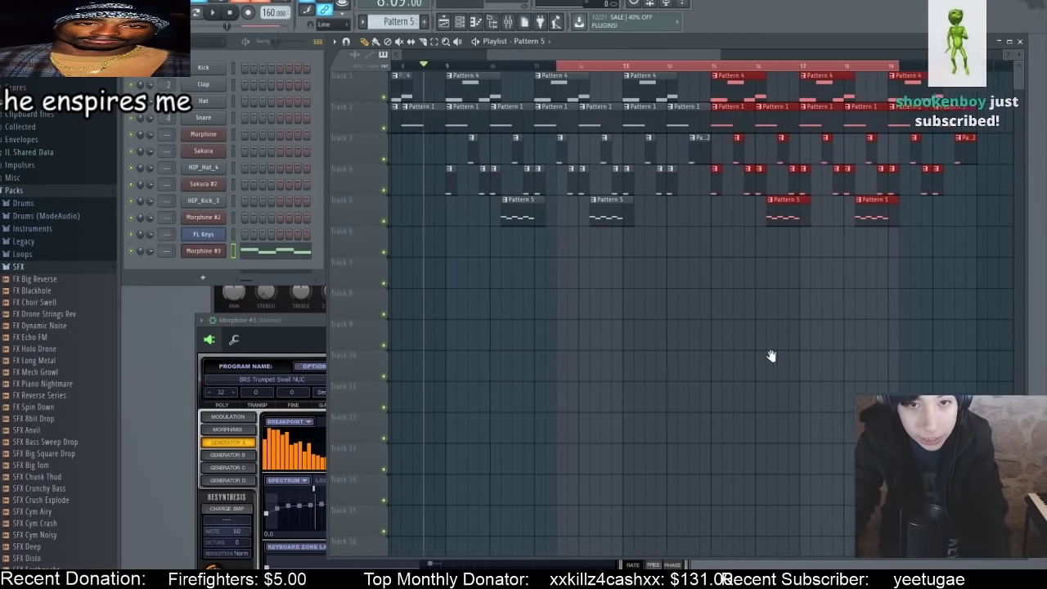
drag(772, 355, 908, 409)
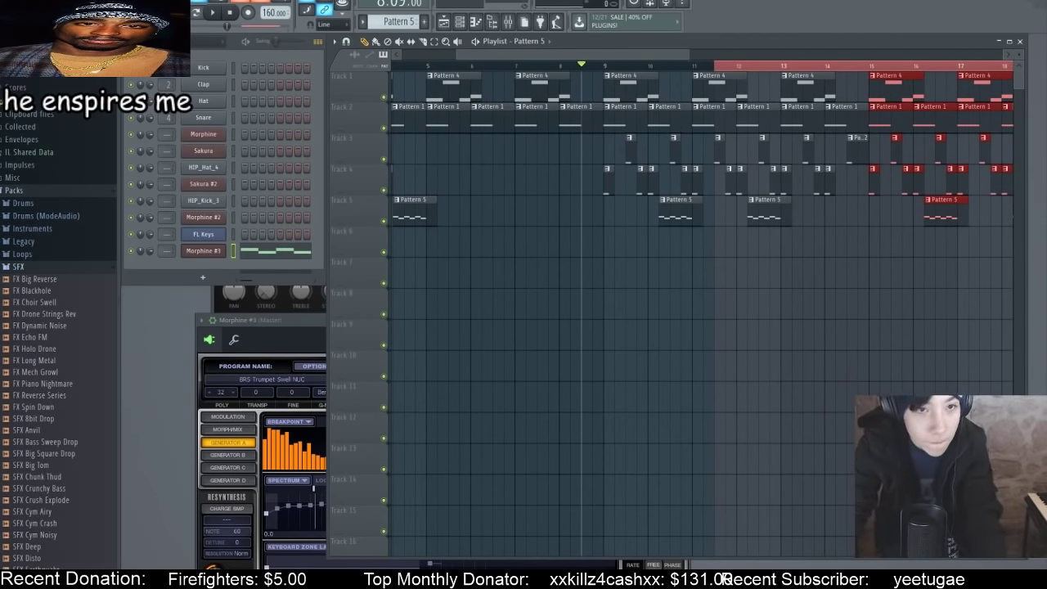
key(space)
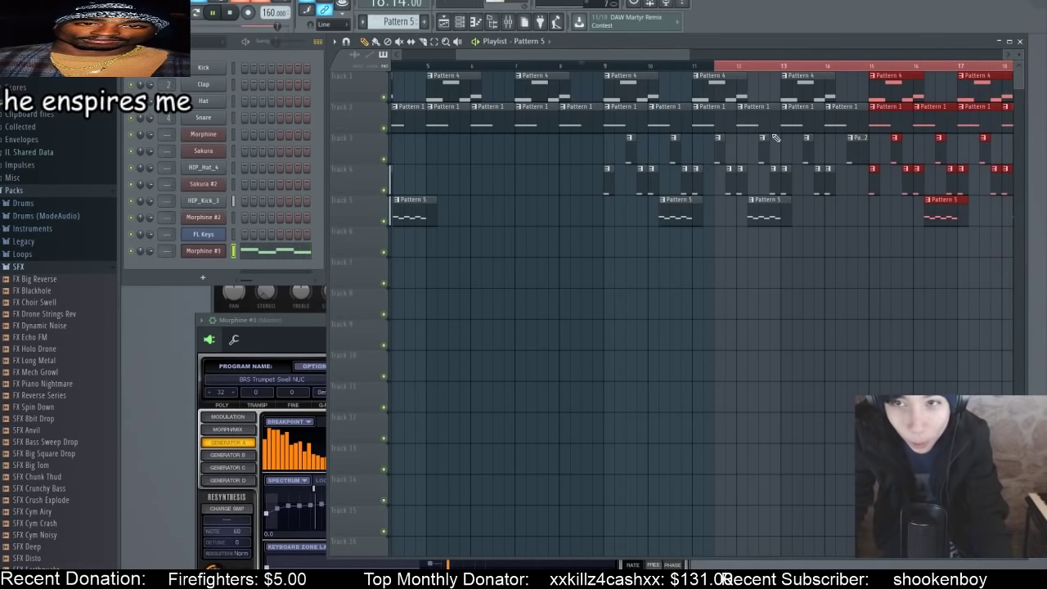
click(718, 65)
click(770, 65)
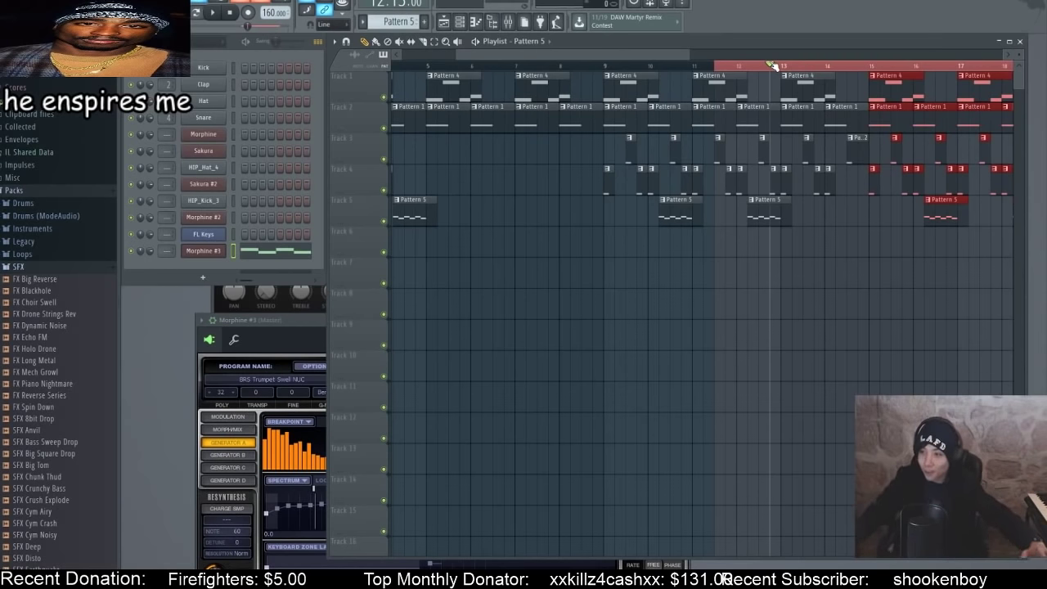
- Return the playhead to the start of bar 1 and play the whole arrangement with the Notepad lyrics in front
scroll(772, 65, down, 4)
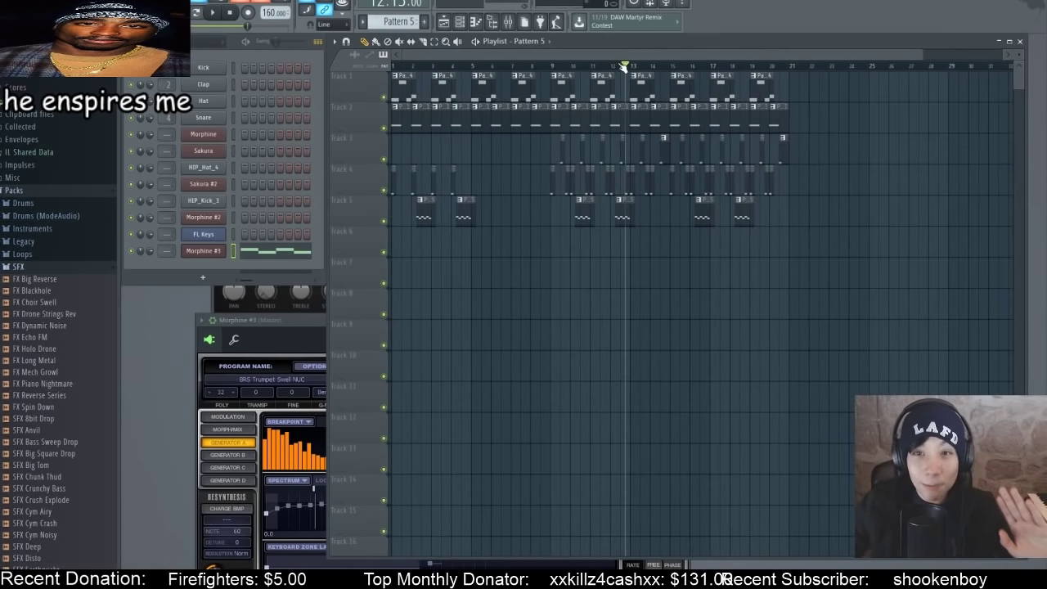
drag(628, 65, 391, 66)
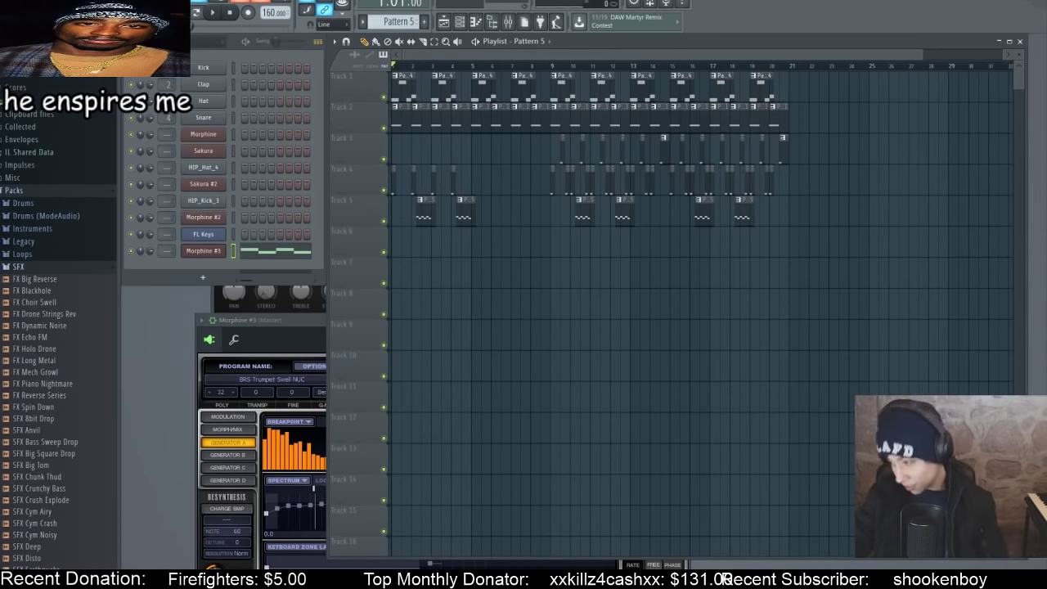
key(alt+Tab)
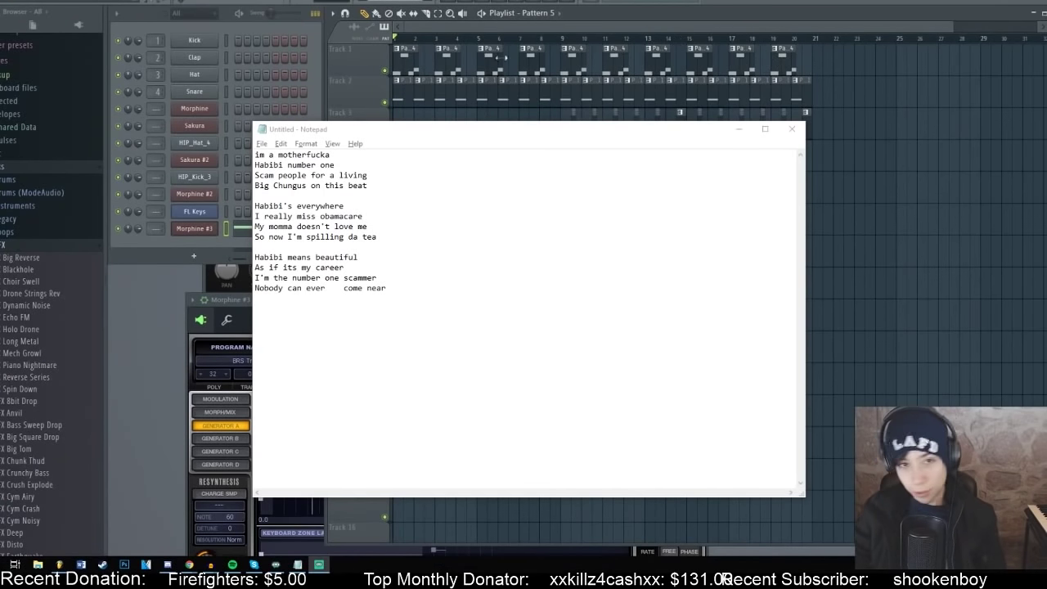
click(398, 41)
key(space)
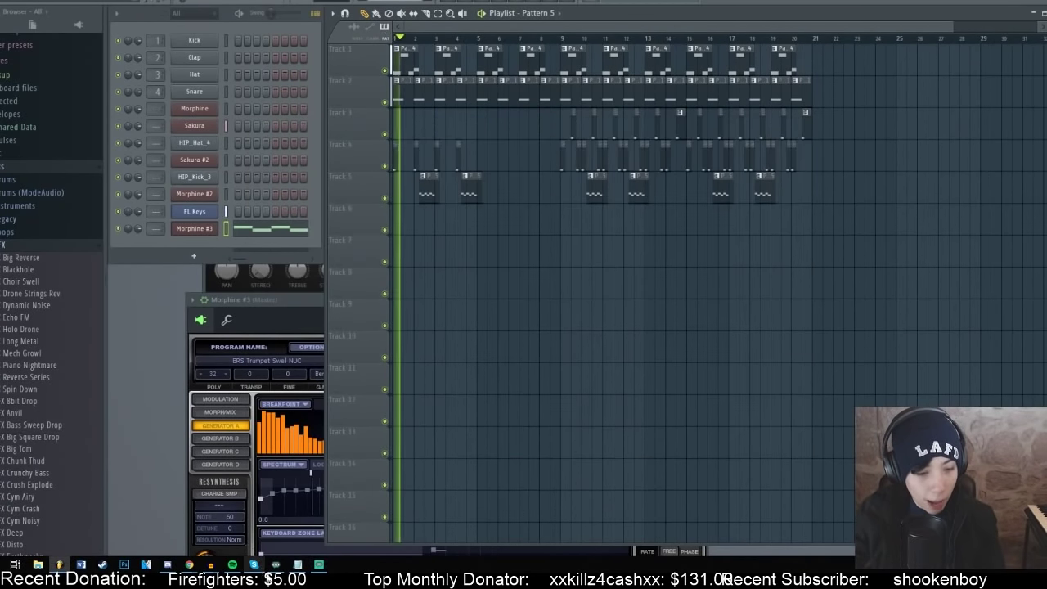
key(alt+Tab)
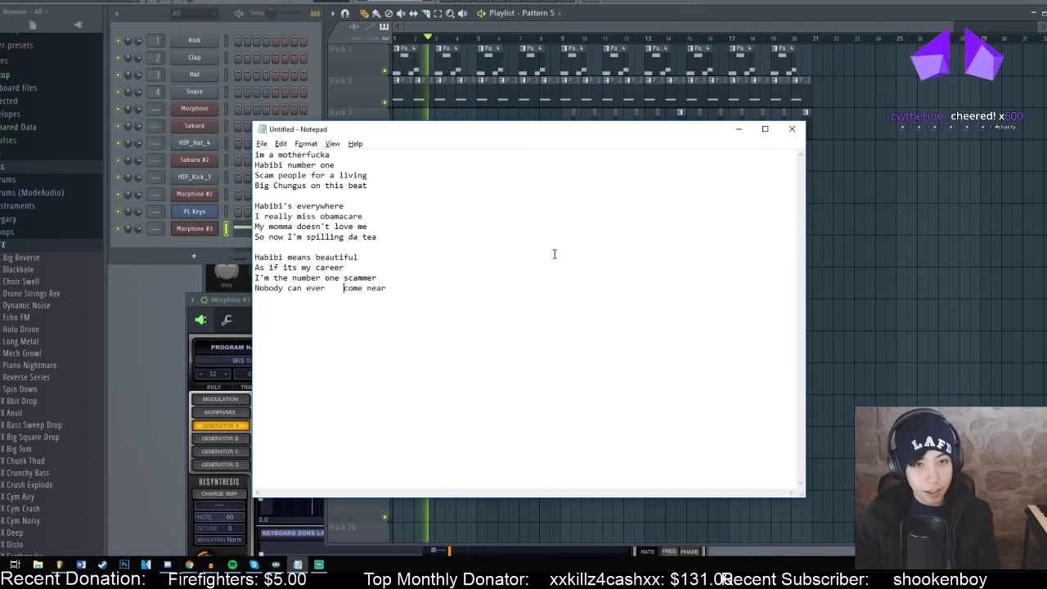
- Restart the song from bar 1 and bring the Notepad lyrics back up to rap along
click(399, 41)
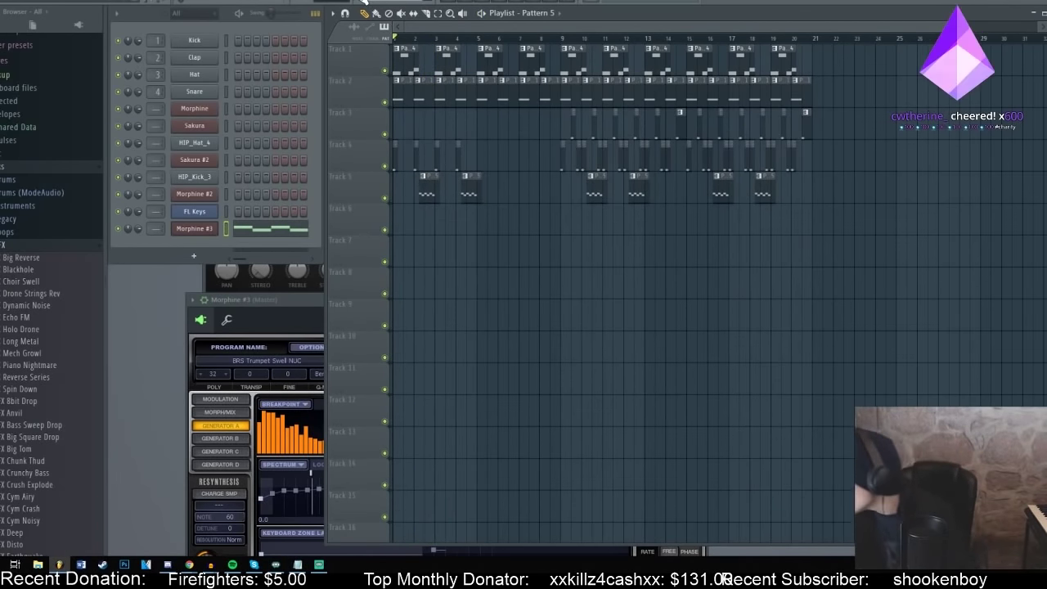
key(space)
click(300, 566)
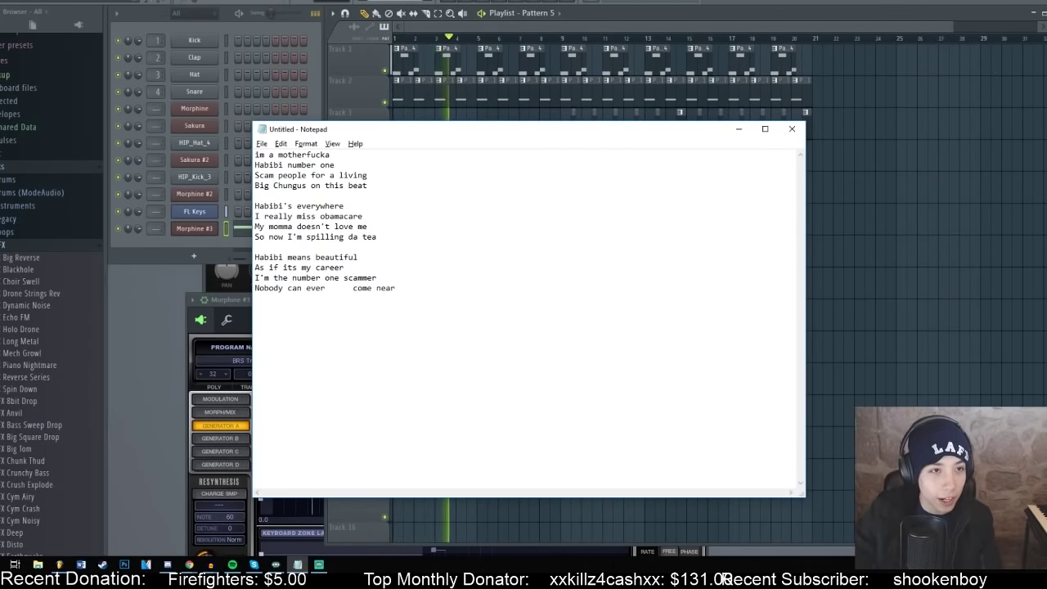
- Play the beat from bars 1, 9 and 8 in the FL Studio playlist while following the lyrics in Notepad
click(302, 566)
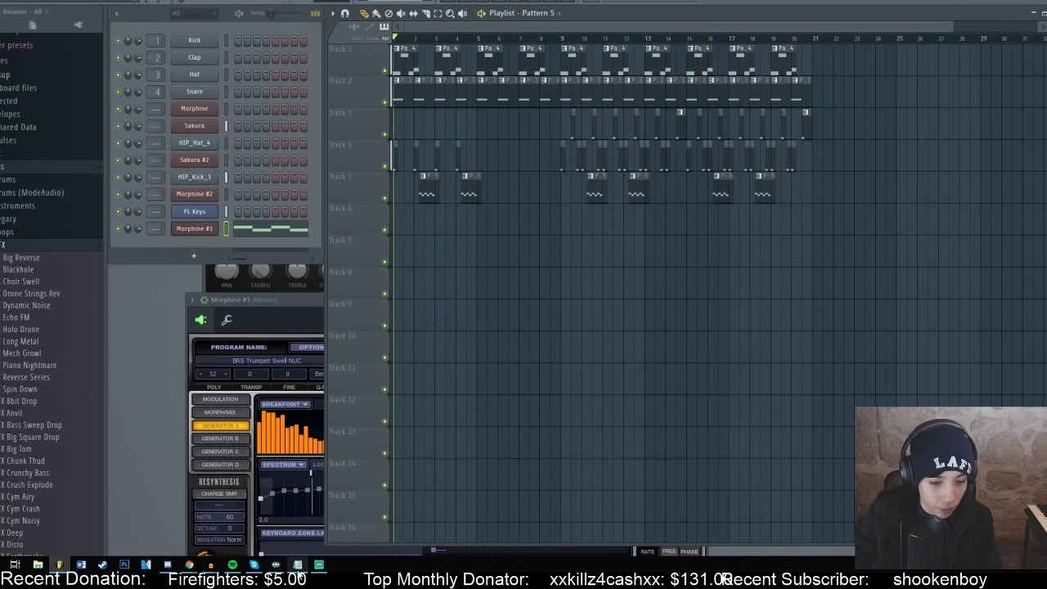
click(298, 566)
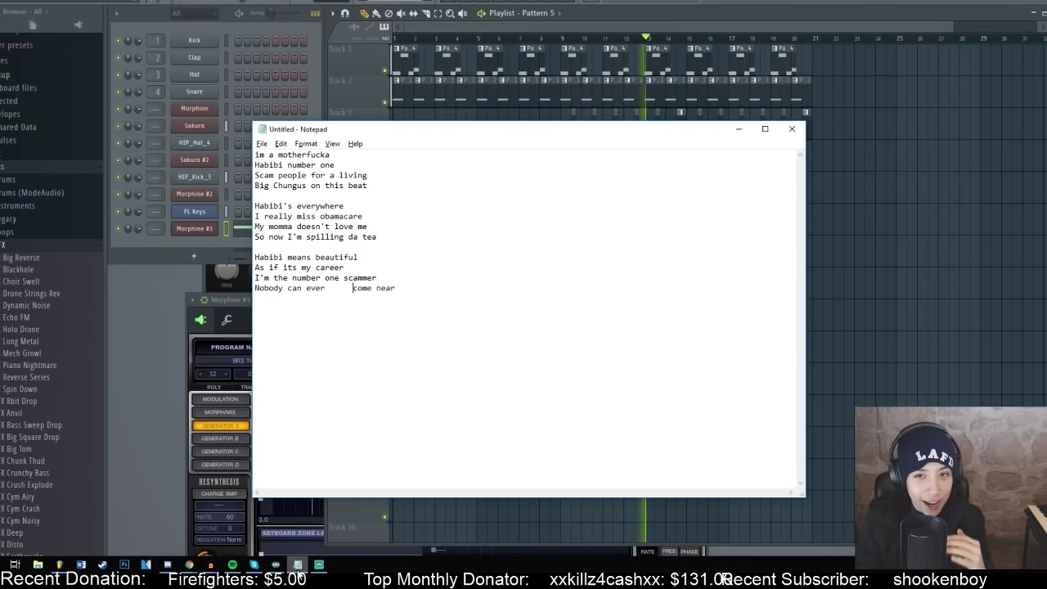
click(562, 38)
key(space)
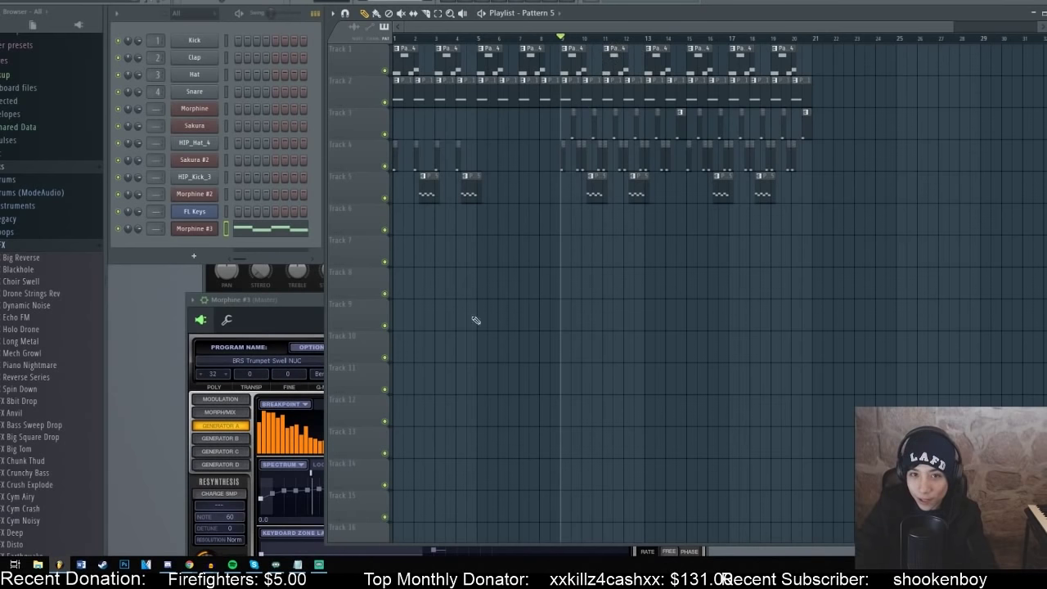
click(540, 39)
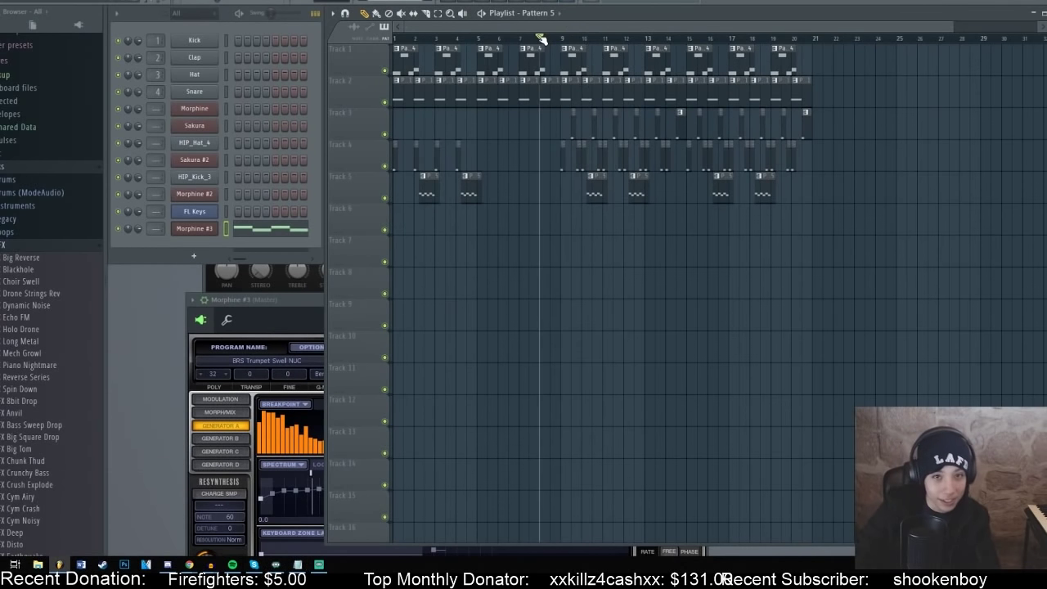
key(space)
click(319, 565)
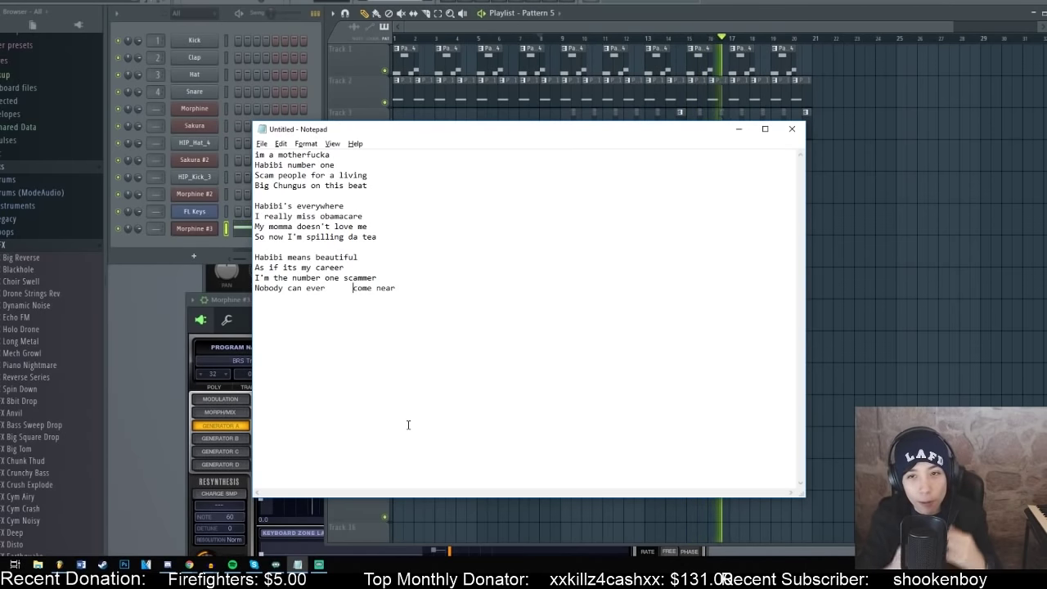
click(689, 39)
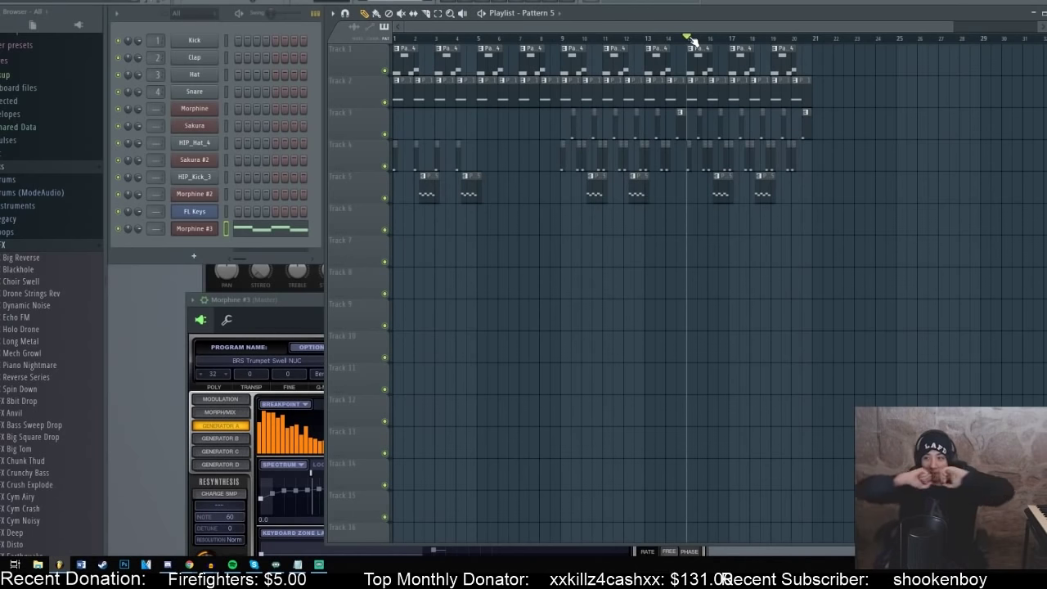
- Replace the last lyric line in Notepad with "No one can interfere" and test it against the beat played from bar 9
click(298, 565)
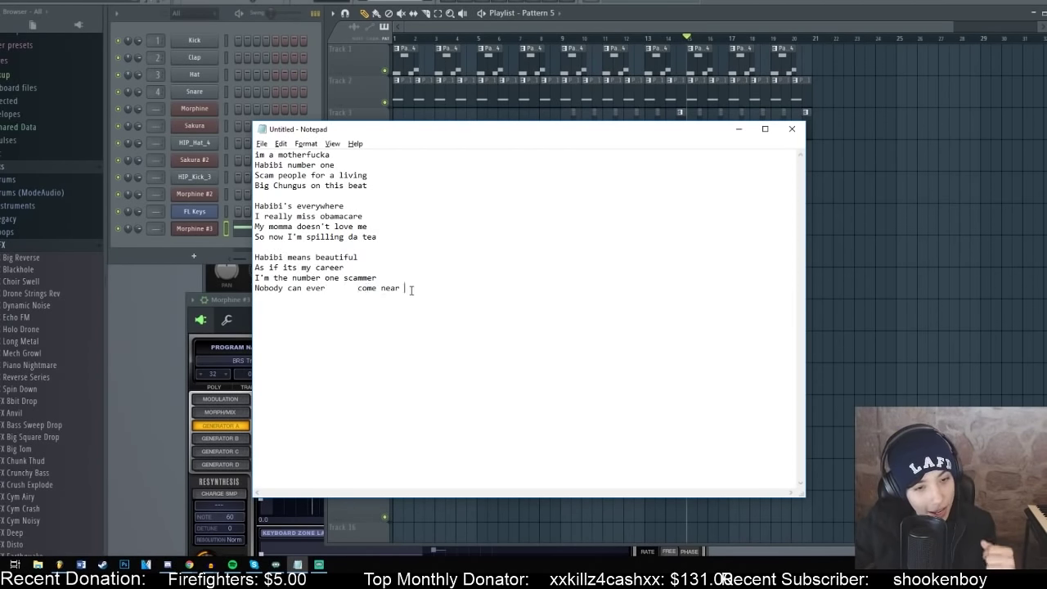
drag(419, 290, 276, 295)
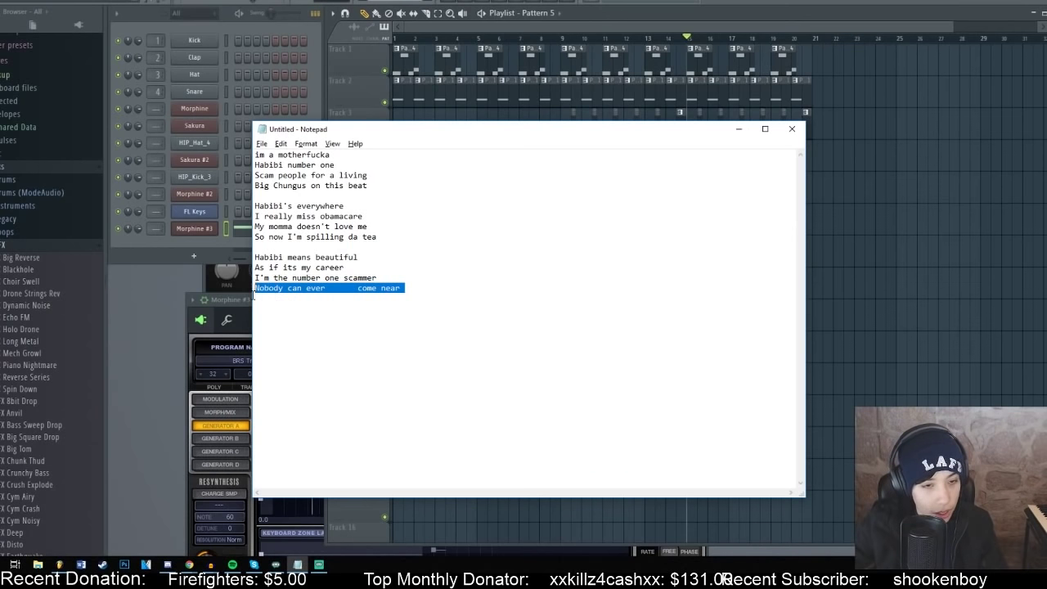
text(Non)
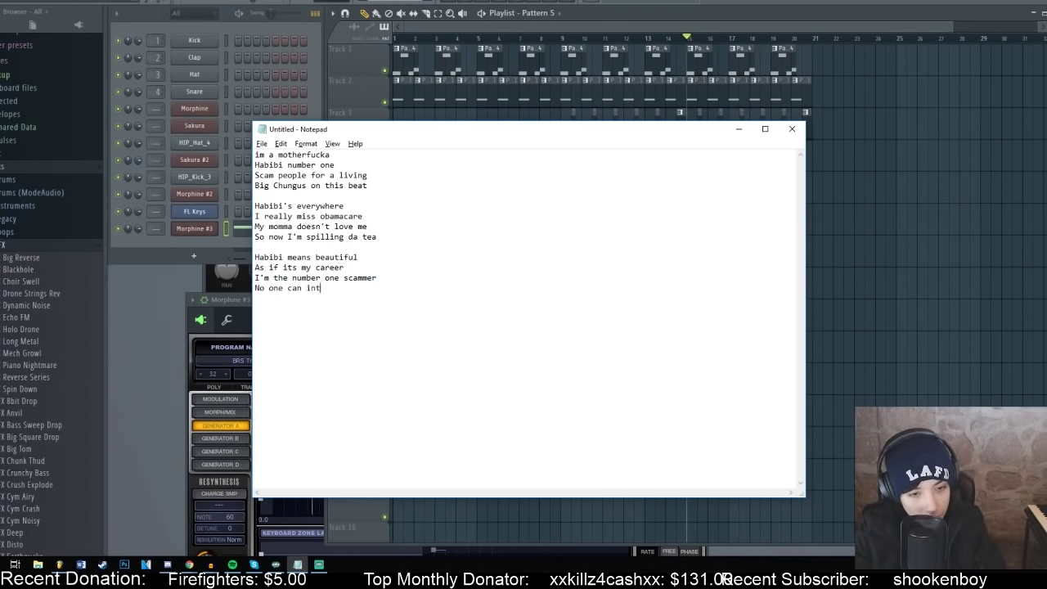
click(569, 41)
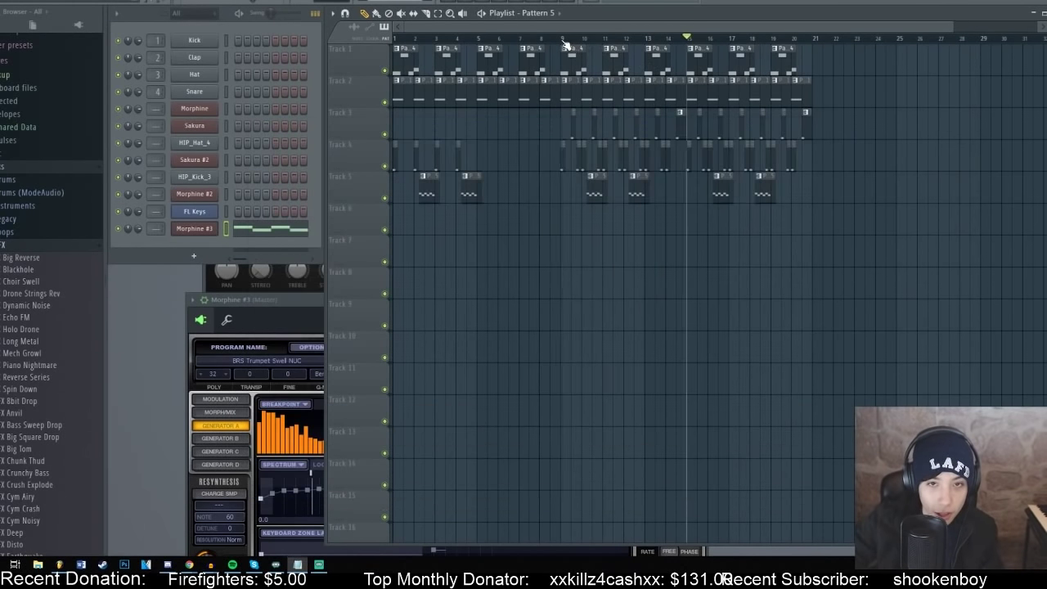
click(298, 565)
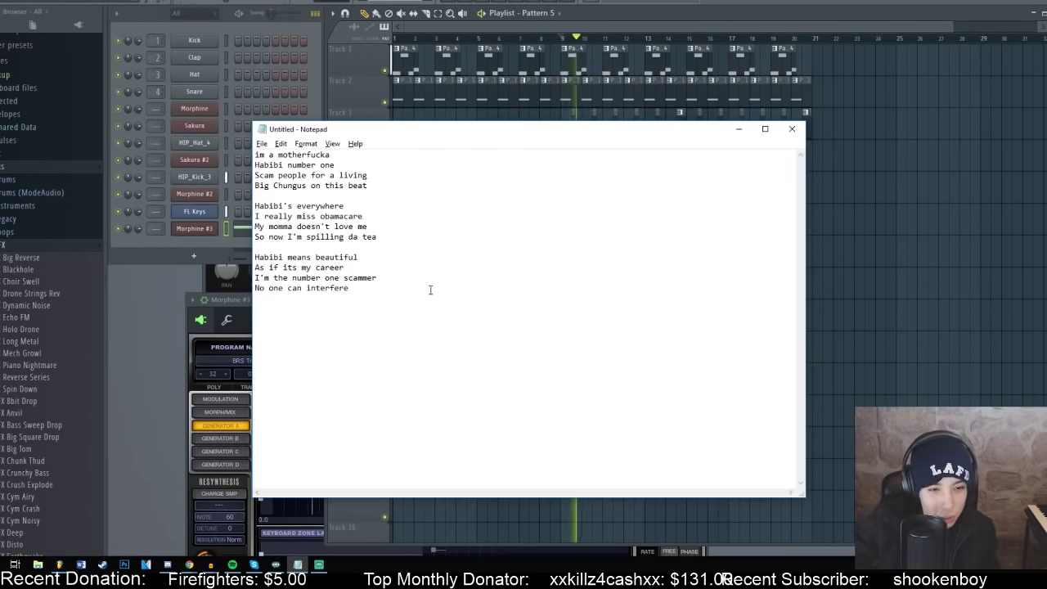
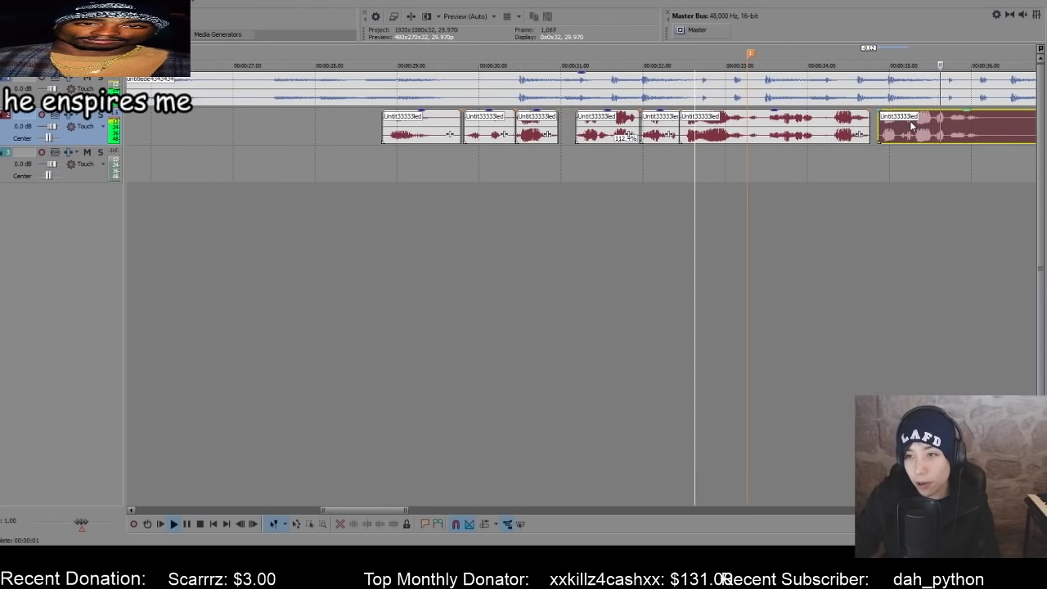
- In VEGAS Pro, play the vocals from about 00:00:30 and split the long vocal clip in the silence near 00:00:36
key(space)
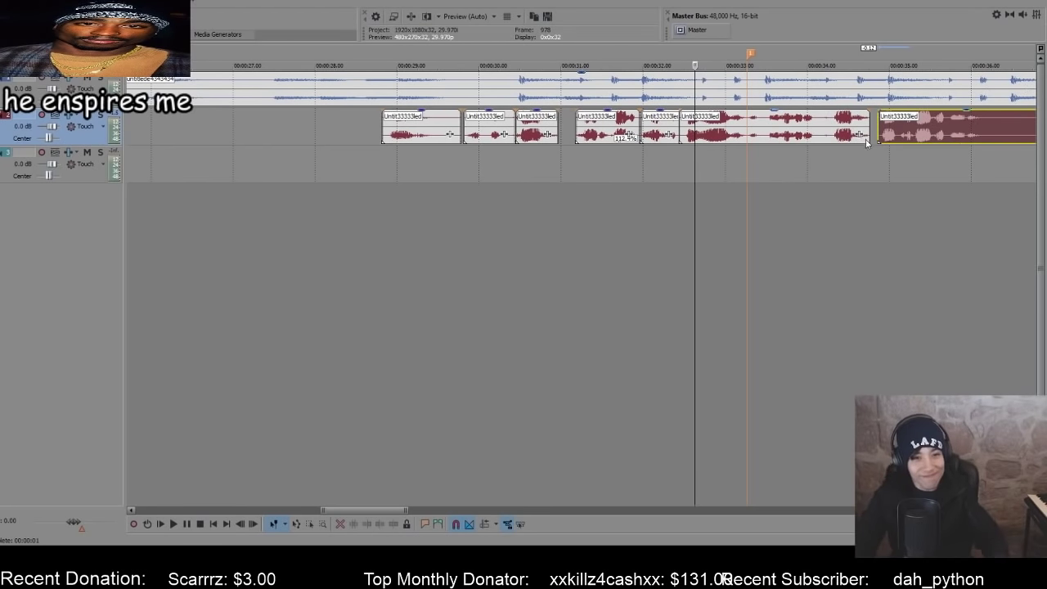
click(521, 209)
click(516, 215)
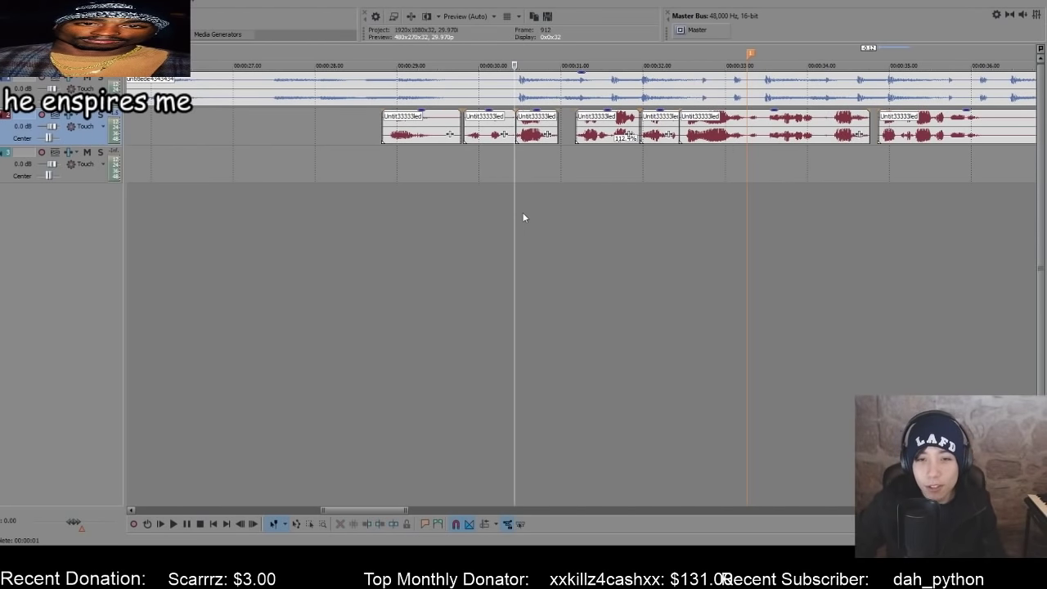
key(space)
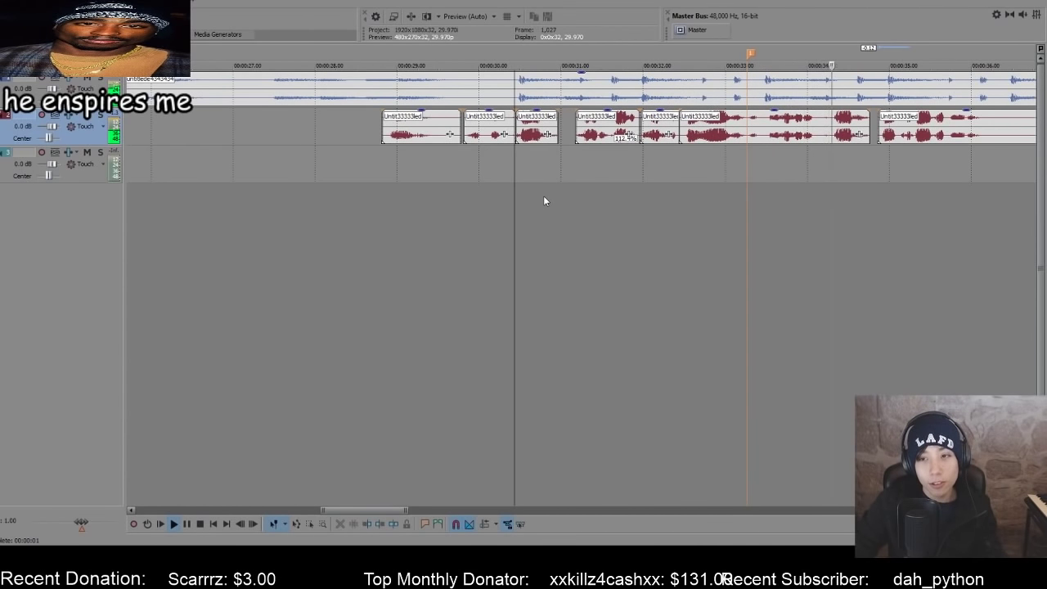
scroll(556, 191, down, 2)
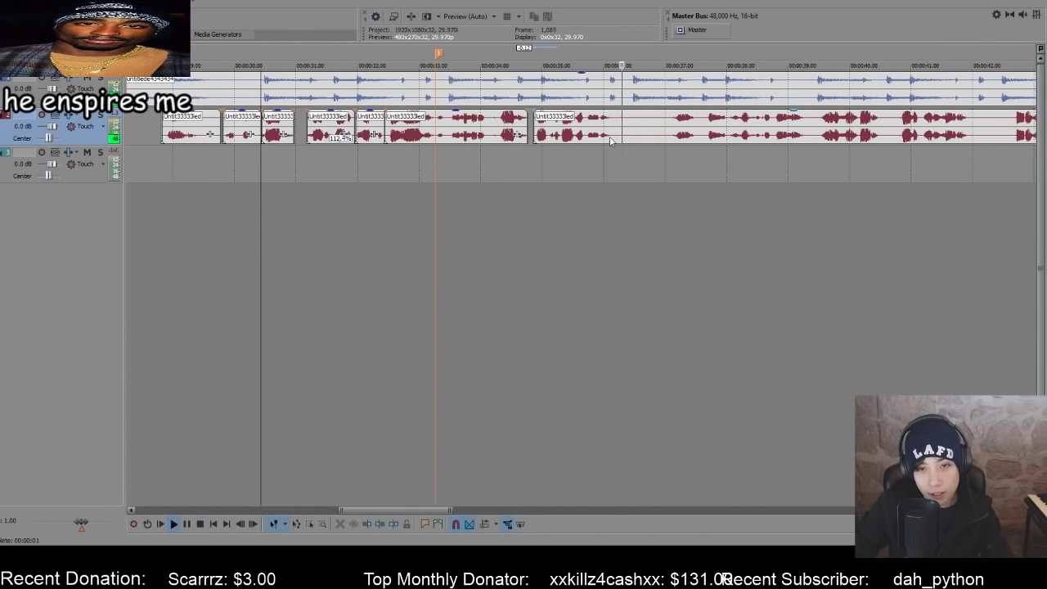
click(610, 135)
key(s)
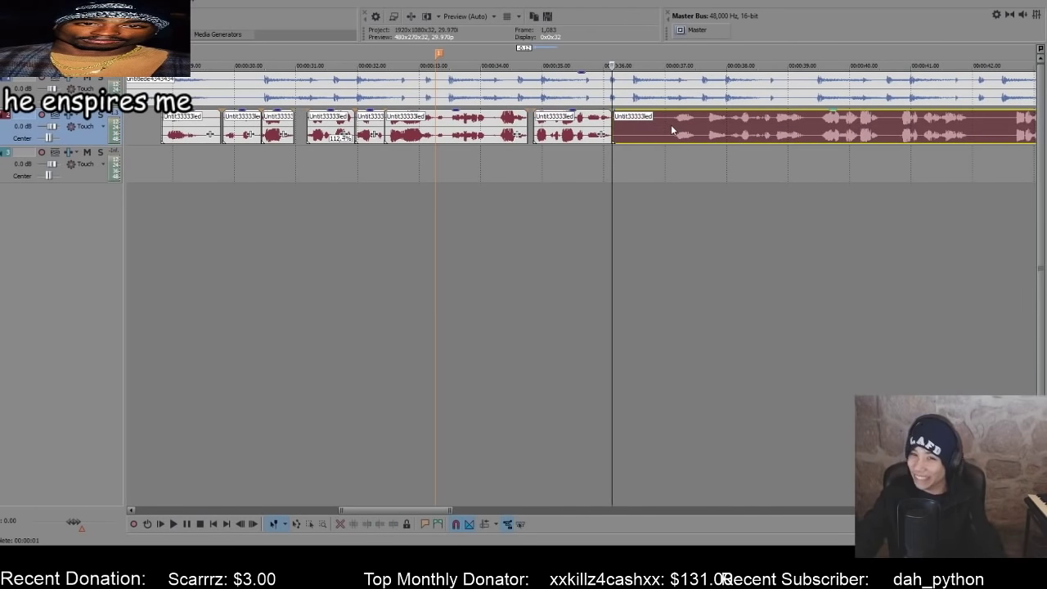
- Split the remaining vocal clip just before 00:00:37 and delete the silent section ahead of the cut
click(671, 124)
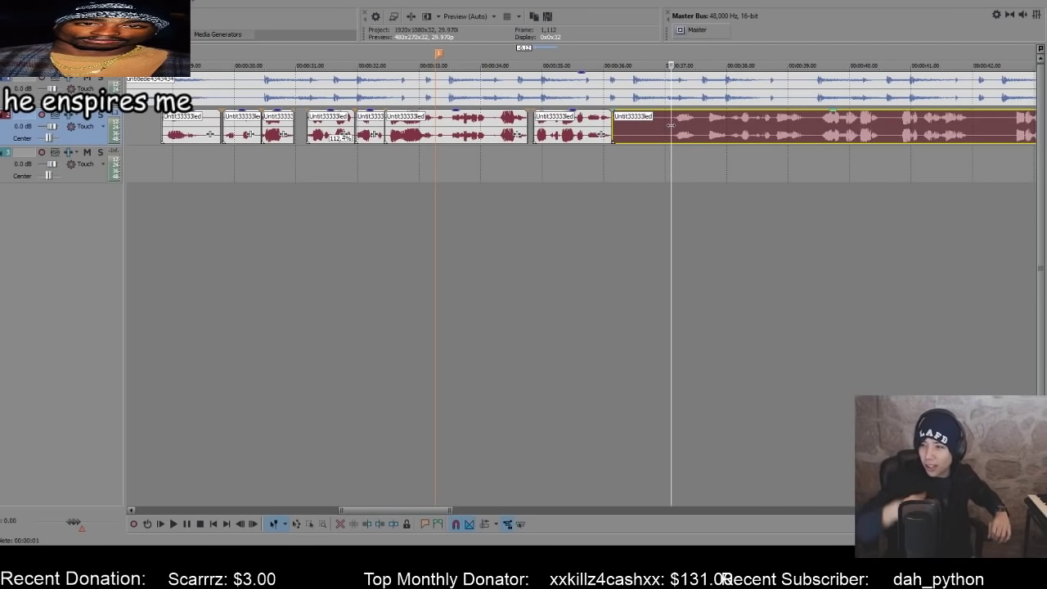
key(space)
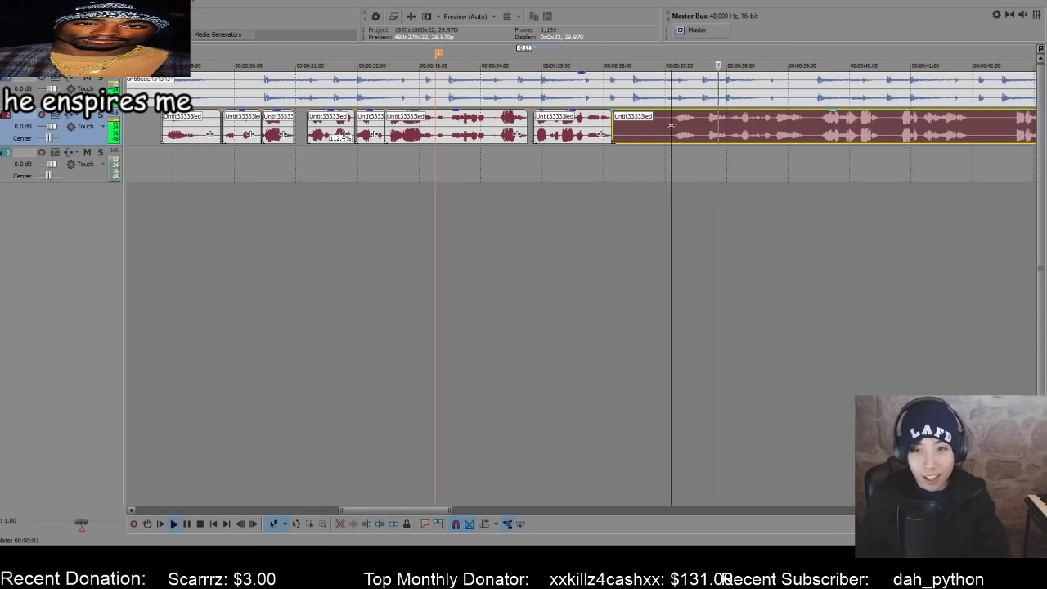
key(s)
click(648, 127)
key(Delete)
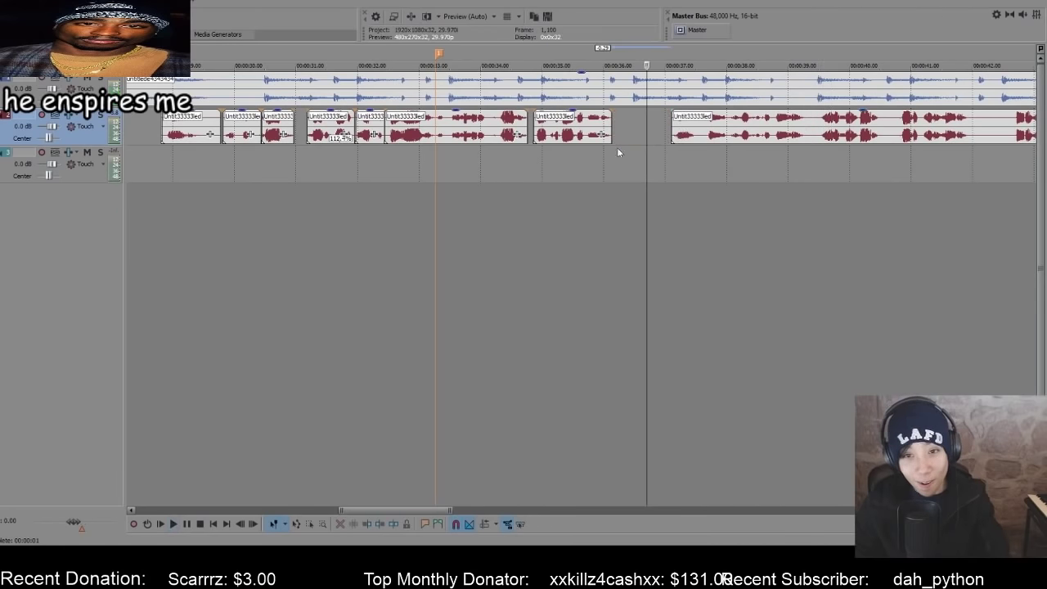
- Move the remaining vocal clip earlier to start just before the beat near 00:00:36.15, checking the timing with playback
drag(695, 121, 659, 124)
key(space)
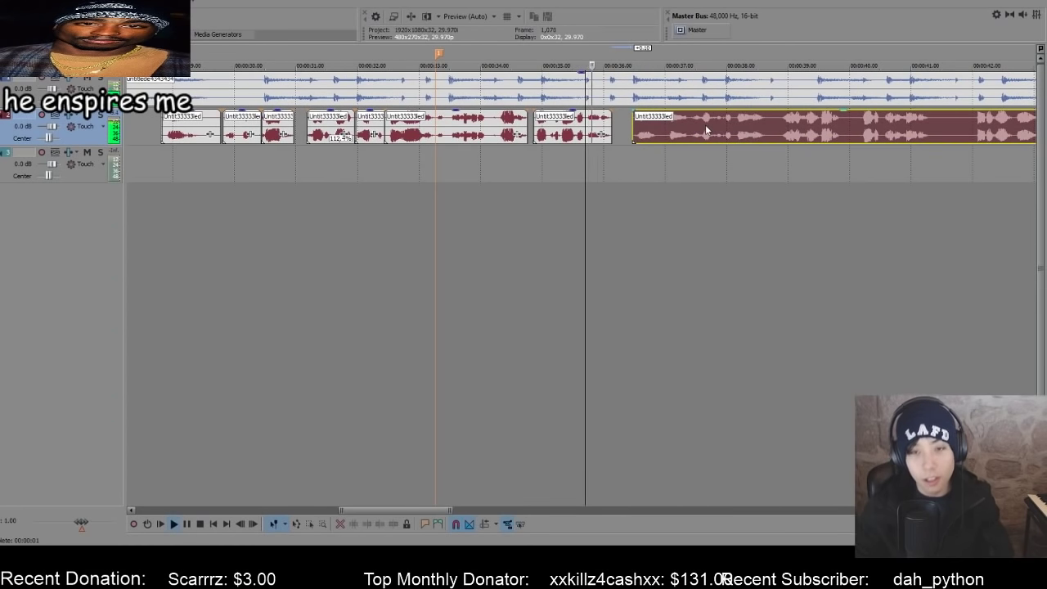
key(space)
scroll(705, 124, up, 4)
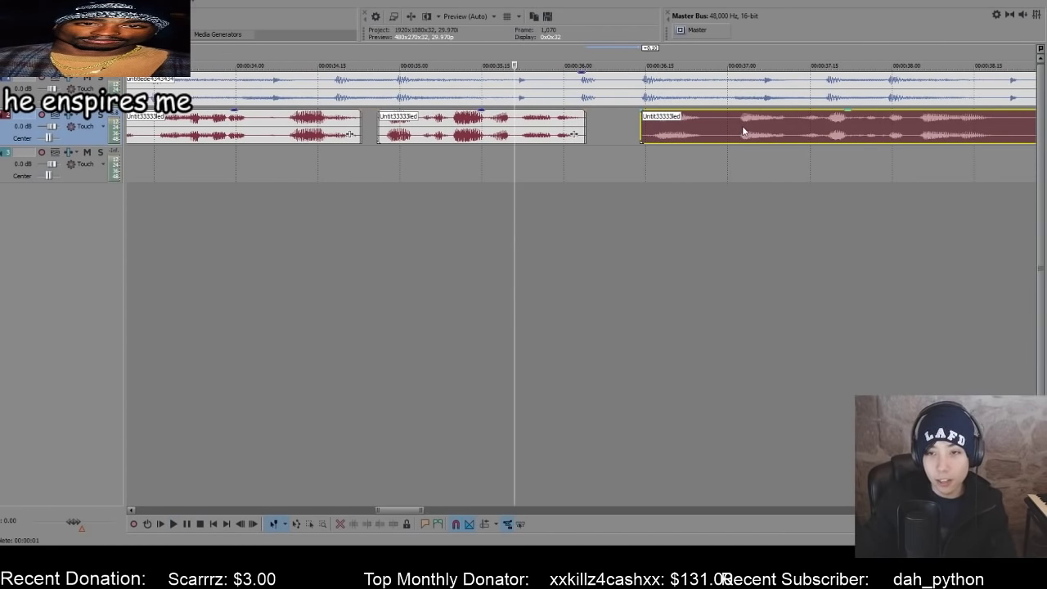
click(620, 140)
key(space)
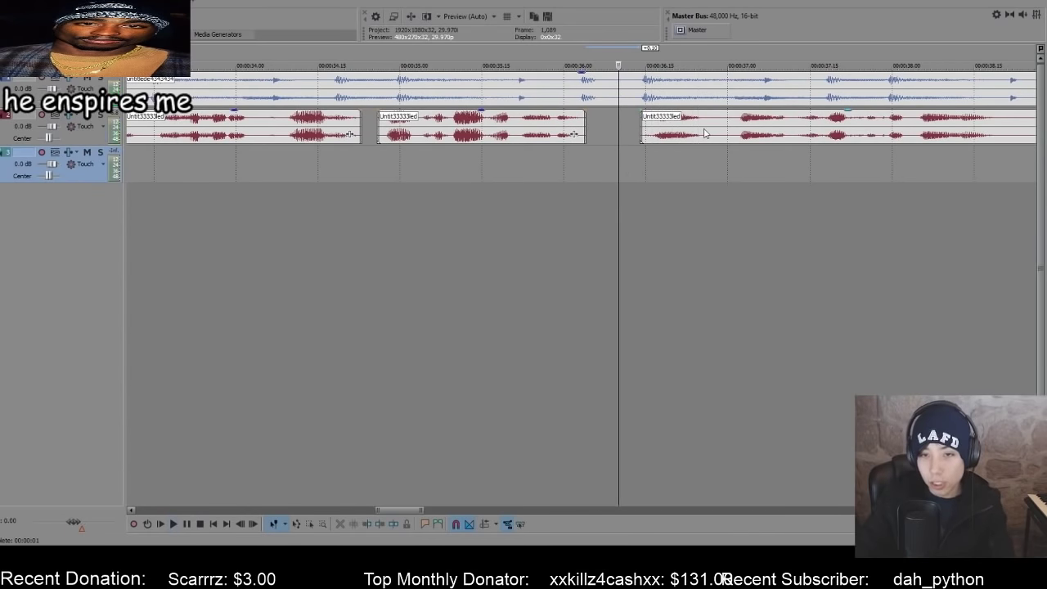
drag(703, 131, 696, 131)
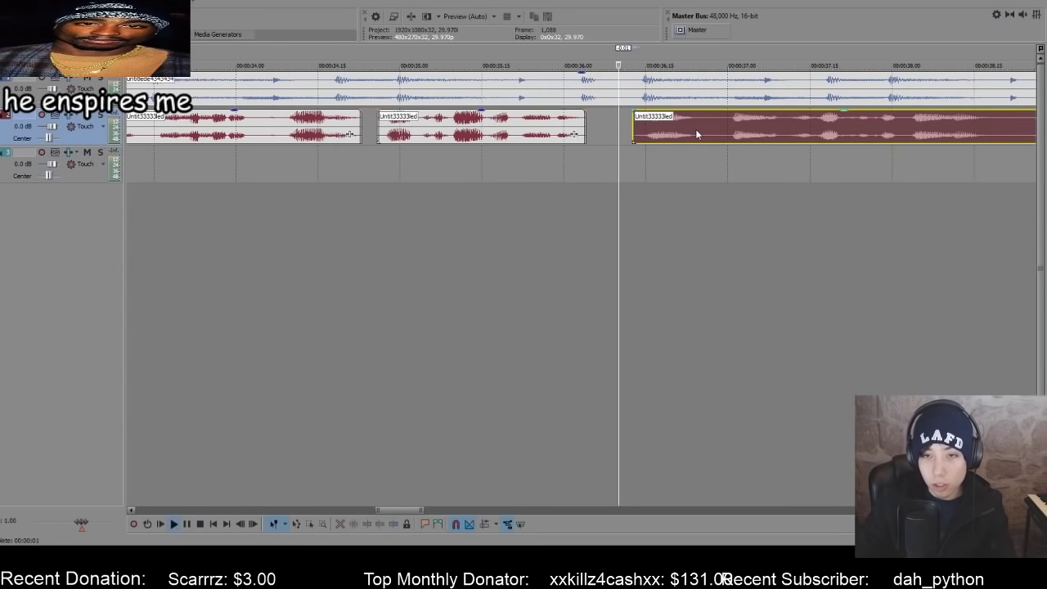
- Split the vocal after its first word near 00:00:37 and move the remainder to start at about 00:00:38
click(788, 129)
key(s)
drag(810, 123, 912, 129)
scroll(913, 129, down, 3)
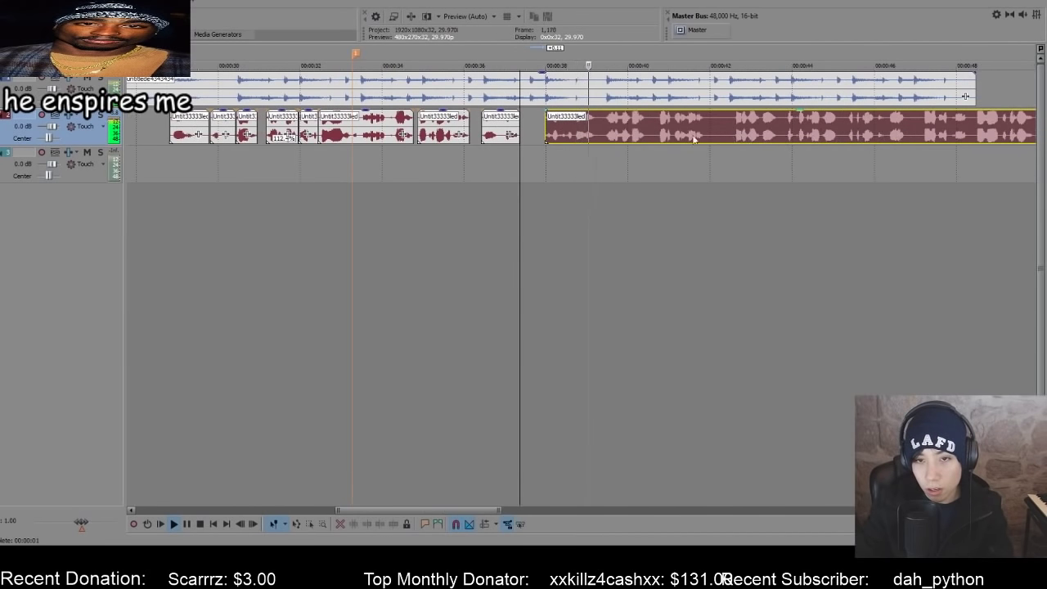
- Split the vocal again just after 00:00:39 and shift the short clip before the cut slightly earlier, checking it from about 00:00:33
key(Return)
key(s)
click(376, 190)
key(space)
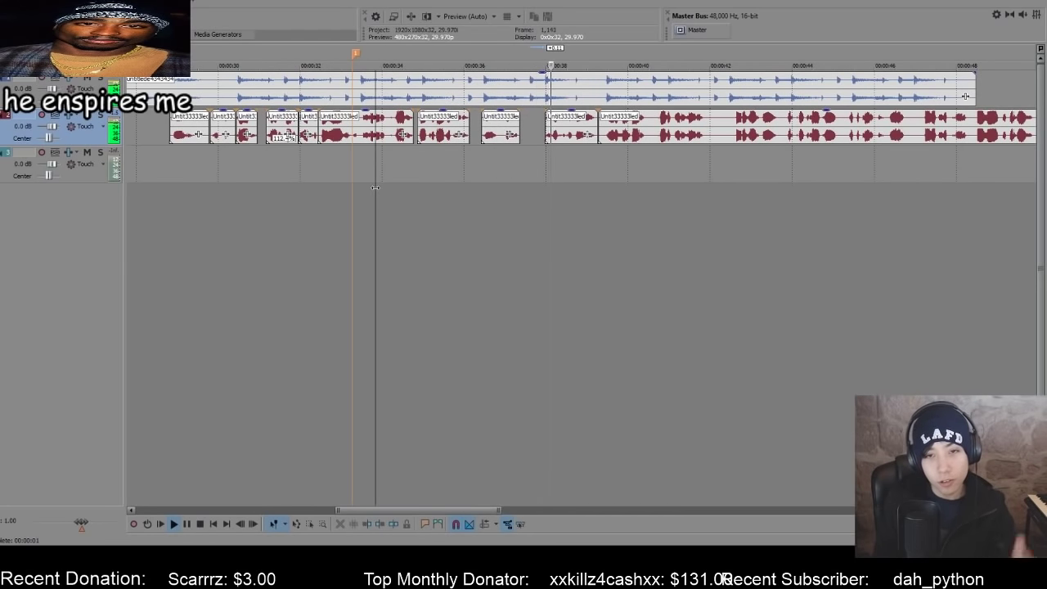
key(space)
drag(574, 133, 565, 134)
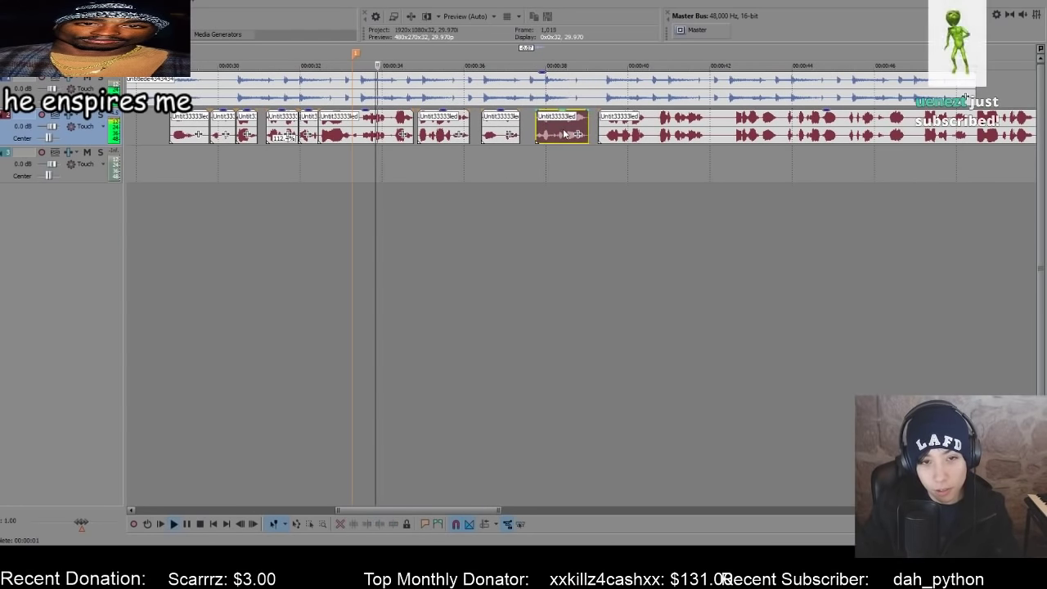
key(space)
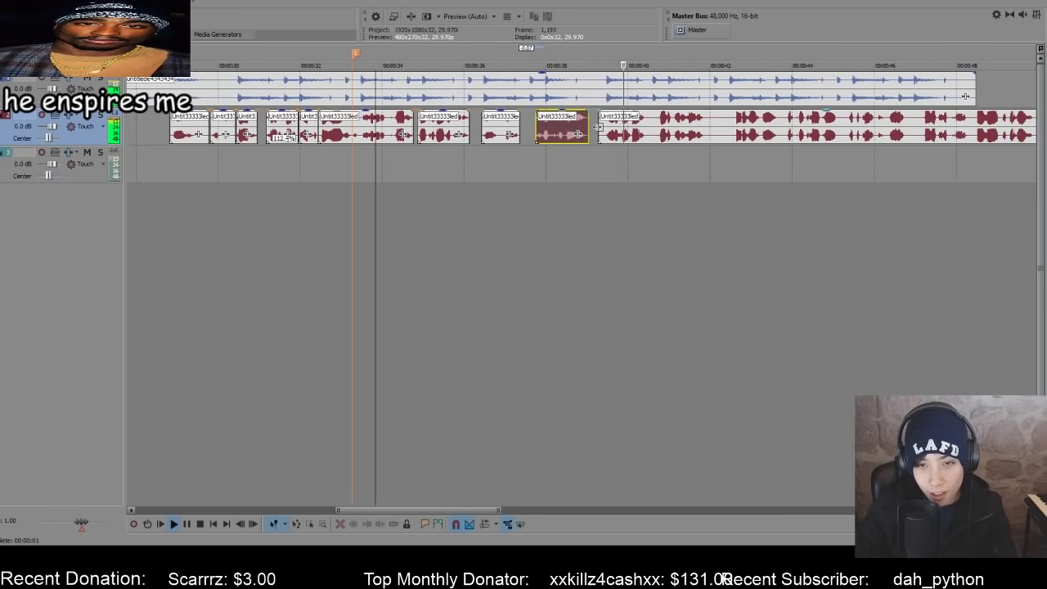
- Align the remaining vocal with the beat near 00:00:39.15 and remove the silence after its first phrase, closing the gap
click(643, 132)
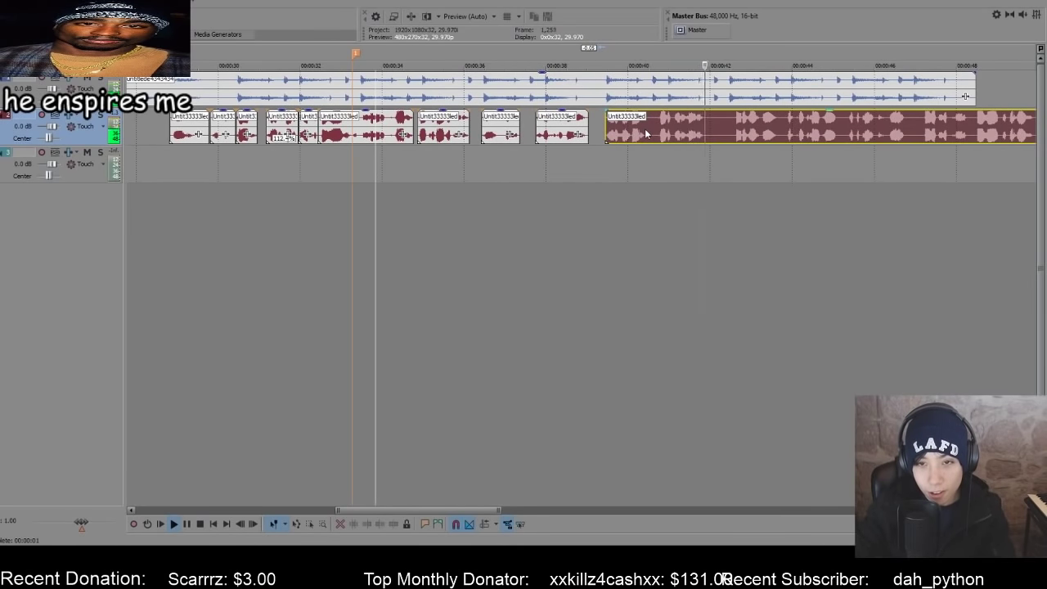
click(645, 128)
scroll(634, 129, up, 4)
click(623, 130)
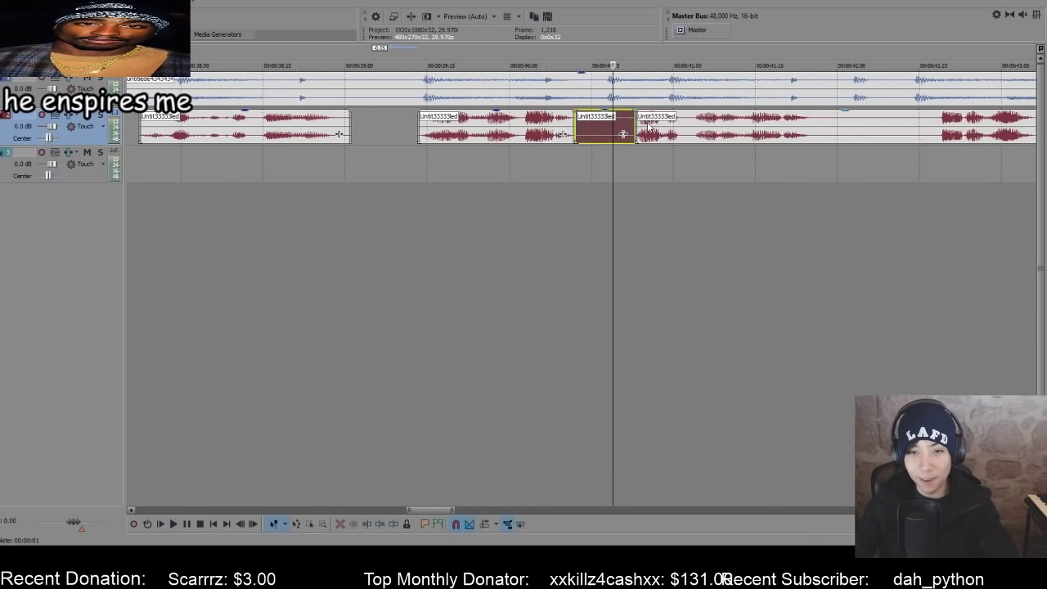
key(Delete)
drag(654, 131, 595, 131)
- Move the short phrase earlier to about 00:00:39 and the following long clip to about 00:00:40.04 while playing the section
click(230, 287)
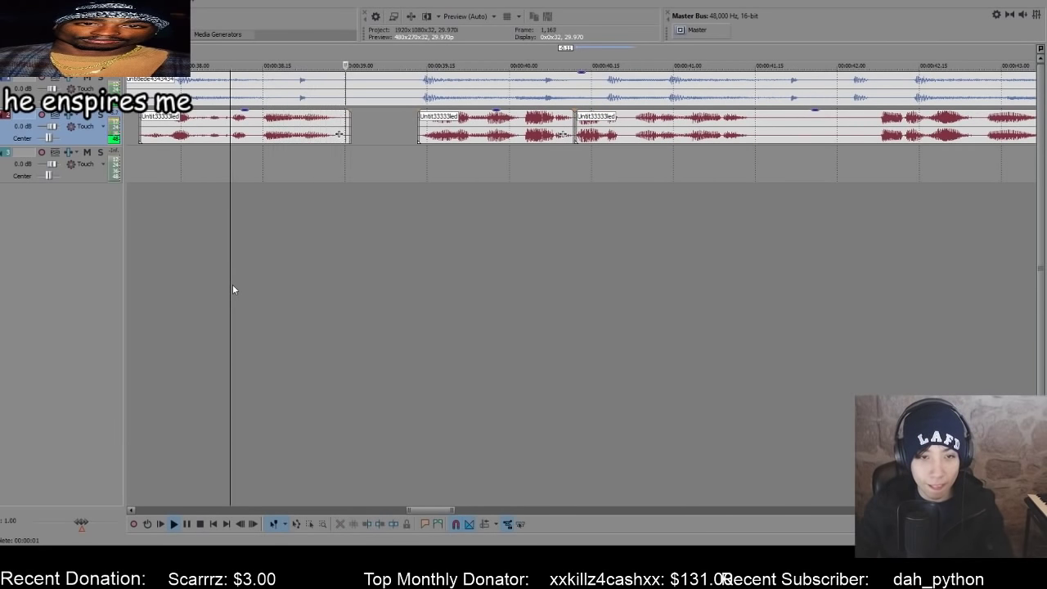
drag(445, 135, 409, 131)
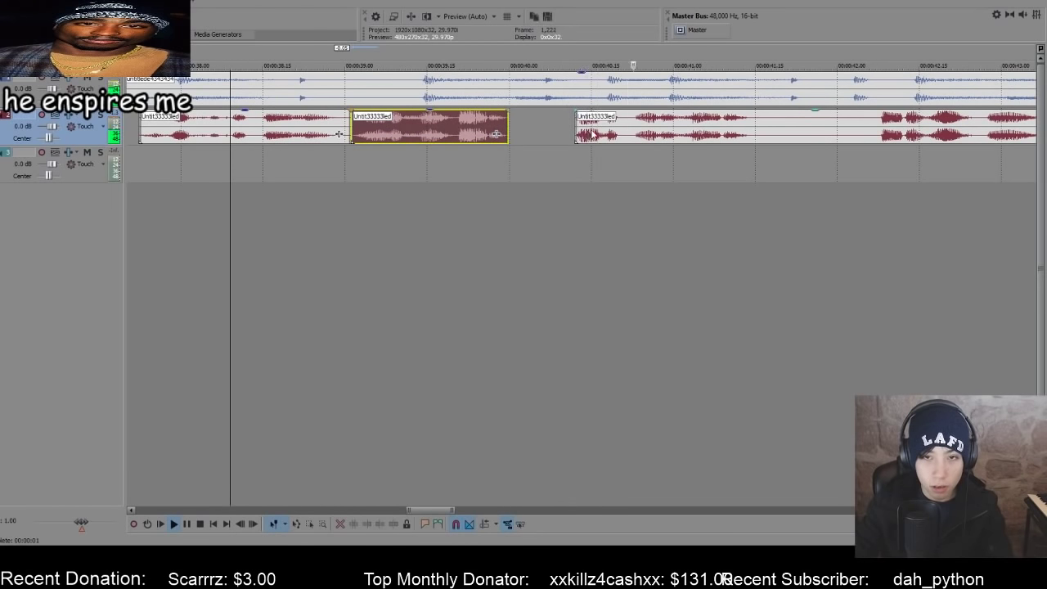
drag(593, 136, 576, 121)
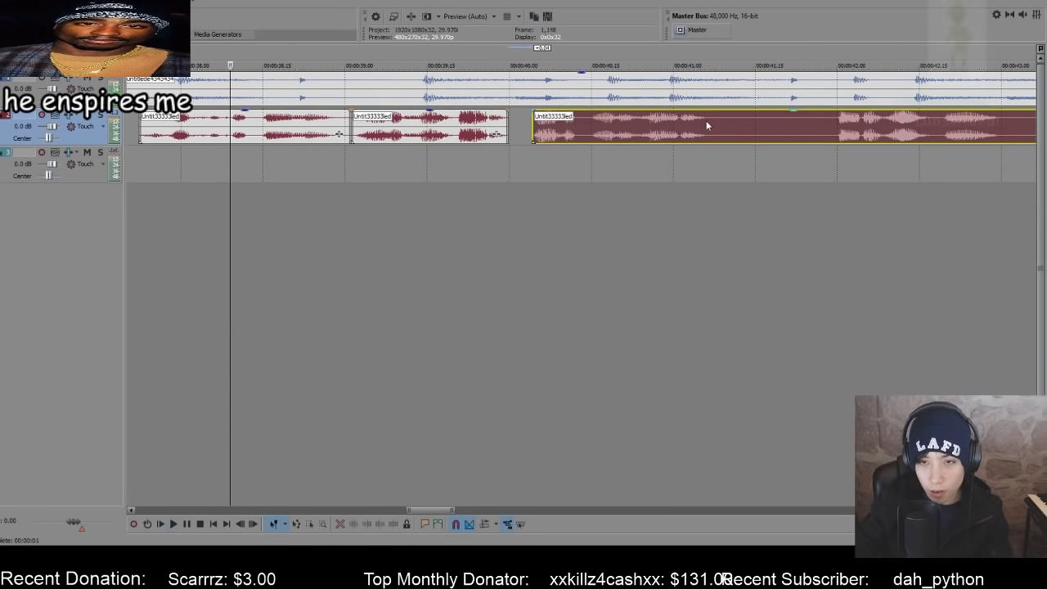
- Split the long vocal just after 00:00:41, time-stretch the part before the cut to about 00:00:41.12, and play it back
key(s)
drag(707, 123, 740, 130)
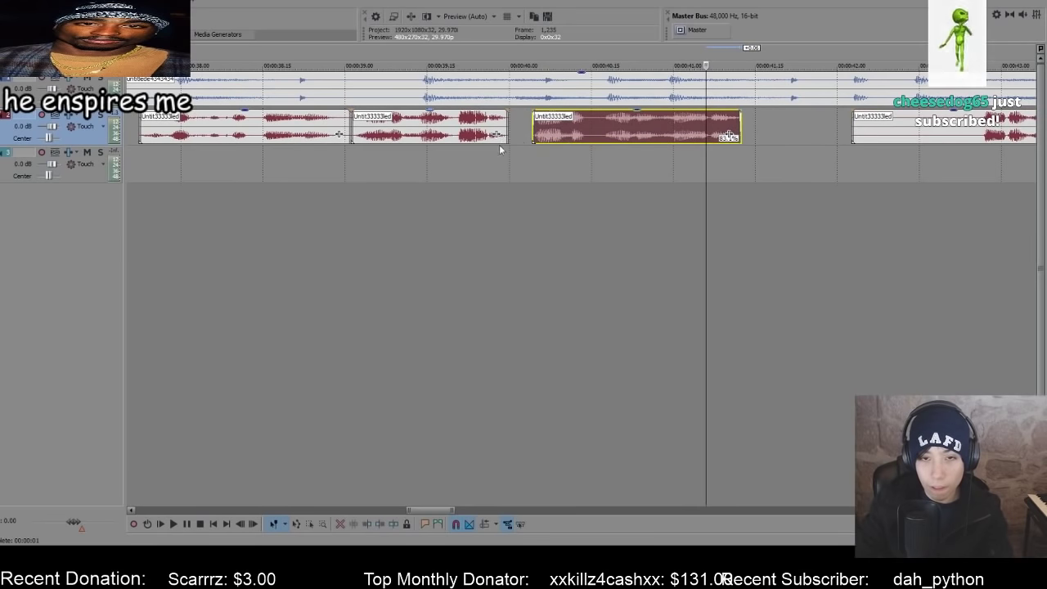
click(493, 149)
key(space)
click(580, 141)
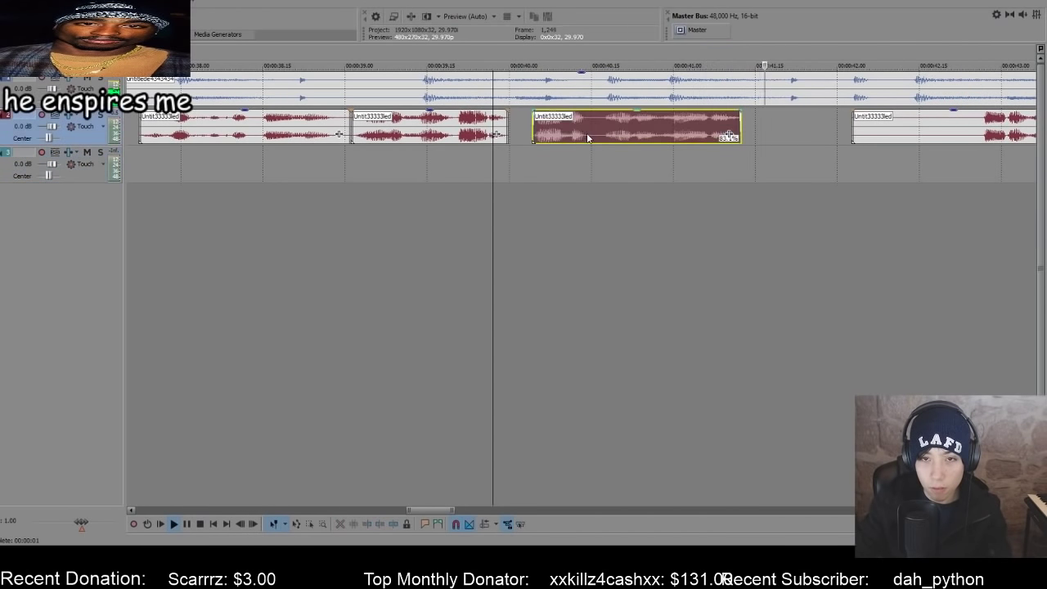
- Nudge the stretched vocal clip slightly later to about 00:00:40.05 and extend its end to about 00:00:41.19
drag(587, 132, 594, 132)
drag(748, 127, 769, 127)
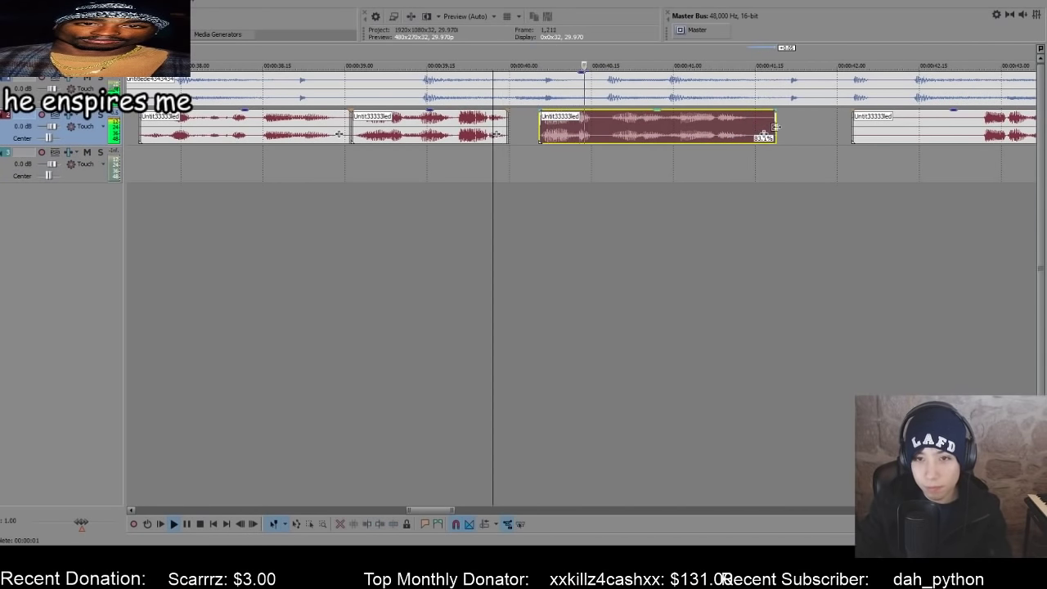
scroll(824, 134, down, 2)
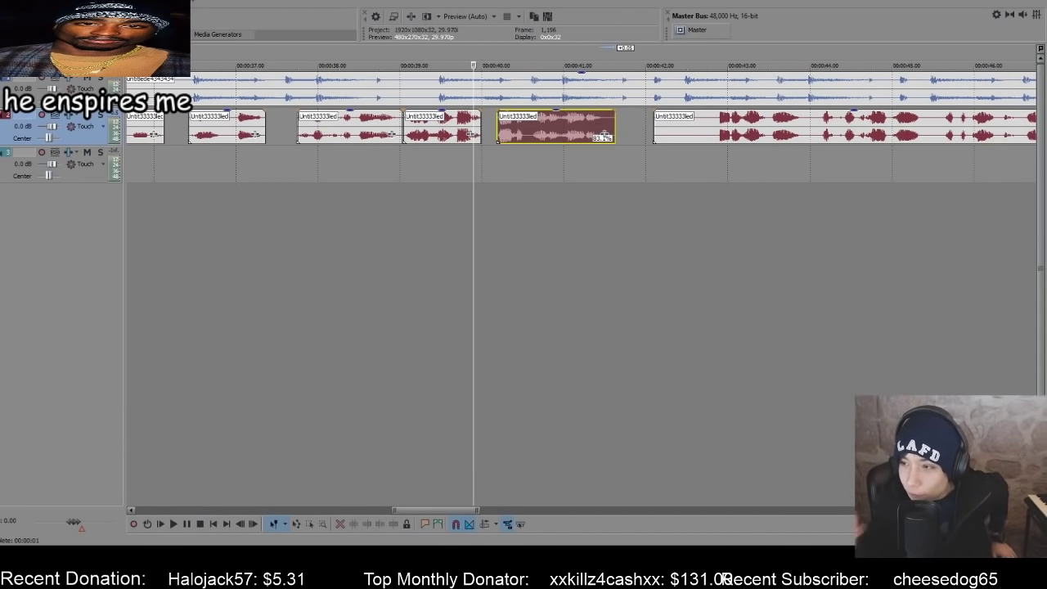
- Play back the aligned vocals with the beat from about 00:00:30 to check their timing
scroll(408, 169, down, 5)
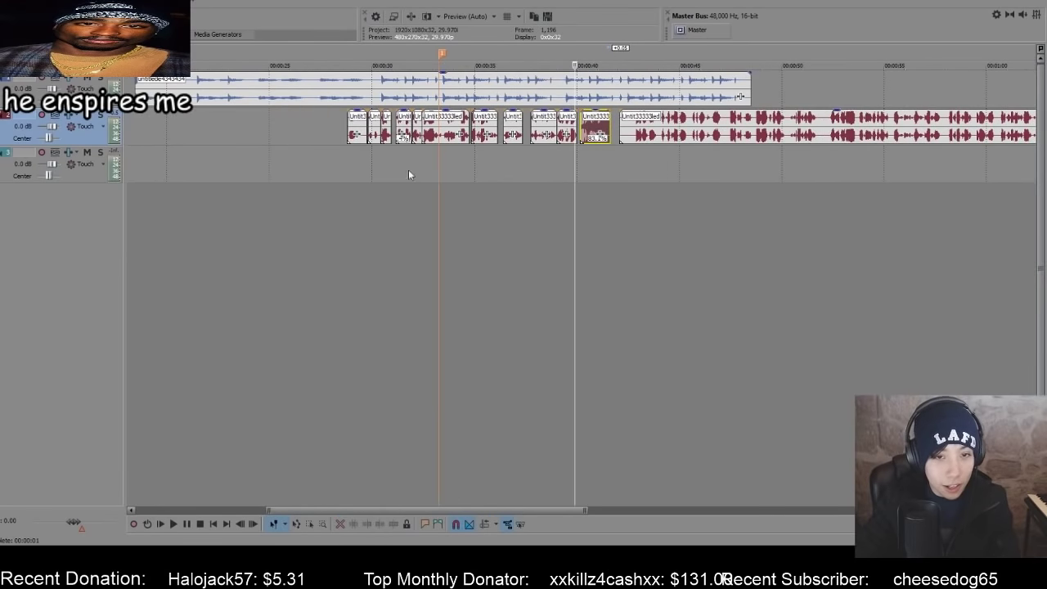
click(366, 179)
key(space)
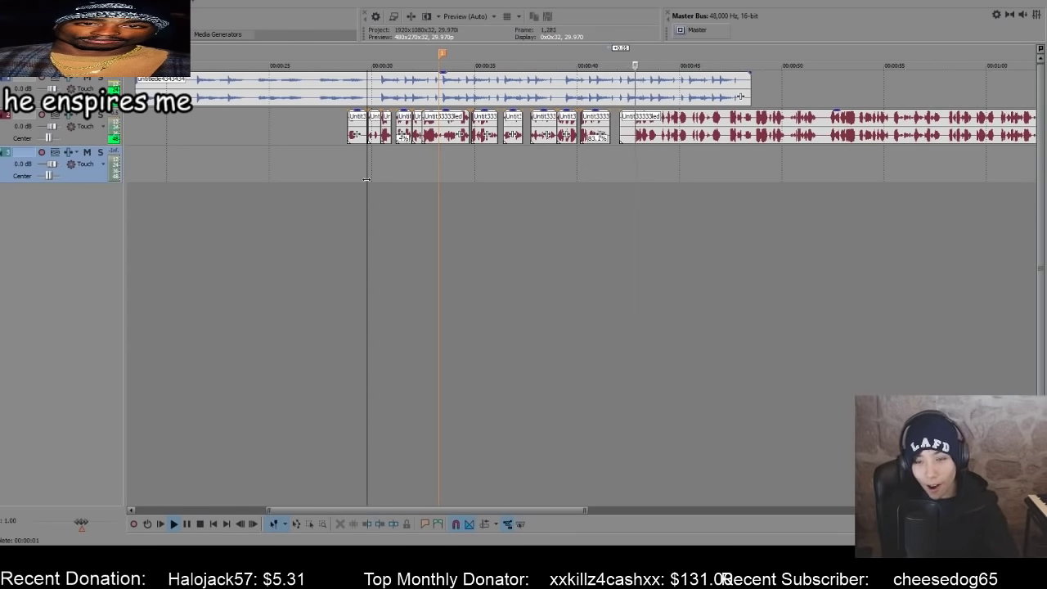
key(space)
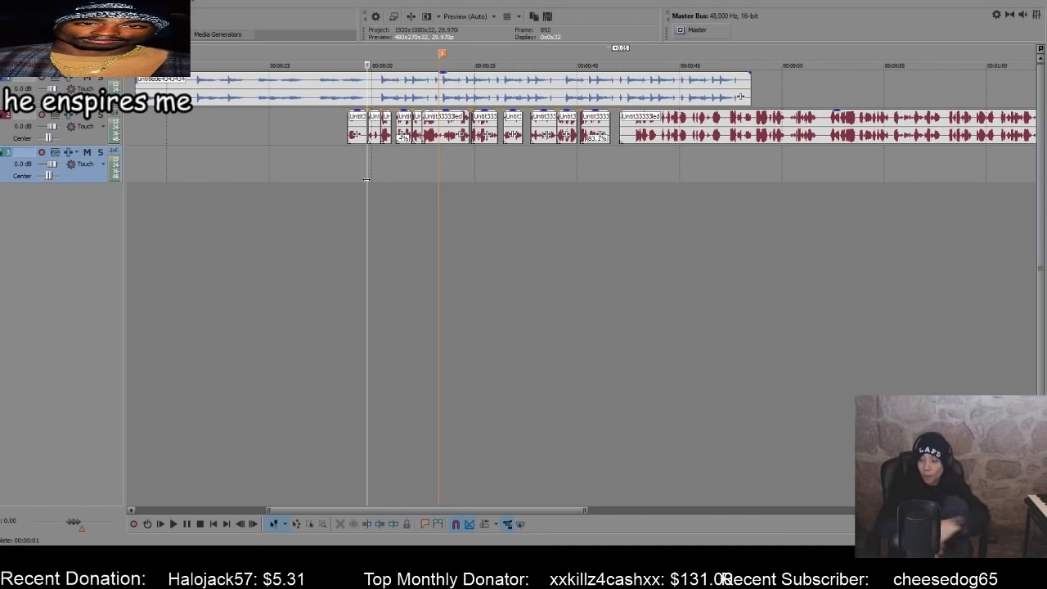
- Shift the remaining long vocal clip to about 00:00:42.14 in line with the beat while playing the section
click(591, 180)
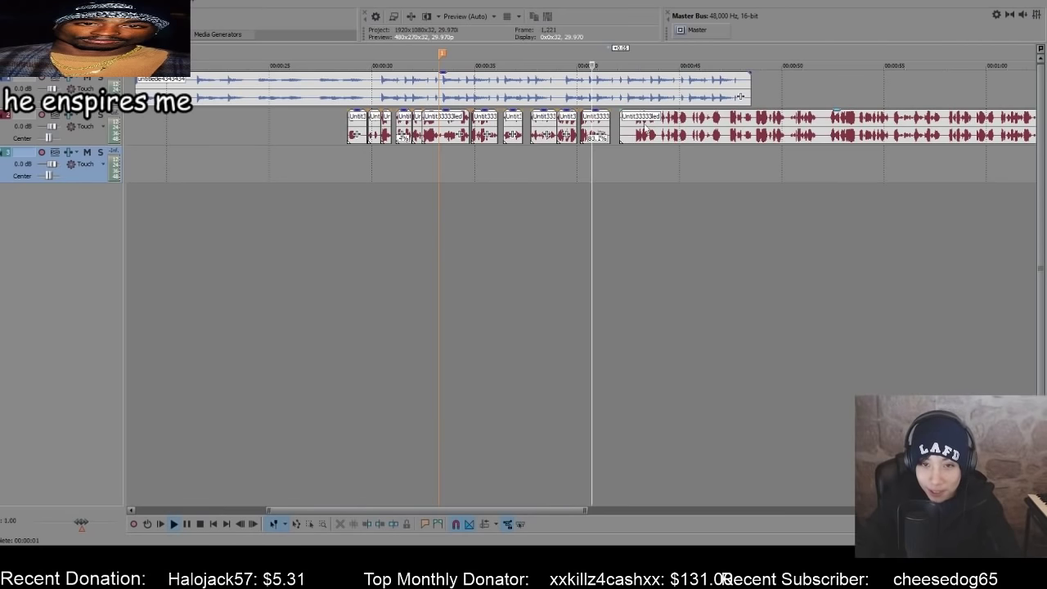
scroll(603, 172, up, 4)
drag(666, 113, 708, 131)
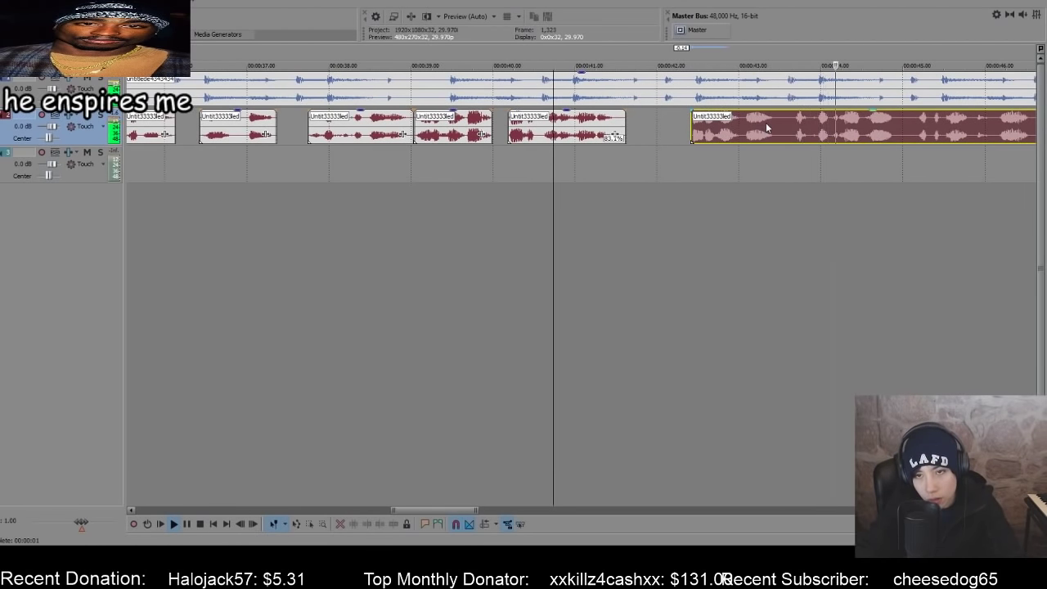
mouse_move(767, 127)
mouse_down()
mouse_move(737, 120)
mouse_move(766, 121)
mouse_move(750, 127)
mouse_move(754, 138)
mouse_up()
scroll(769, 517, up, 2)
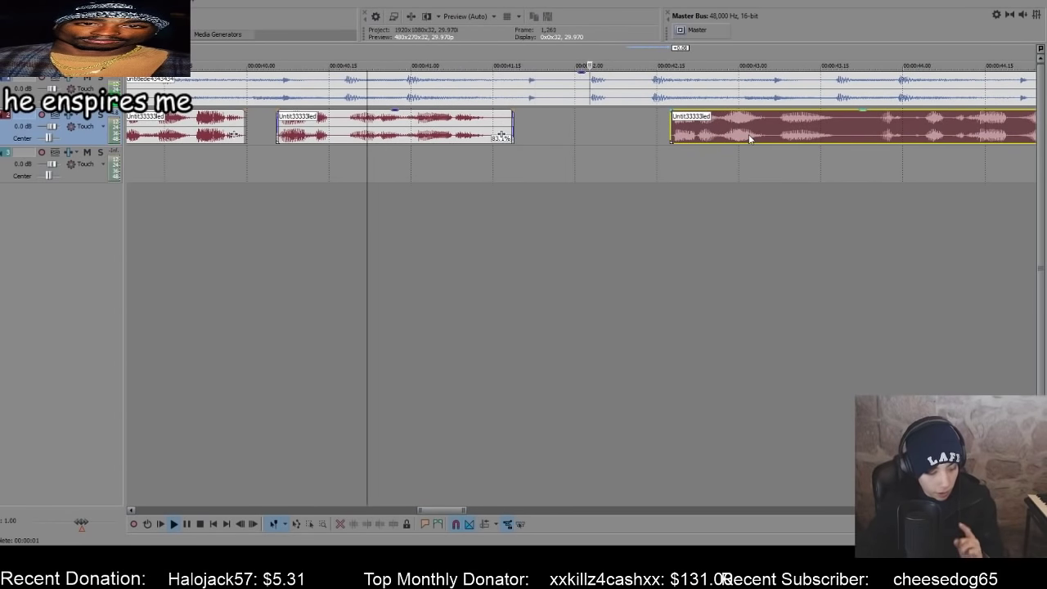
drag(750, 138, 725, 136)
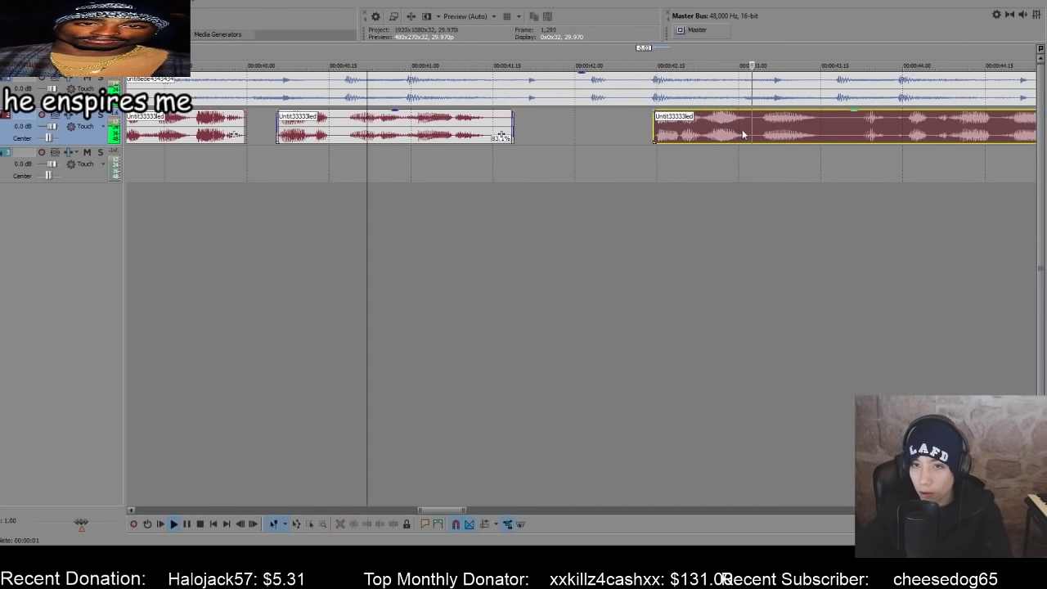
- Split the long vocal at about 00:00:45 and 00:00:45.07, then delete the short piece between the cuts and close the gap
click(816, 124)
scroll(816, 123, down, 4)
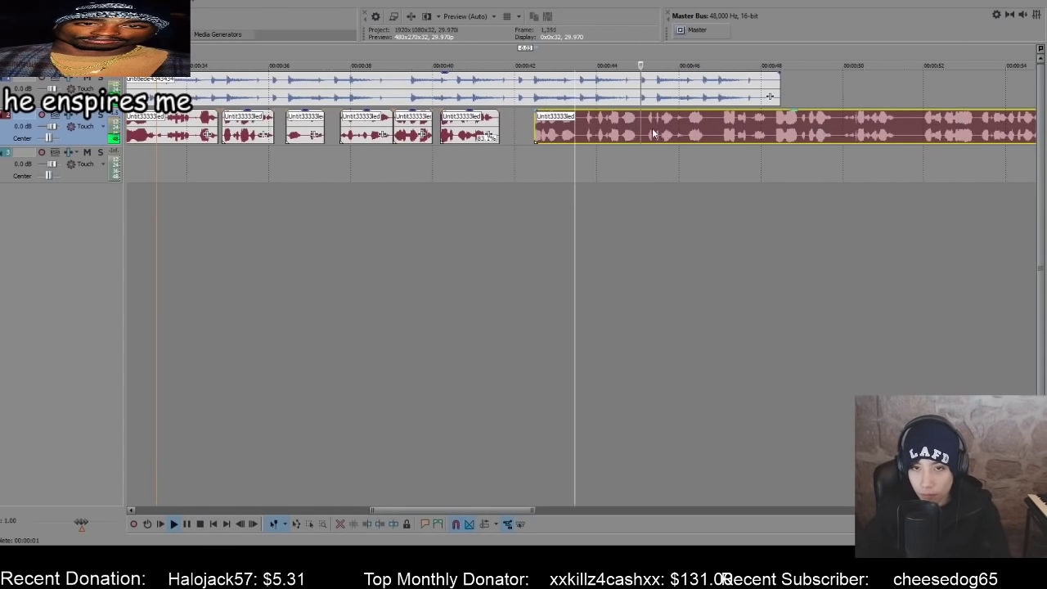
scroll(660, 123, up, 6)
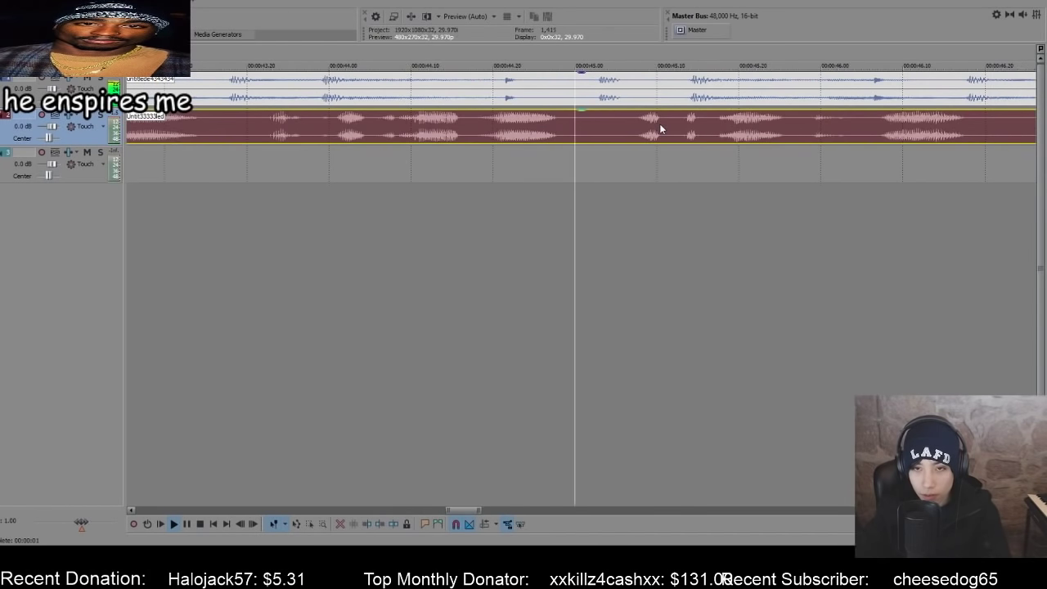
scroll(659, 127, down, 3)
click(594, 124)
key(s)
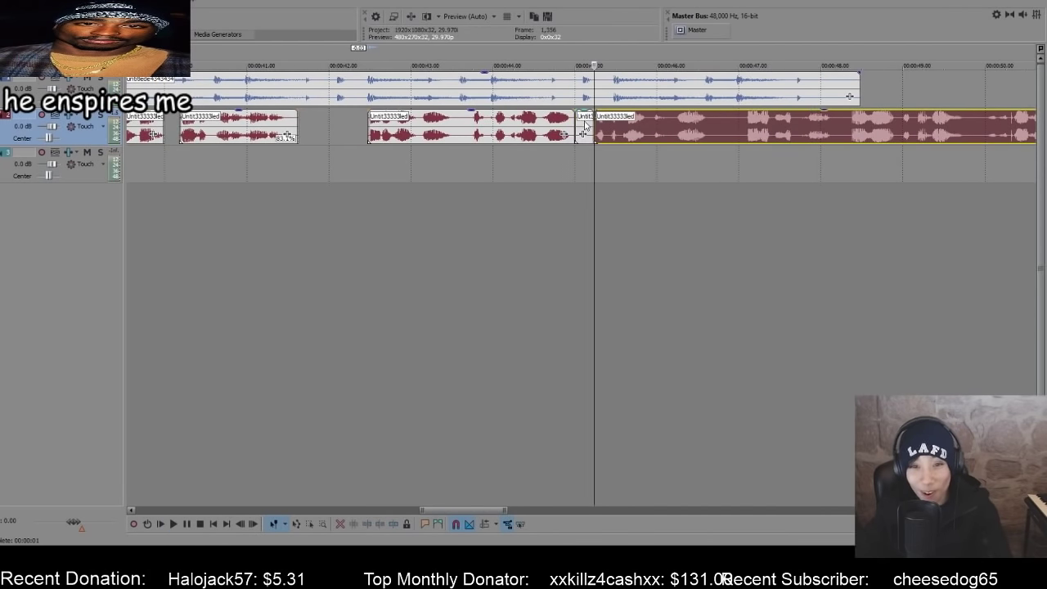
click(585, 124)
key(Delete)
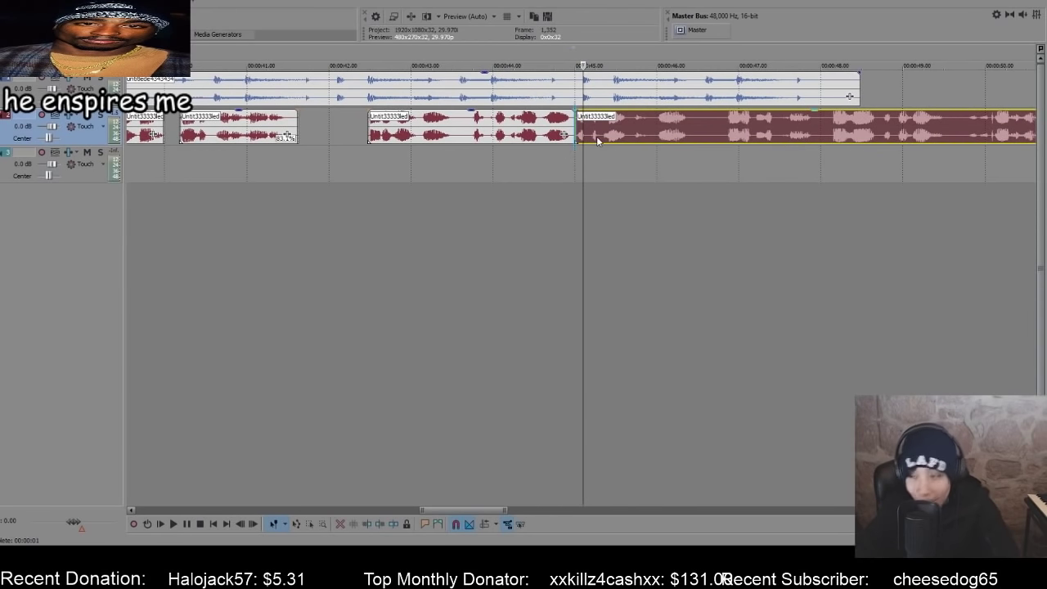
- Play from about 00:00:42.10 and nudge the remaining vocal clip later to about 00:00:45.03
click(357, 224)
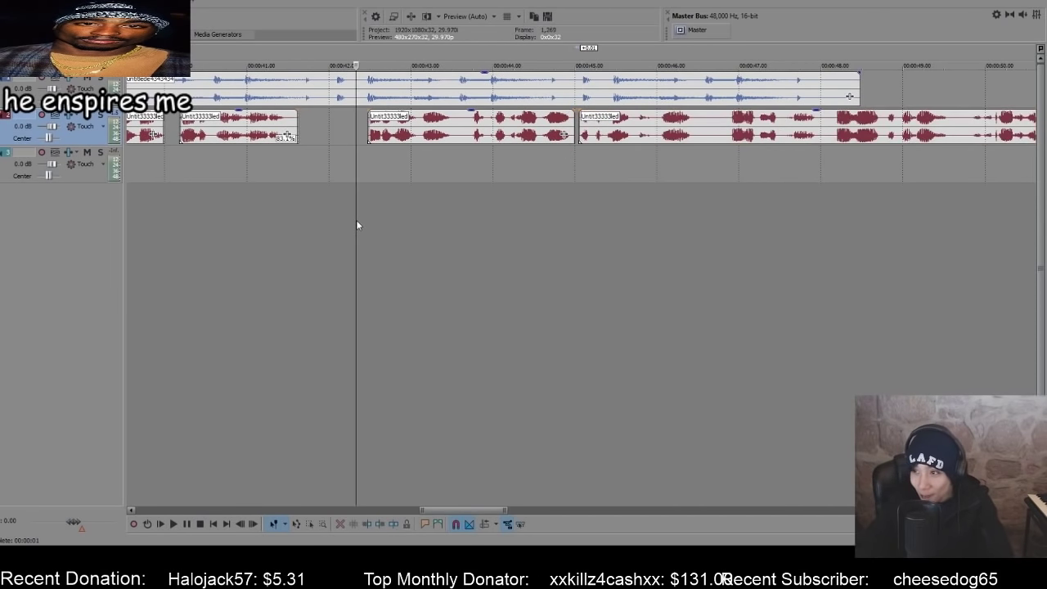
key(space)
drag(611, 127, 618, 133)
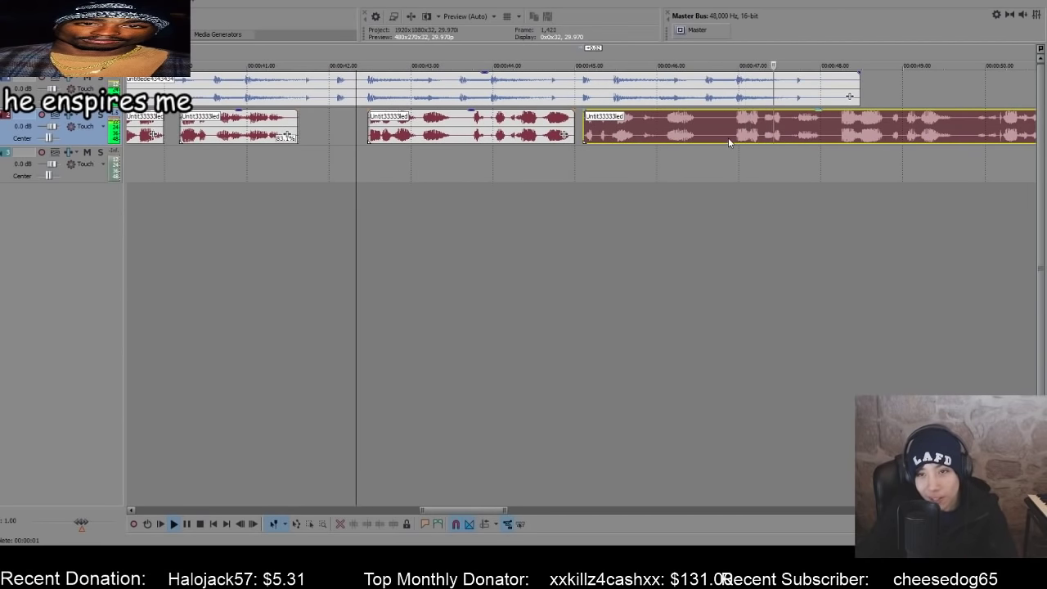
- Split the remaining vocal at about 00:00:48 and trim the end of the beat back to that cut
click(818, 127)
key(s)
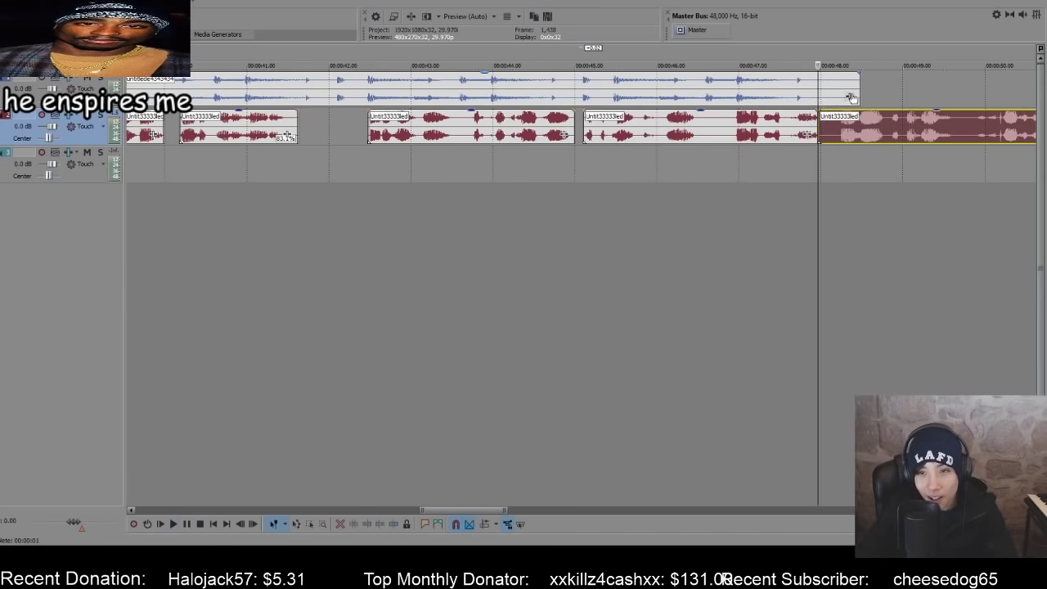
click(819, 97)
scroll(532, 96, down, 5)
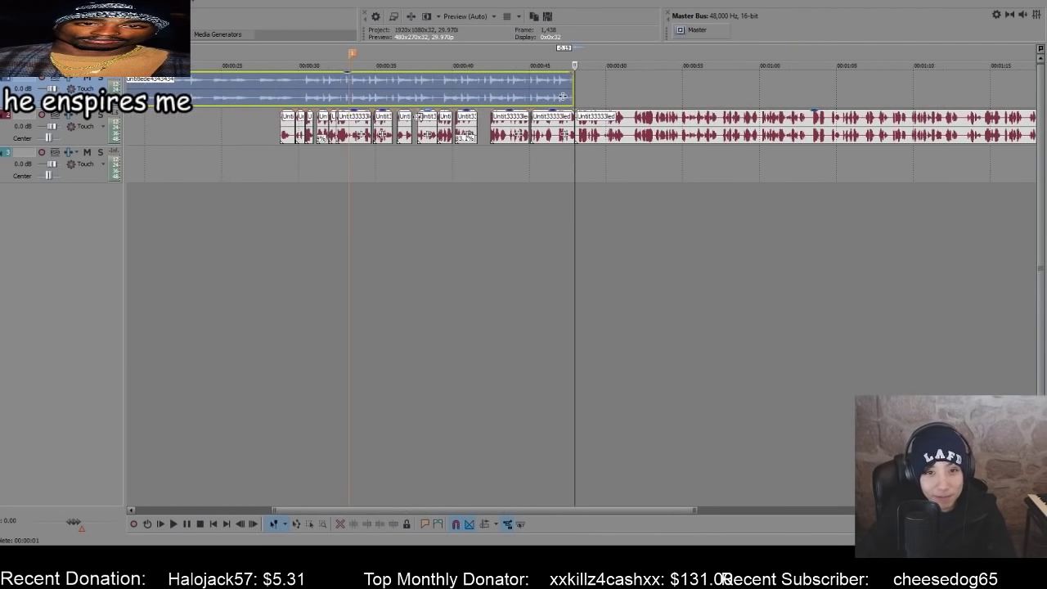
- Mute the vocal track and split the beat at about 00:00:30.12
click(87, 115)
click(304, 85)
scroll(305, 86, up, 5)
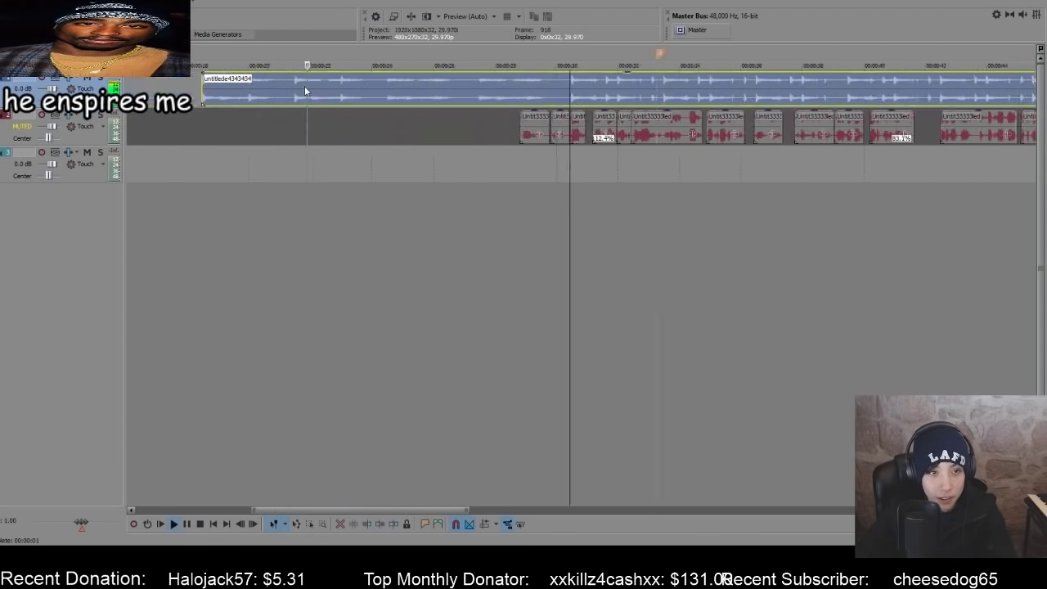
key(space)
key(s)
scroll(547, 93, down, 3)
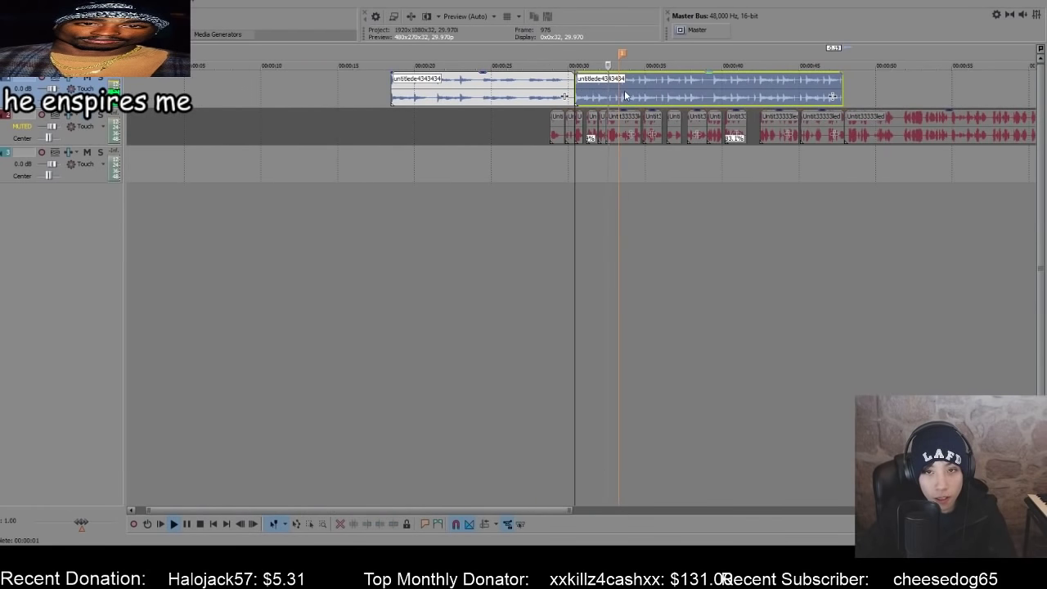
- Duplicate the second beat section after itself and shift the copy to start at about 00:00:48.09
click(830, 90)
click(643, 86)
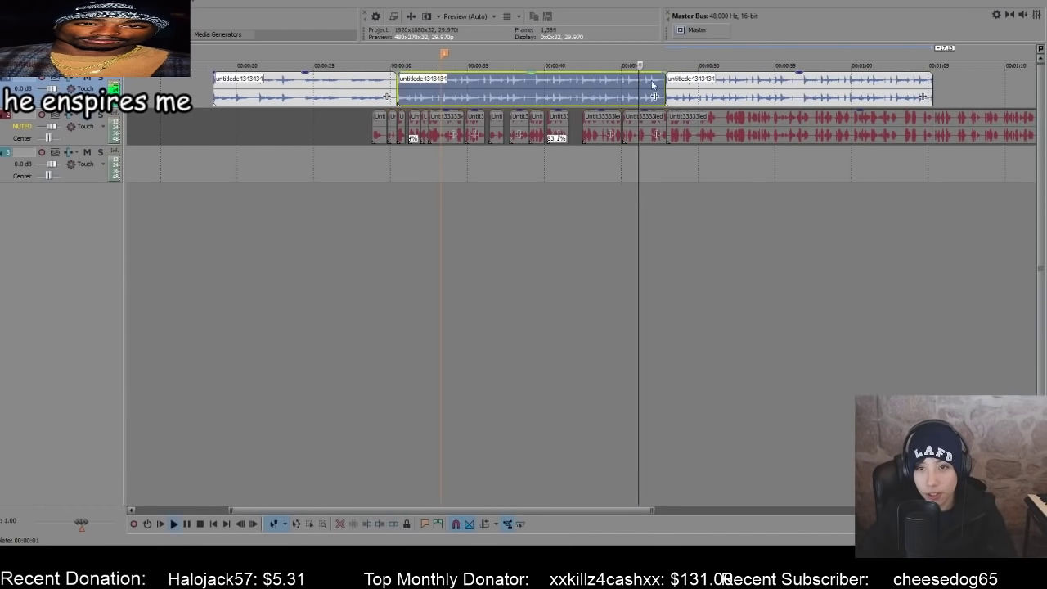
scroll(695, 83, up, 5)
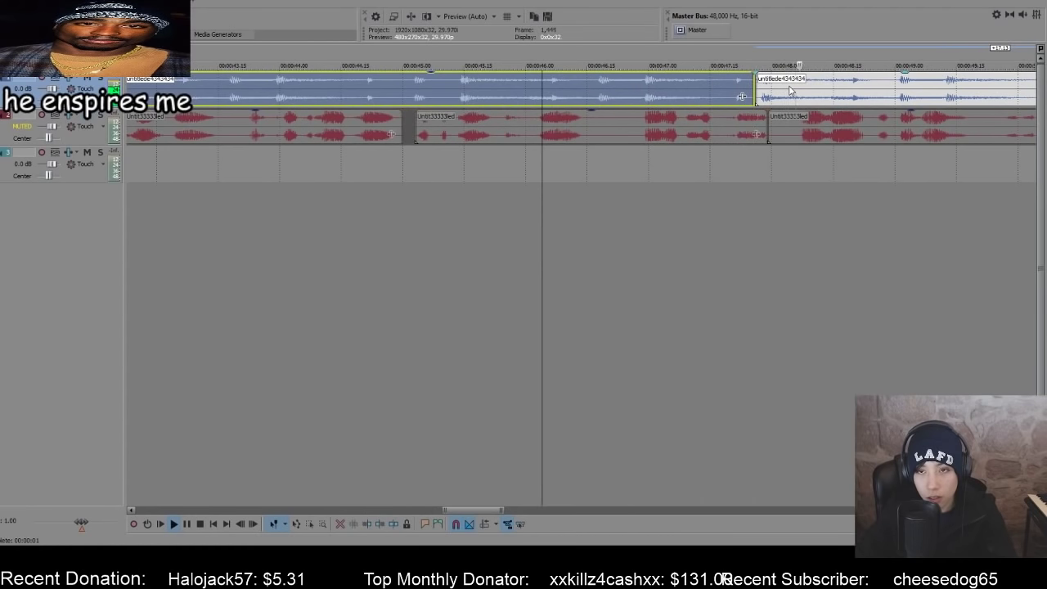
drag(791, 90, 846, 90)
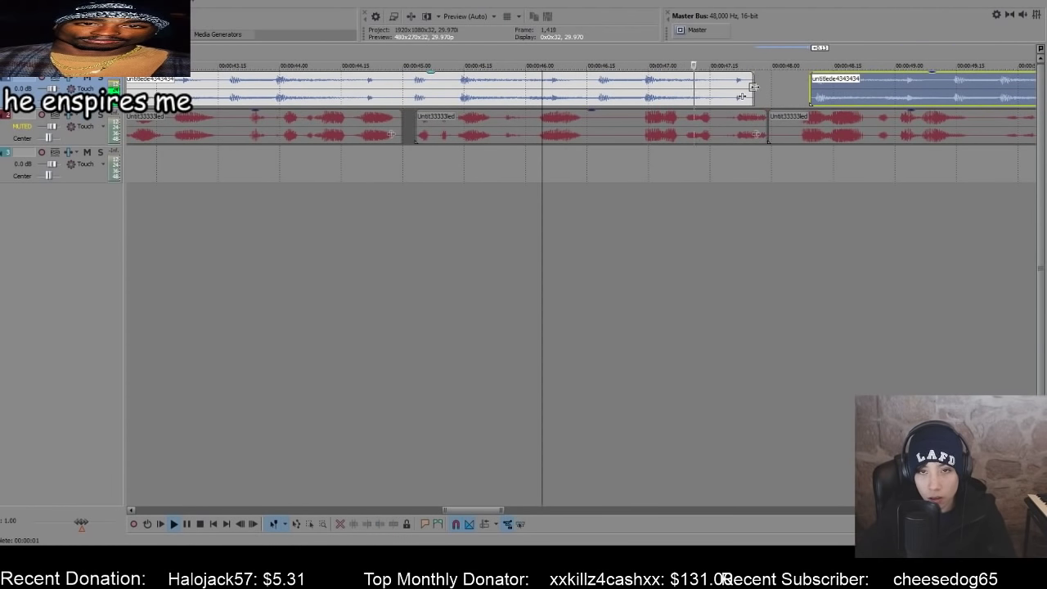
- Nudge the beat copy earlier to about 00:00:48.07 during playback and extend the preceding beat section to meet it
key(space)
key(space)
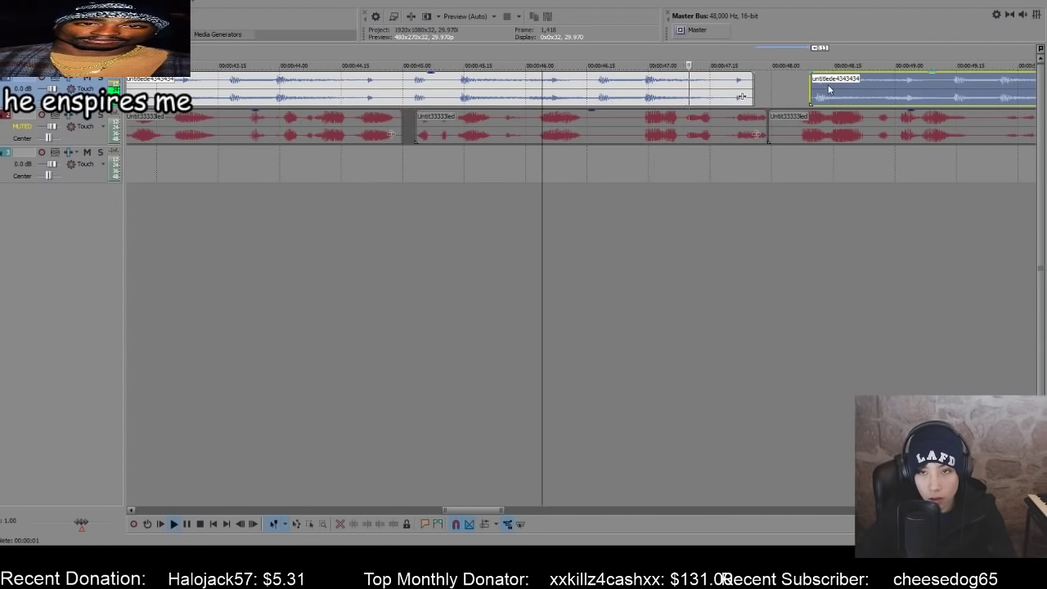
mouse_move(828, 90)
mouse_down()
mouse_move(840, 92)
mouse_move(818, 96)
mouse_up()
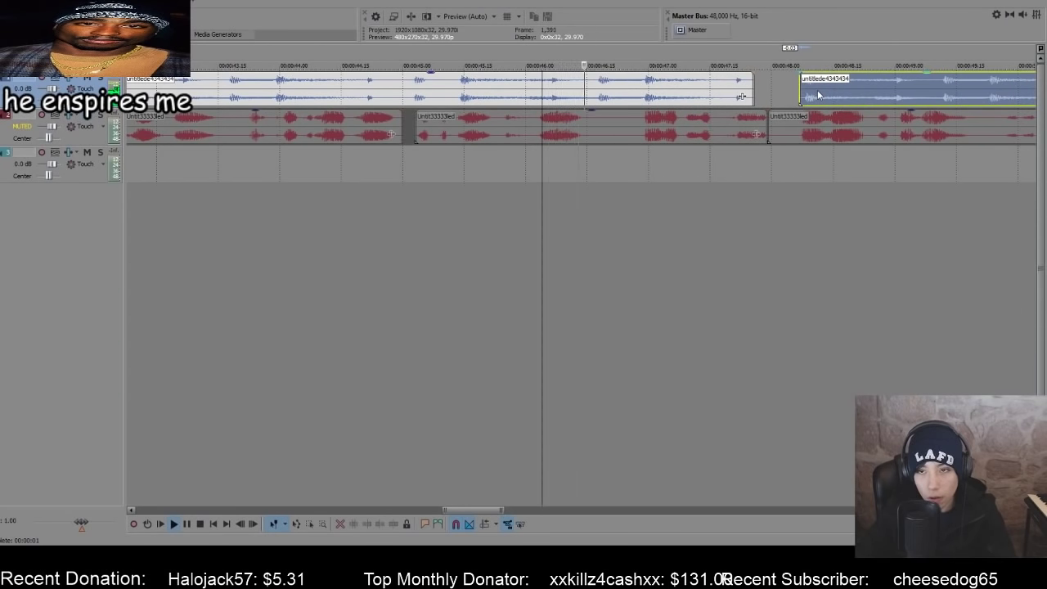
key(space)
drag(753, 97, 809, 95)
key(space)
scroll(802, 95, down, 3)
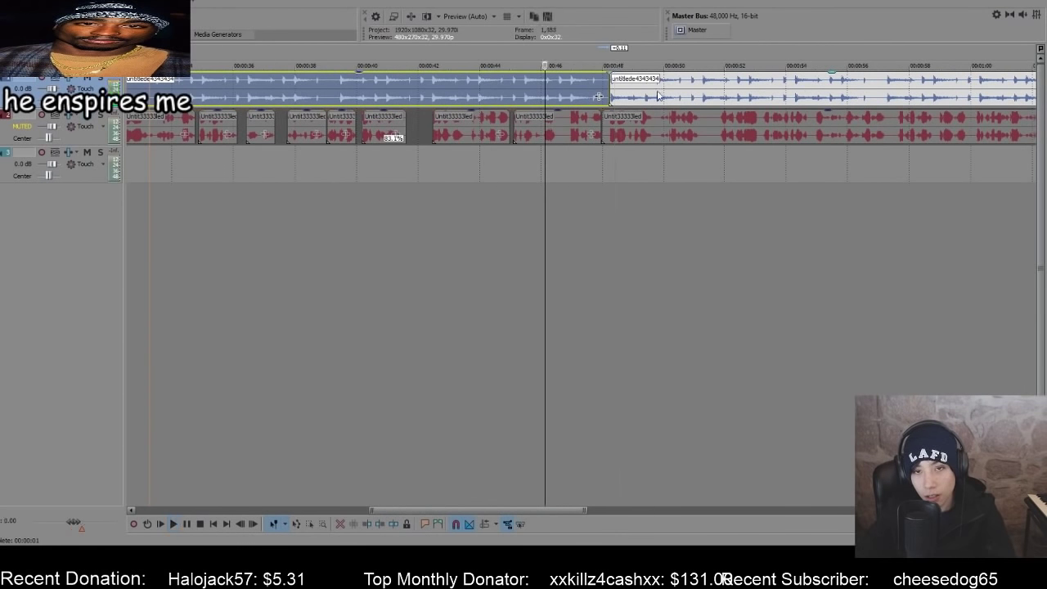
- Move the beat copy later to about 00:00:48.13 and extend the preceding beat section to close the gap
click(590, 85)
scroll(592, 90, up, 3)
key(space)
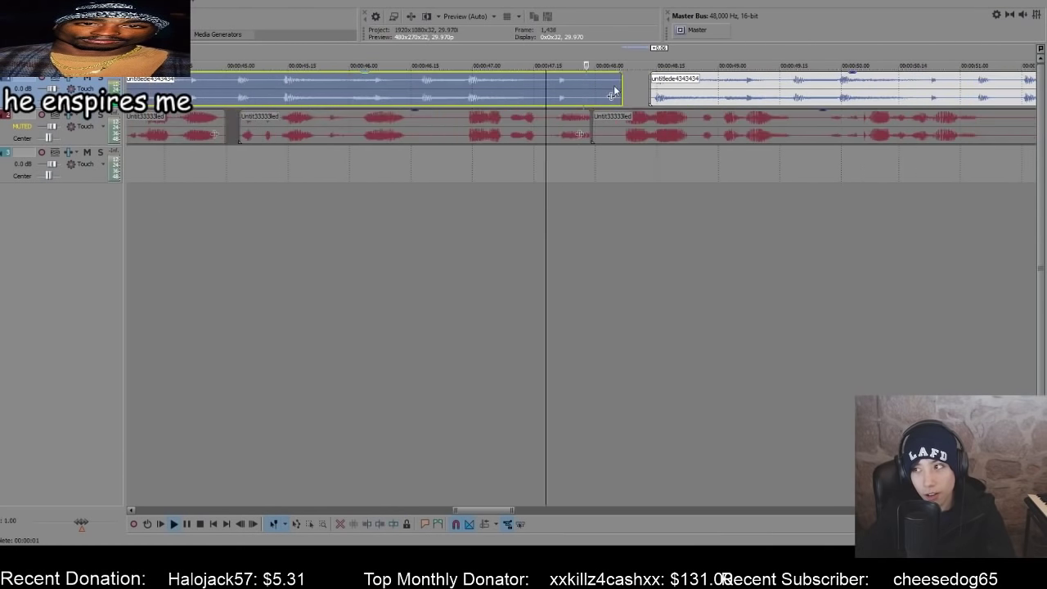
scroll(540, 183, down, 5)
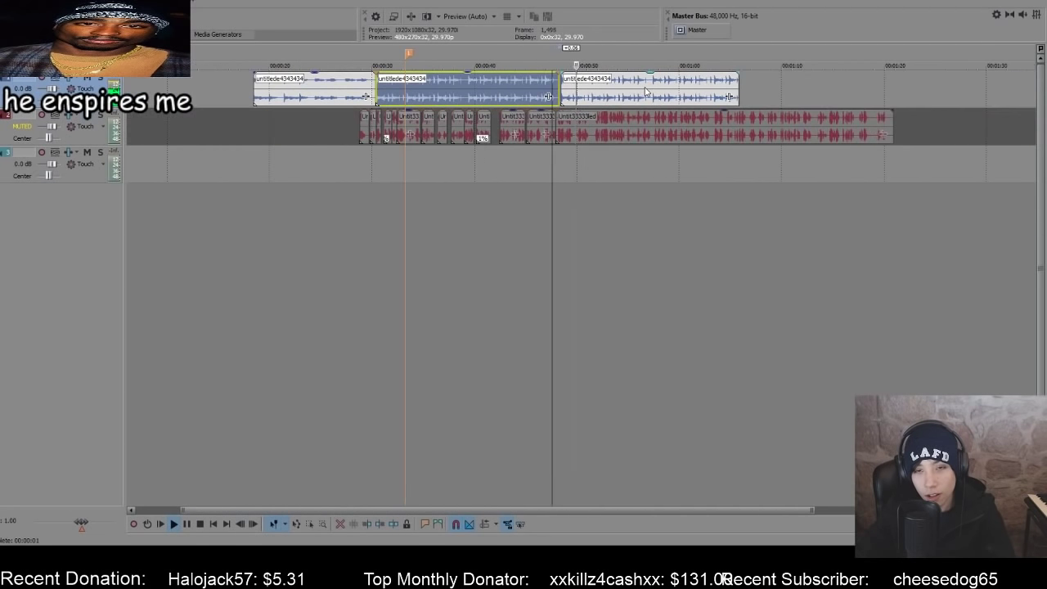
click(540, 188)
scroll(506, 162, up, 4)
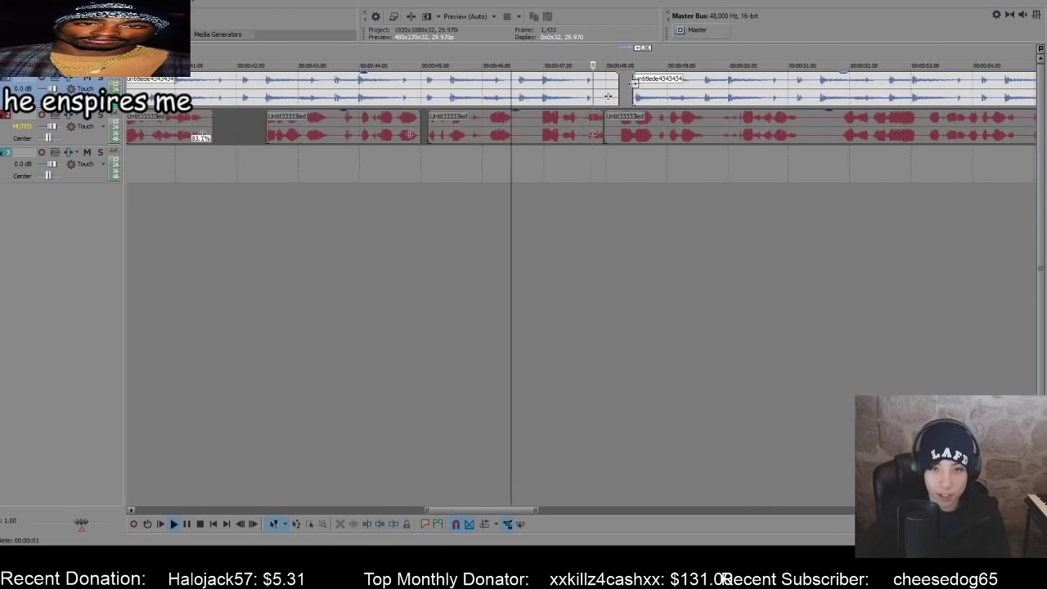
click(616, 93)
scroll(623, 95, down, 5)
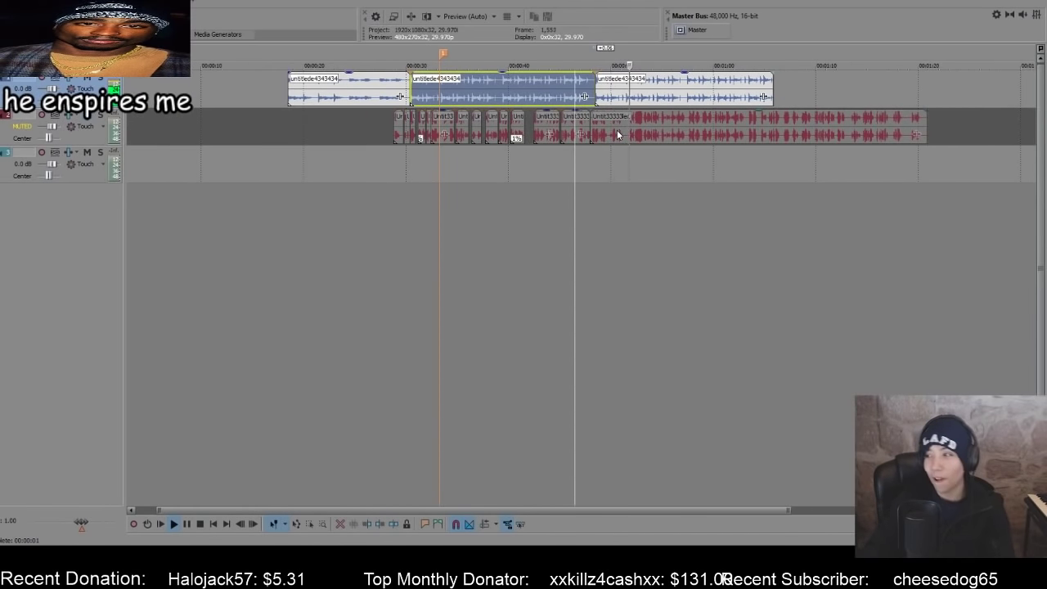
- Unmute the vocal track and play the beat with the vocals from about 00:00:30.12
scroll(617, 129, down, 2)
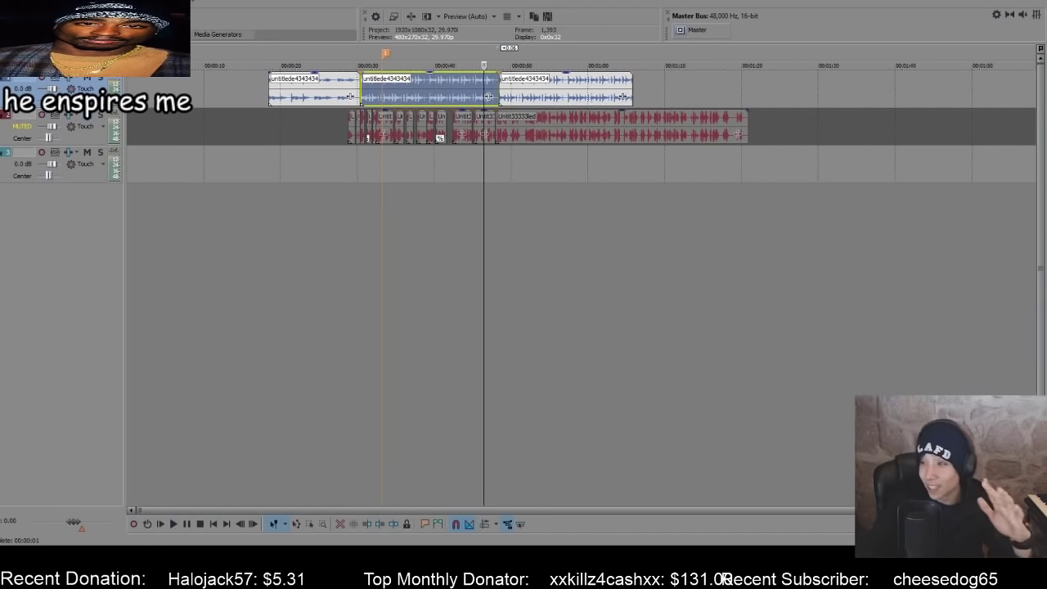
click(342, 196)
click(361, 191)
click(96, 116)
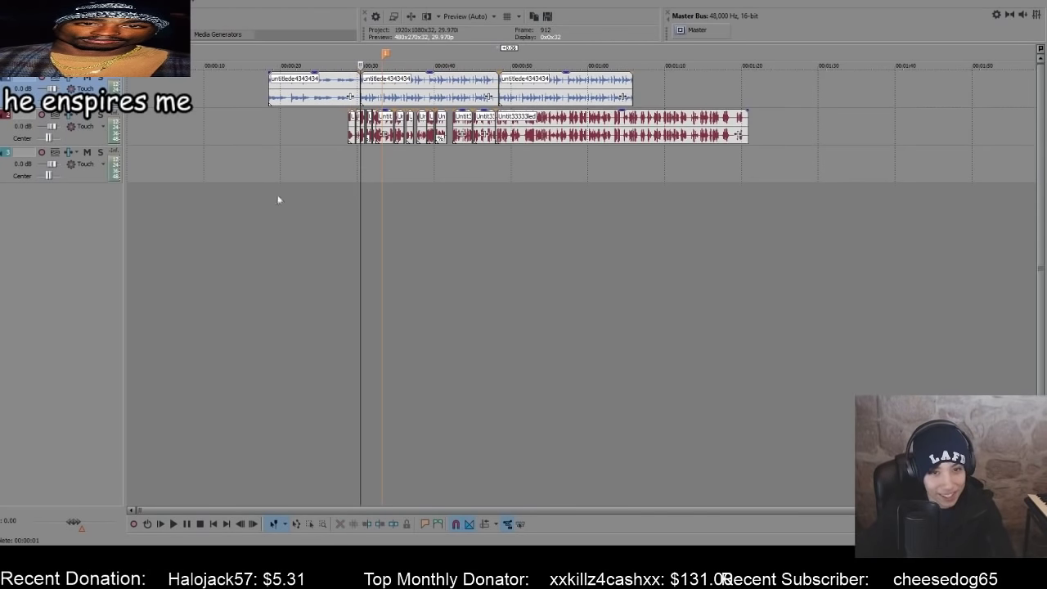
key(space)
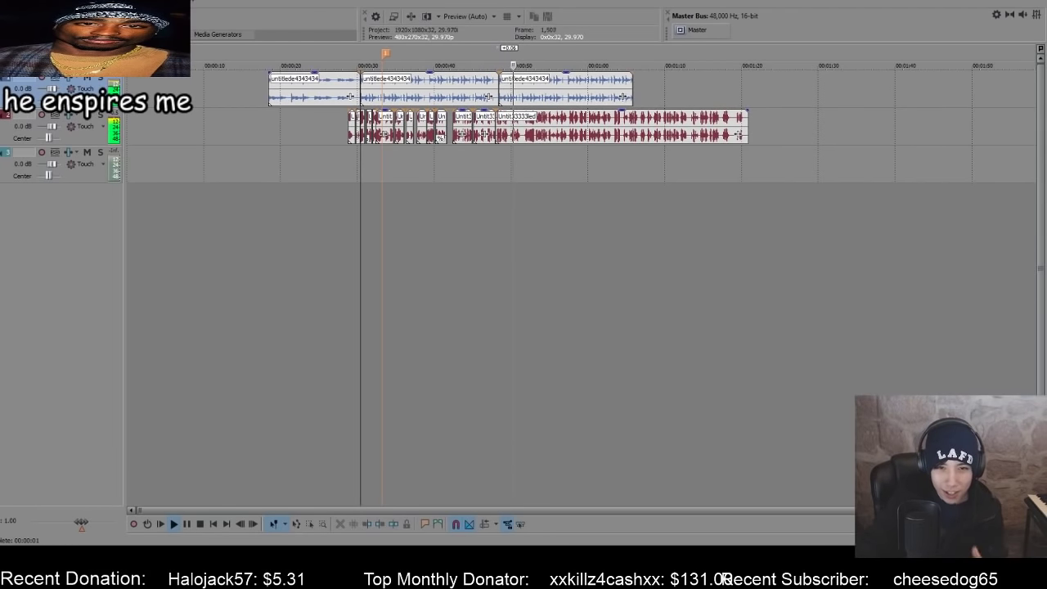
- Split the remaining long vocal at about 00:00:49.25 and play the section from the start of the beat copy
scroll(548, 131, up, 5)
click(548, 131)
key(space)
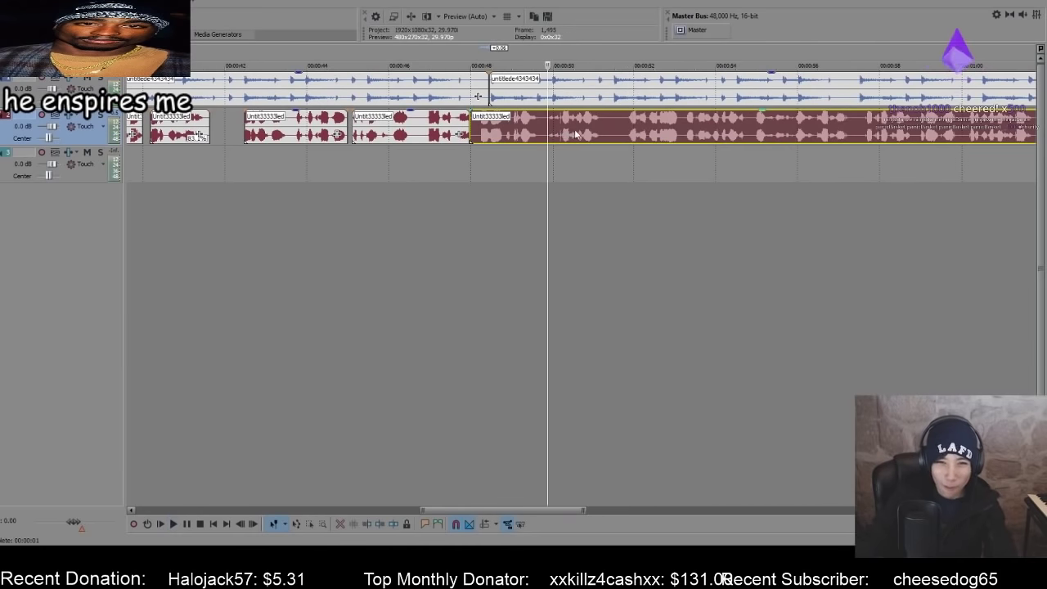
key(s)
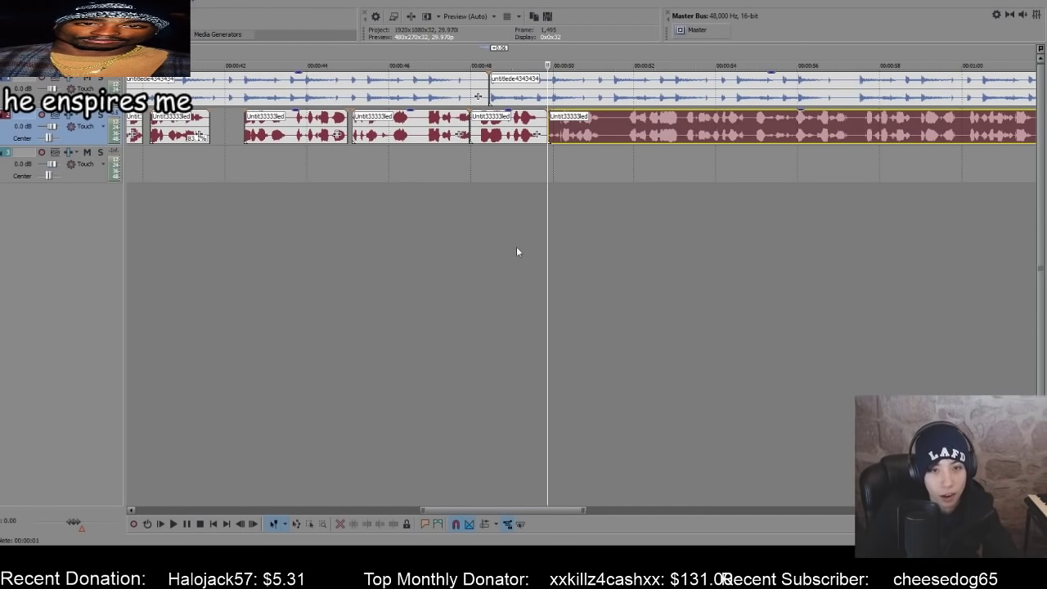
click(485, 245)
key(space)
scroll(491, 233, down, 3)
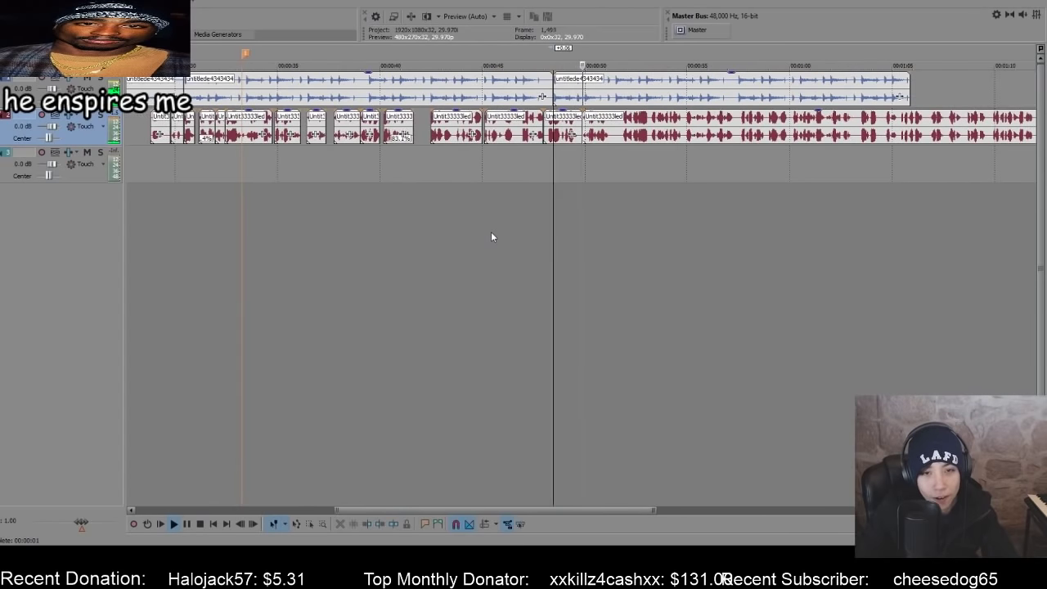
- Play the beat with the vocals from about 00:00:47.14 to check the latest vocal split
click(620, 139)
scroll(620, 139, up, 5)
click(179, 211)
scroll(354, 184, down, 3)
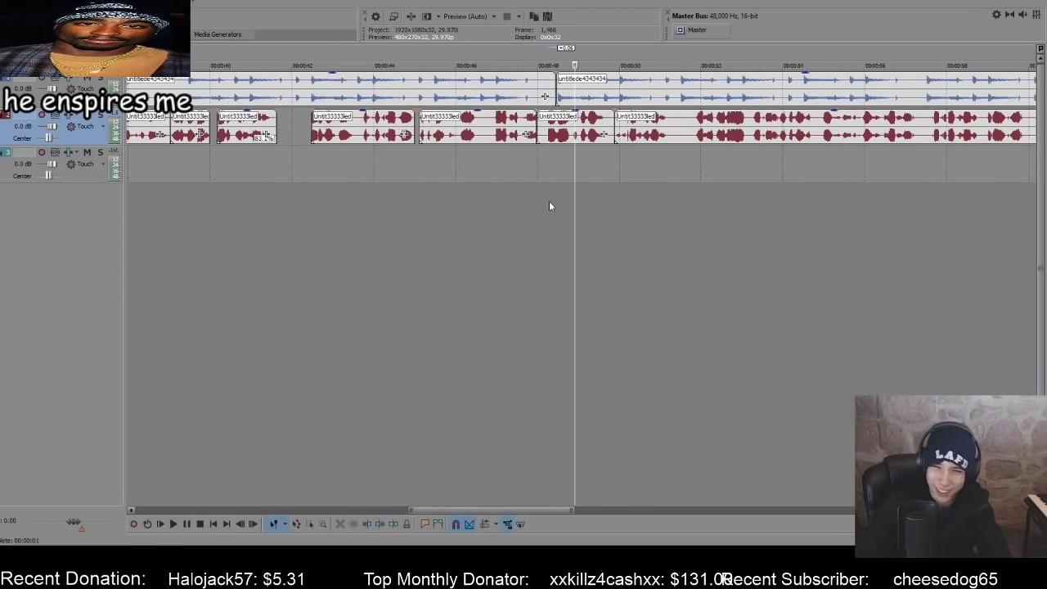
click(516, 205)
key(space)
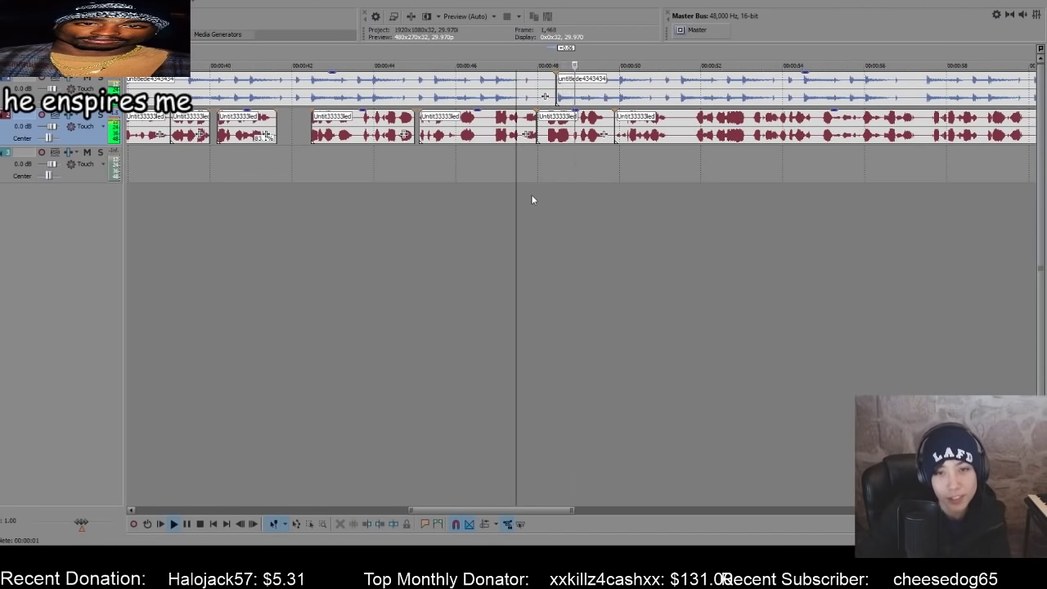
- Split the long vocal at about 00:00:51.06, delete the silence before the next phrase, and start the remaining vocals at about 00:00:51.14
scroll(589, 160, up, 2)
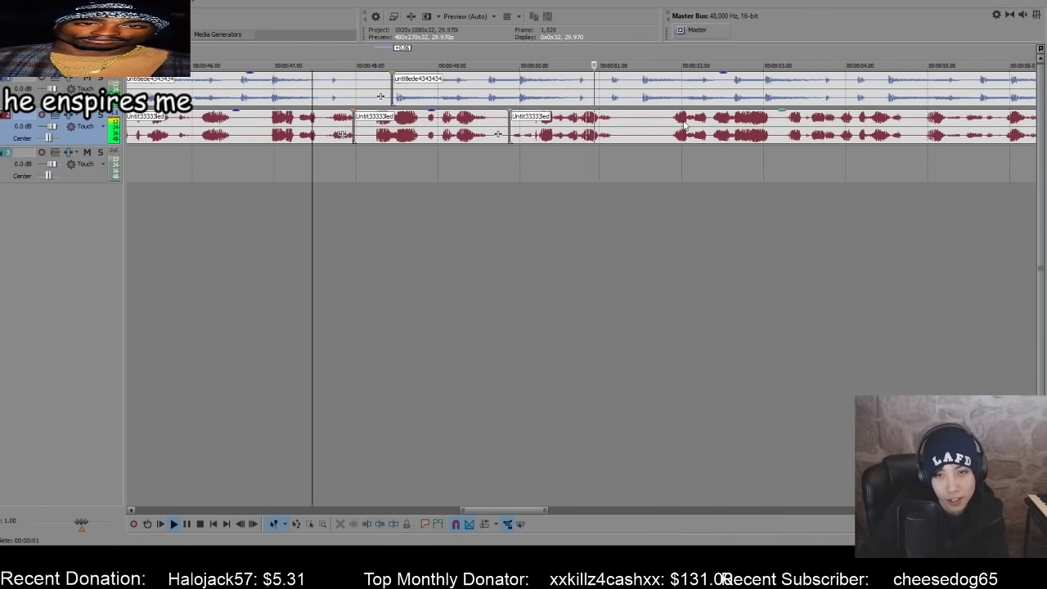
click(637, 133)
click(670, 125)
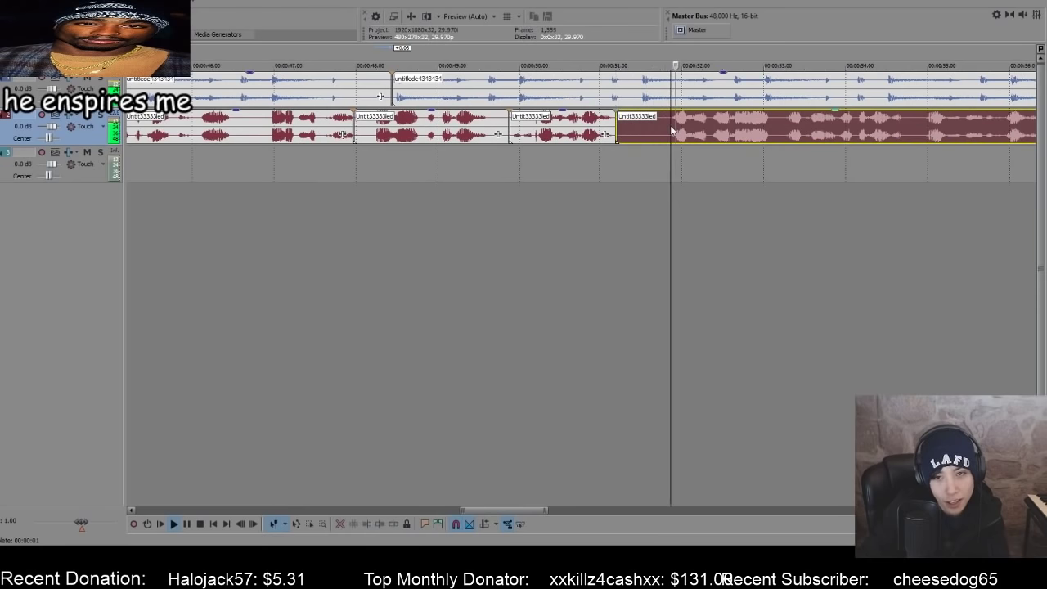
key(s)
key(Delete)
drag(689, 125, 667, 133)
click(566, 166)
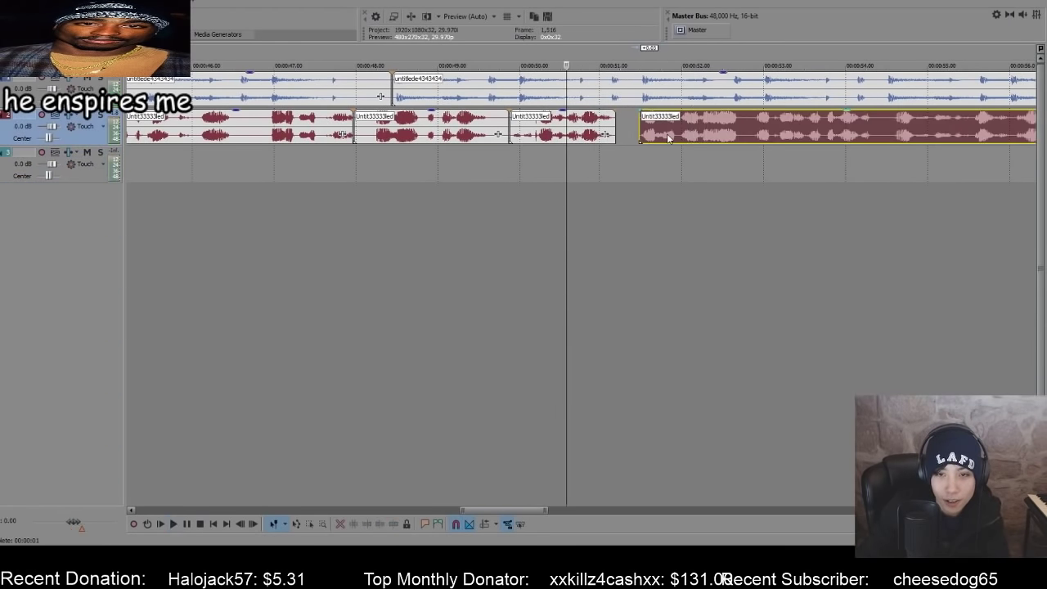
- Delete the short fragment at the start of the remaining vocals, close up to about 00:00:51.15, and play from 00:00:50.00
click(680, 139)
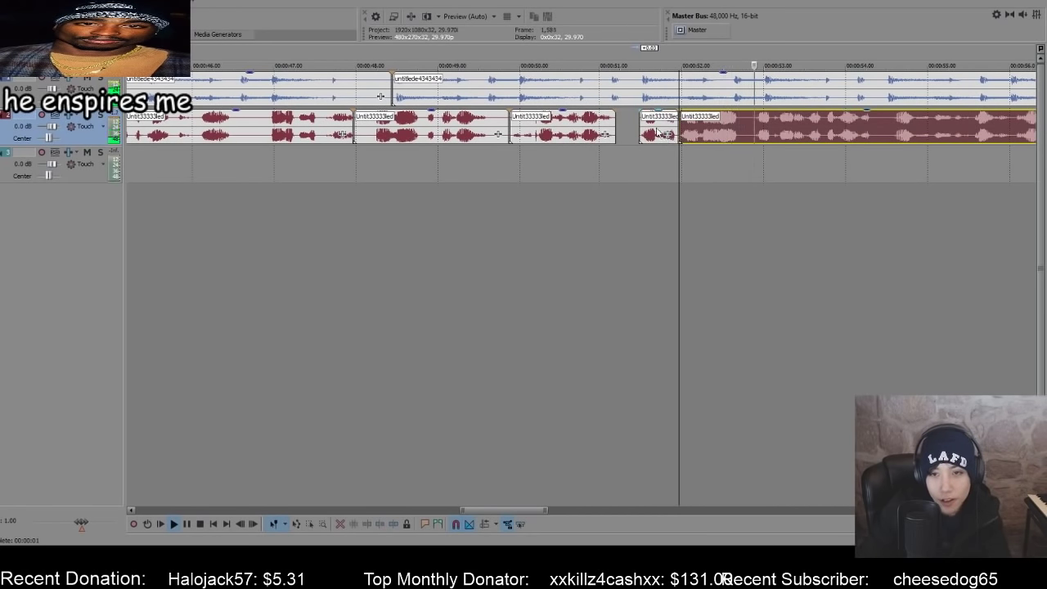
click(661, 126)
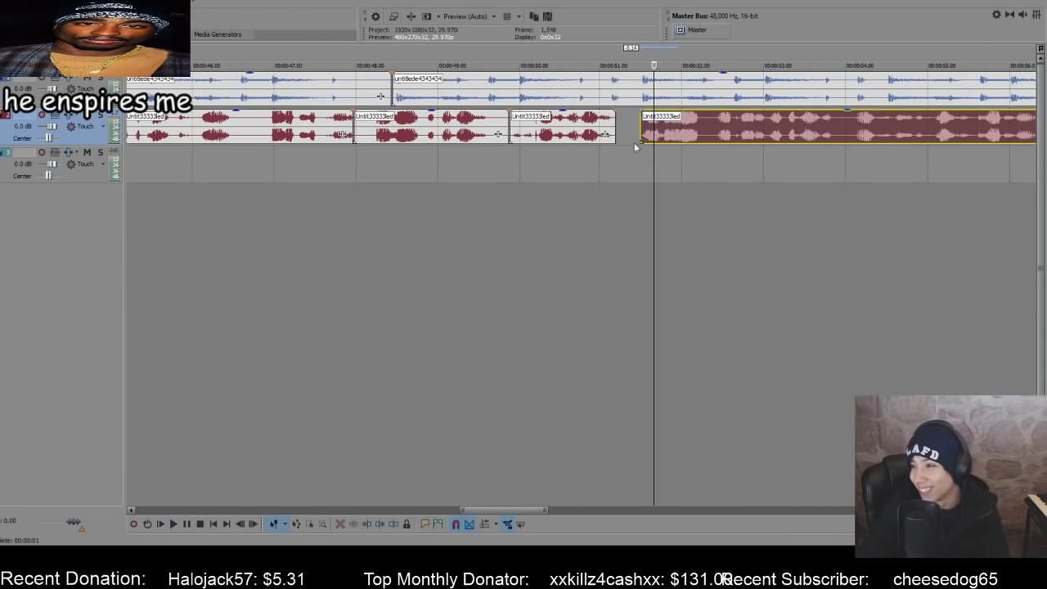
scroll(659, 138, down, 2)
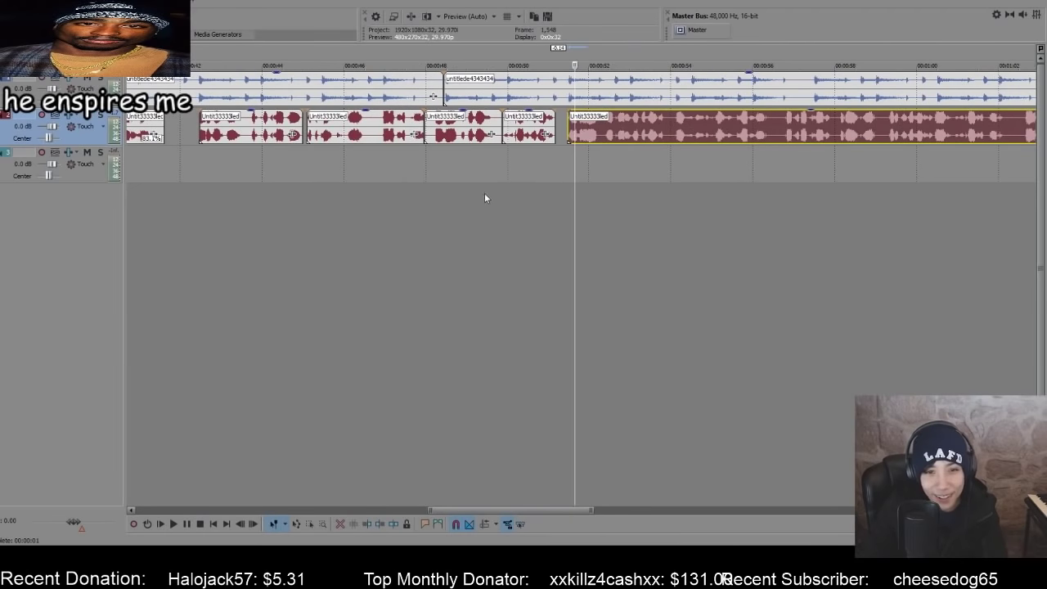
click(508, 178)
key(space)
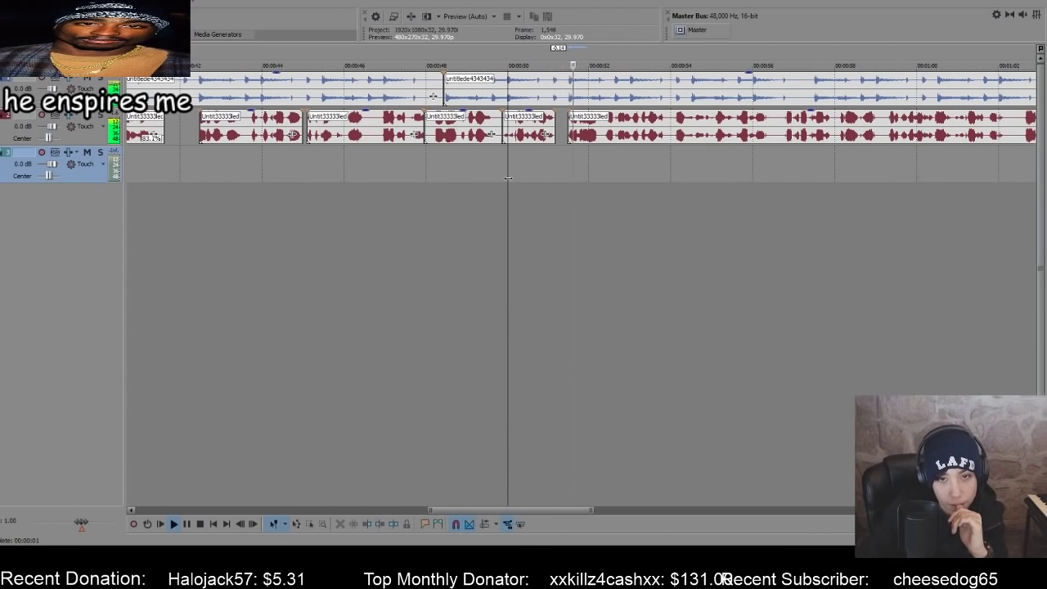
- Cut out the vocals between about 00:00:51.15 and 00:00:54.03 and move the remaining vocals back to about 00:00:51.16
click(675, 130)
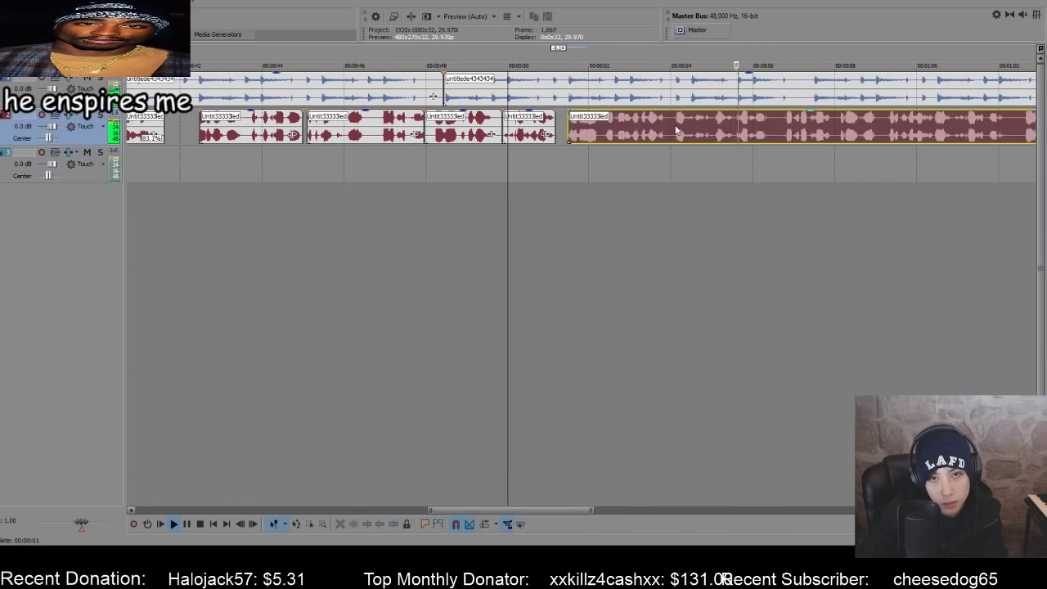
key(s)
scroll(646, 125, down, 5)
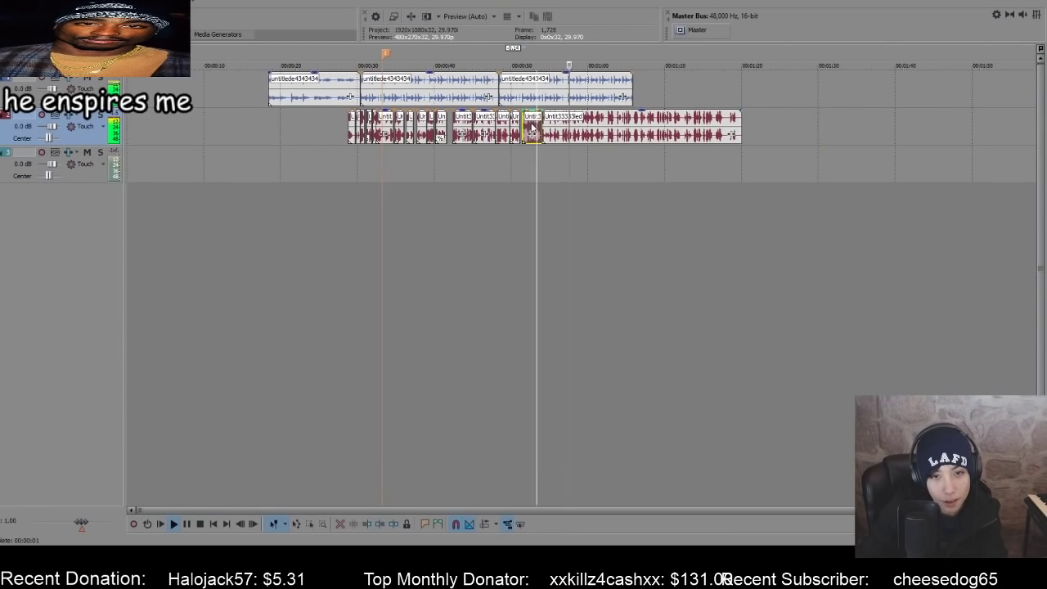
scroll(560, 139, up, 8)
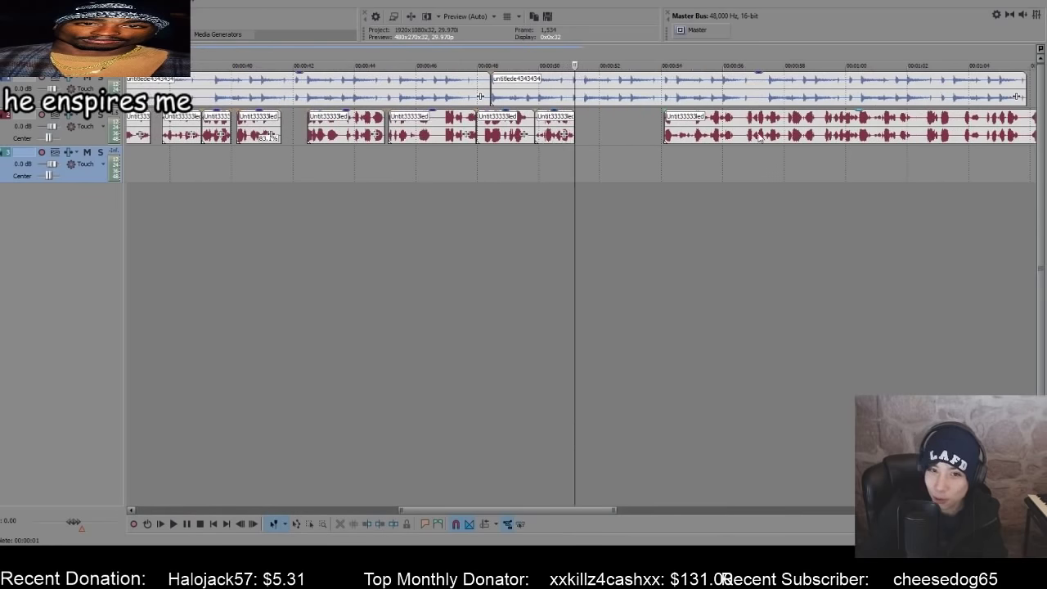
click(681, 131)
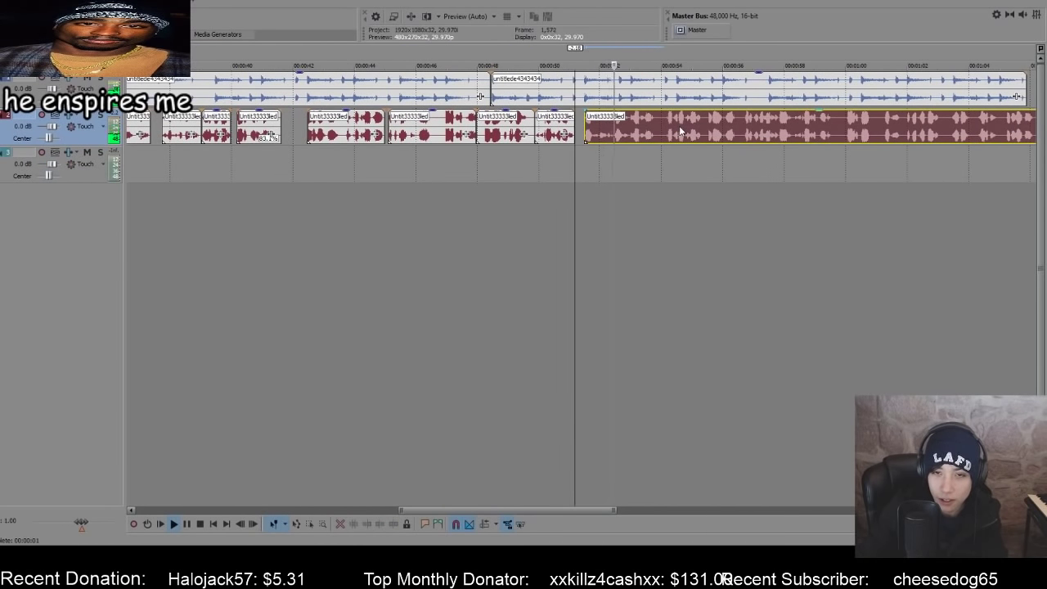
- Nudge the remaining long vocal 5 frames earlier to about 00:00:51.11
scroll(679, 131, up, 3)
key(space)
drag(679, 131, 669, 131)
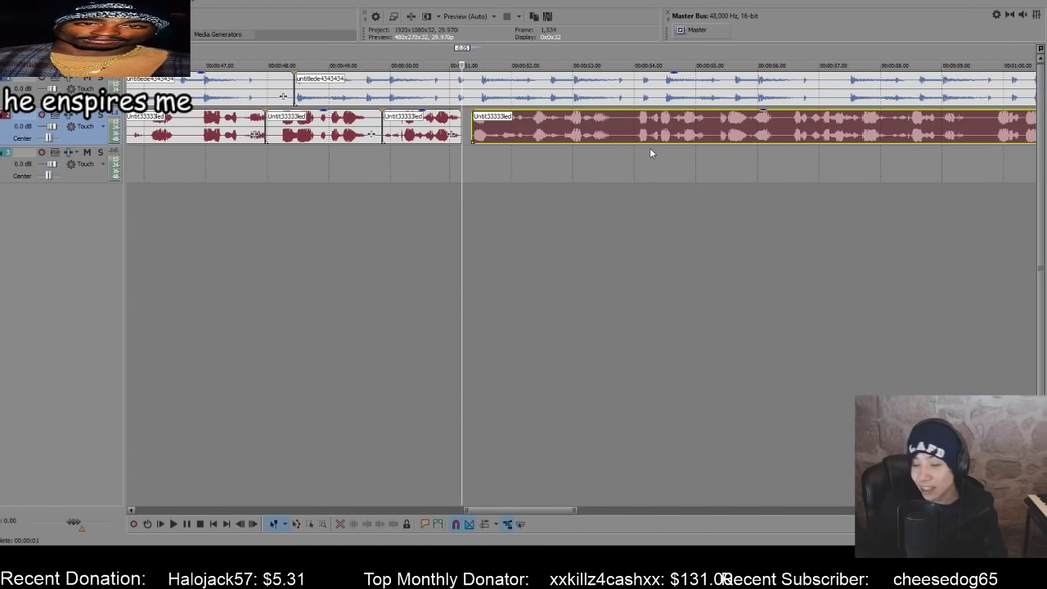
scroll(135, 424, up, 1)
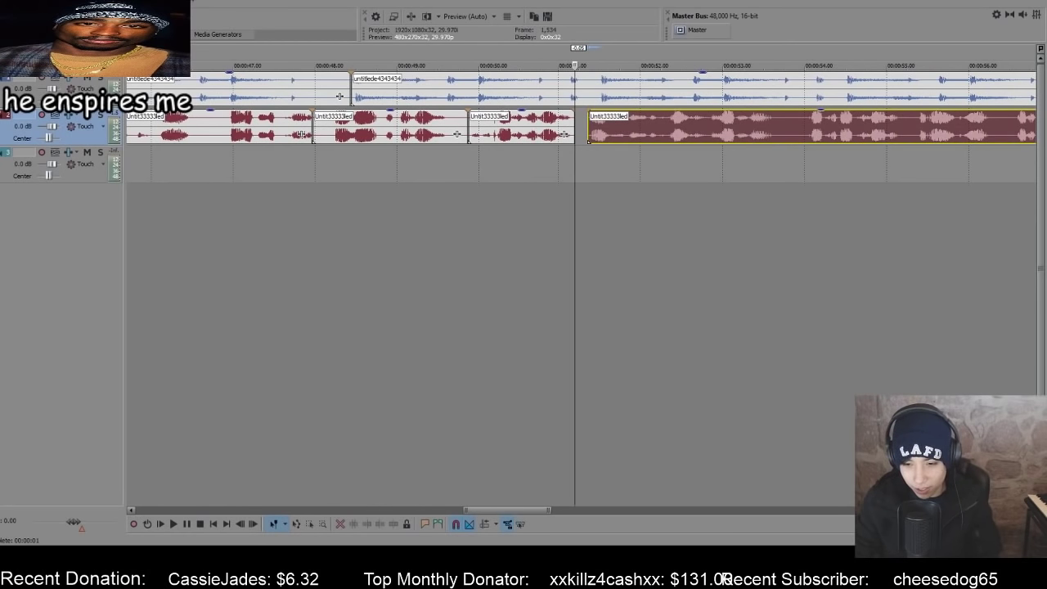
- Try the short untitlede2e2e2 clip on the third track at about 00:00:51.08 and play the passage
drag(370, 170, 602, 172)
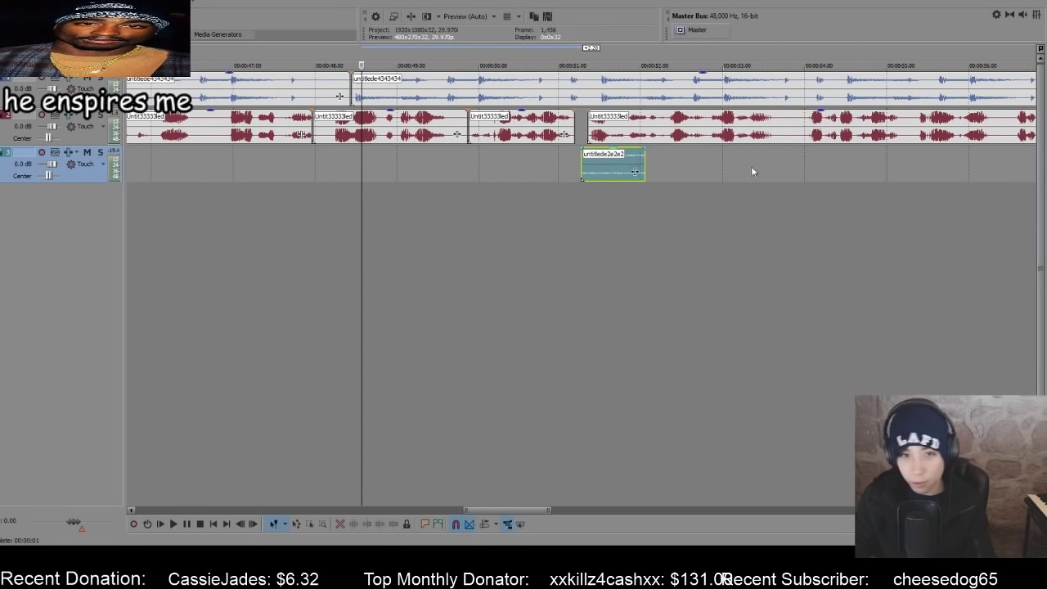
click(543, 218)
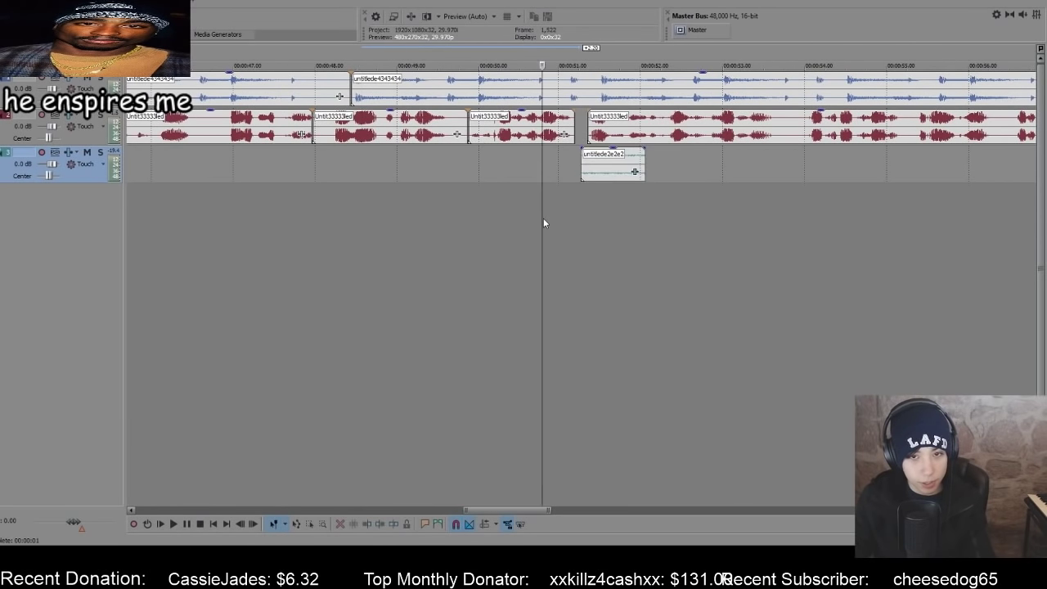
key(space)
key(space)
key(space)
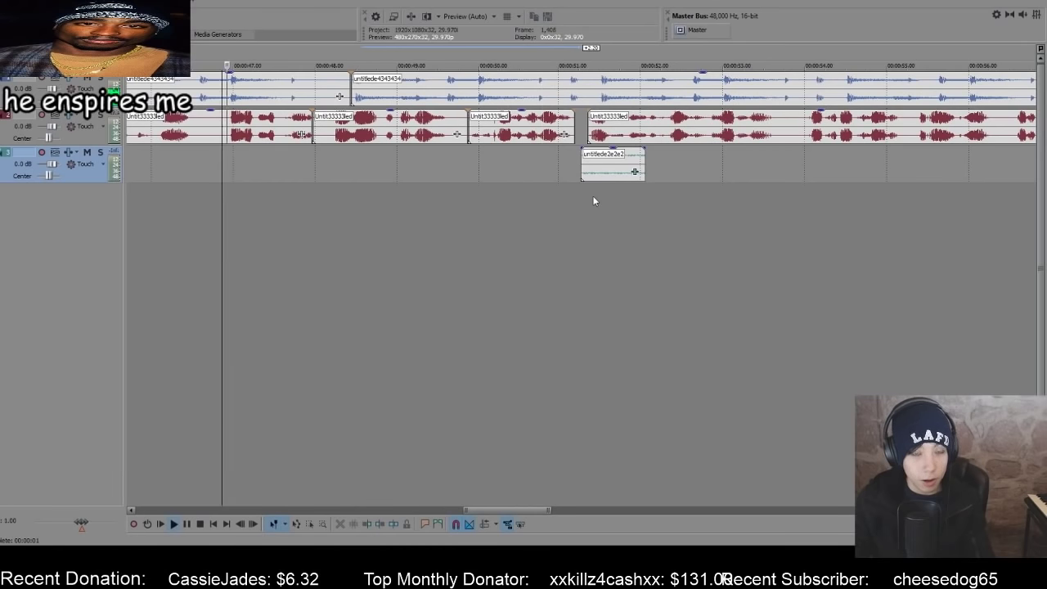
- Move the untitlede2e2e2 clip to the vocal cut at about 00:00:47.29 and fade it out over its full length
drag(613, 170, 322, 172)
key(space)
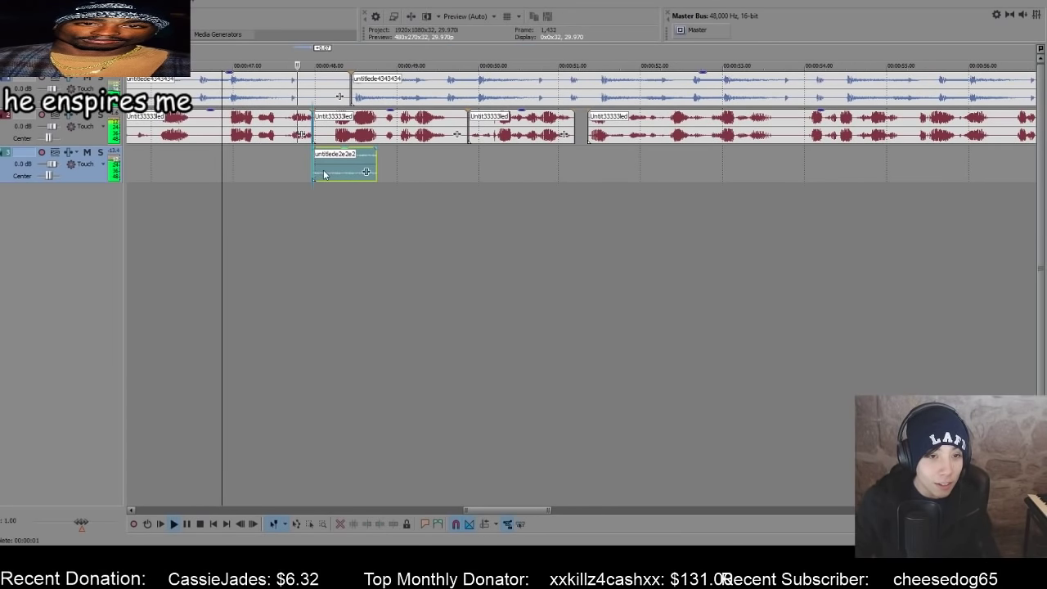
drag(377, 153, 313, 154)
key(space)
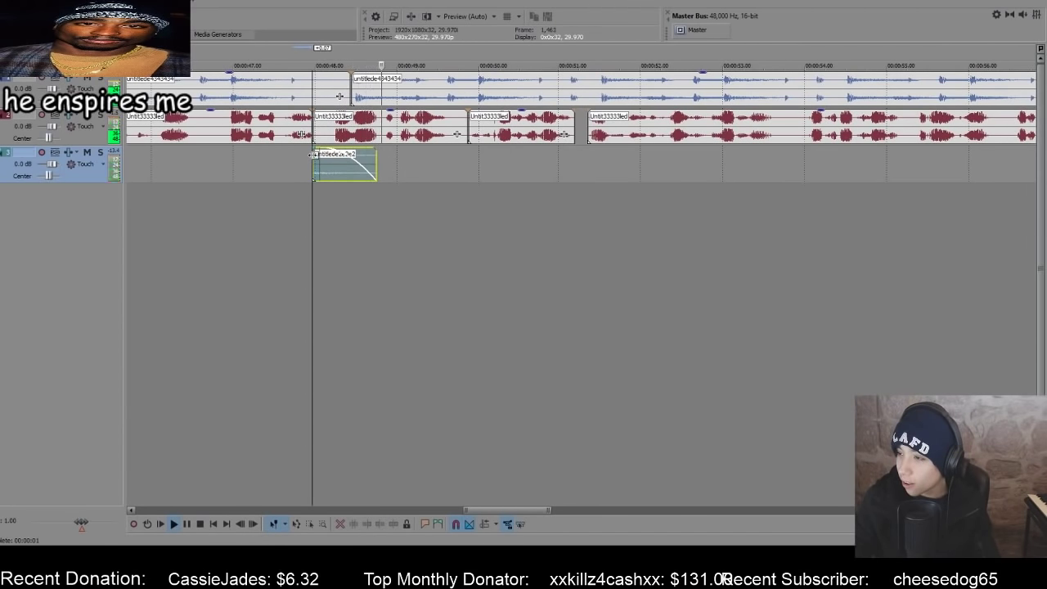
- Play the song from about 00:00:30.12, split the long vocal at about 00:00:53.28, and start the remaining vocals at about 00:00:54.10
scroll(306, 248, down, 5)
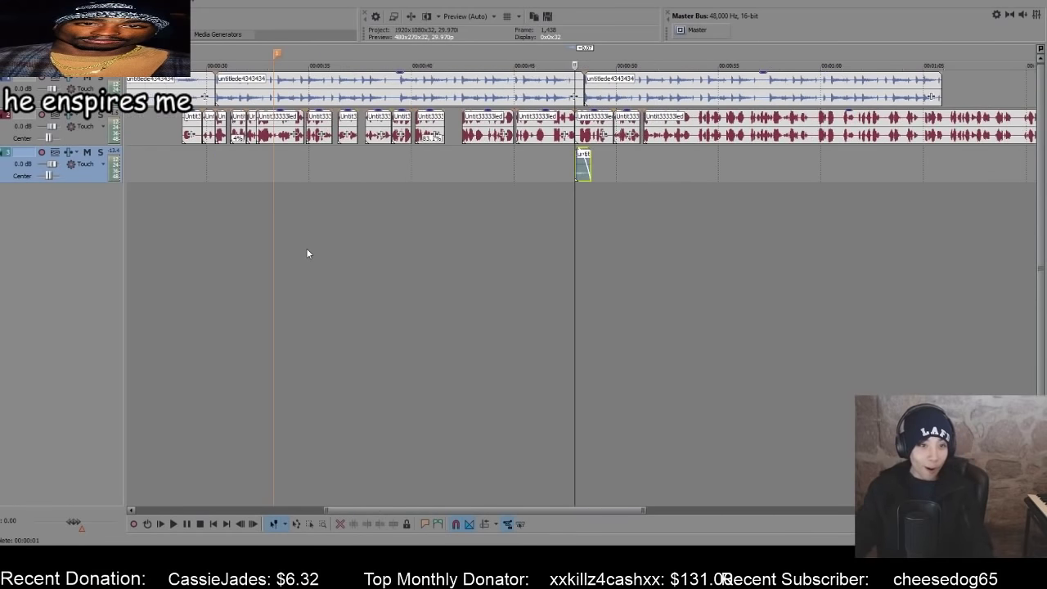
click(211, 208)
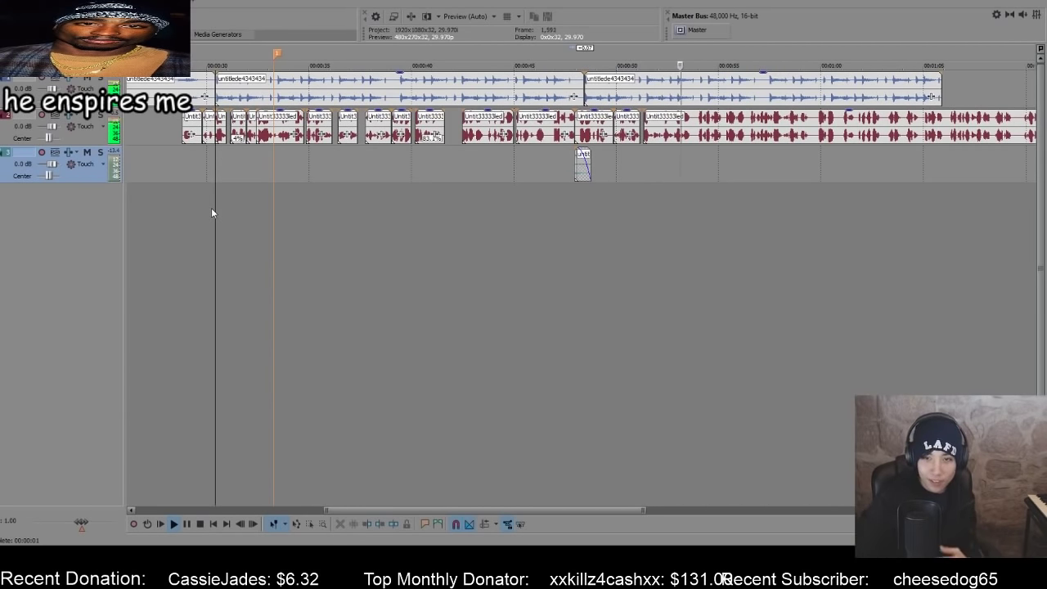
scroll(703, 122, up, 4)
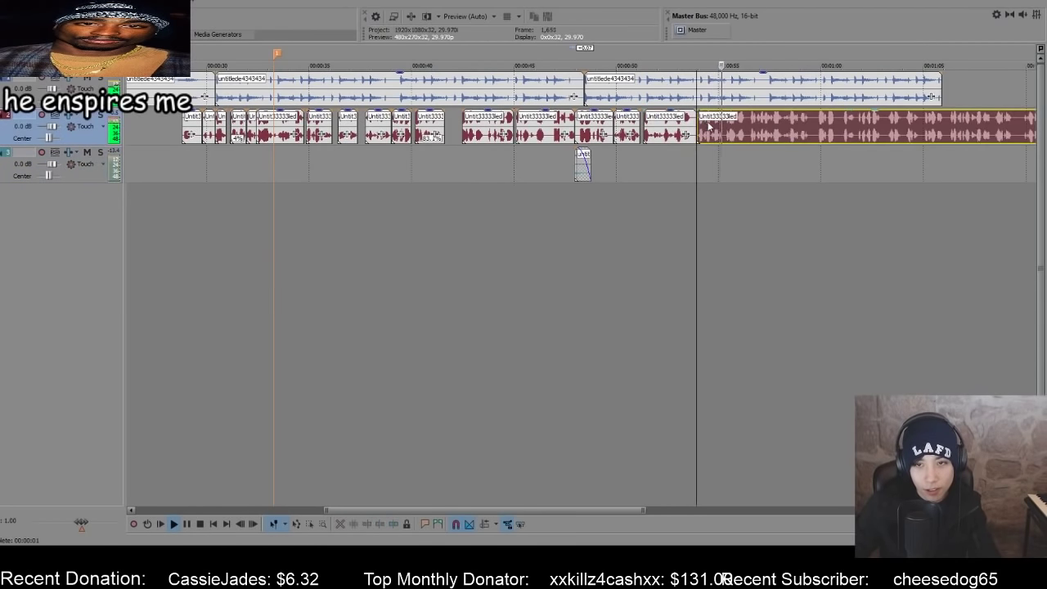
click(711, 122)
mouse_move(711, 122)
mouse_down()
mouse_move(749, 127)
mouse_move(731, 135)
mouse_up()
key(space)
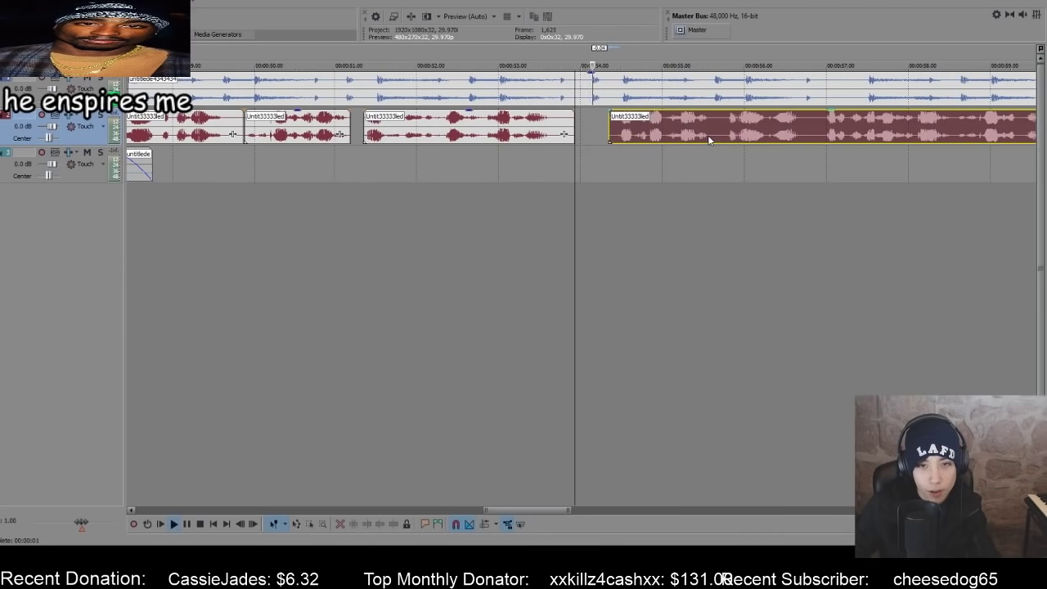
- Split the remaining vocals at about 00:00:56.28, shift the later part 3 frames later, and play from about 00:00:54.07
scroll(708, 135, down, 2)
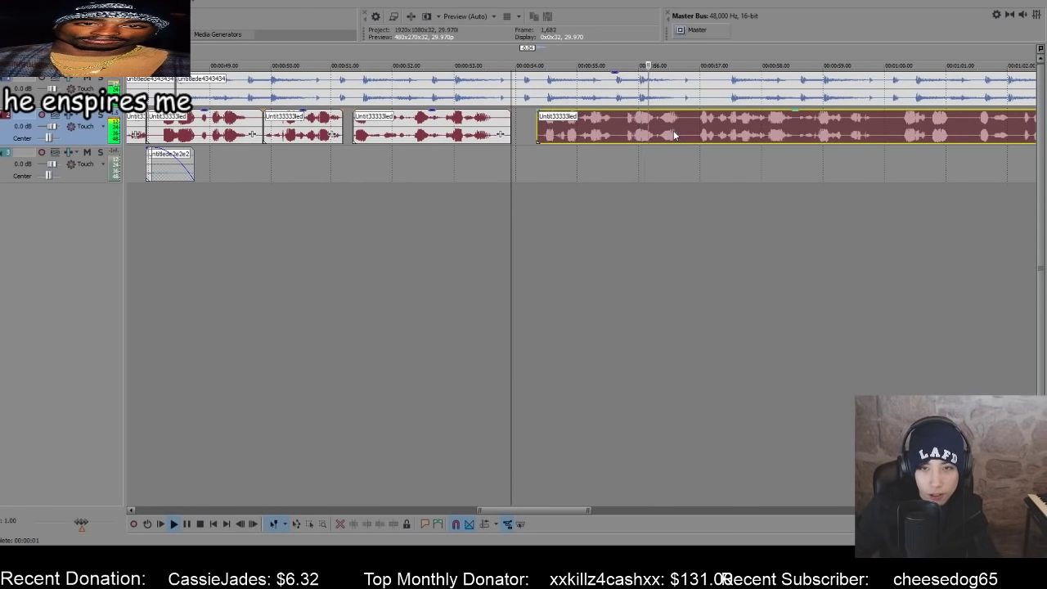
click(695, 131)
key(s)
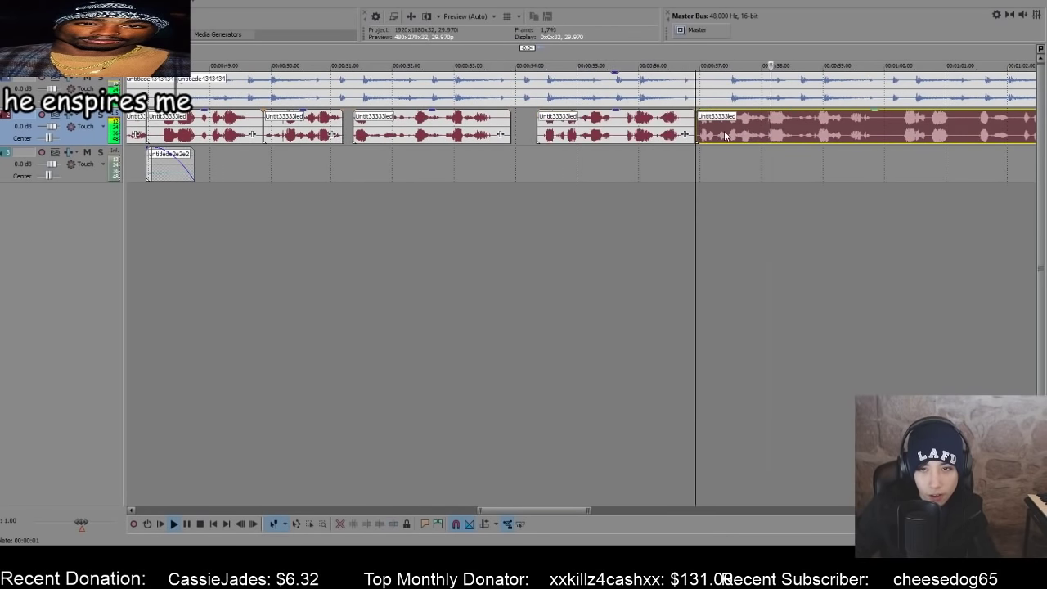
drag(725, 136, 700, 138)
key(space)
click(529, 163)
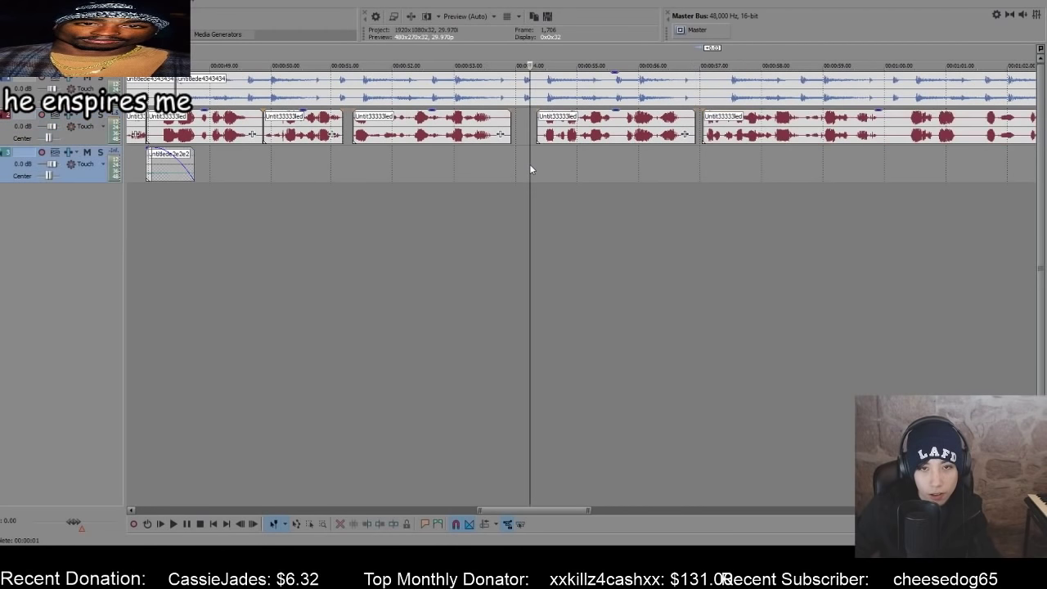
key(space)
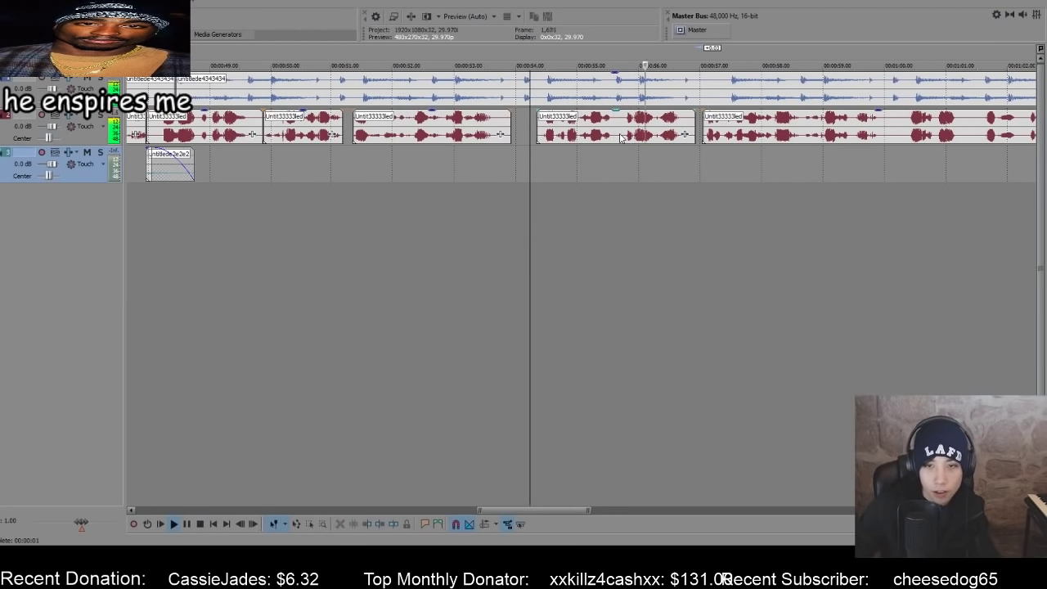
- Split the preceding phrase at about 00:00:55.21, move its second part 3 frames earlier, and play from about 00:00:54.10
click(618, 137)
key(s)
scroll(654, 132, up, 3)
drag(646, 131, 635, 131)
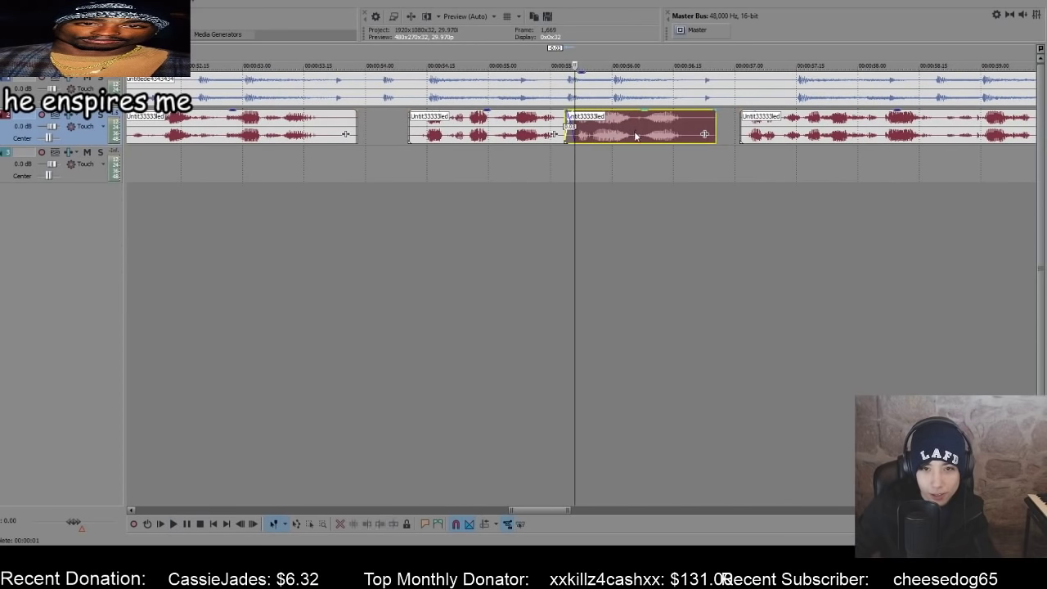
click(411, 191)
key(space)
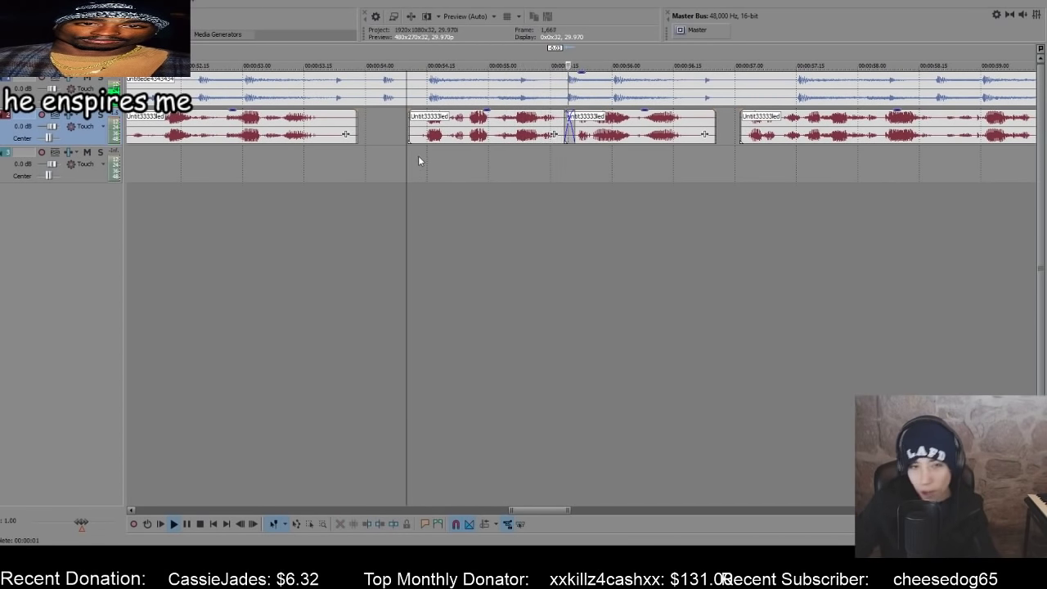
key(space)
- Adjust the phrase's second part to start at about 00:00:55.23, playing the passage between moves
drag(618, 129, 643, 129)
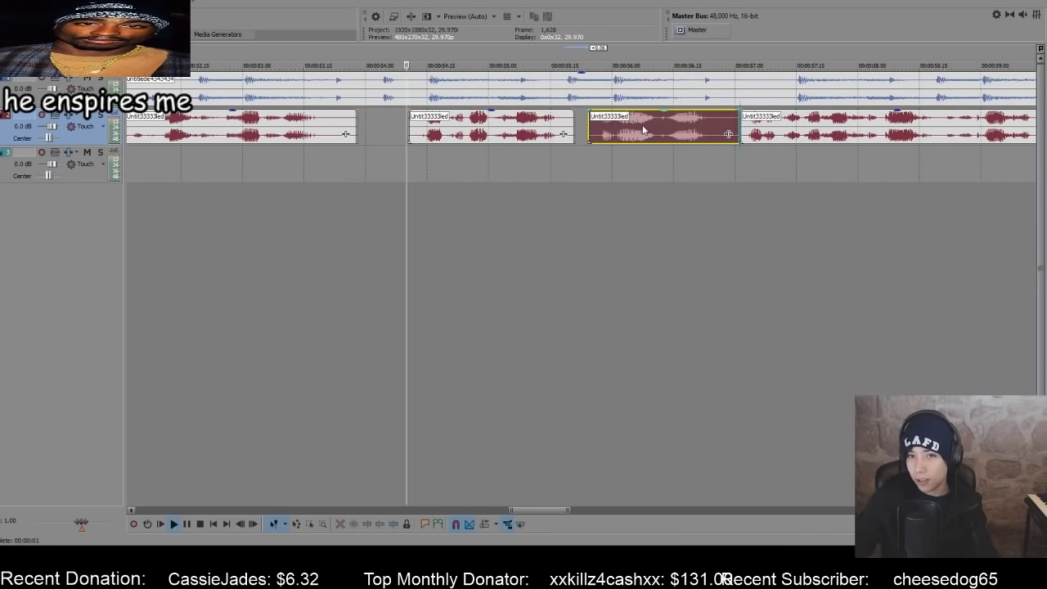
key(space)
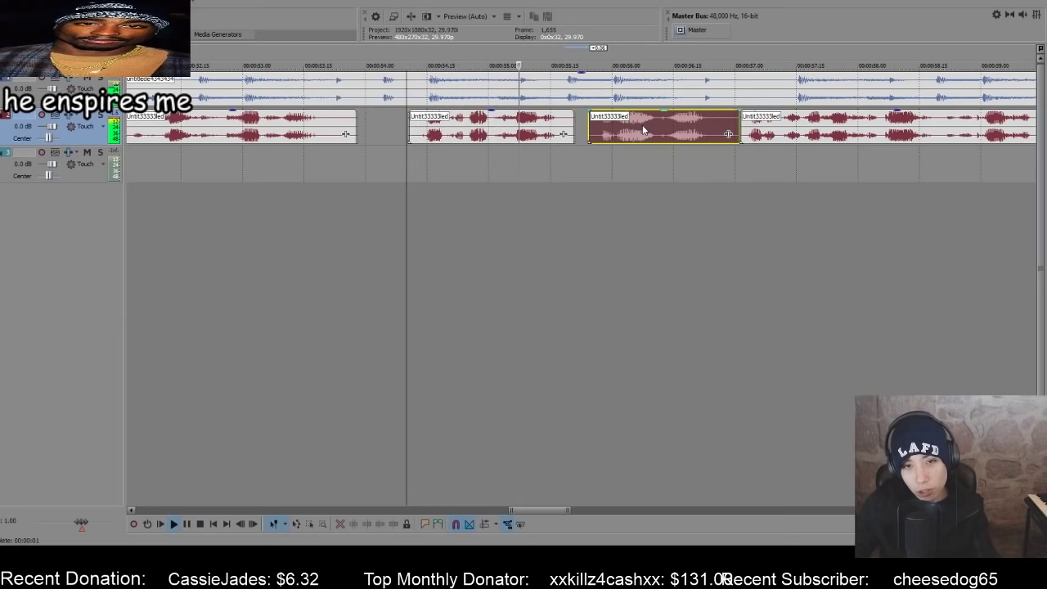
key(space)
drag(651, 119, 644, 119)
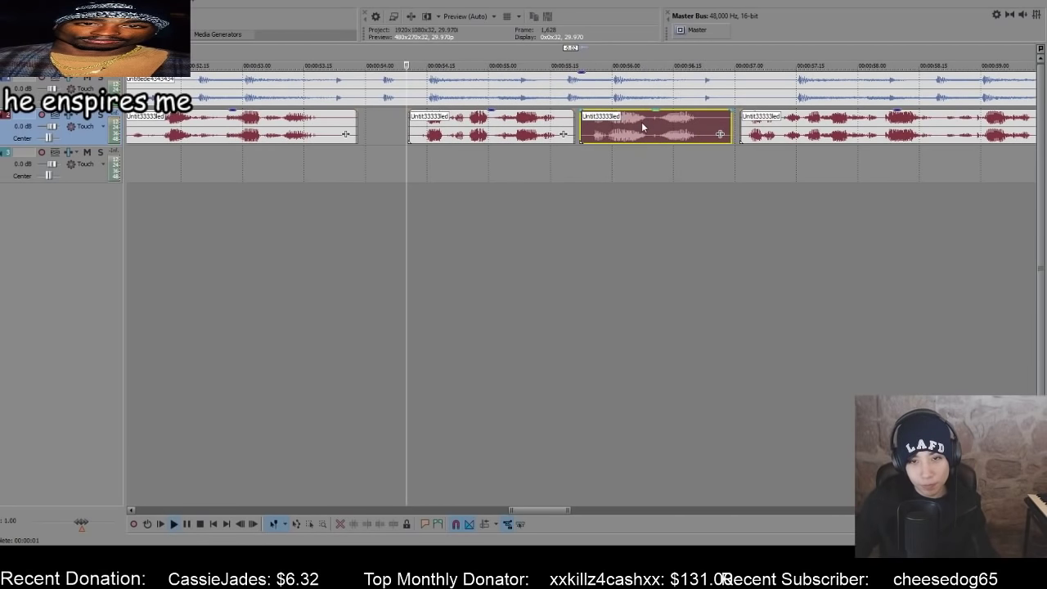
key(space)
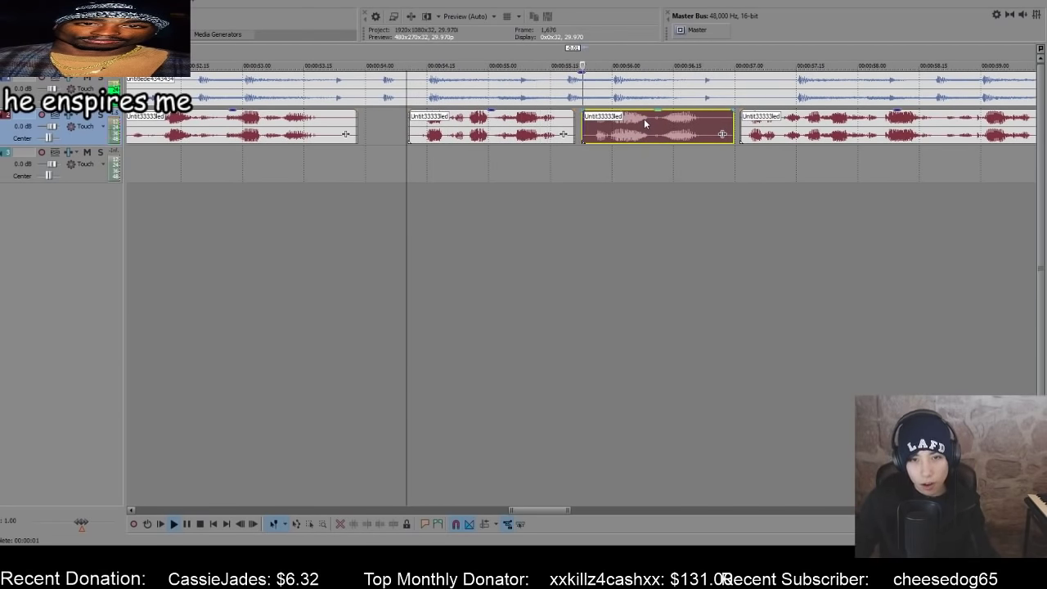
- Move the remaining long vocal later to about 00:00:57.05 and play from its start
key(space)
drag(762, 128, 805, 136)
click(757, 128)
click(818, 136)
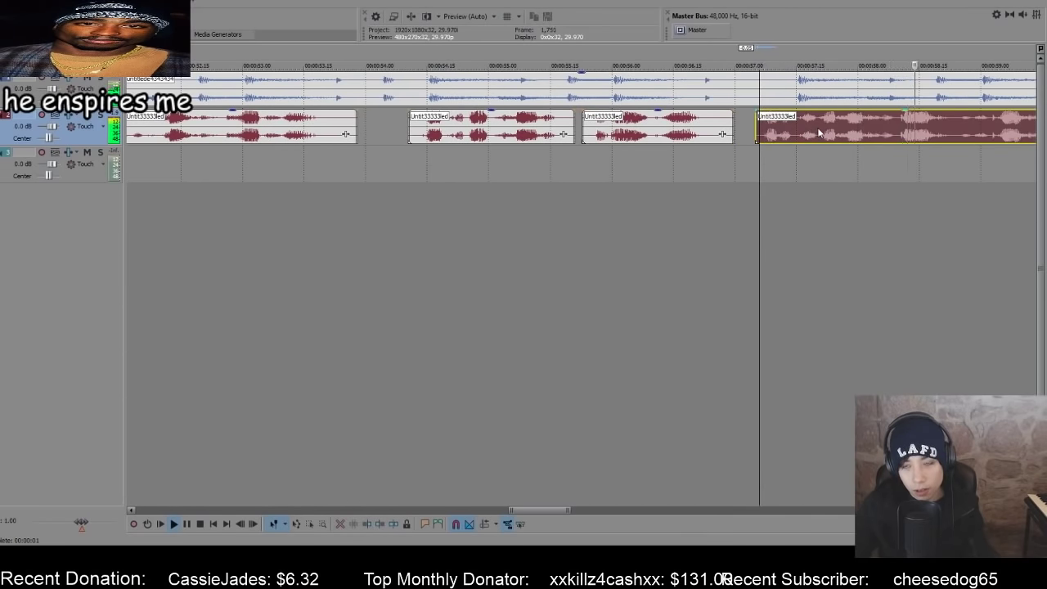
- Stop playback and select the time range from the start of the second beat clip to the end of the third
scroll(821, 133, down, 3)
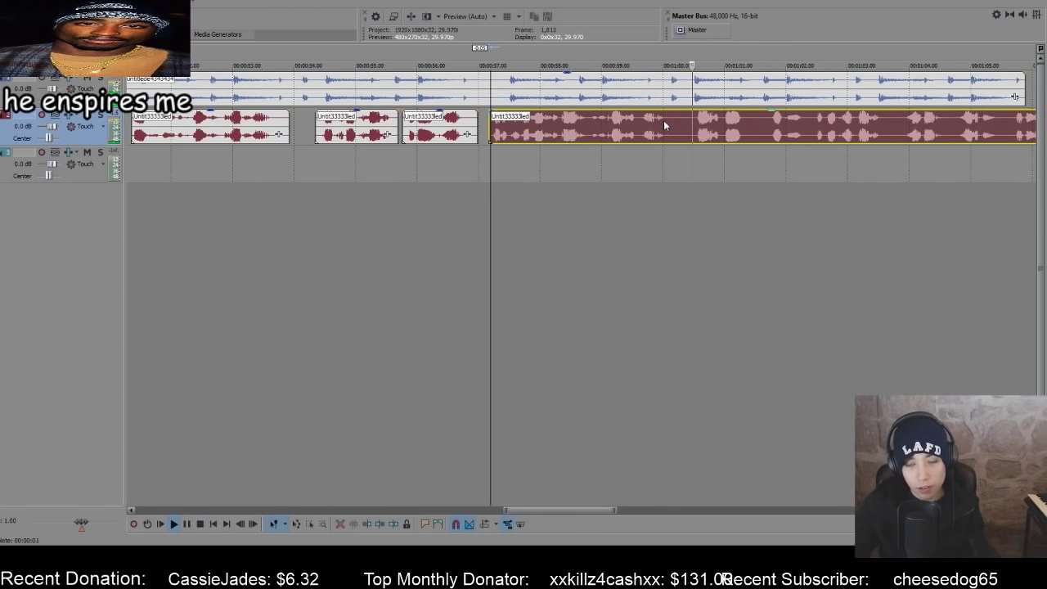
key(space)
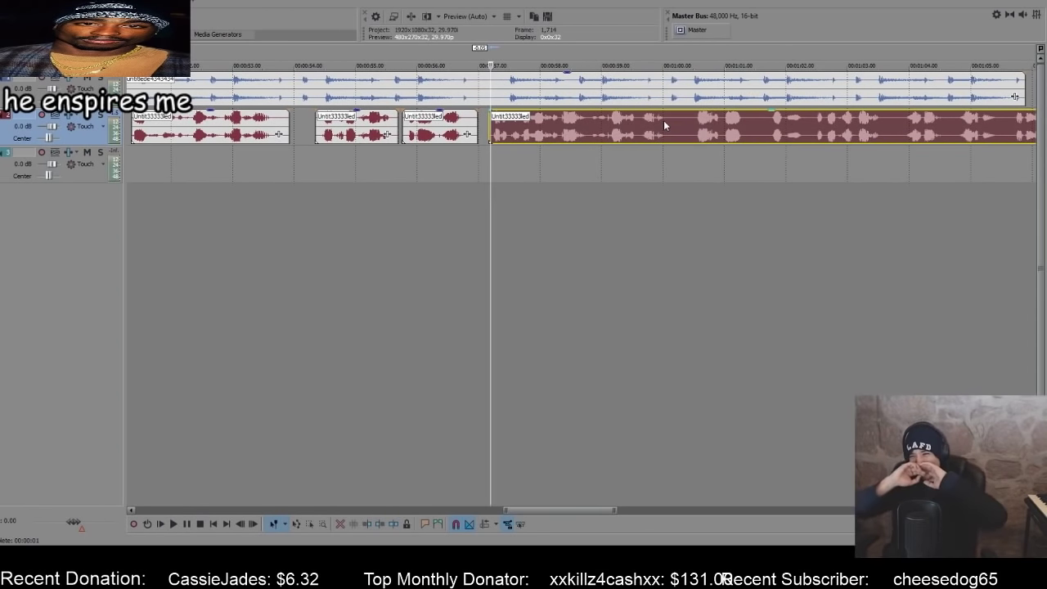
scroll(580, 205, down, 5)
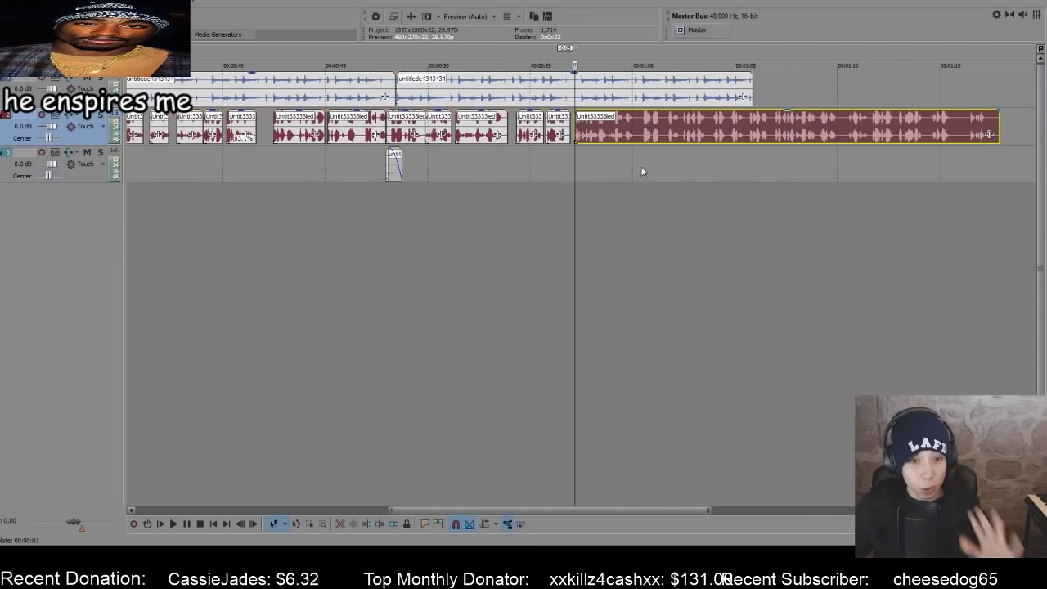
scroll(356, 211, down, 2)
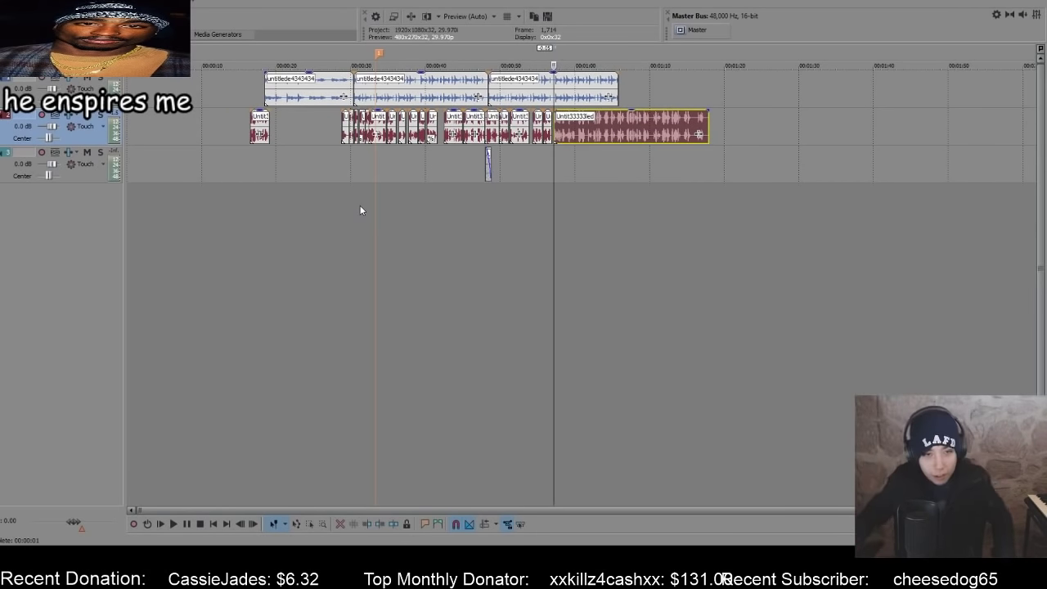
drag(355, 155, 449, 179)
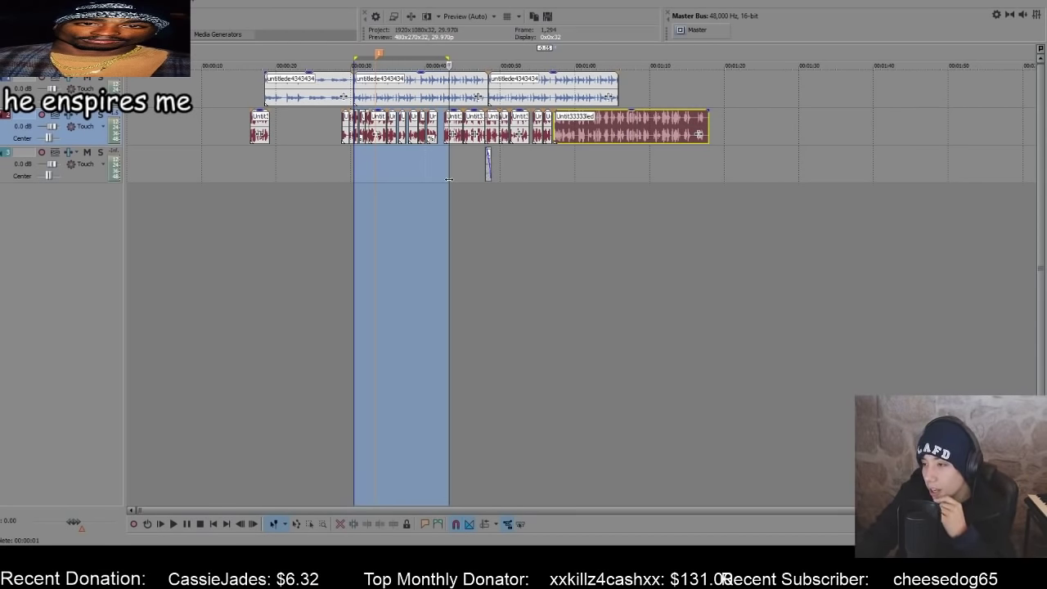
drag(449, 178, 619, 150)
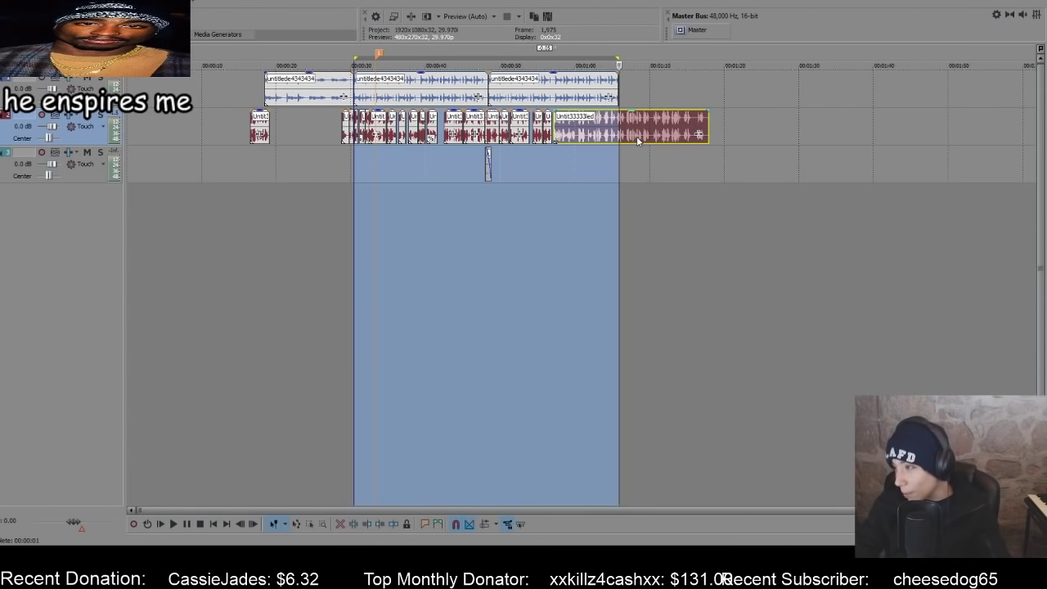
- Play from the sound on the third track and move the remaining long vocal 6 frames later to about 00:00:57.11
click(488, 165)
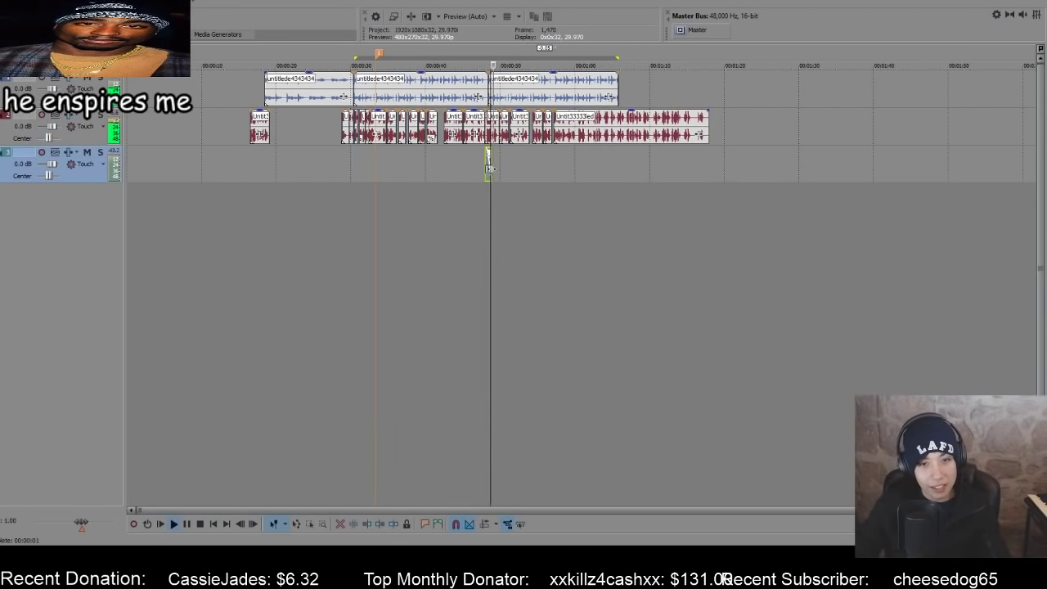
scroll(491, 164, up, 1)
scroll(576, 161, up, 1)
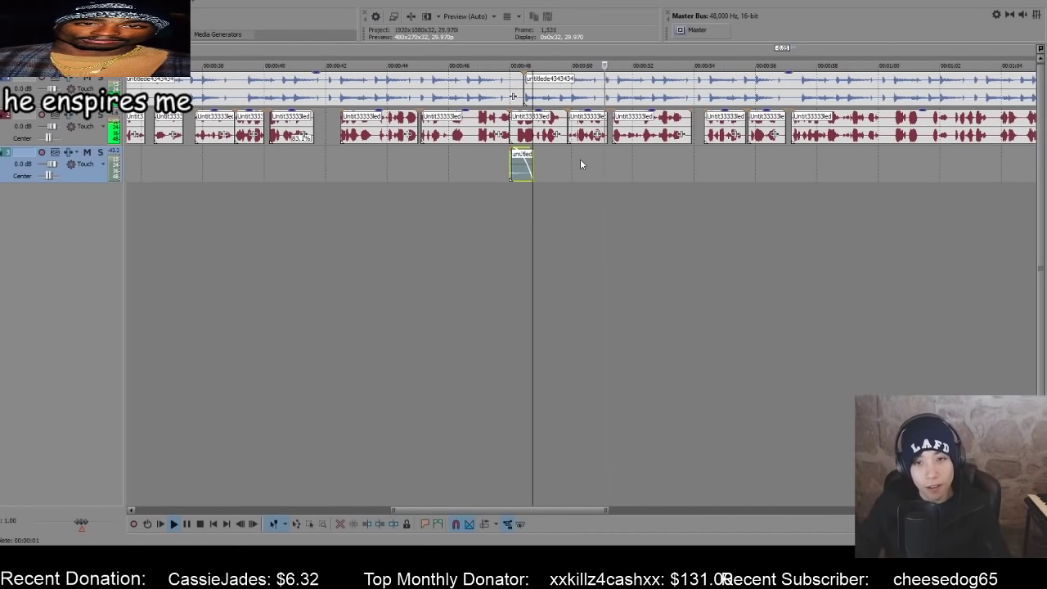
scroll(584, 160, up, 2)
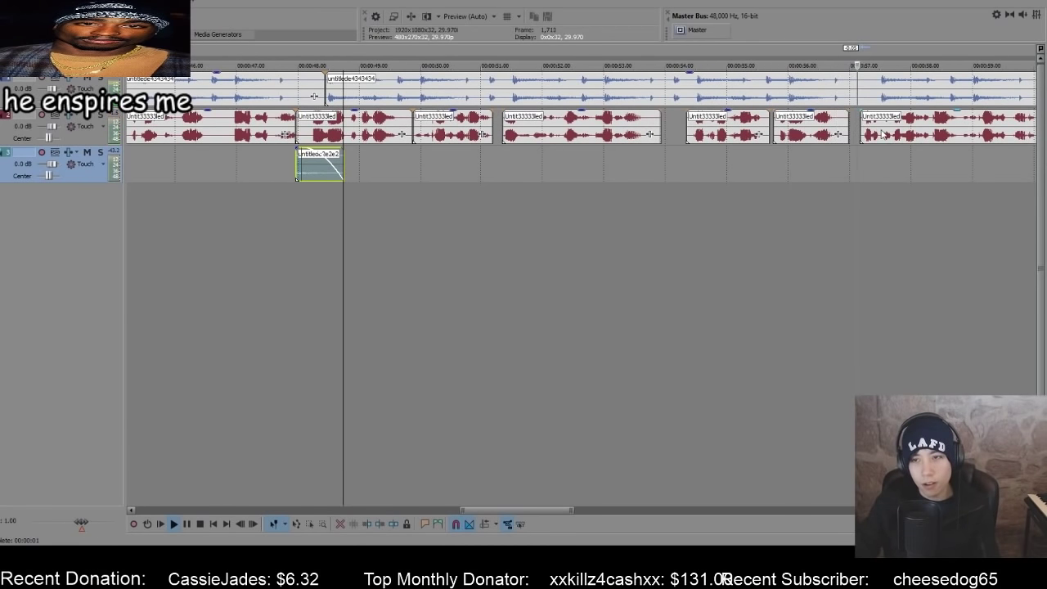
drag(883, 135, 887, 137)
scroll(813, 127, down, 4)
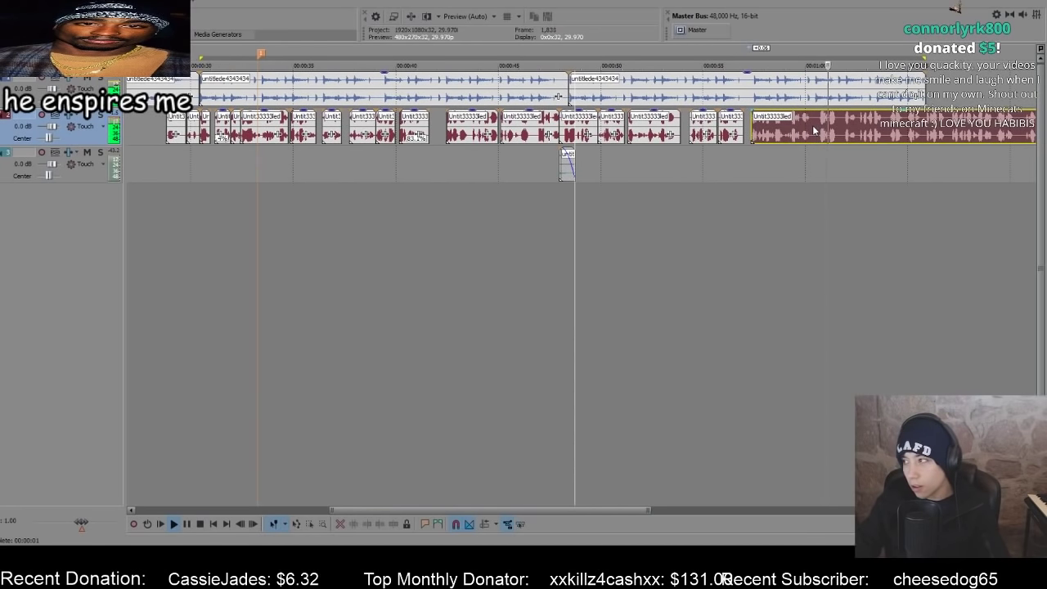
key(space)
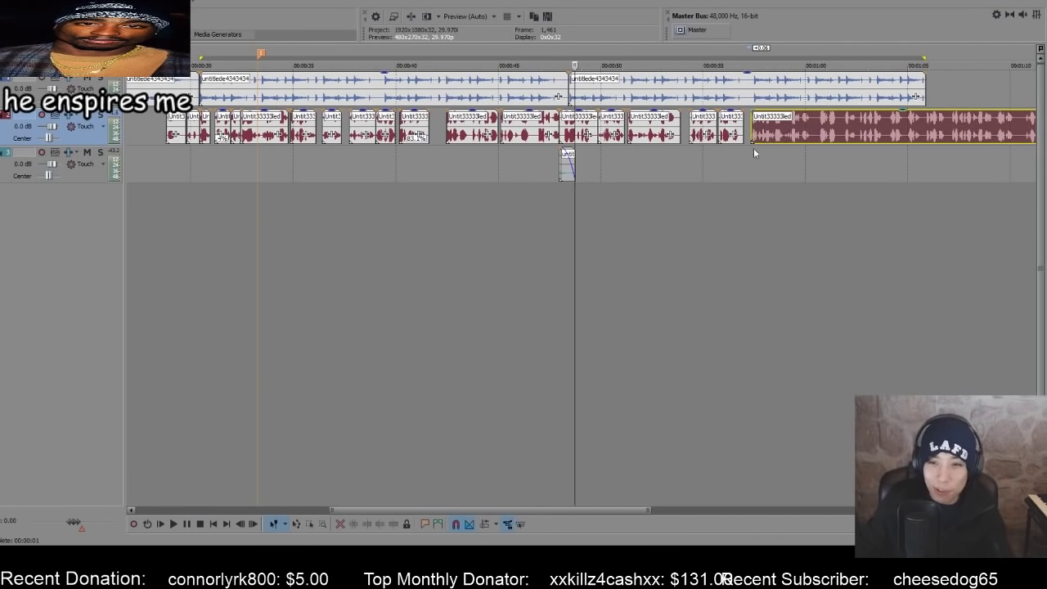
- Play the vocals from about 00:00:55.21 through the start of the long vocal to check its timing
click(719, 170)
scroll(719, 170, up, 5)
scroll(718, 170, down, 3)
key(space)
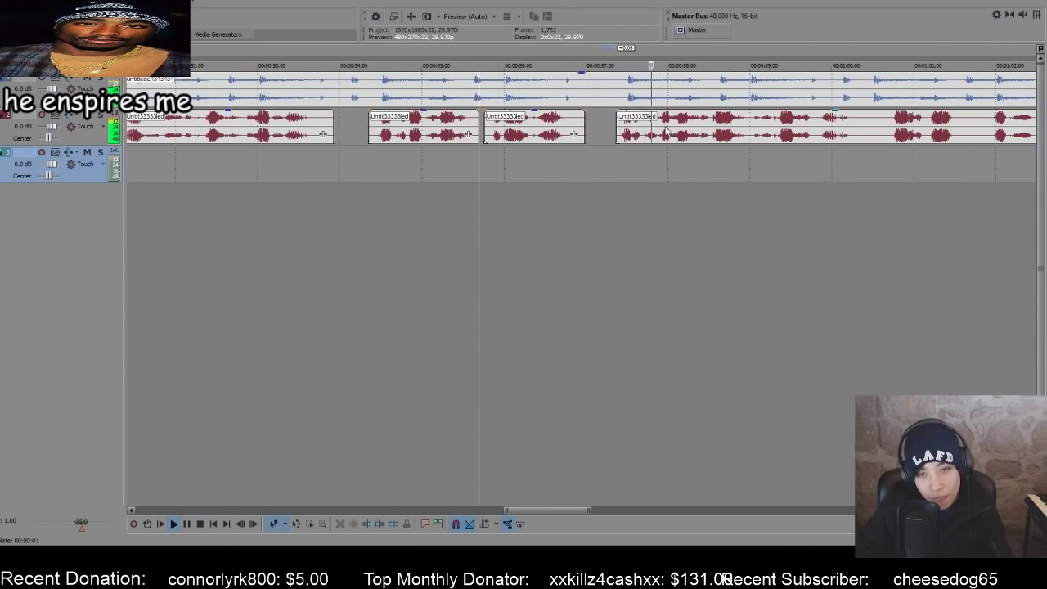
scroll(761, 96, down, 3)
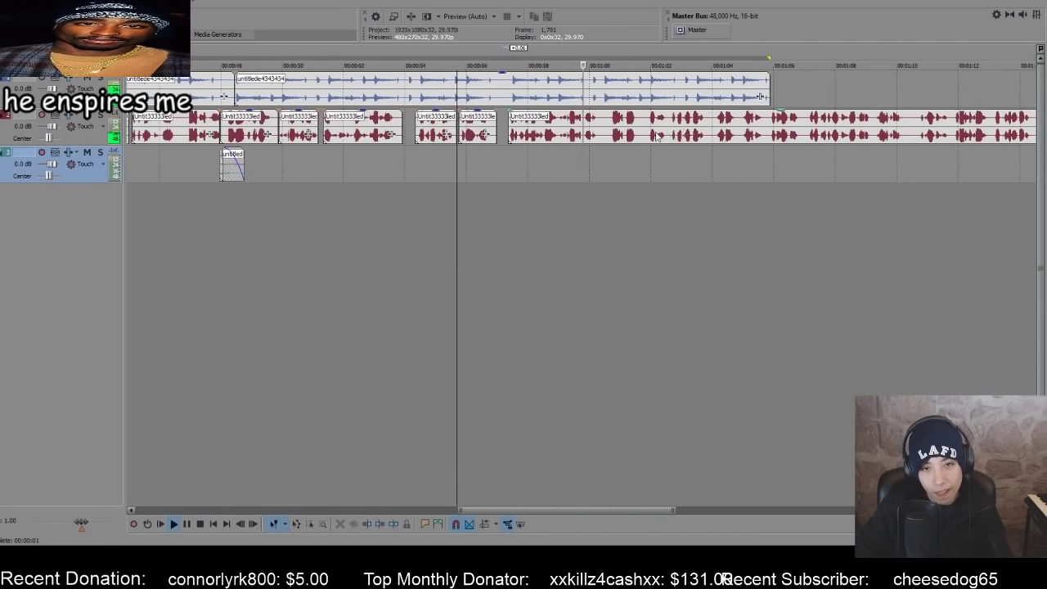
key(space)
- Move the long vocal against the preceding phrase, shift it 5 frames later to about 00:00:57.05, and play from about 00:00:57.00
click(518, 137)
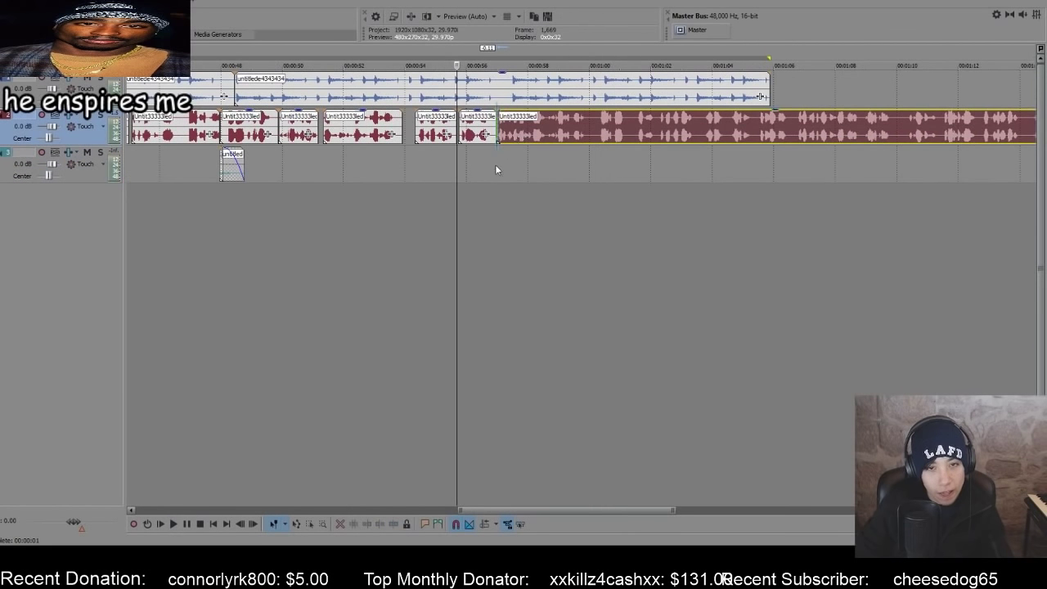
scroll(495, 170, up, 5)
key(space)
click(732, 134)
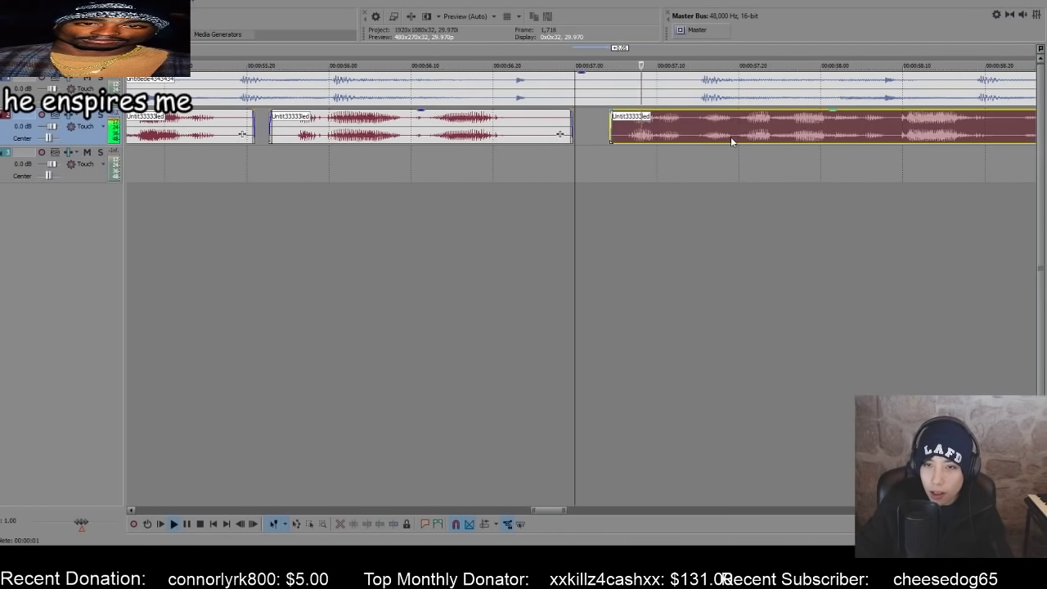
- Split the long vocal at about 00:01:00.00, move its later part 2 frames earlier, and play from about the split
scroll(731, 140, down, 3)
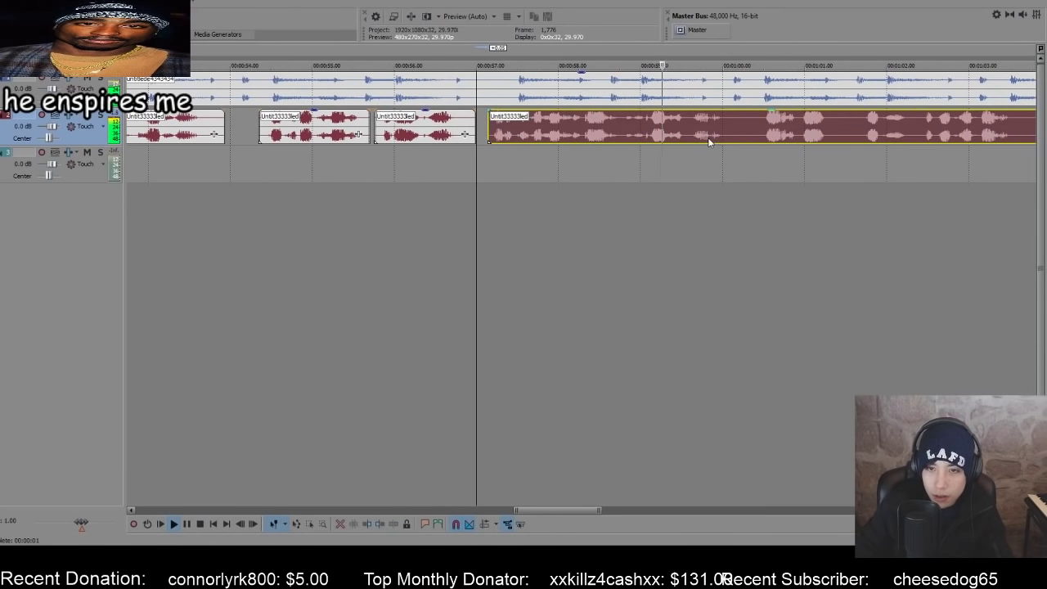
click(722, 130)
key(s)
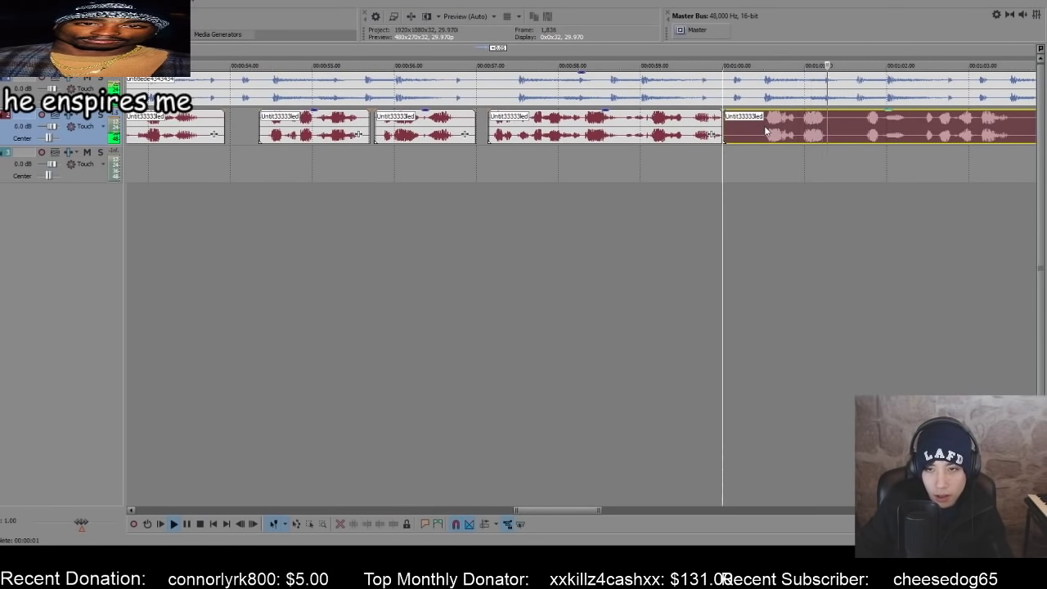
key(space)
scroll(773, 129, up, 4)
key(space)
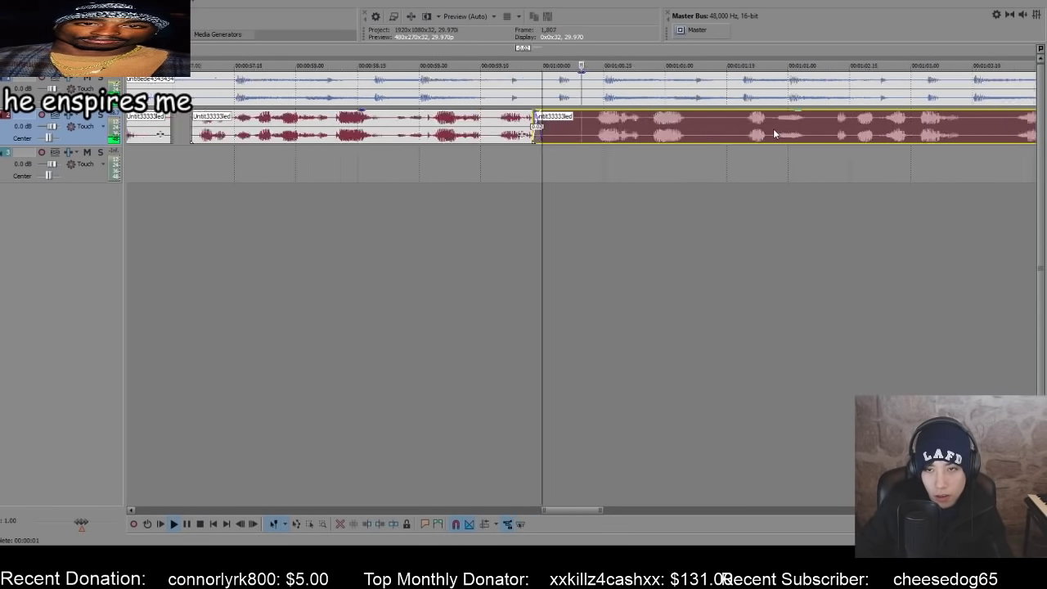
scroll(818, 136, up, 1)
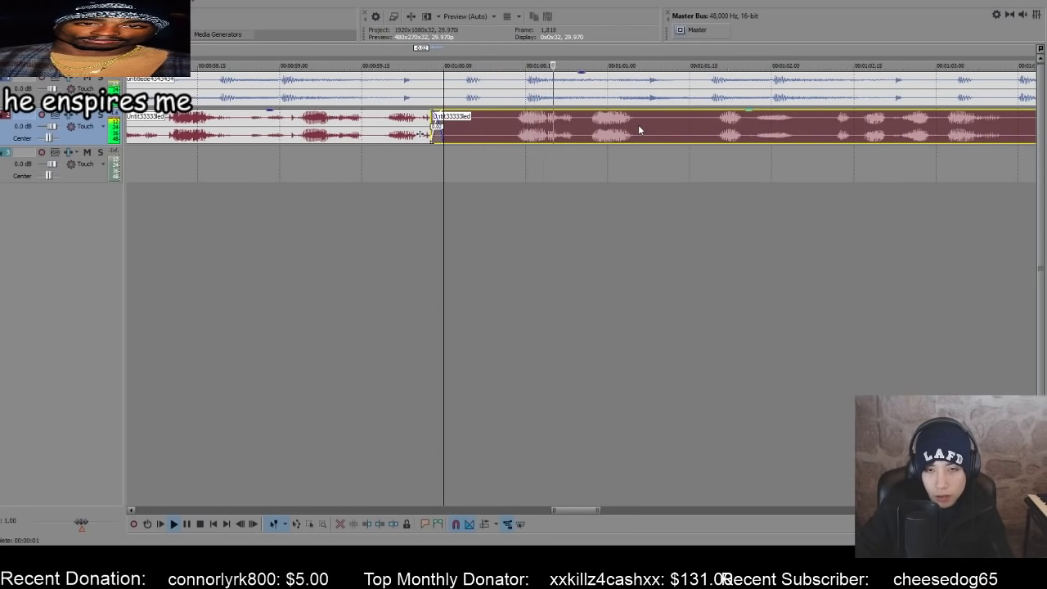
- Play the later part, split it at about 00:01:03.23, and delete the section before the split back to the preceding phrase
click(712, 130)
scroll(704, 133, down, 3)
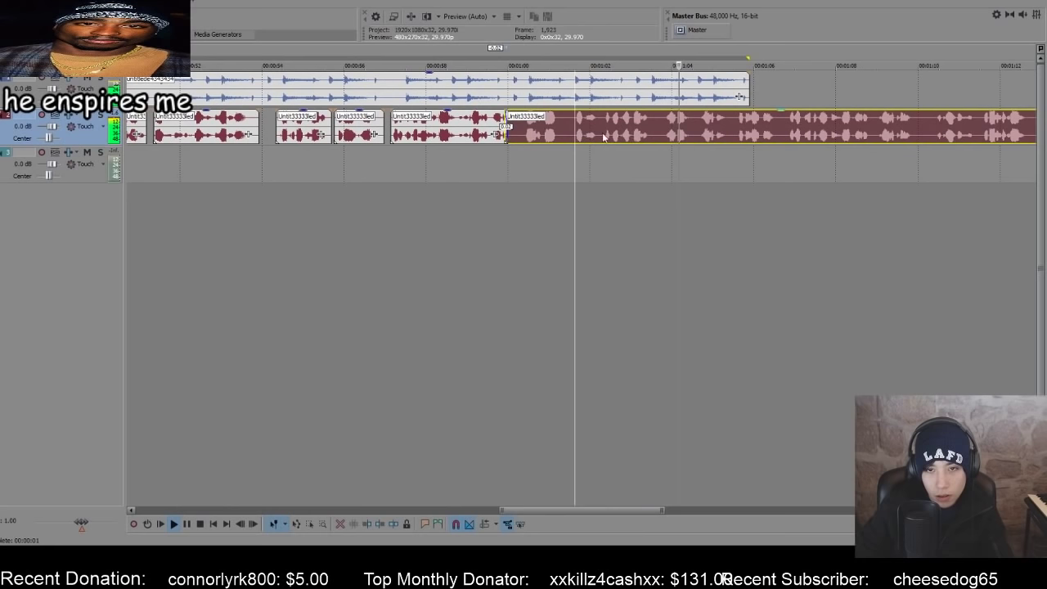
click(561, 140)
click(661, 133)
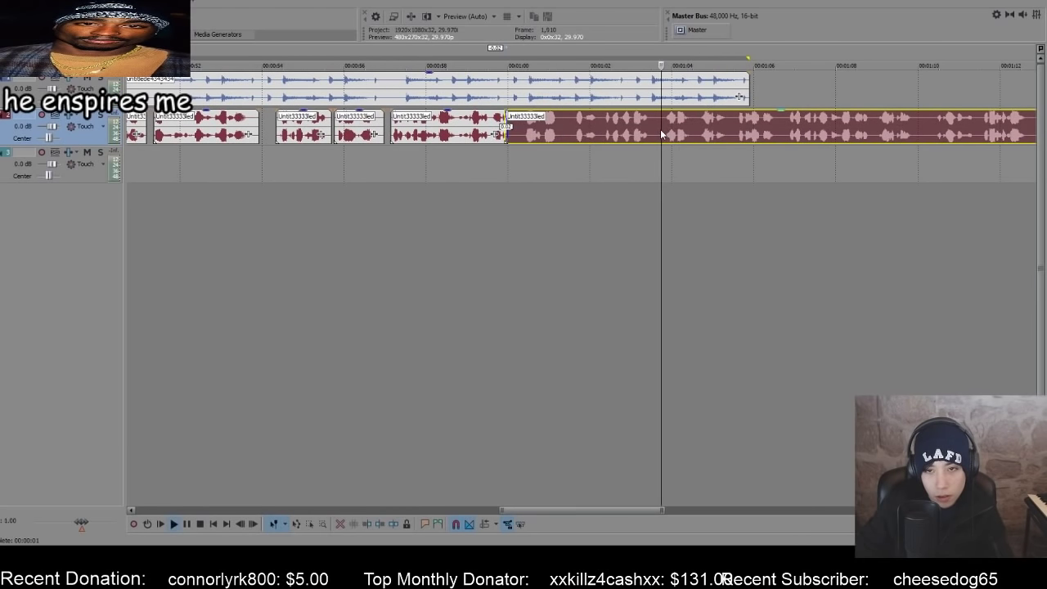
key(s)
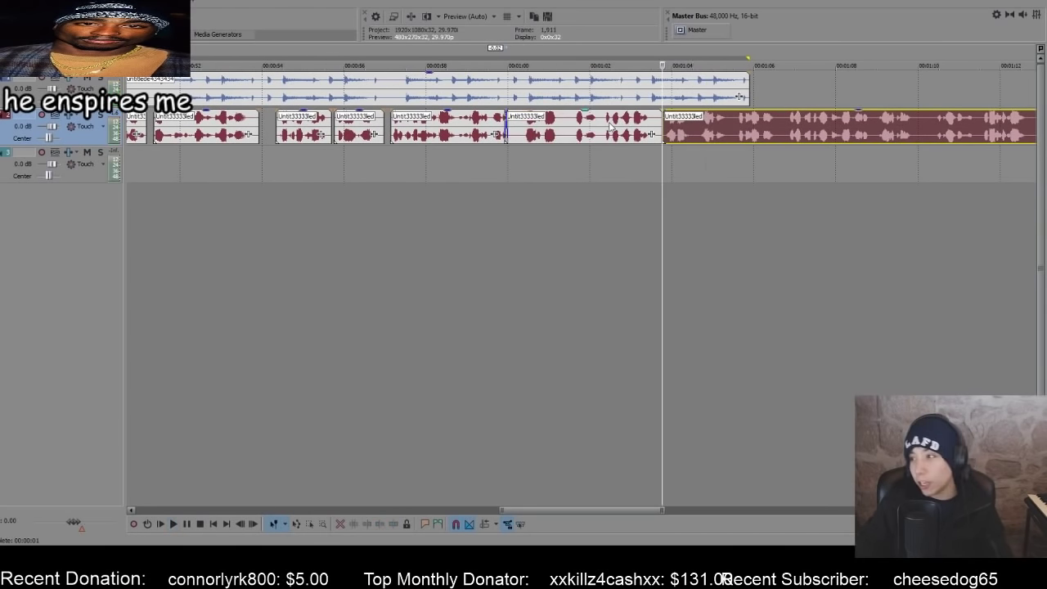
click(655, 131)
key(Delete)
scroll(646, 135, down, 6)
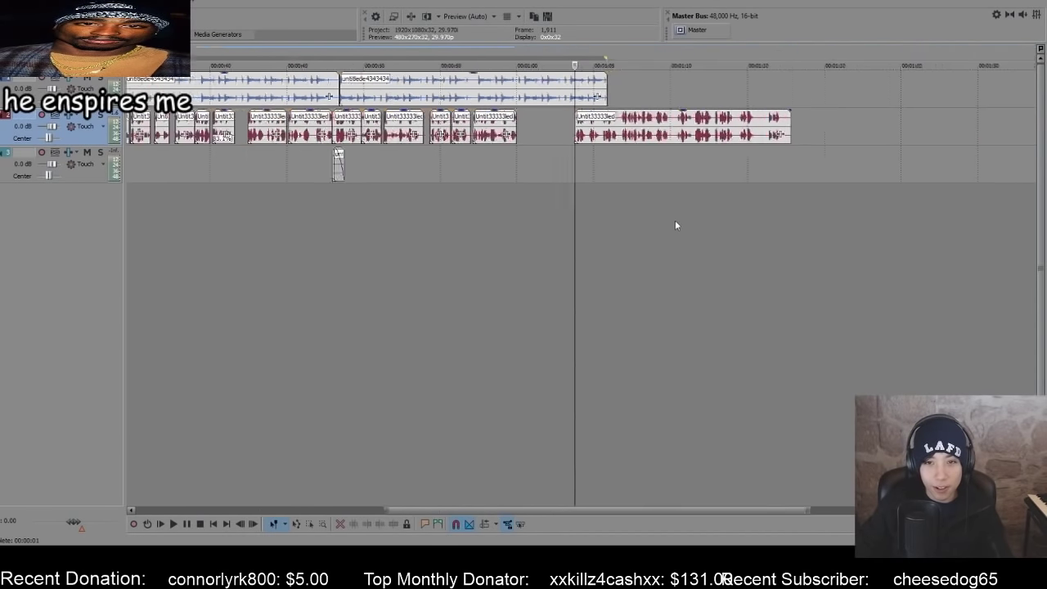
- Move the remaining vocal earlier against the preceding phrase at about 00:01:00.00 and play from about 00:00:58.11
click(572, 144)
scroll(563, 160, up, 6)
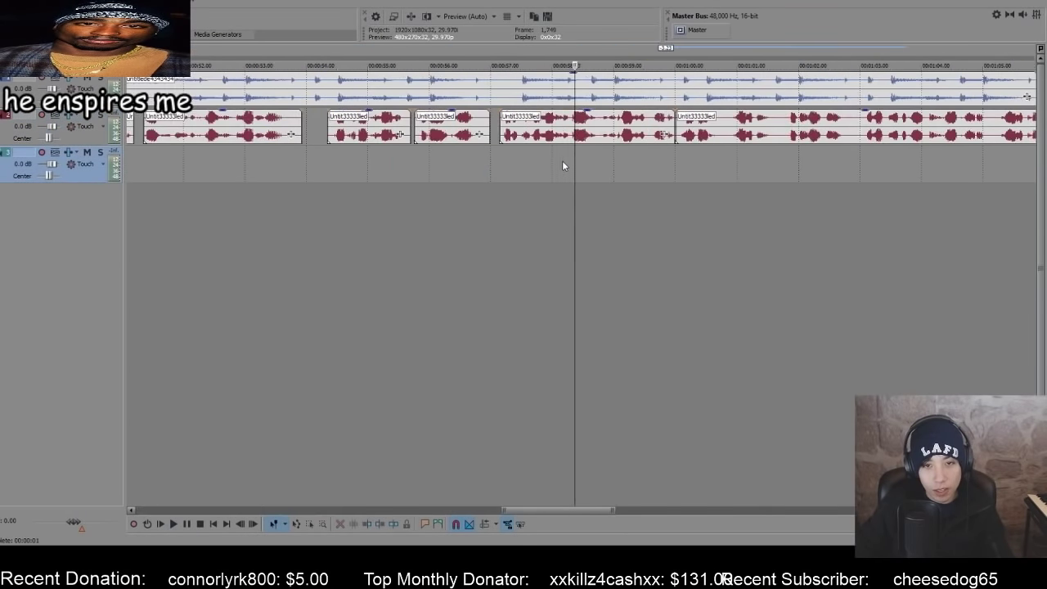
key(space)
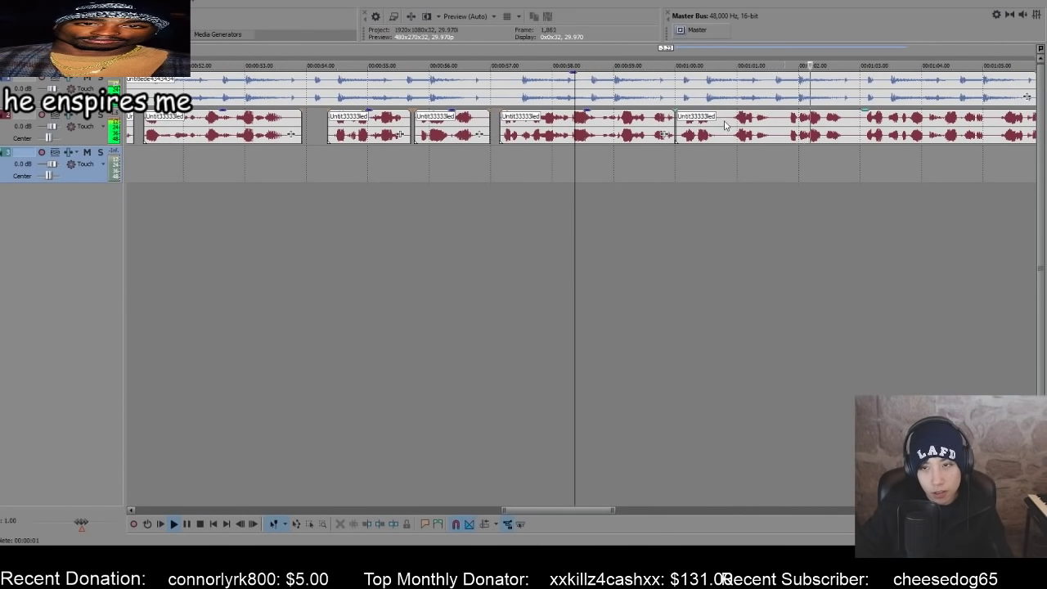
scroll(825, 122, down, 3)
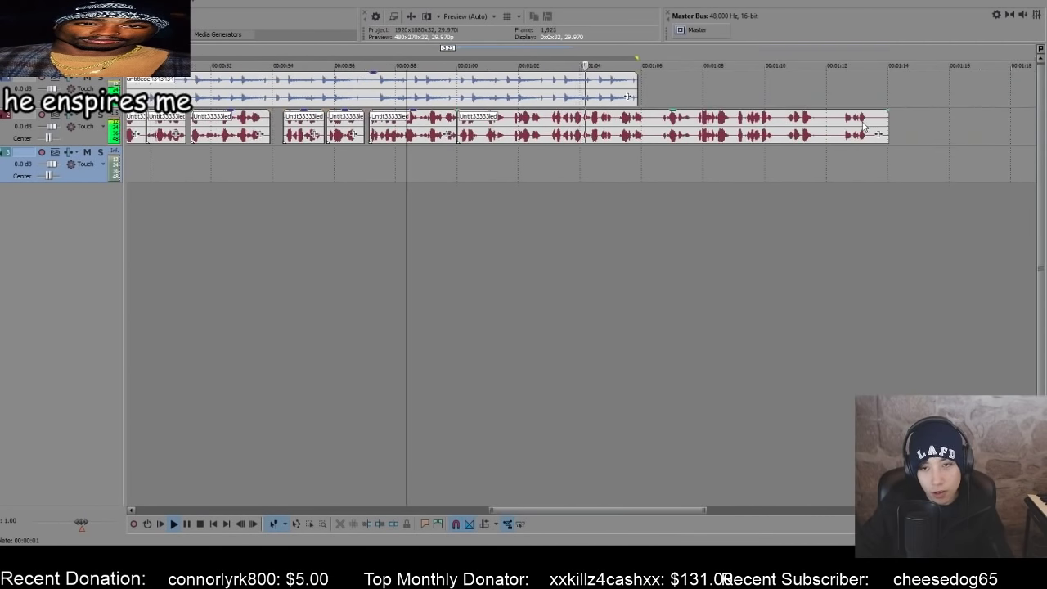
scroll(652, 102, down, 4)
key(space)
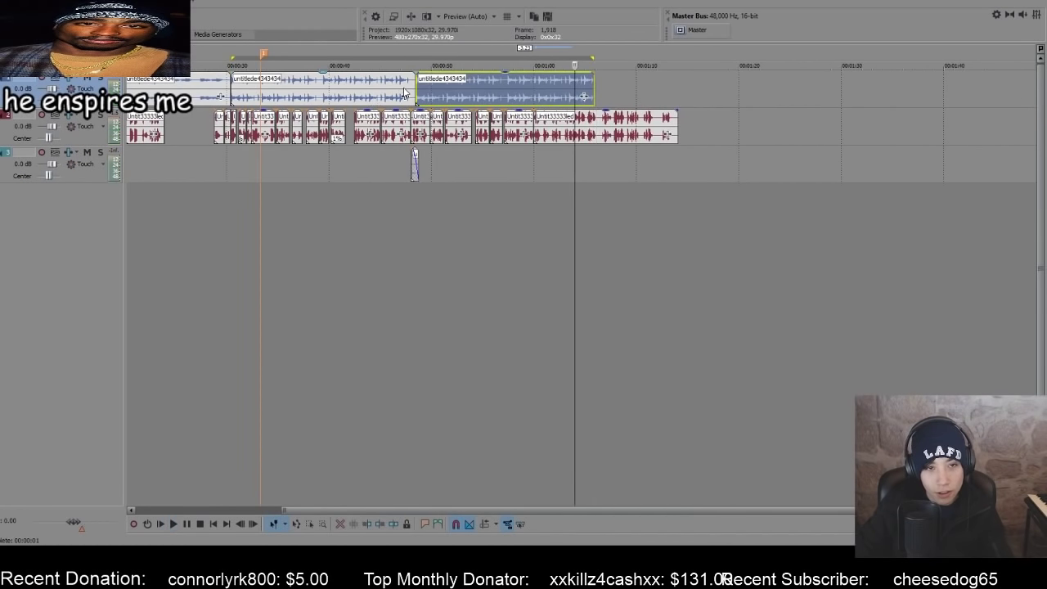
- Duplicate the third beat clip and place the copy directly after it on the beat track
click(590, 92)
key(ctrl+c)
key(ctrl+v)
scroll(639, 94, up, 5)
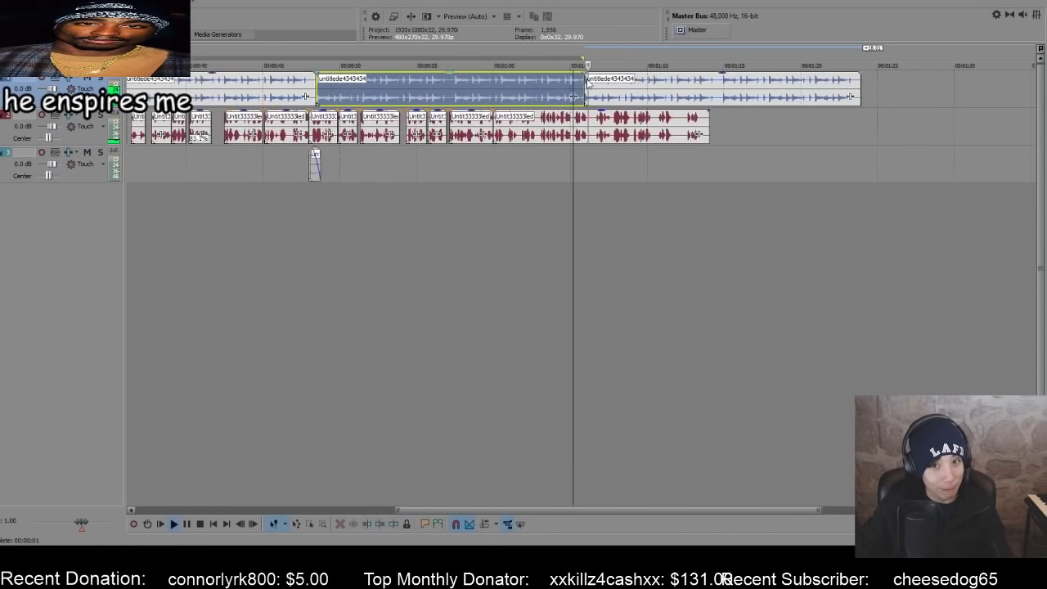
- Move the copied beat clip to start at about 00:01:06.14 and extend the preceding beat clip to meet it during playback
drag(660, 94, 702, 96)
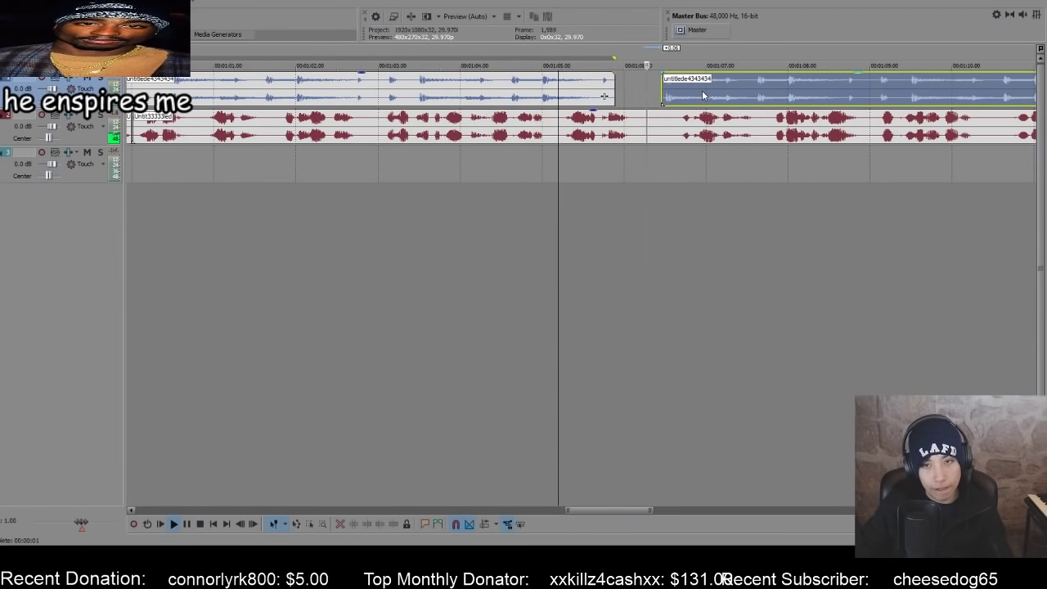
drag(614, 90, 662, 83)
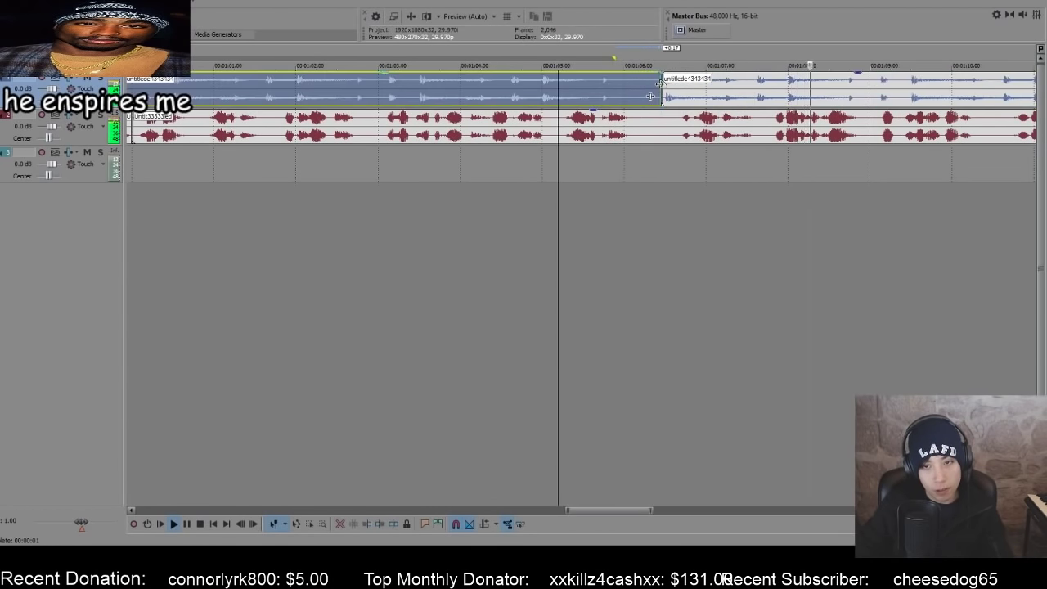
scroll(660, 83, down, 6)
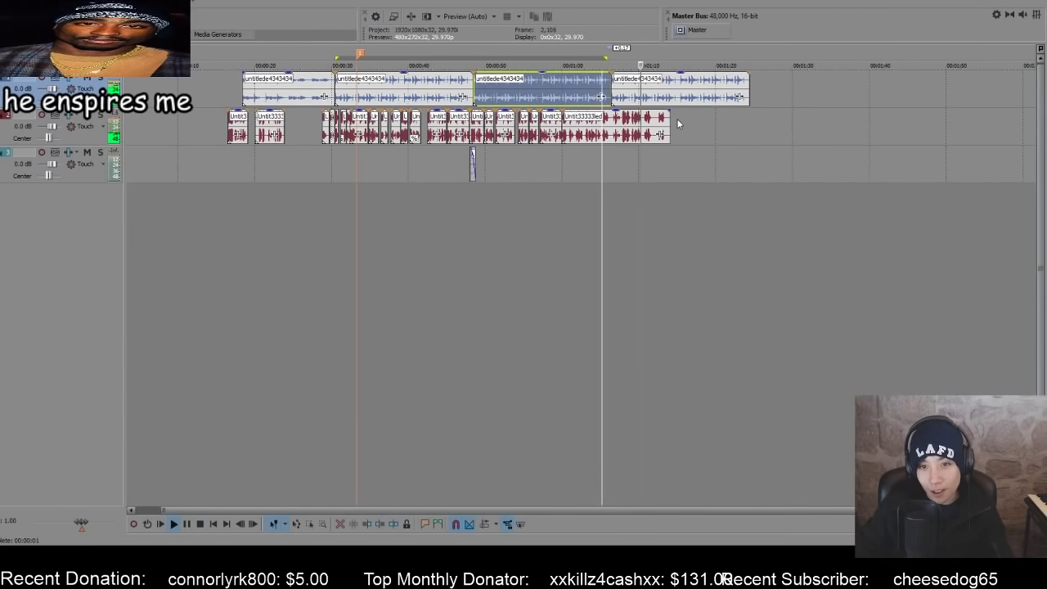
scroll(678, 124, up, 4)
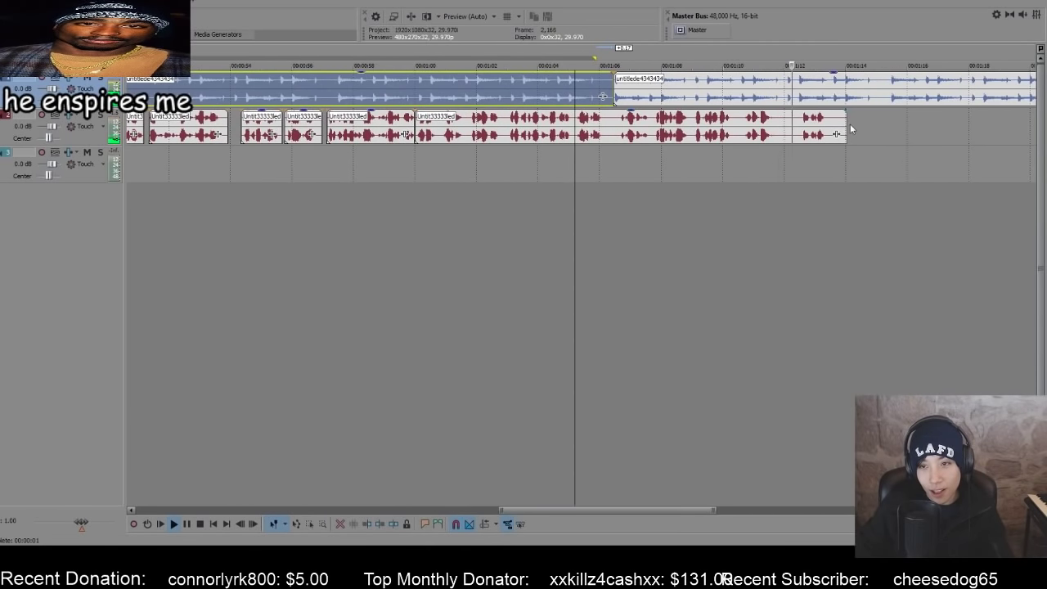
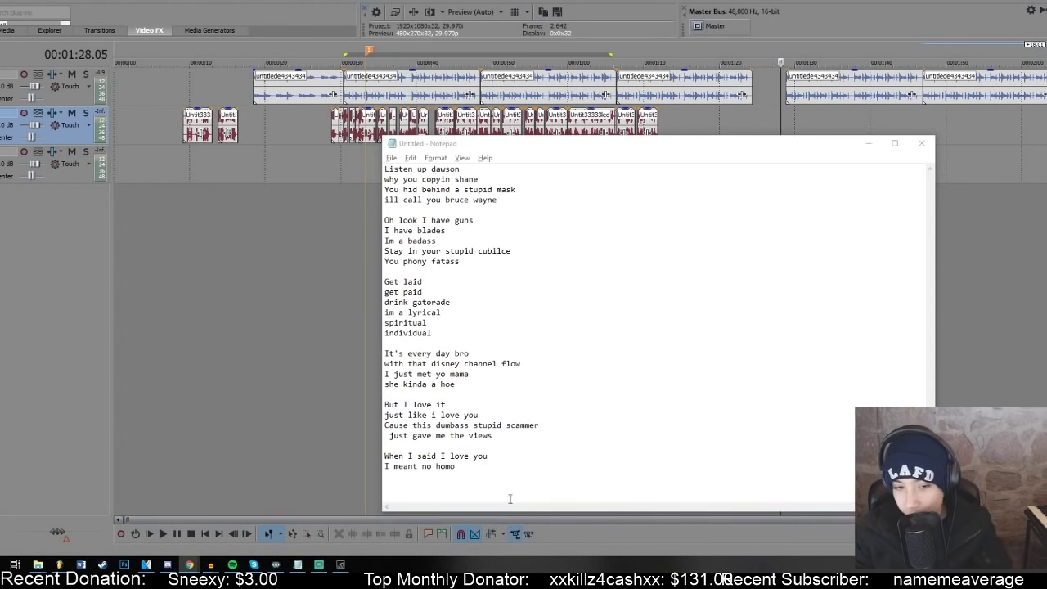
- Add the lyric line "I'ma switch this sick mean" below "I meant no homo" in Notepad and select the new line
click(524, 489)
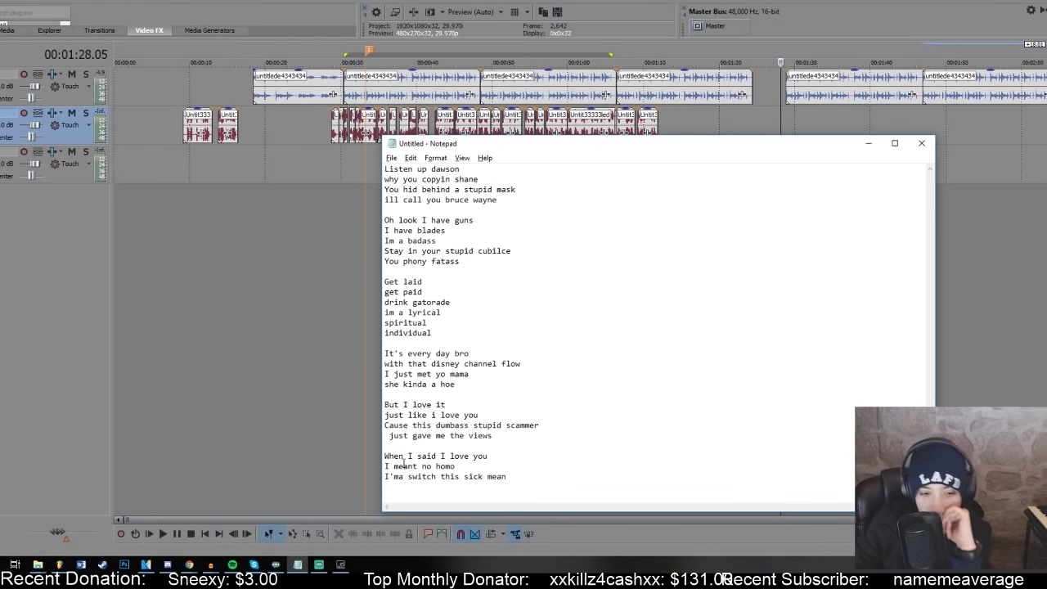
mouse_move(291, 485)
mouse_down()
mouse_move(276, 465)
mouse_move(274, 473)
mouse_up()
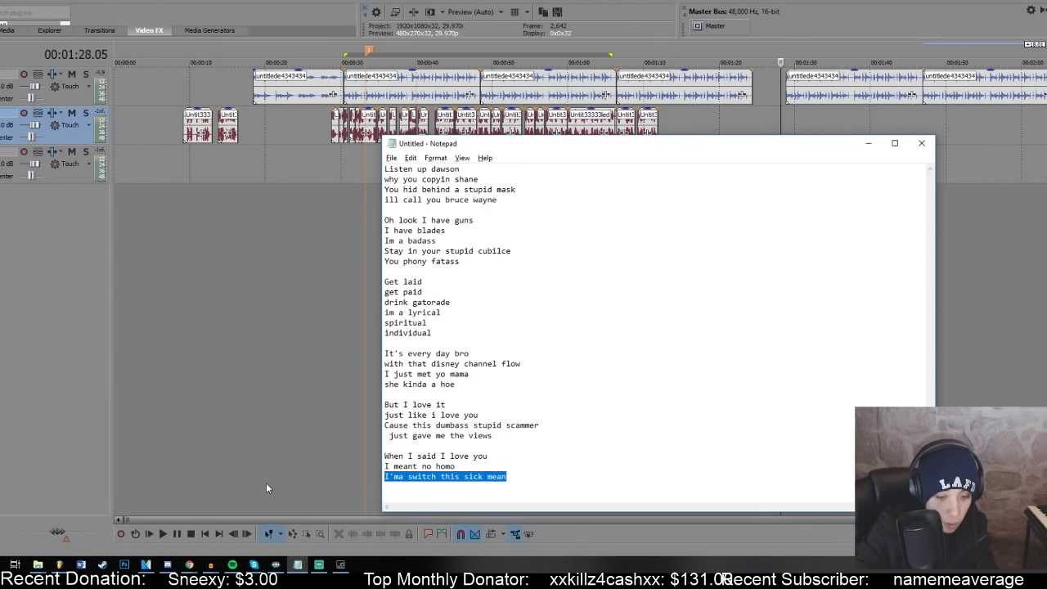
- Replace the selected lyric line below "I meant no homo" with "I aint even crediting you"
text(I ain't)
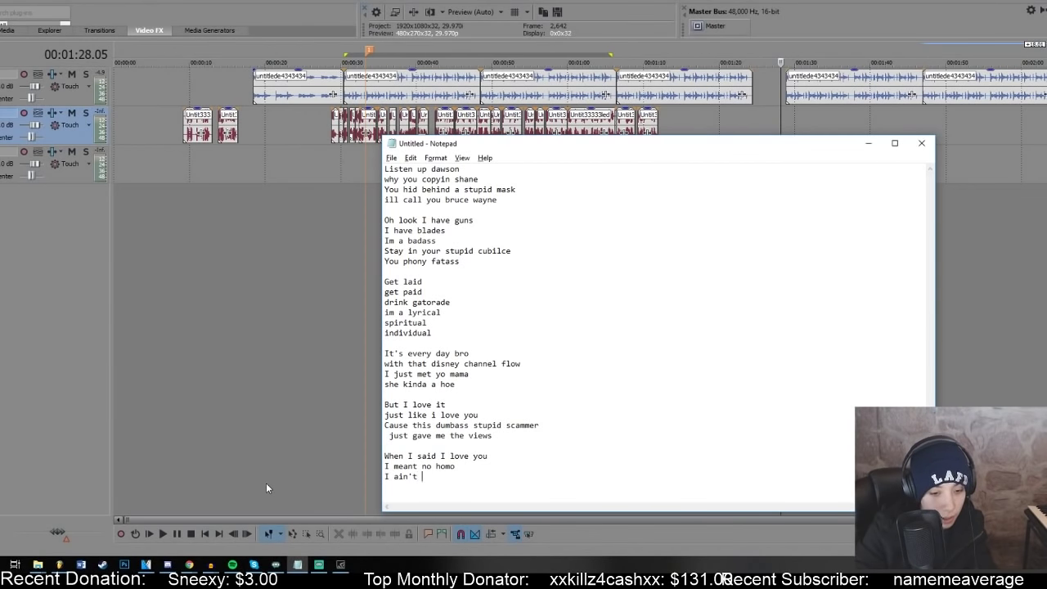
key(BackSpace)
key(BackSpace)
text(t even crediting you)
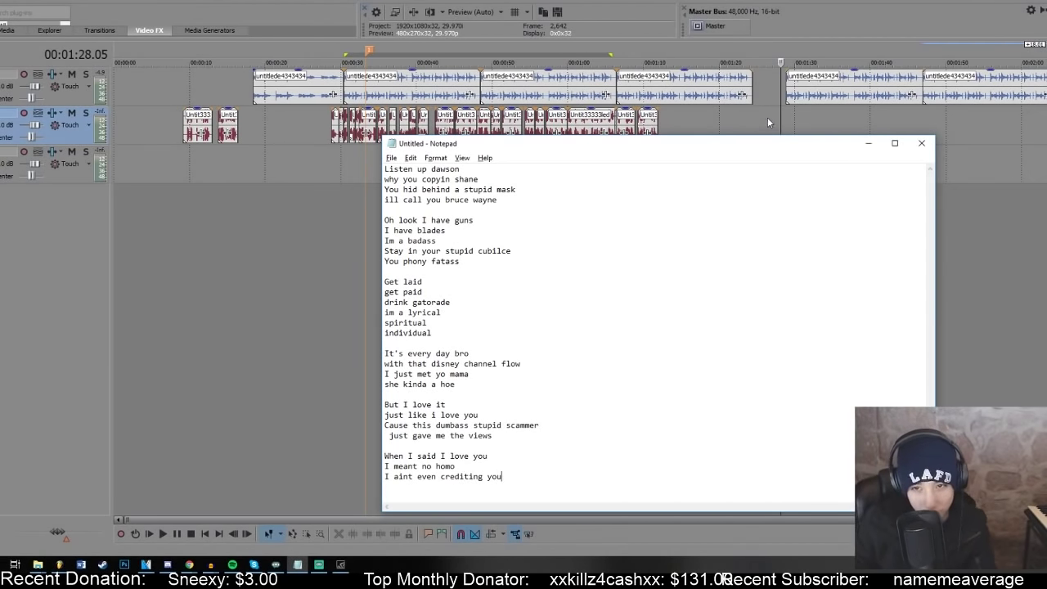
- Play the separate beat section in VEGAS Pro from about 00:01:28, stop it, and return to the lyrics in Notepad
key(alt+Tab)
key(space)
key(alt+Tab)
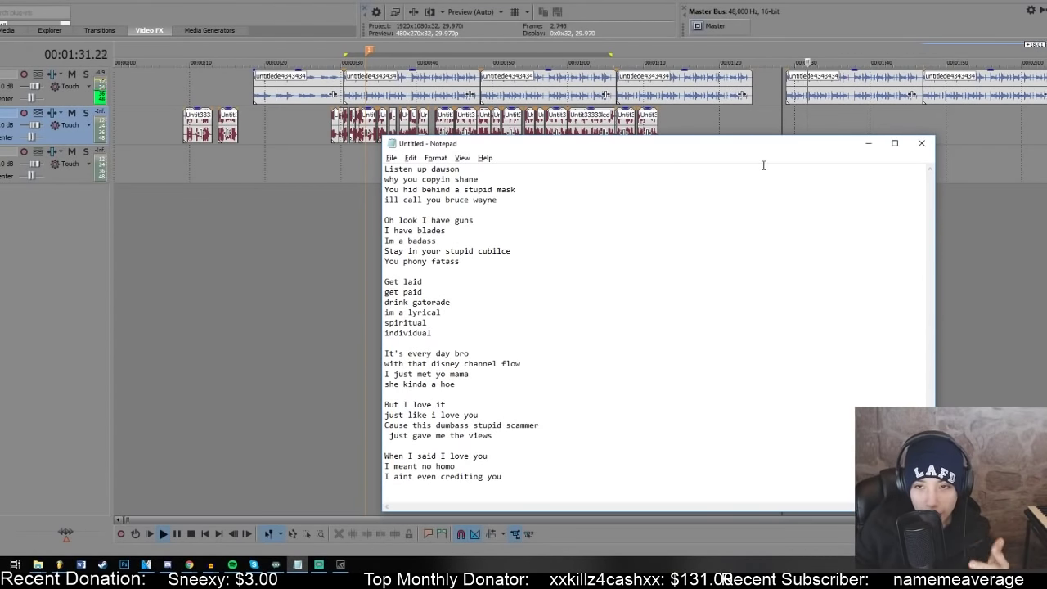
click(787, 104)
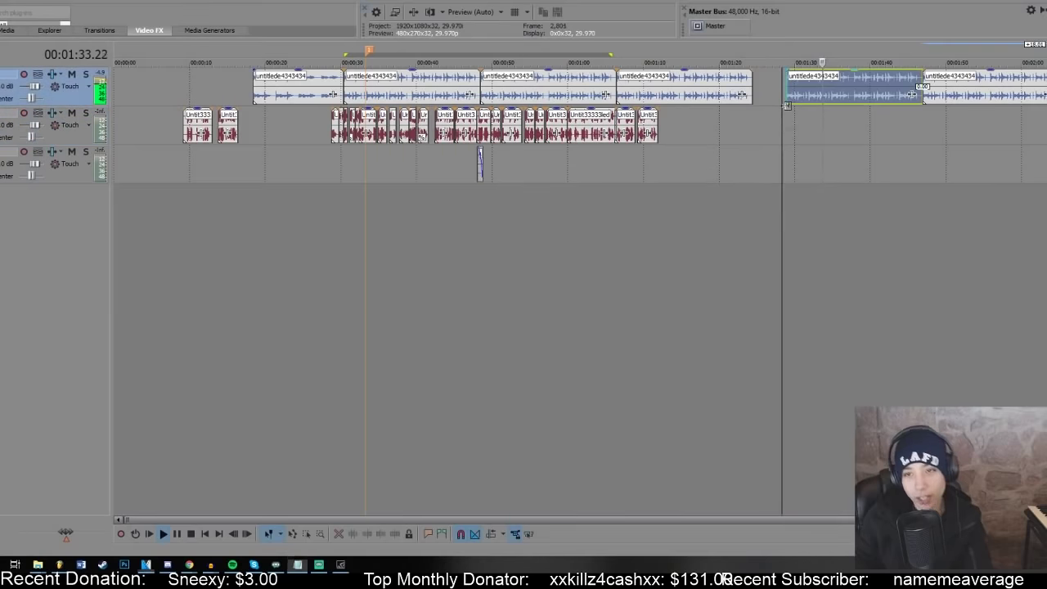
key(space)
key(alt+Tab)
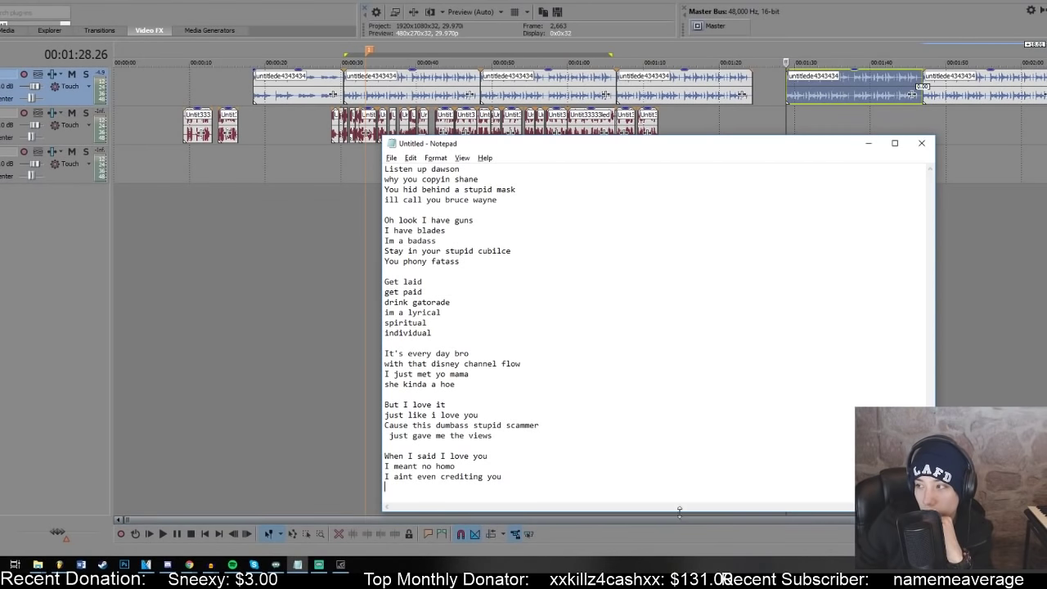
- Replace the line "I aint even crediting you" with "I bet you thought it was" and add "I saw your owo" below it
drag(515, 481, 370, 477)
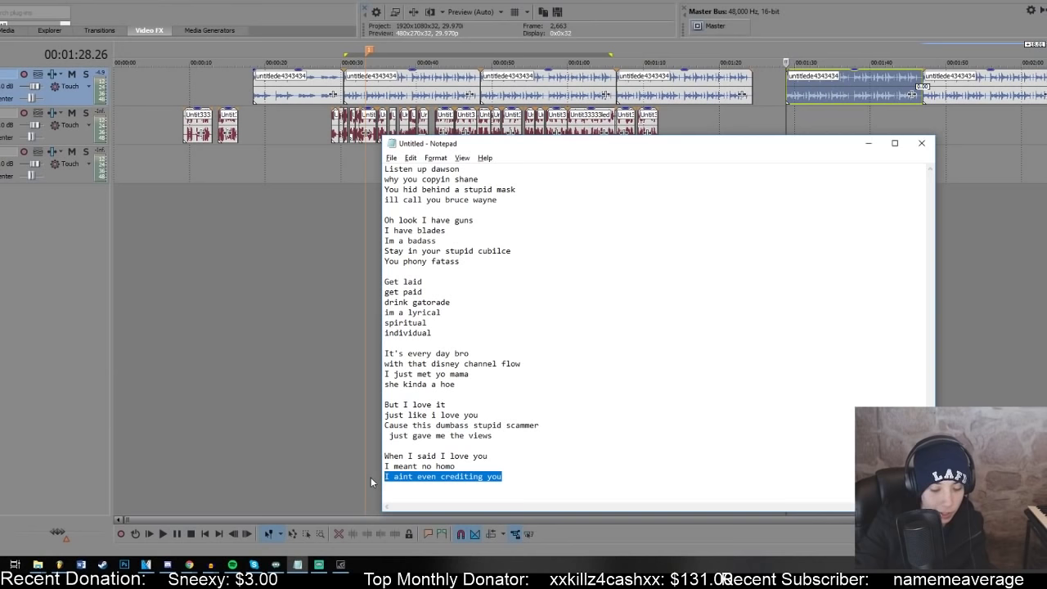
text(I bet you th)
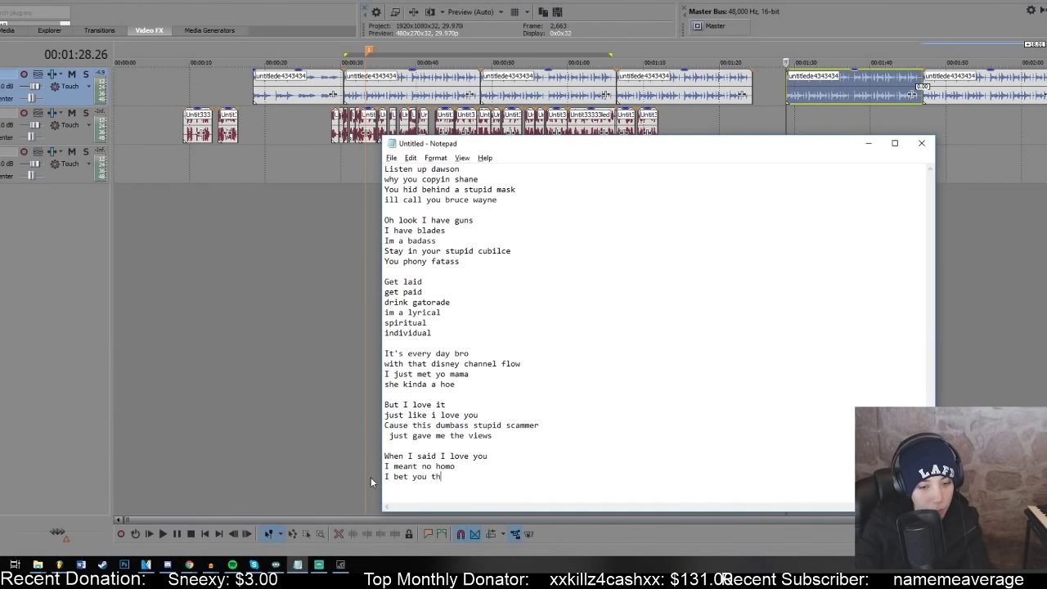
text(ought it was)
key(Return)
text(I sa)
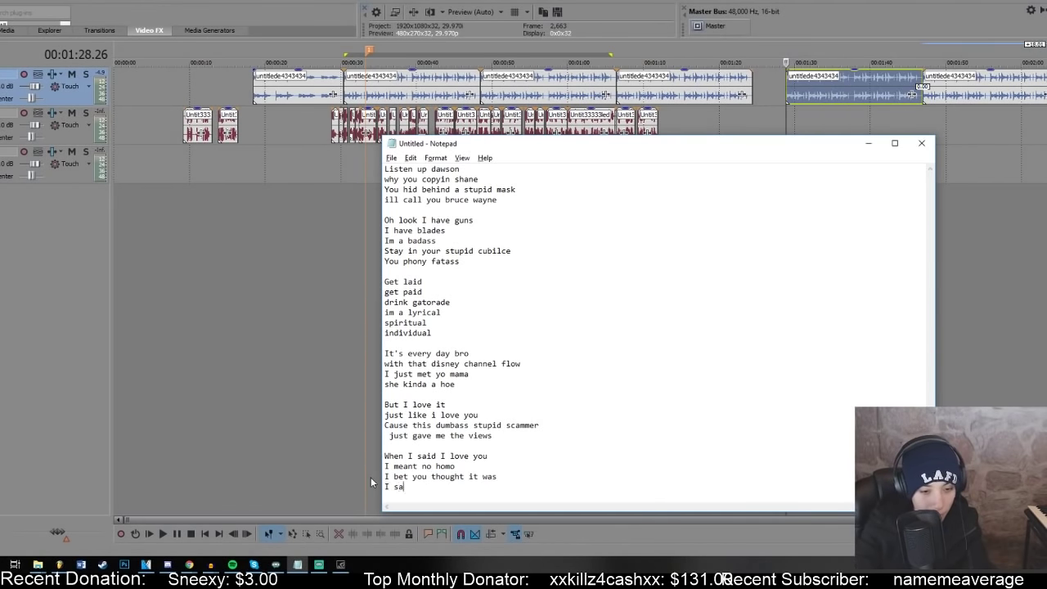
text(w your owo)
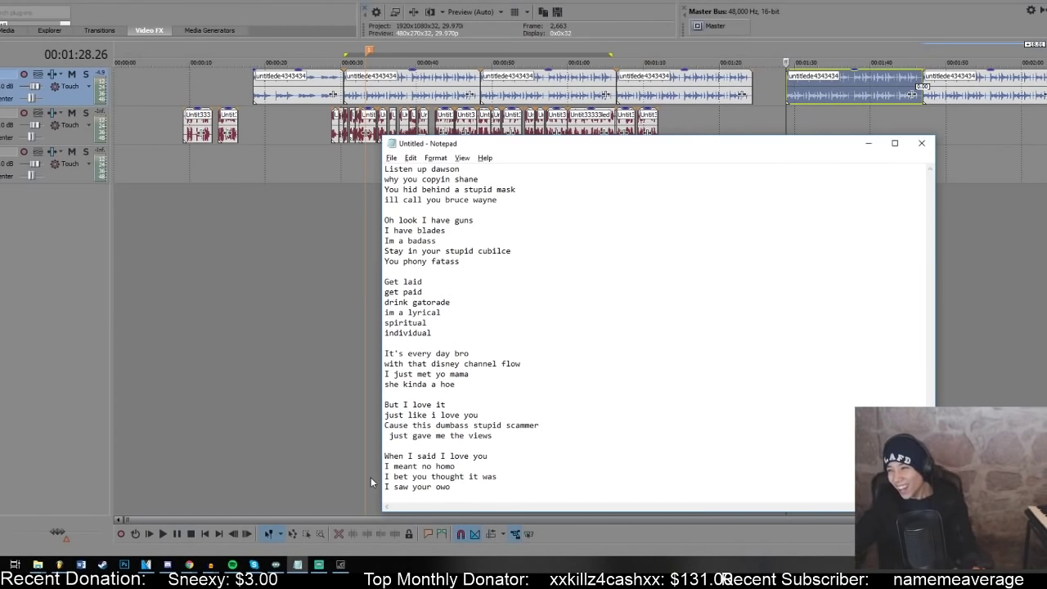
- Play the beat in VEGAS Pro from about 00:01:28.26 and start a new verse in Notepad with "Now Ima call yo boss to fire you"
click(776, 124)
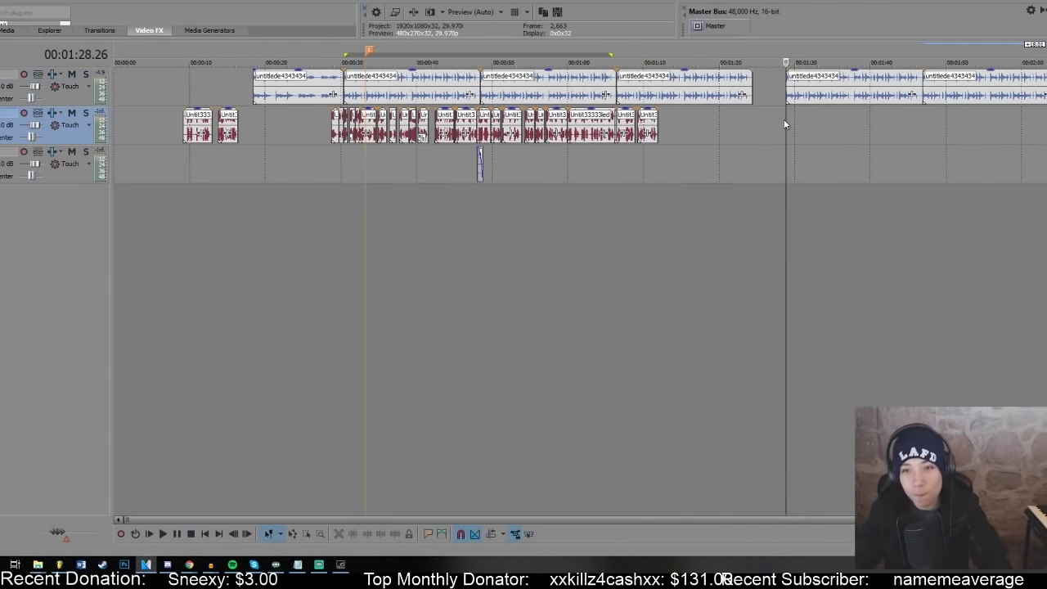
key(space)
key(alt+Tab)
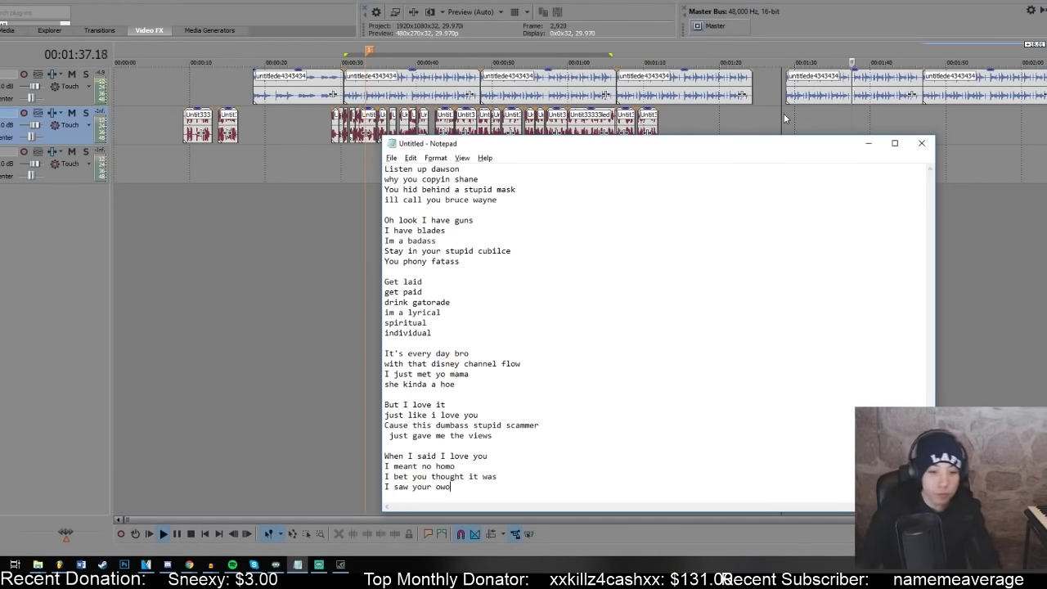
key(Return)
text(Now I)
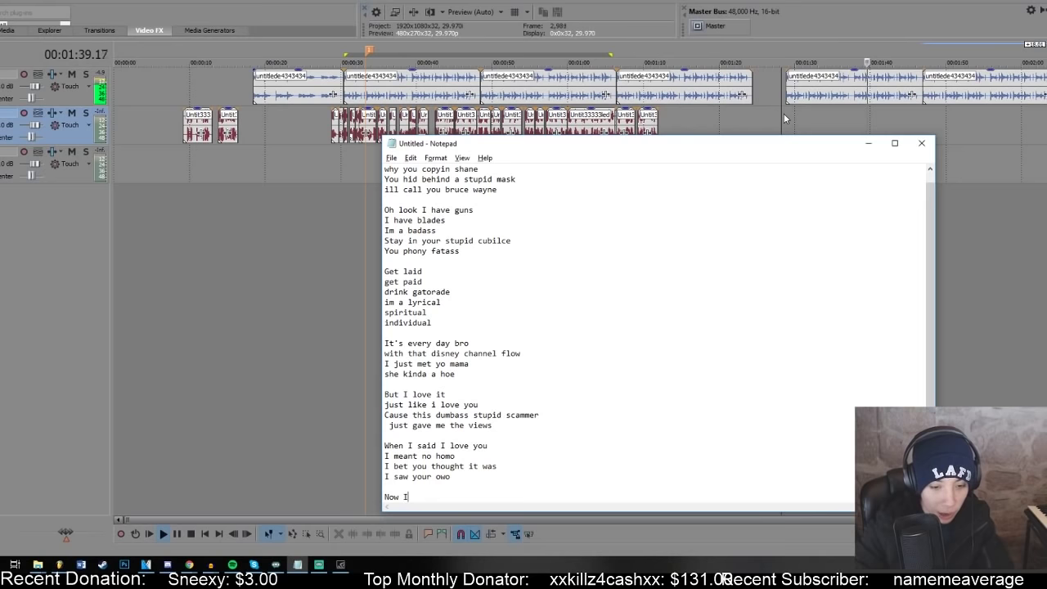
text(ma call yo boss to fire you)
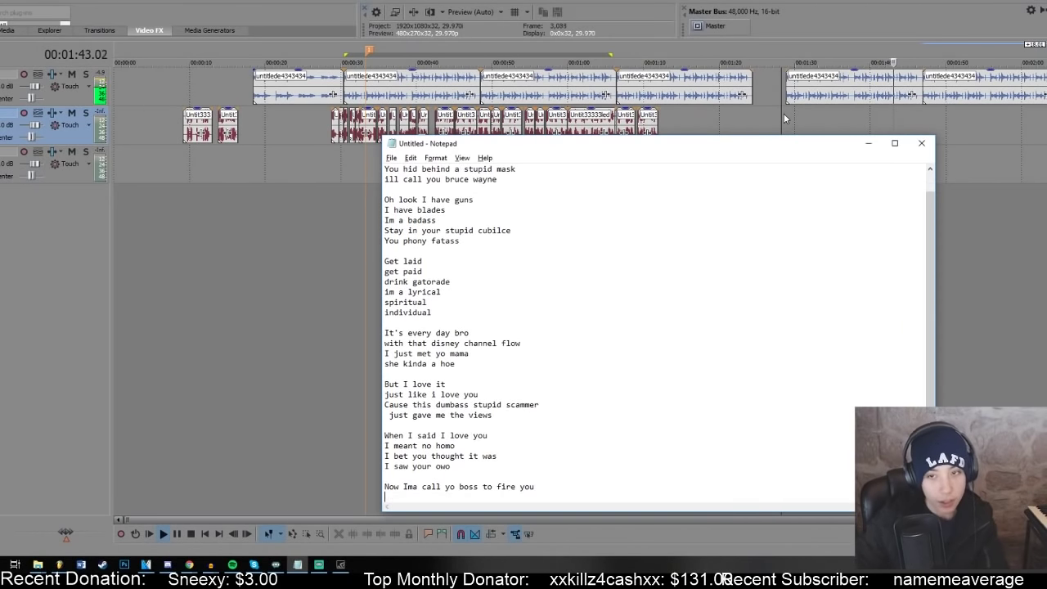
- Stop the beat in VEGAS Pro and play the arrangement from the start of the main vocal clips just before 00:00:30
key(alt+Tab)
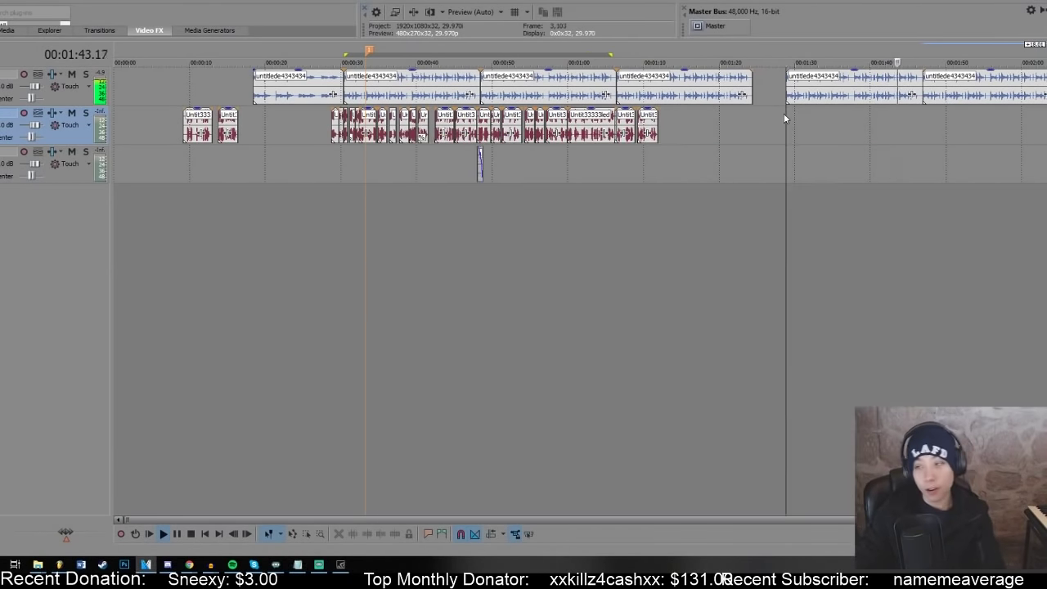
key(space)
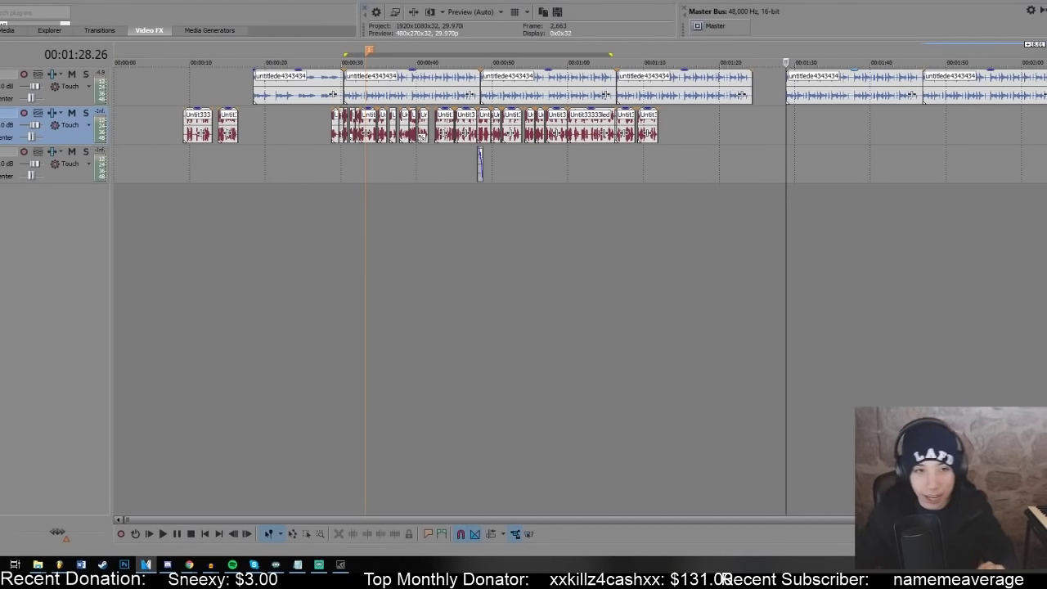
click(345, 197)
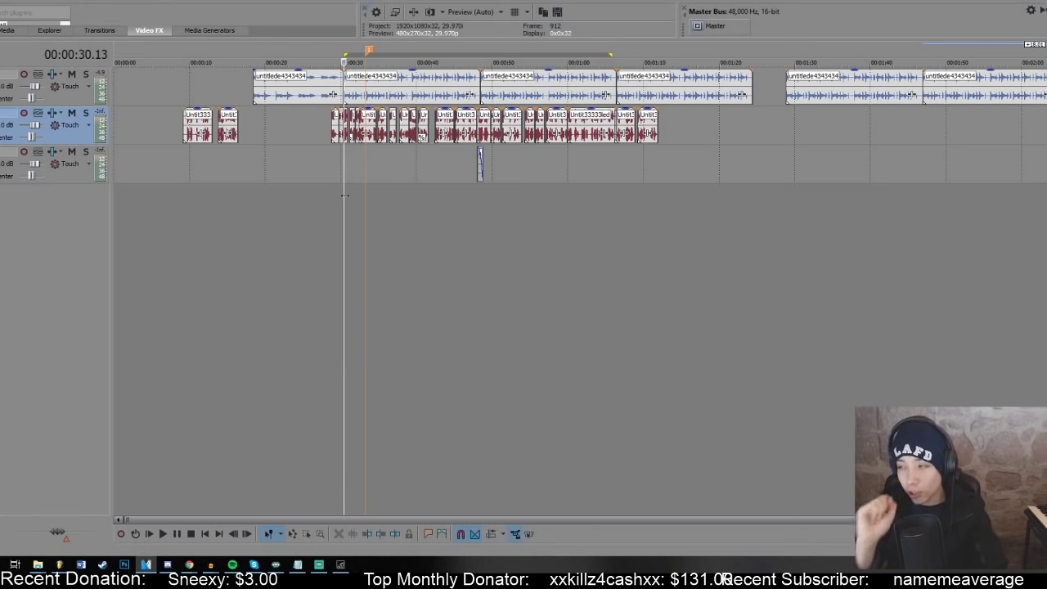
key(space)
key(space)
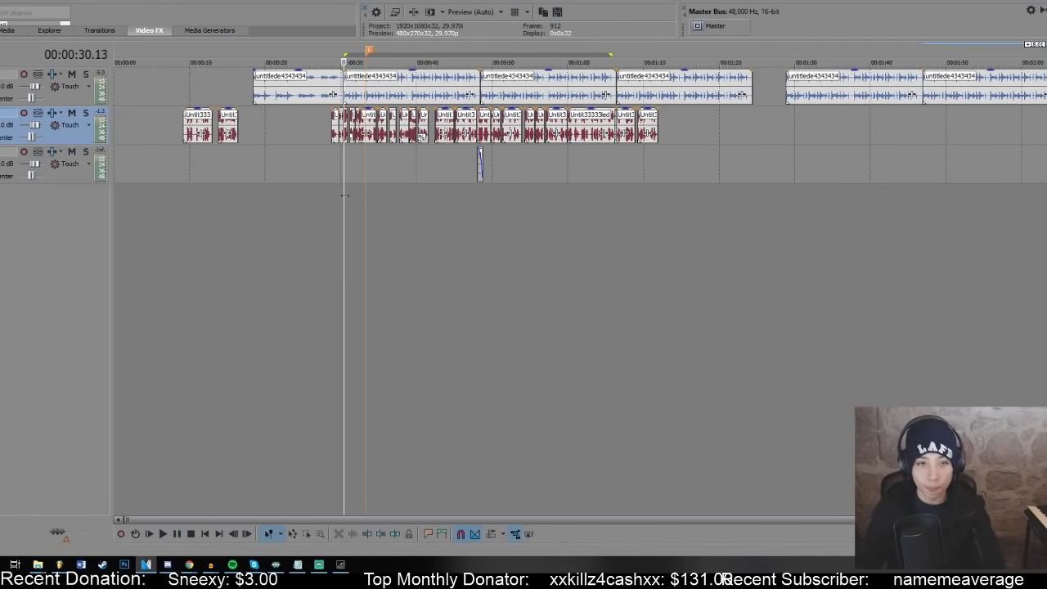
click(334, 211)
key(space)
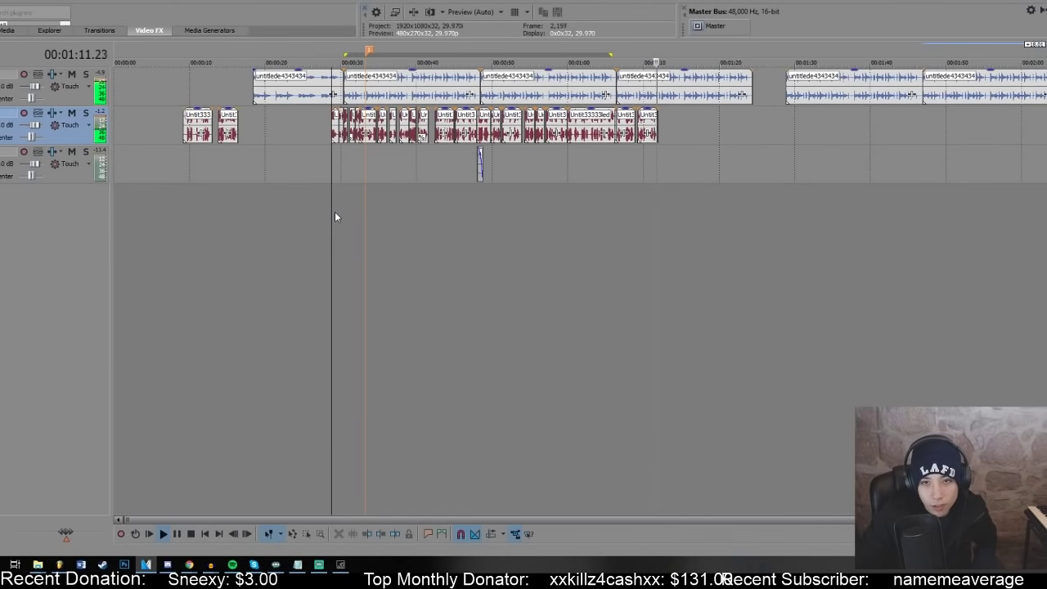
- Play the beat section without vocals from about 00:01:28 and again from near its first clip's end while reviewing the lyrics in Notepad
click(783, 141)
click(779, 140)
key(alt+Tab)
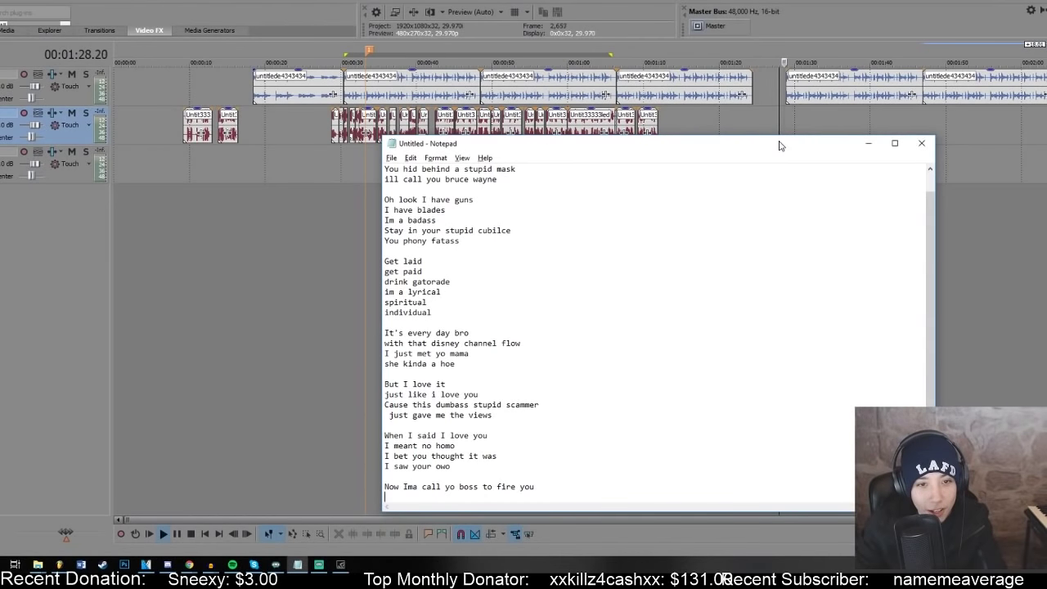
scroll(632, 313, up, 1)
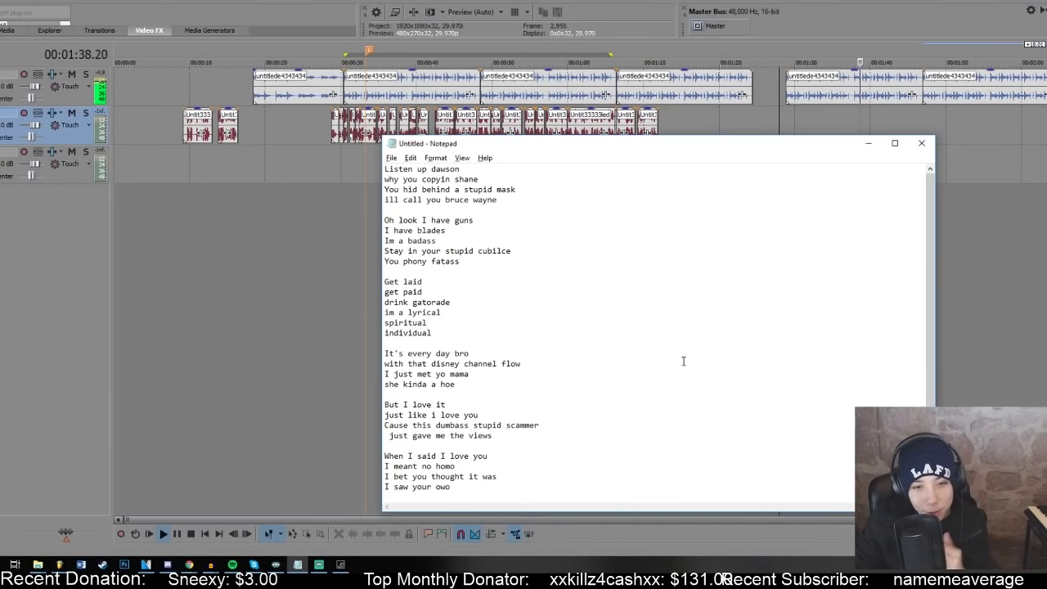
text(Now Ima call yo boss to fire you)
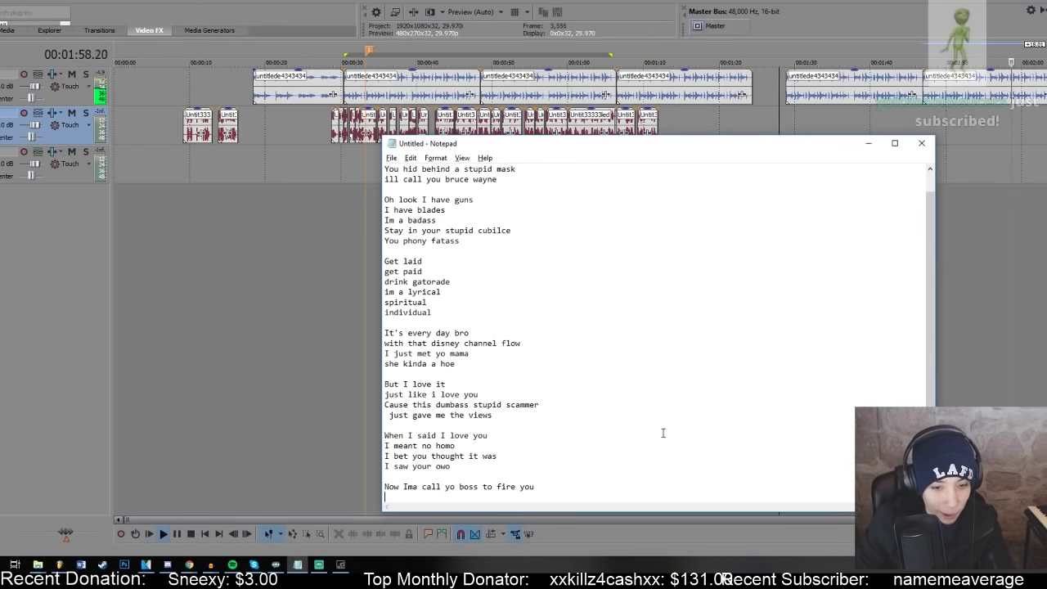
click(868, 143)
click(914, 114)
key(alt+Tab)
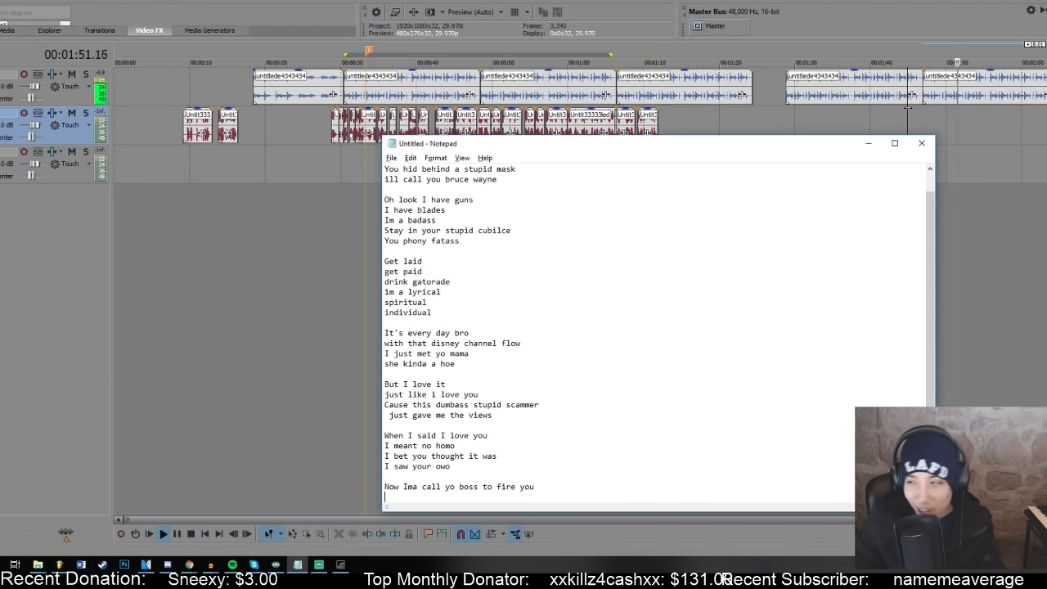
click(965, 249)
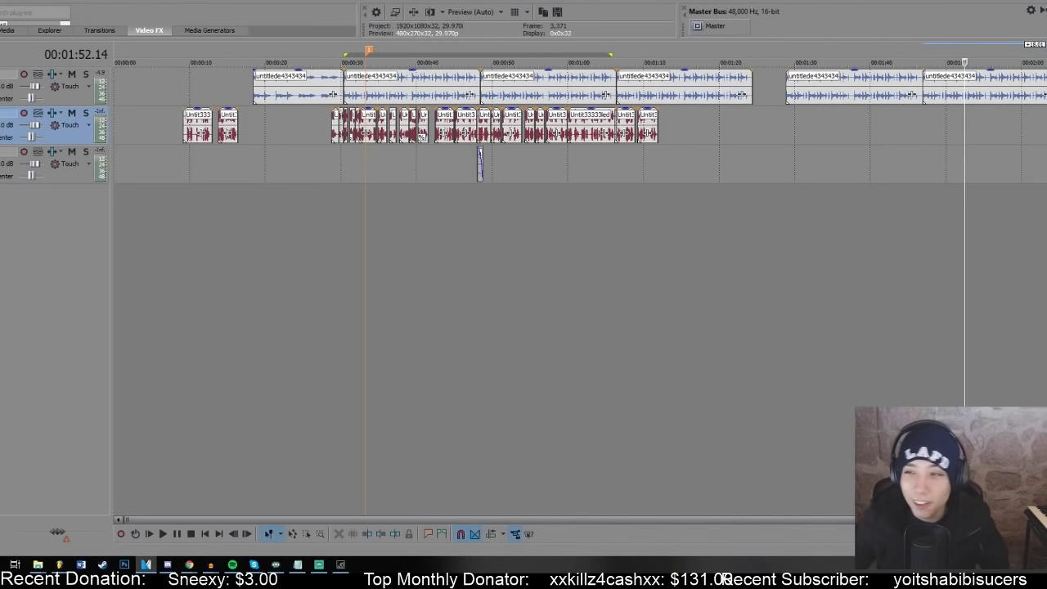
- Replace the lyric line "Now Ima call yo boss to fire you" in Notepad with the opening "You ignorant"
click(297, 565)
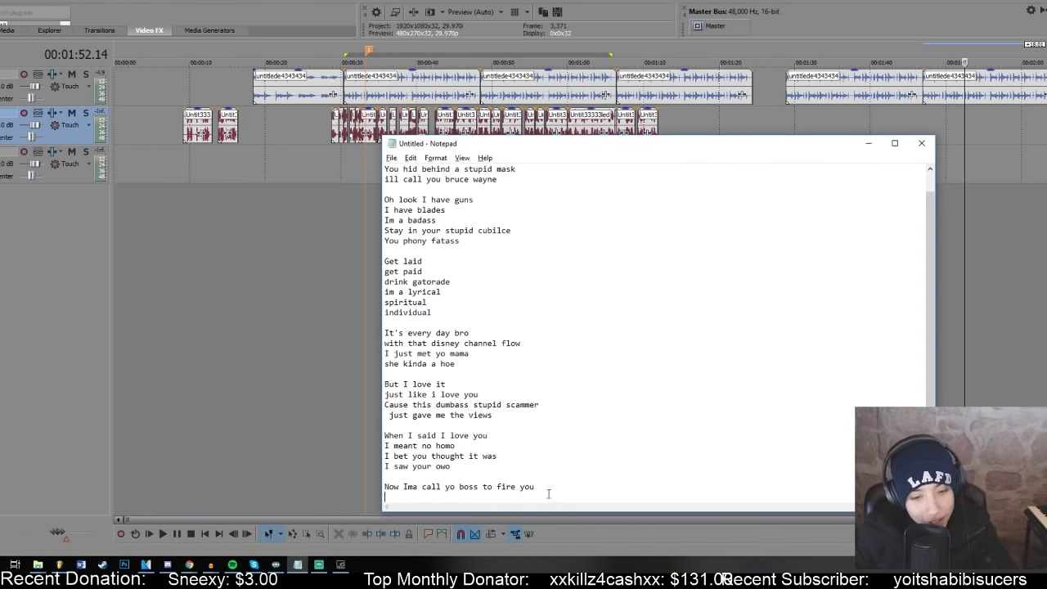
drag(542, 486, 339, 484)
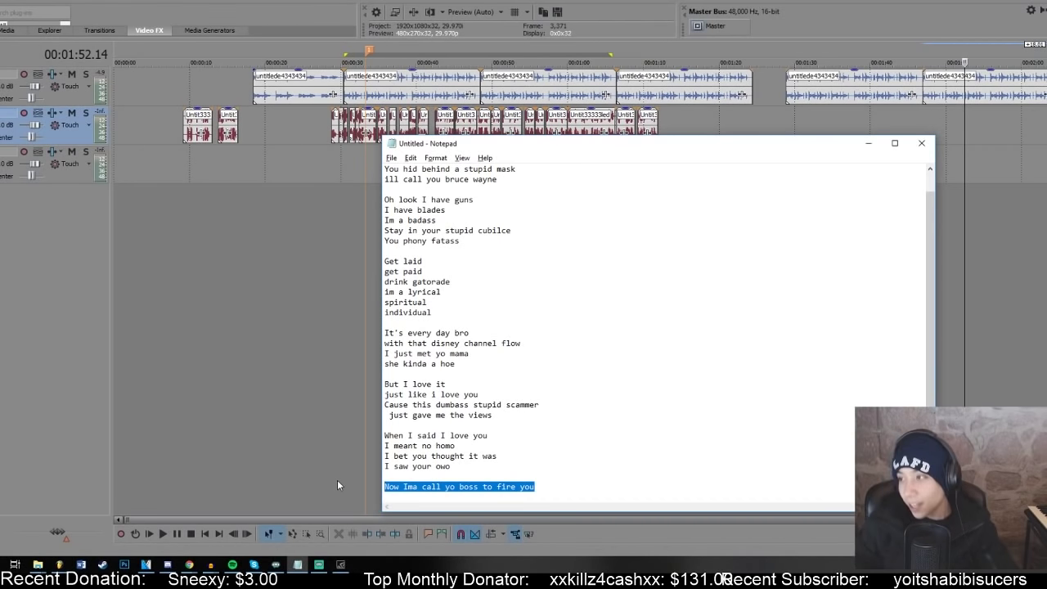
key(BackSpace)
text(I)
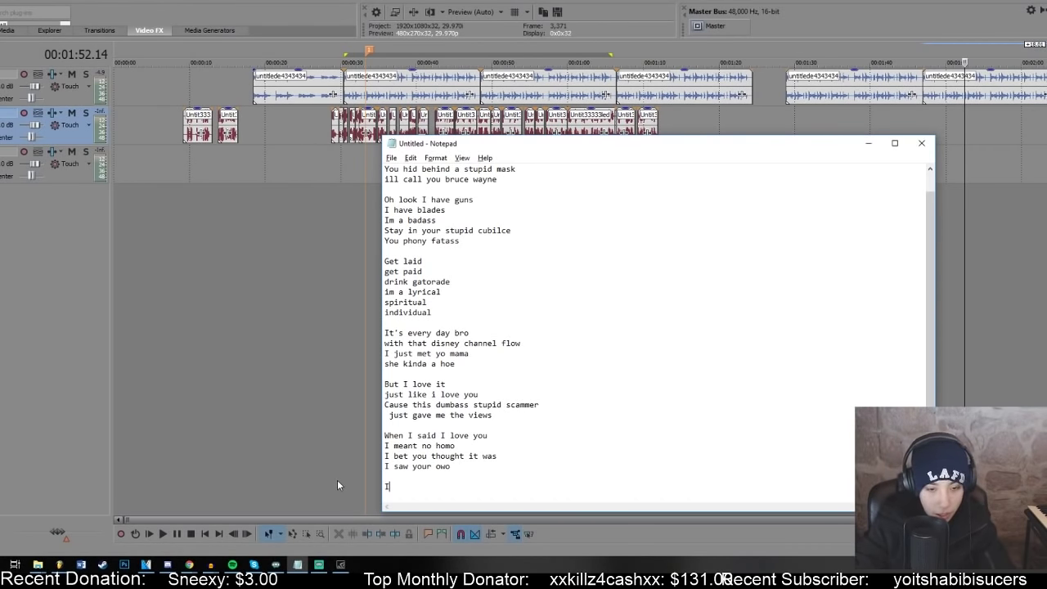
key(BackSpace)
text(You i)
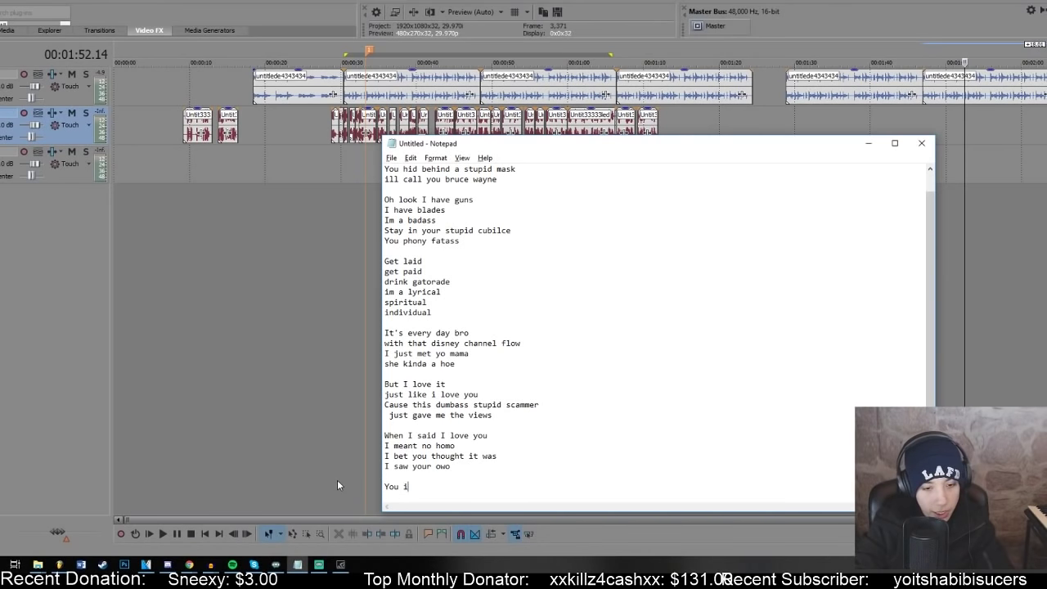
text(gnorant)
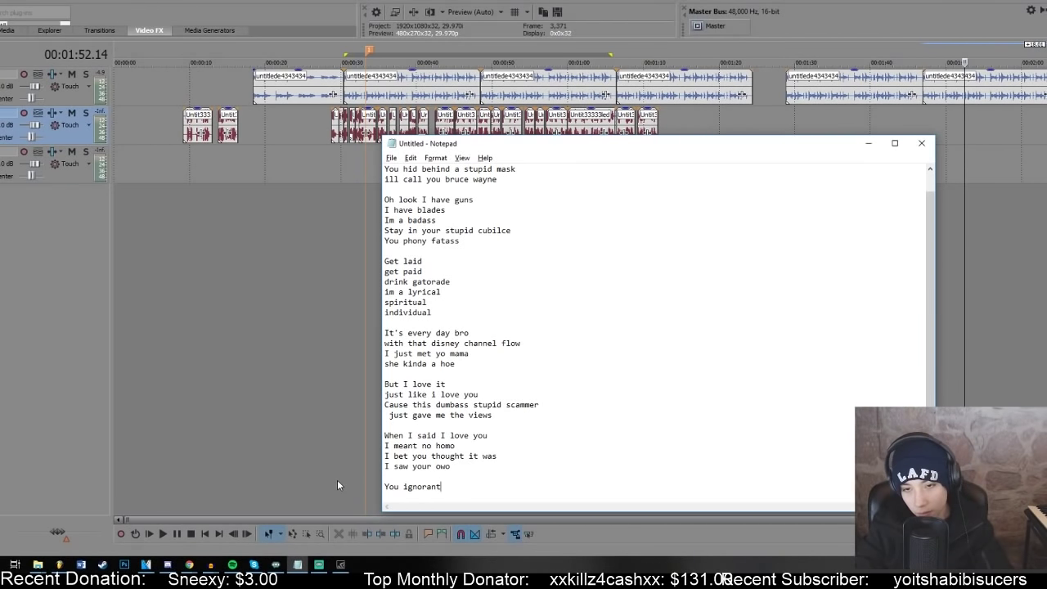
- Erase the unfinished lyric line "You ignorant" below the "When I said I love you" verse
key(BackSpace)
key(BackSpace)
key(BackSpace)
key(BackSpace)
key(BackSpace)
key(BackSpace)
key(BackSpace)
key(BackSpace)
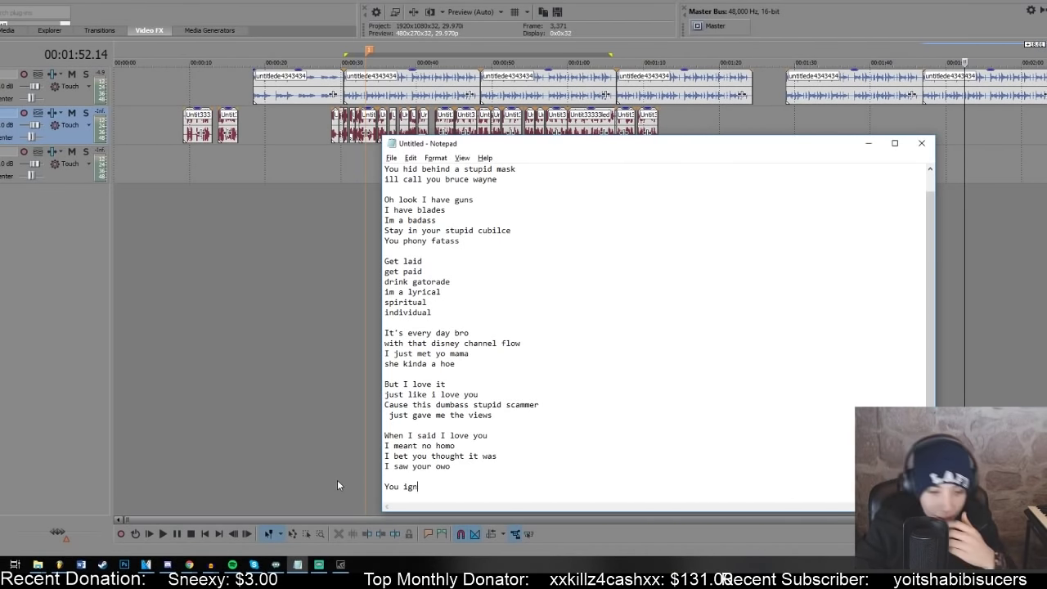
key(BackSpace)
key(BackSpace)
key(BackSpace)
key(BackSpace)
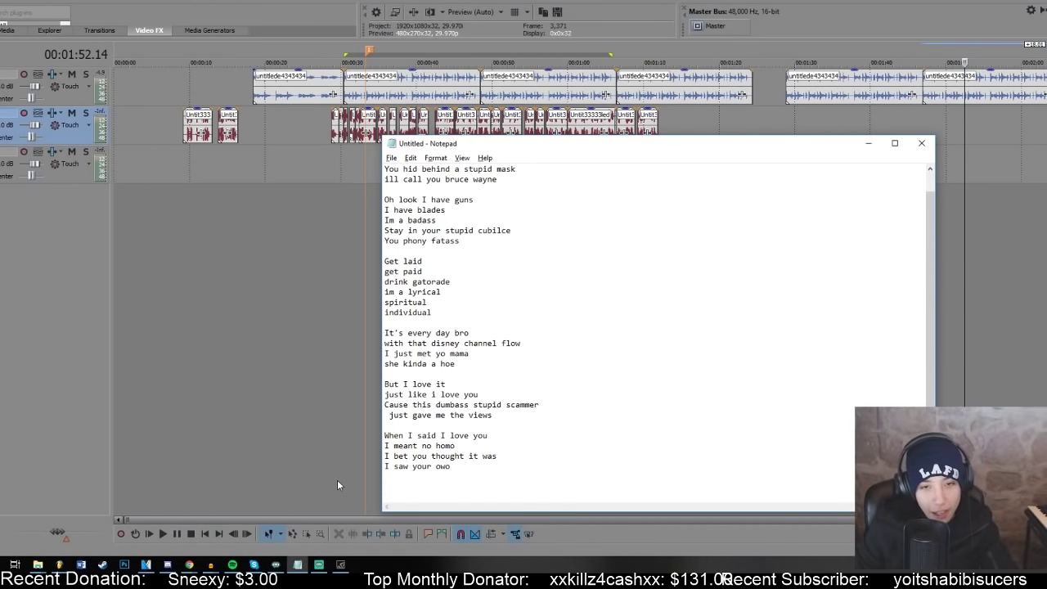
- Play the beat in VEGAS Pro from about 00:01:42.25 and from slightly earlier points while rereading the last verses in Notepad
click(892, 111)
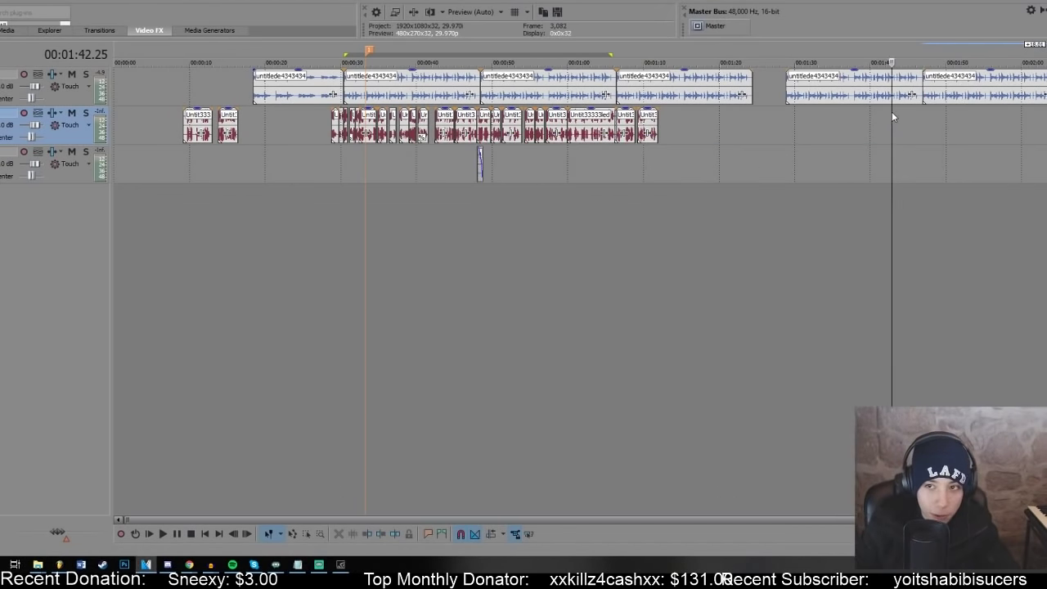
key(space)
key(alt+Tab)
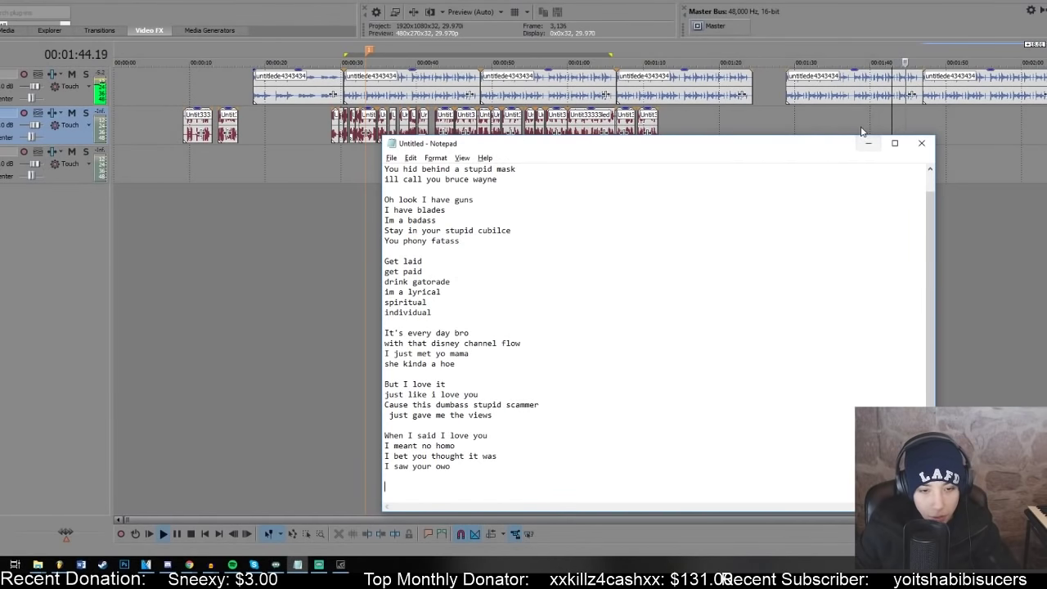
click(873, 128)
key(alt+Tab)
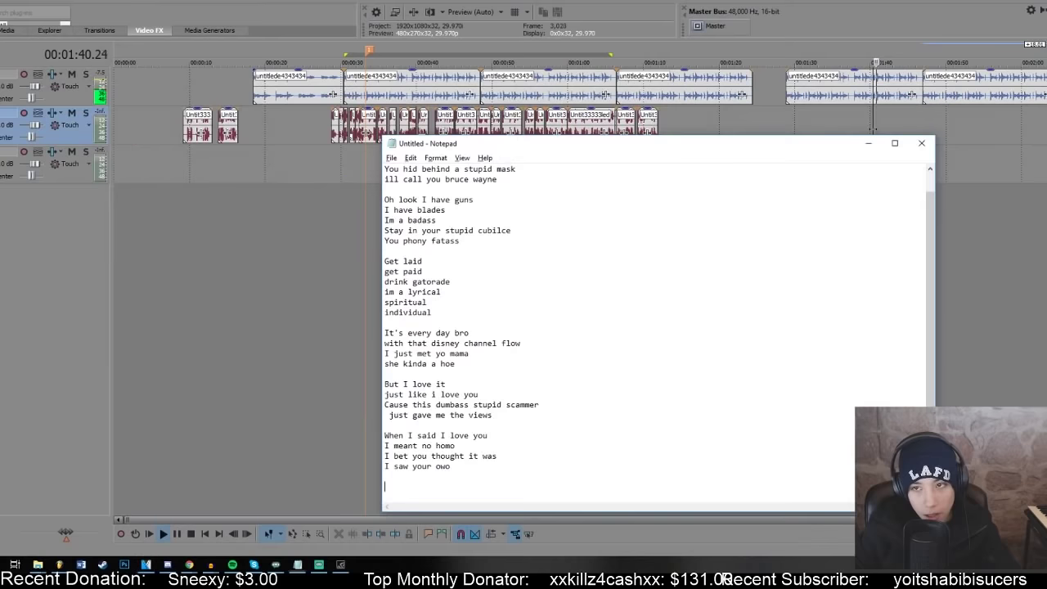
click(865, 111)
key(alt+Tab)
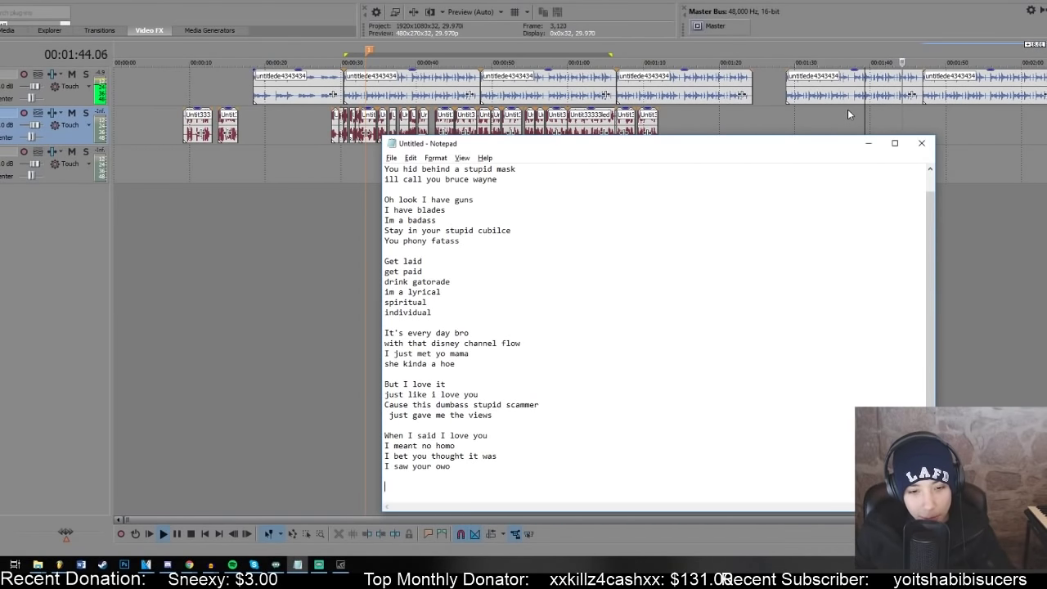
double_click(460, 415)
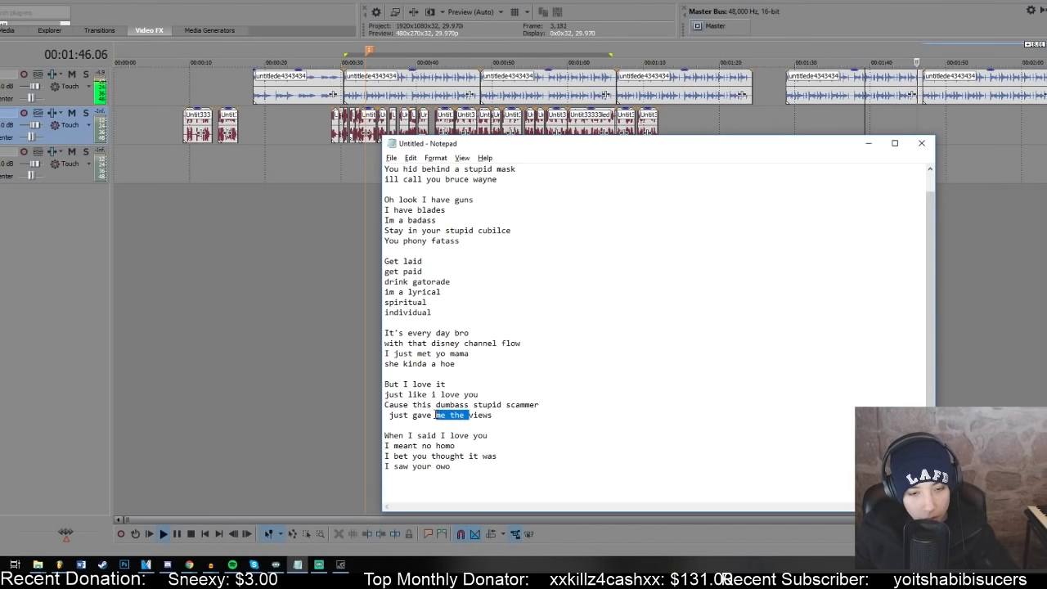
- Reword the last line of the "But I love it" verse in Notepad to "just gave me all his views"
text(all his)
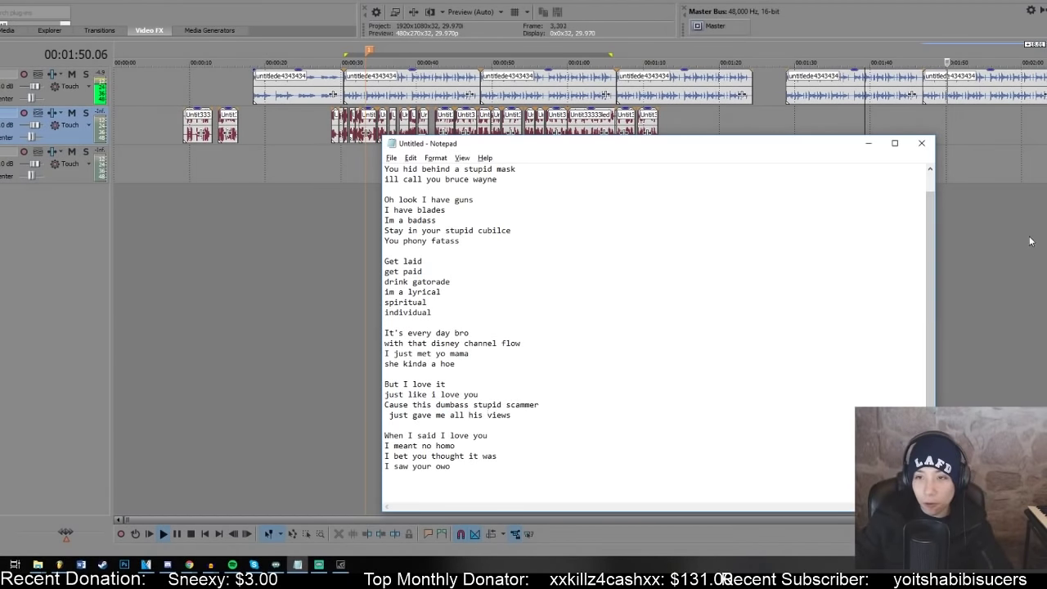
click(995, 243)
key(alt+Tab)
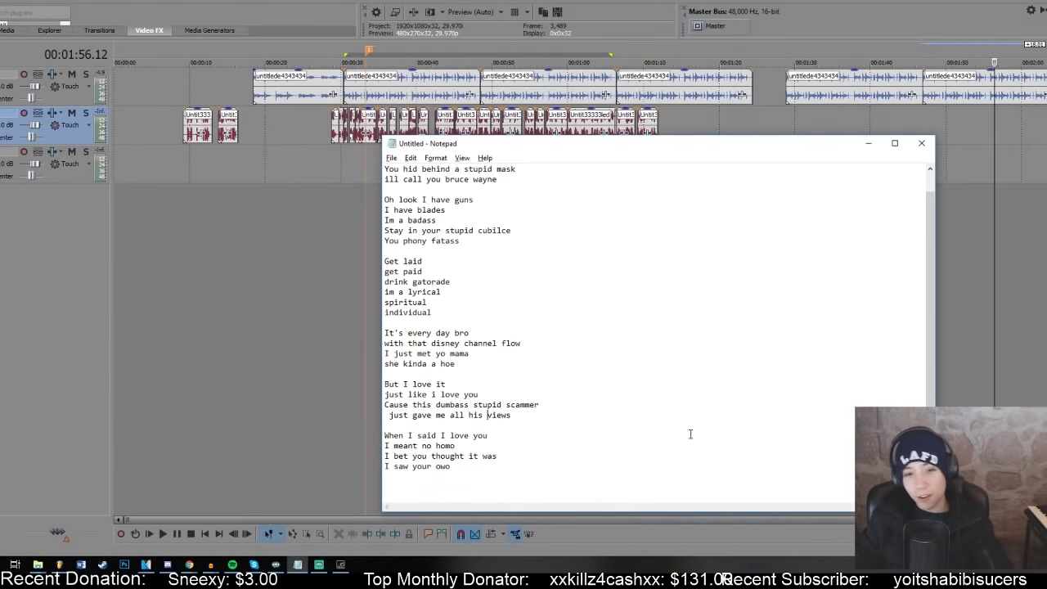
- Start a new verse below "I saw your owo" with the lines "Jajajajaja", "I'm laughing in spanish" and "No Pretendo que sepas"
click(669, 486)
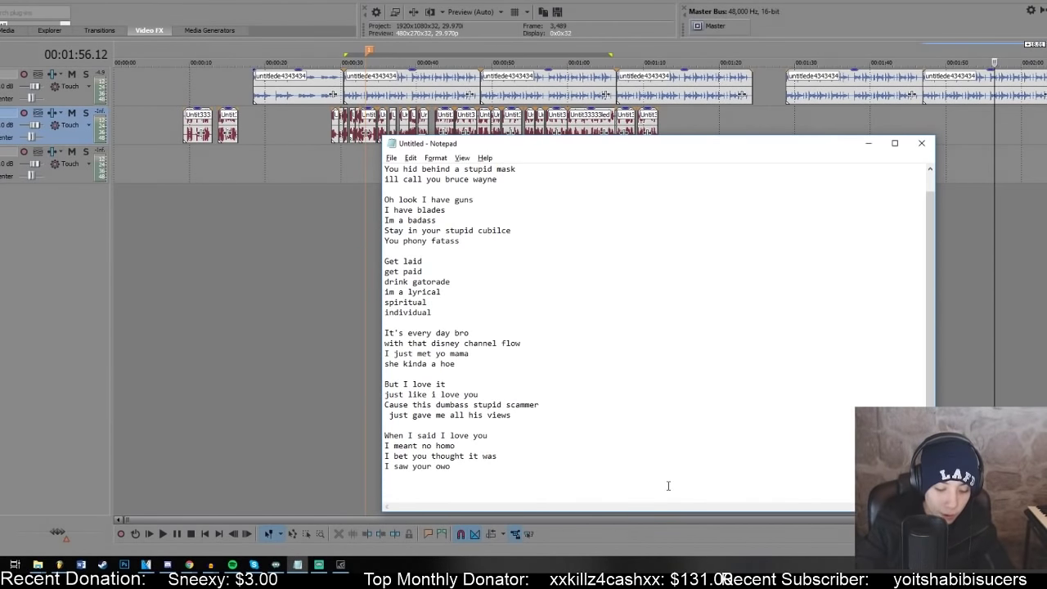
text(Jajaja)
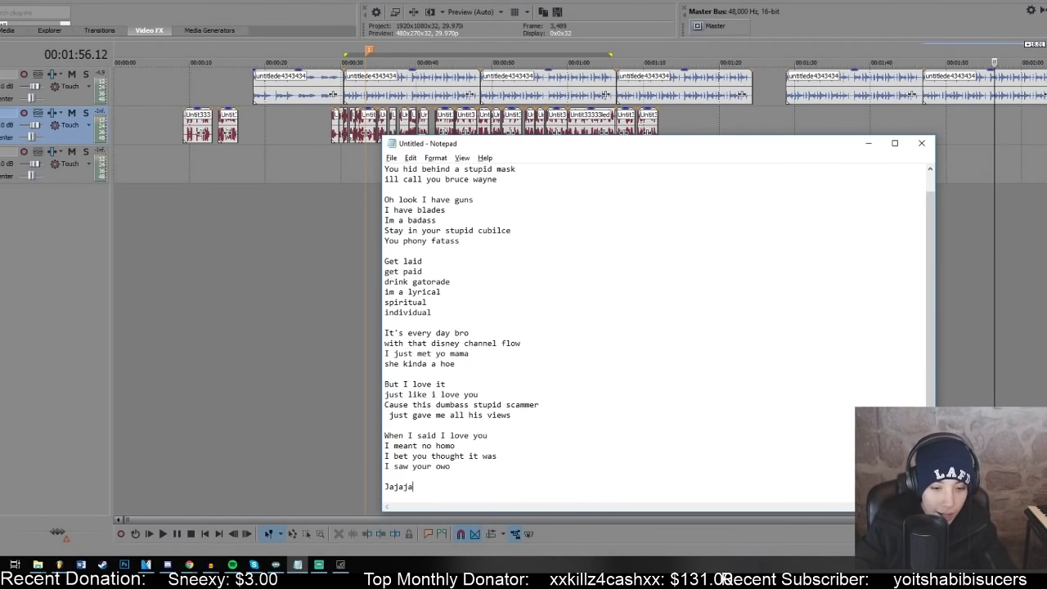
text(jaja)
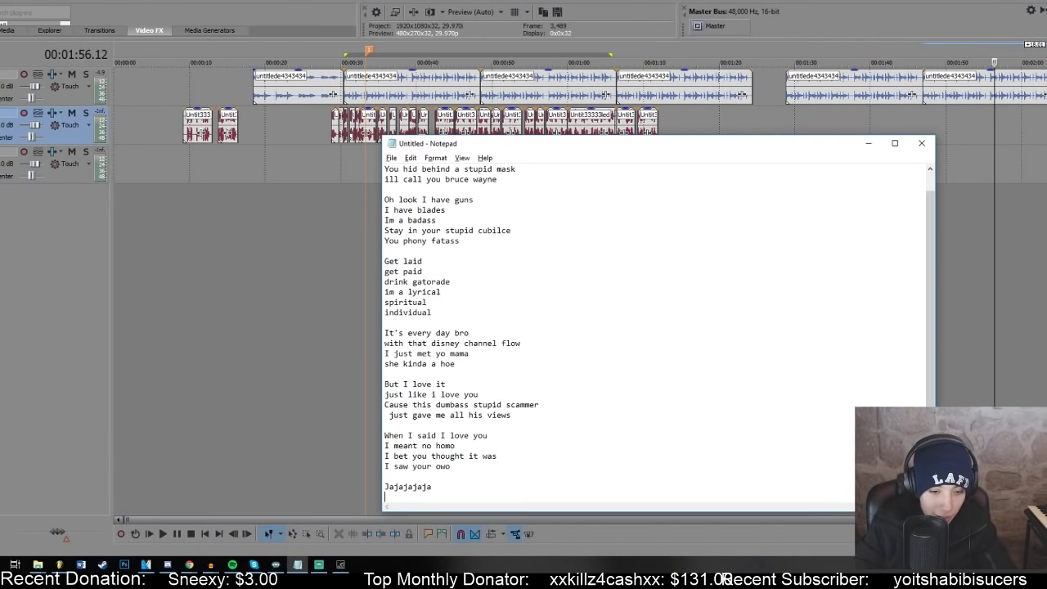
text( I'm laughing)
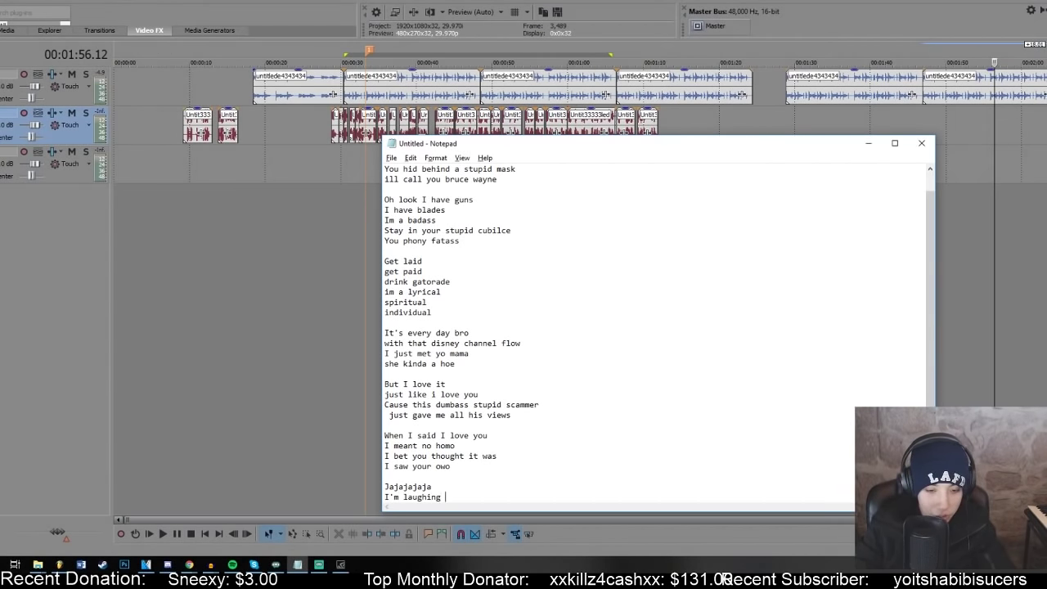
text( in spanish)
key(Return)
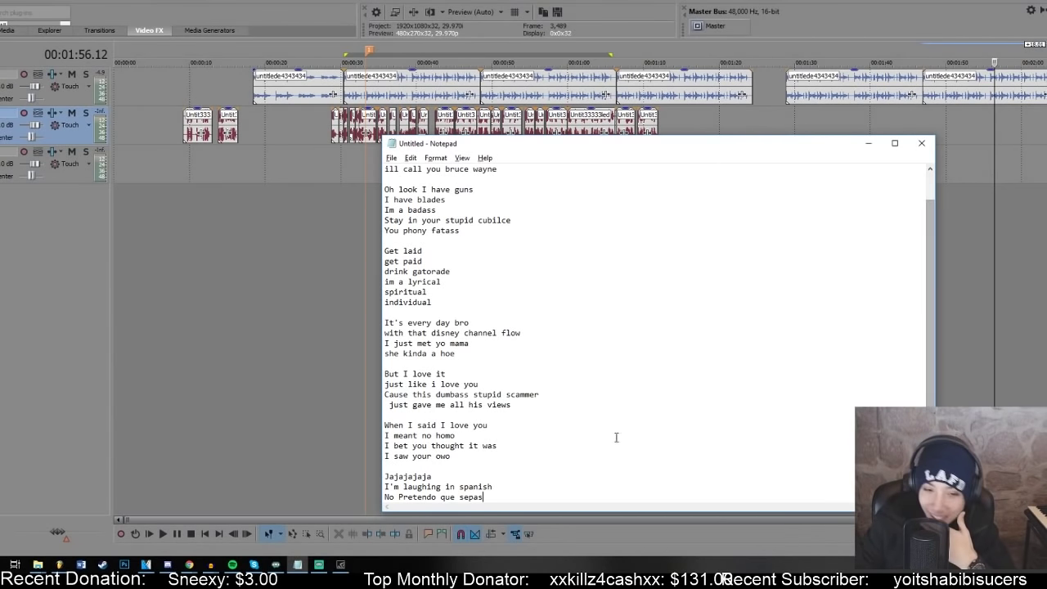
- Replace the verse's third line, "No Pretendo que sepas", with "You're puto pendejo"
drag(528, 497, 386, 487)
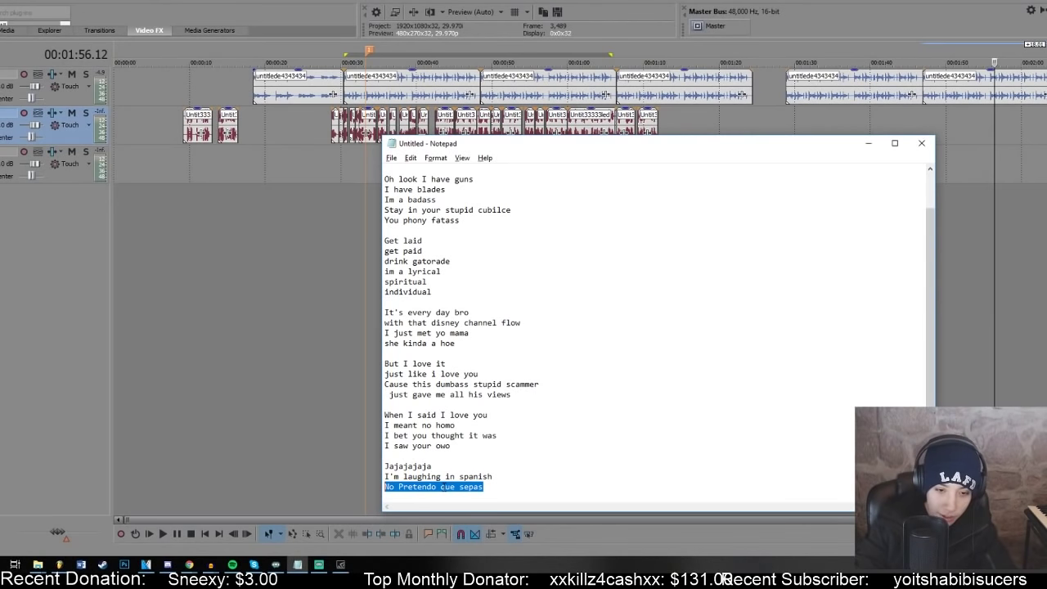
text(You're)
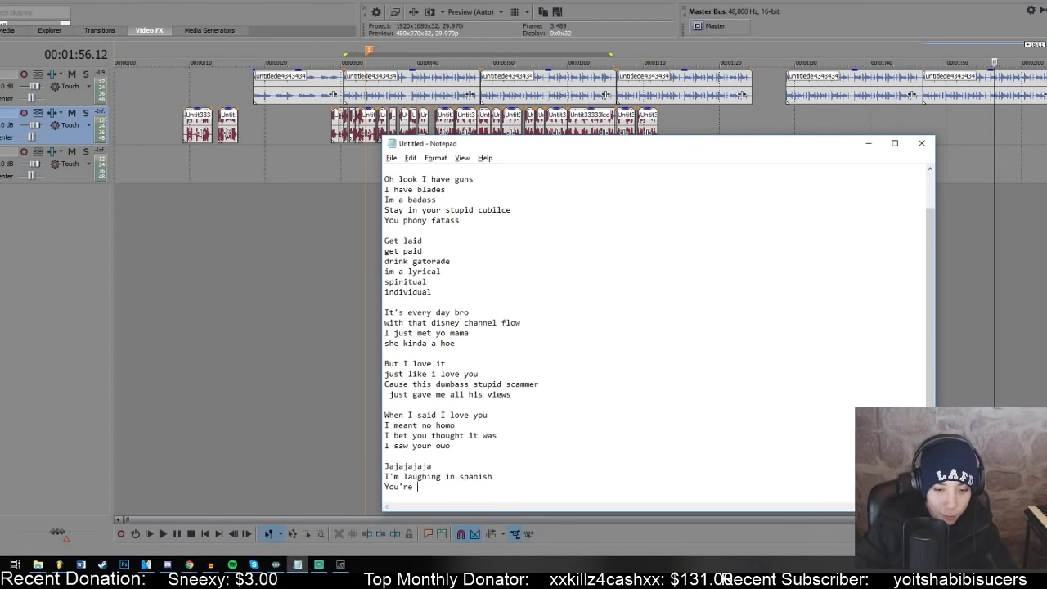
text( puto pendejo)
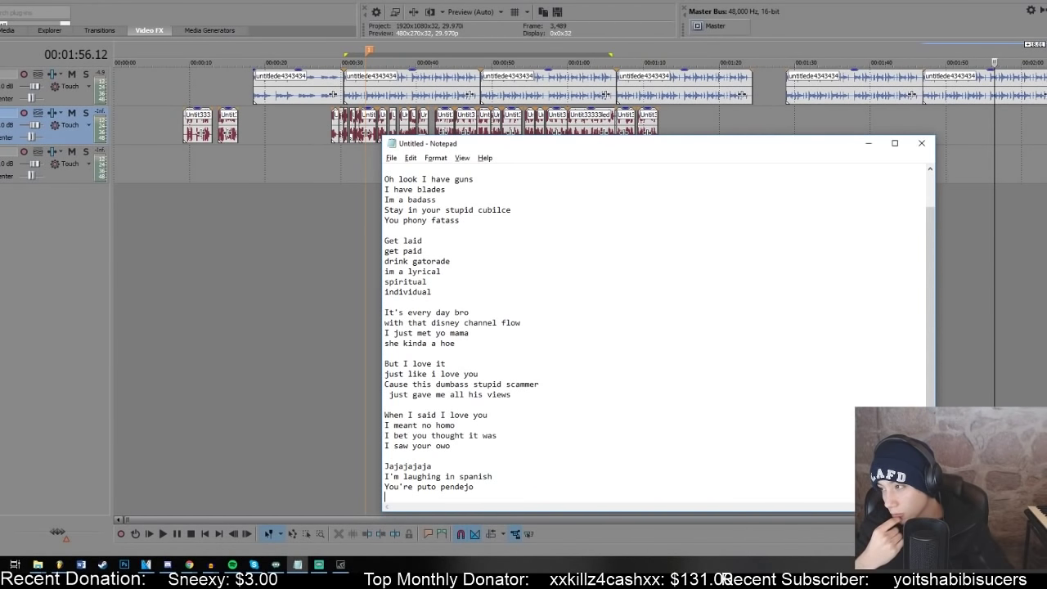
- Continue the Spanish verse with the lines "Y si te acercas mas" and "pues asi te dejo"
text(Y si te)
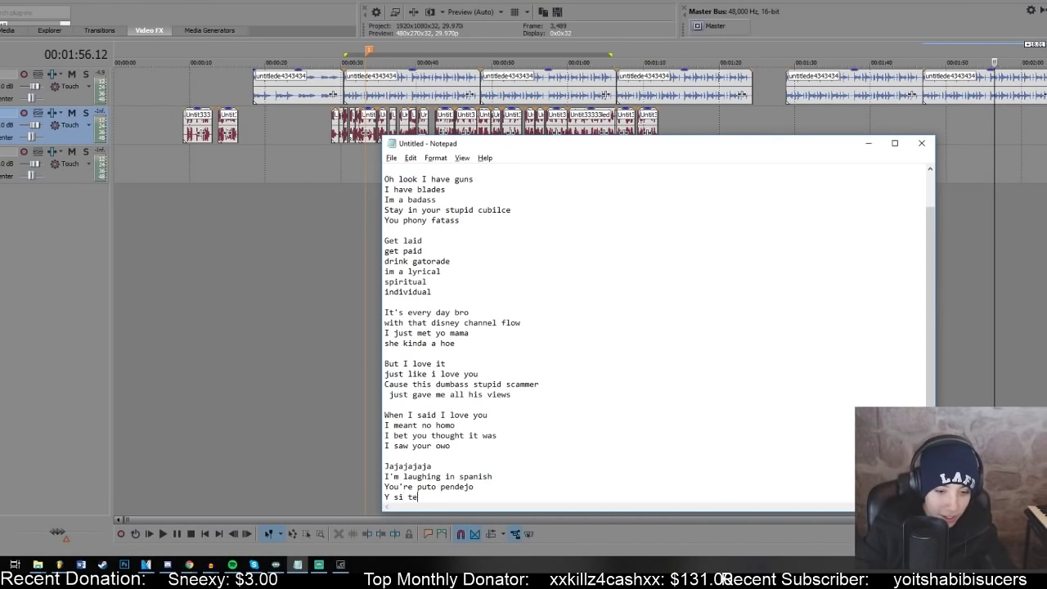
text( acercas mas)
key(Return)
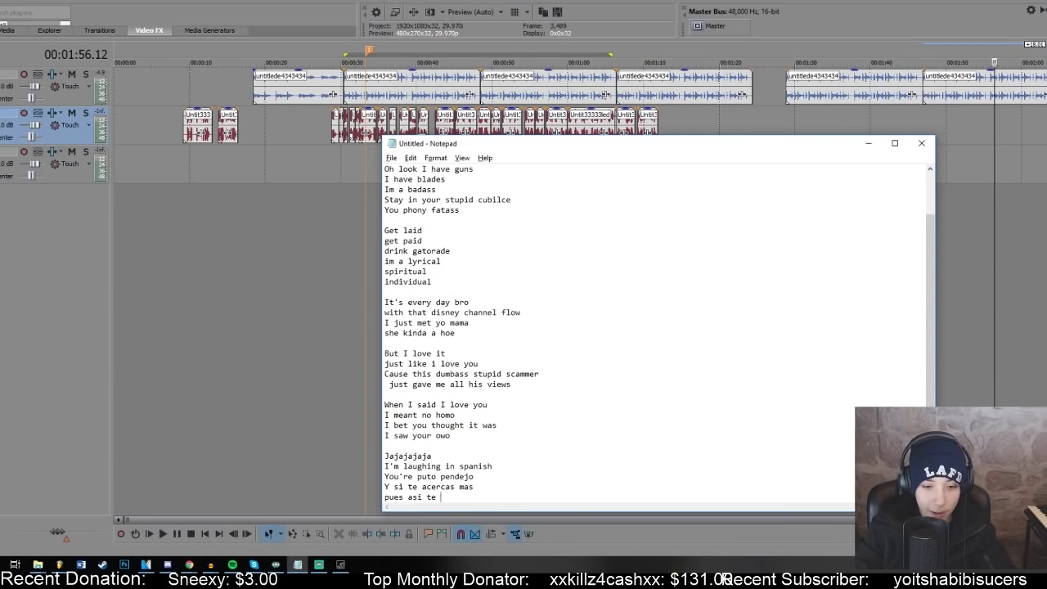
- Play the beat in VEGAS Pro from about 00:01:28 while rereading the new Spanish verse in Notepad
click(782, 115)
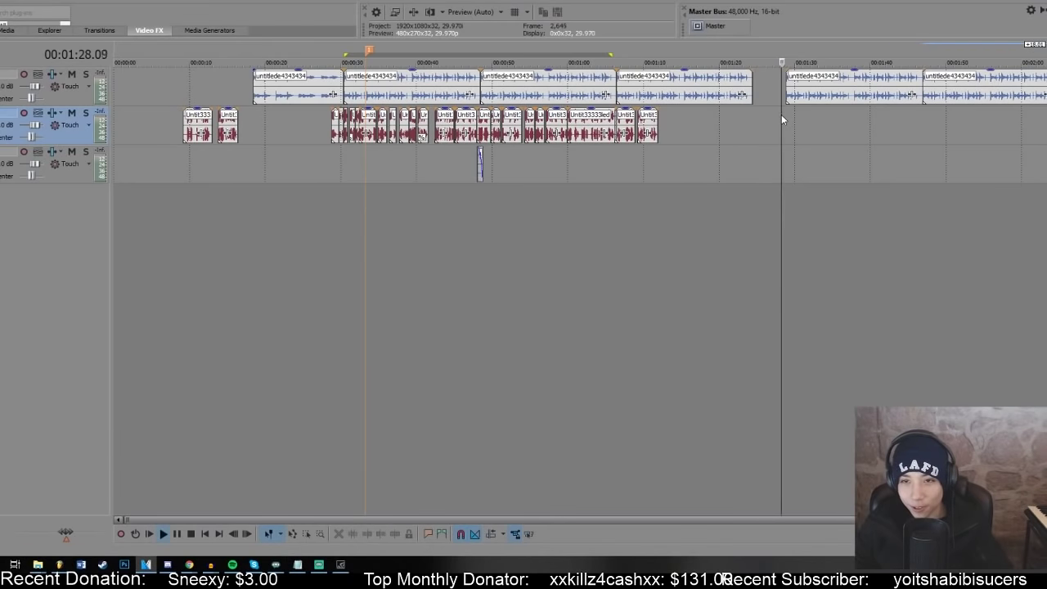
key(space)
key(alt+Tab)
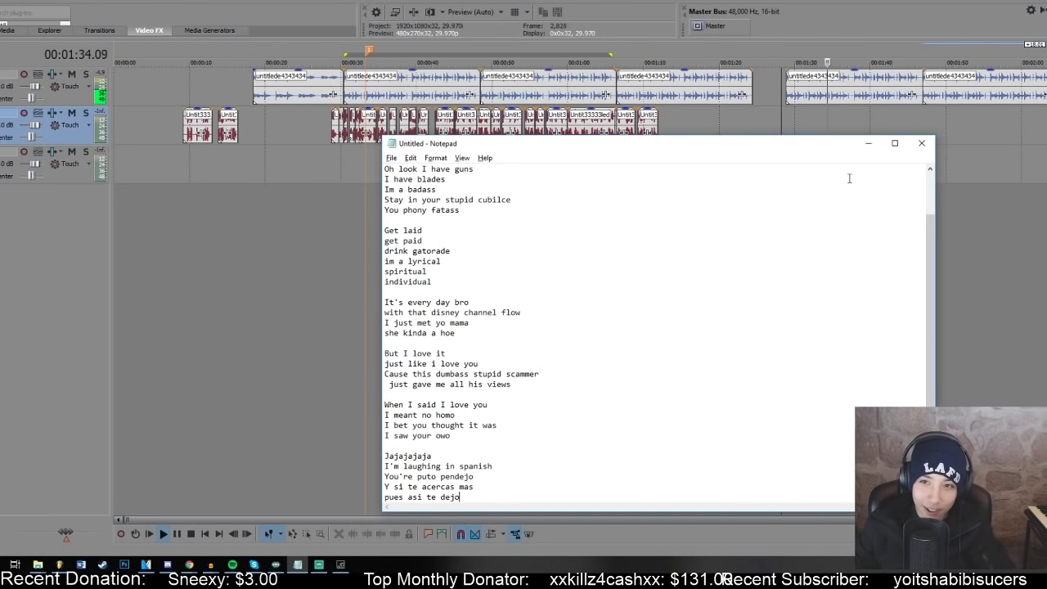
click(794, 110)
click(456, 496)
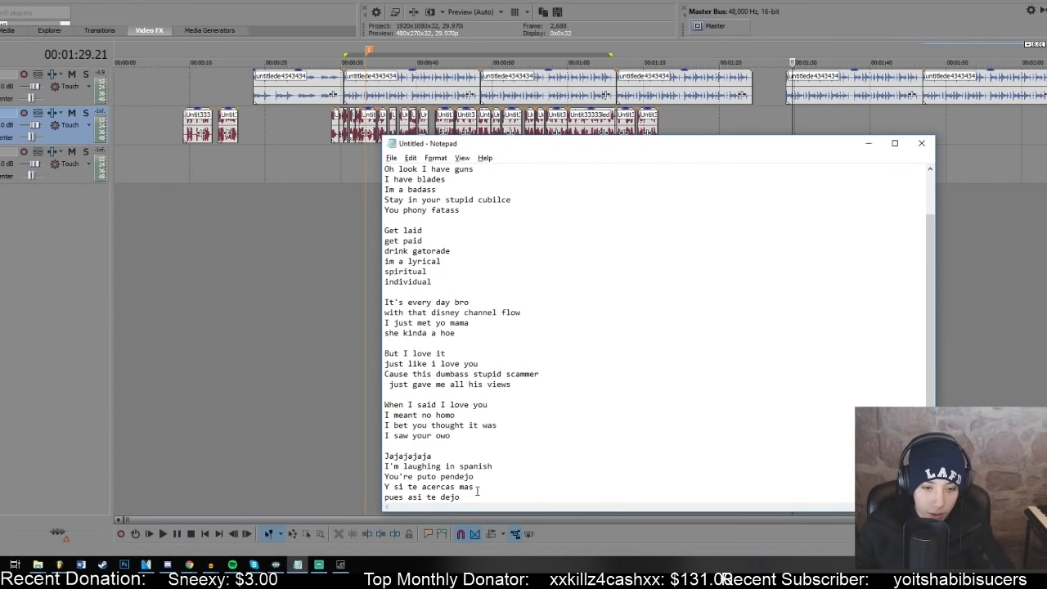
- Replace the two lines below "You're puto pendejo" with the single closing line "Porque asi te dejo"
drag(476, 488, 391, 488)
drag(481, 508, 374, 486)
text(Porque asi)
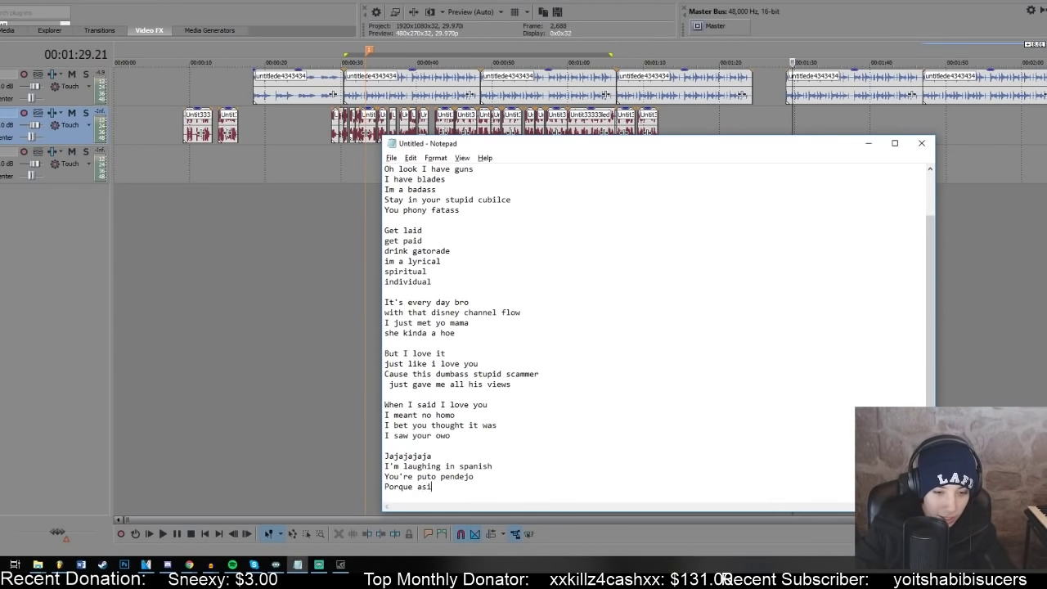
text( te dejo)
key(Return)
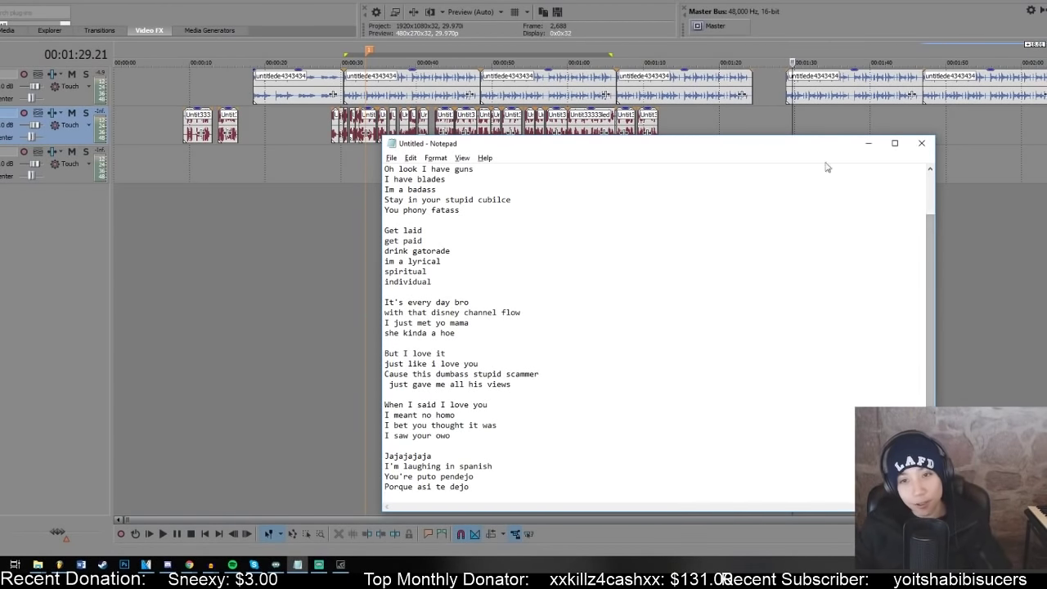
- Play the beat in VEGAS Pro from just before its second section and return to the lyrics in Notepad
click(782, 133)
click(778, 132)
key(space)
key(alt+Tab)
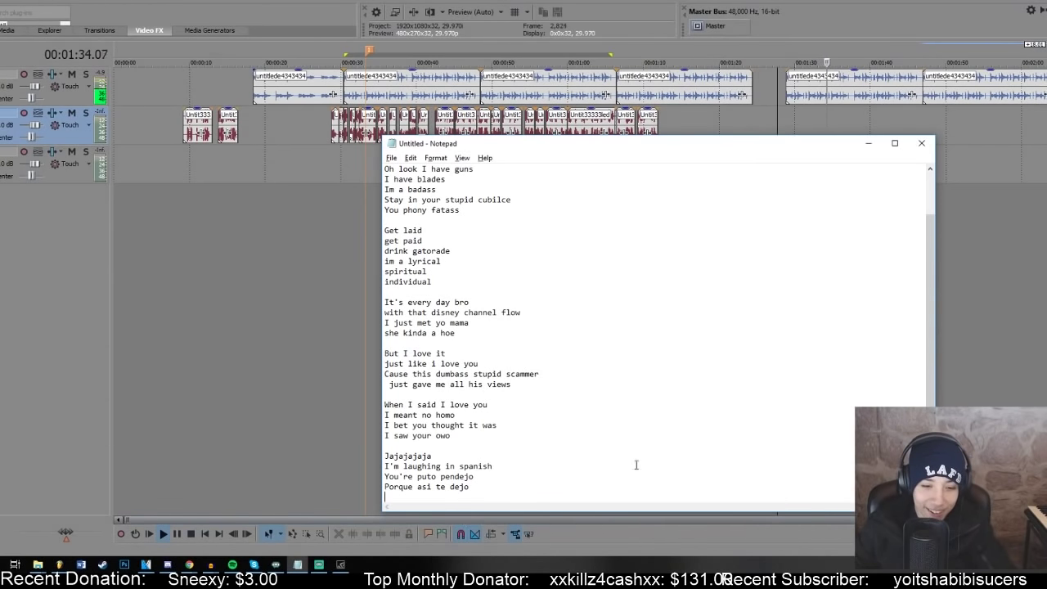
- Try opening a new verse with "Tu mama me dijo que era" and stop the beat at its second section's start
key(Return)
text(Tu mama me dijo )
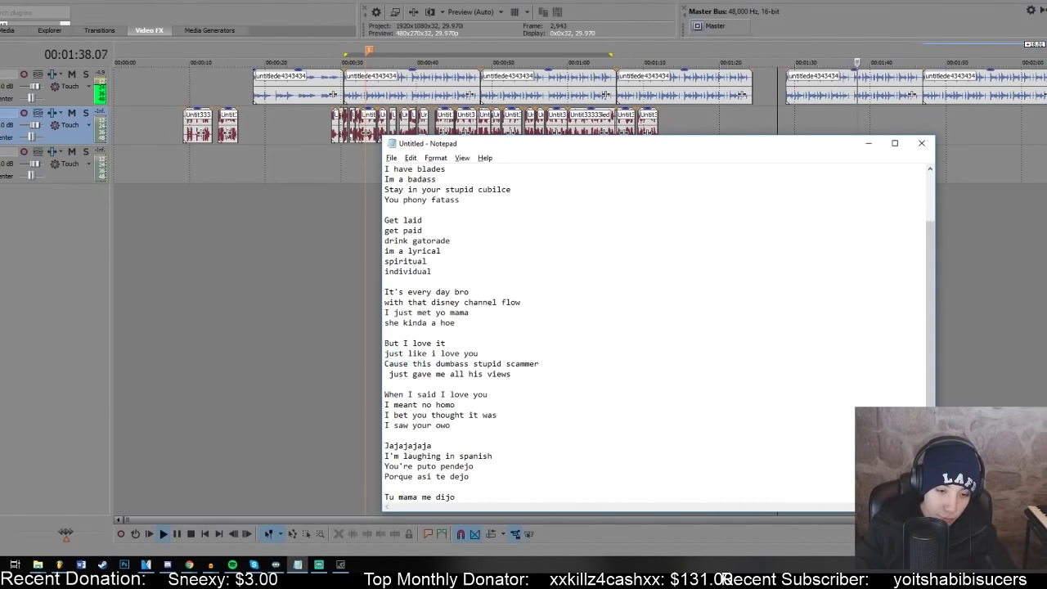
text(que era)
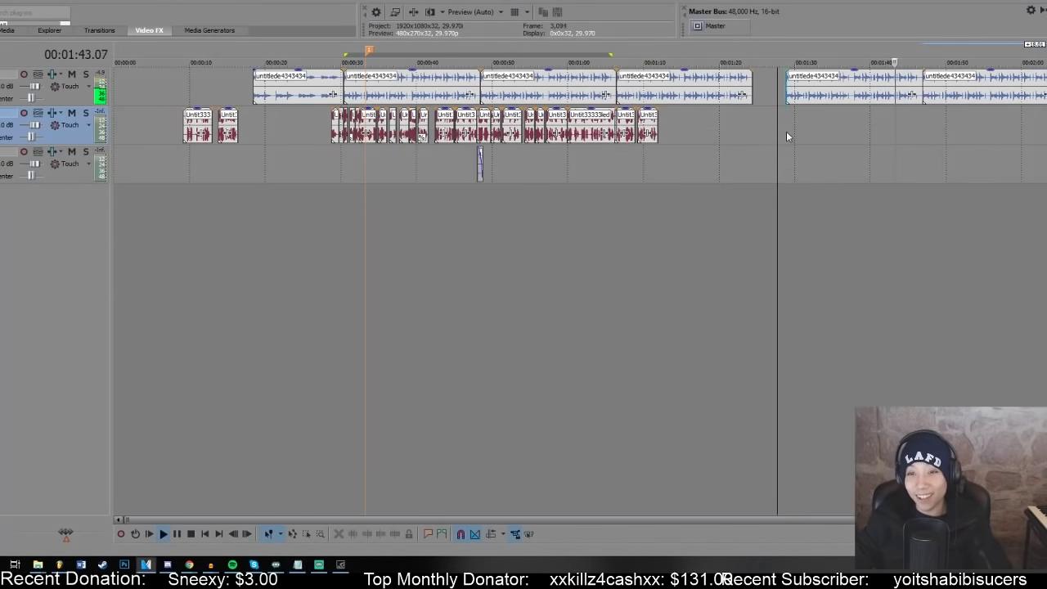
click(786, 131)
key(alt+Tab)
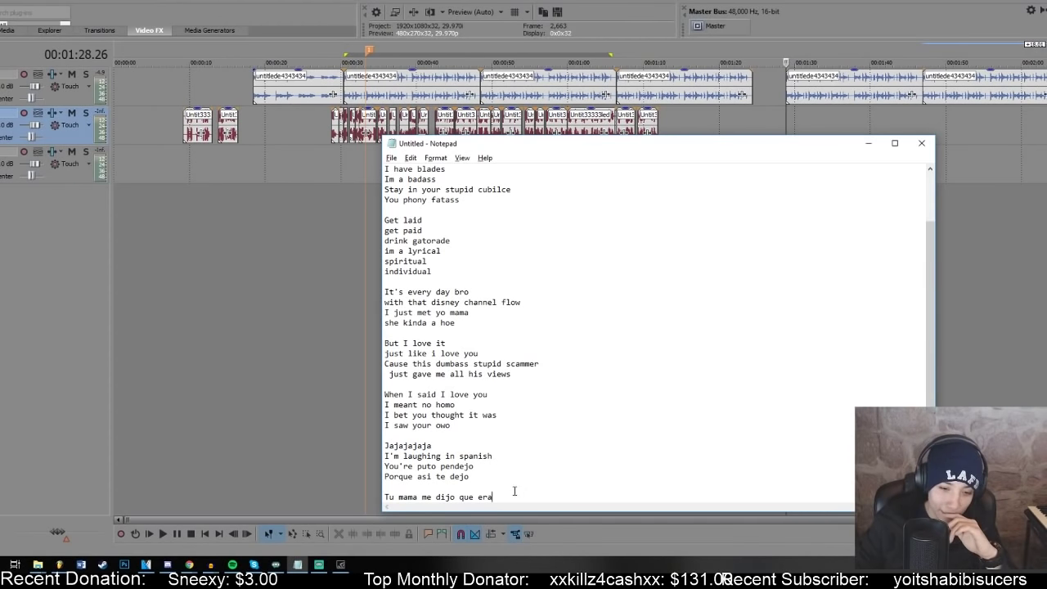
- Replace the unfinished opening of the last verse with the lines "Ahora termino este rap" and "en mi lenguaje"
drag(515, 491, 379, 499)
text(Ahora t)
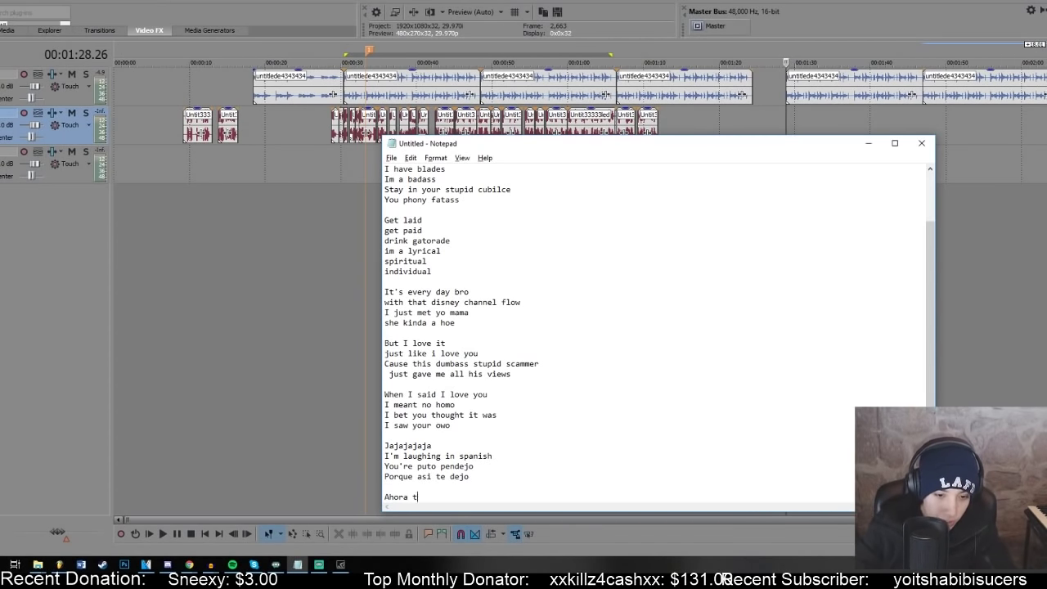
text(ermino este rap)
key(Return)
text(en )
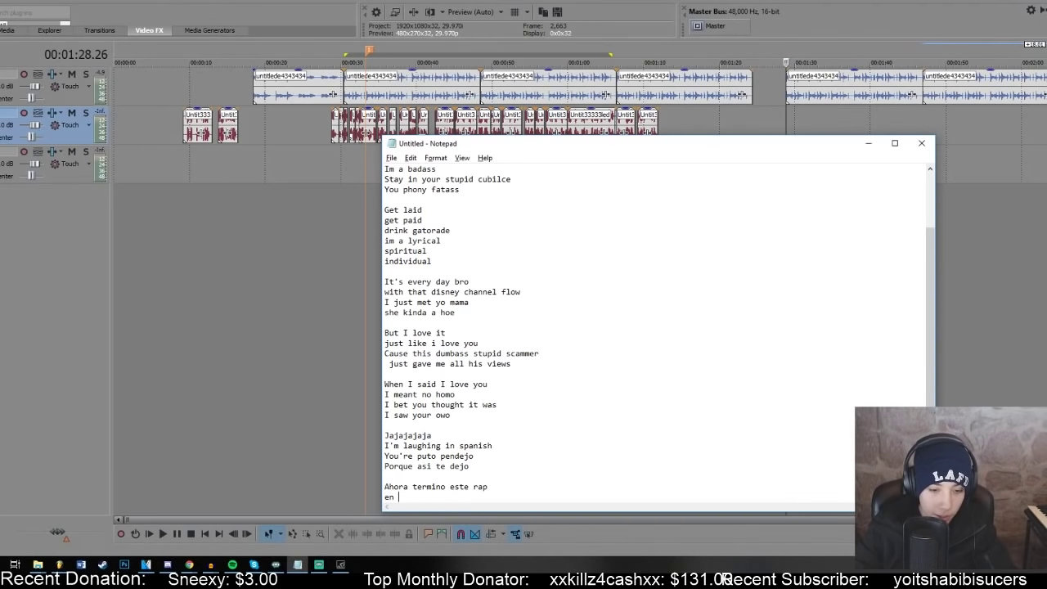
text(mi lenguaje)
key(Return)
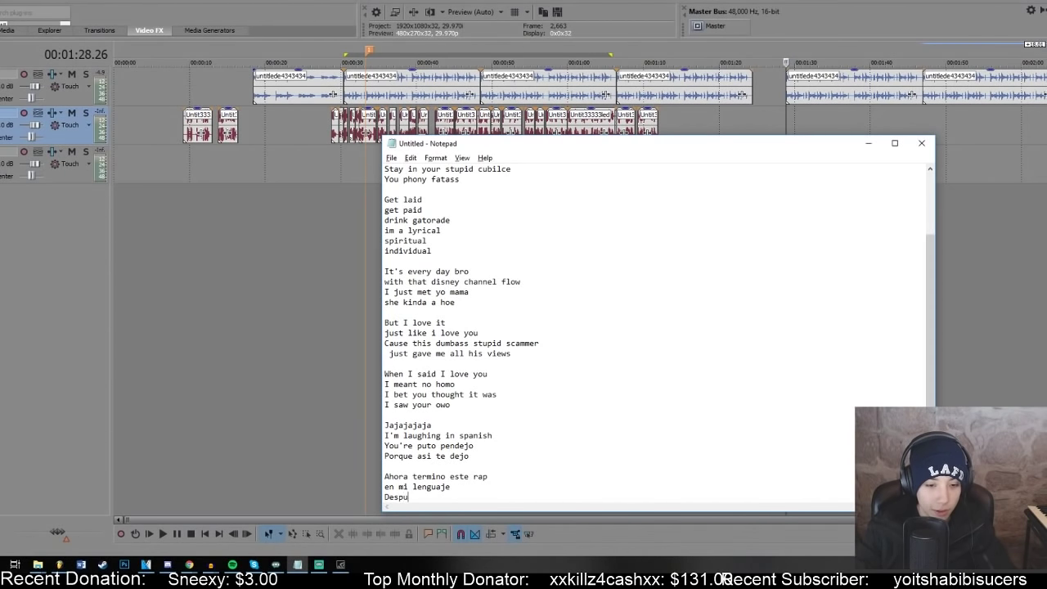
- Add the third line "Despues de que me vaya" to the last verse
text(Despues de que me vaya)
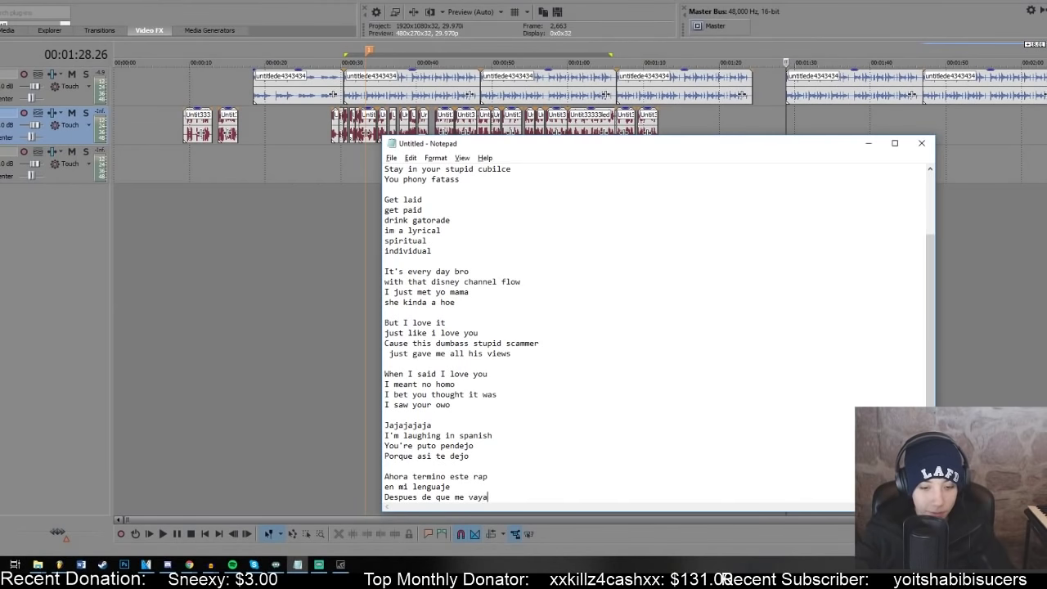
key(Return)
text(a)
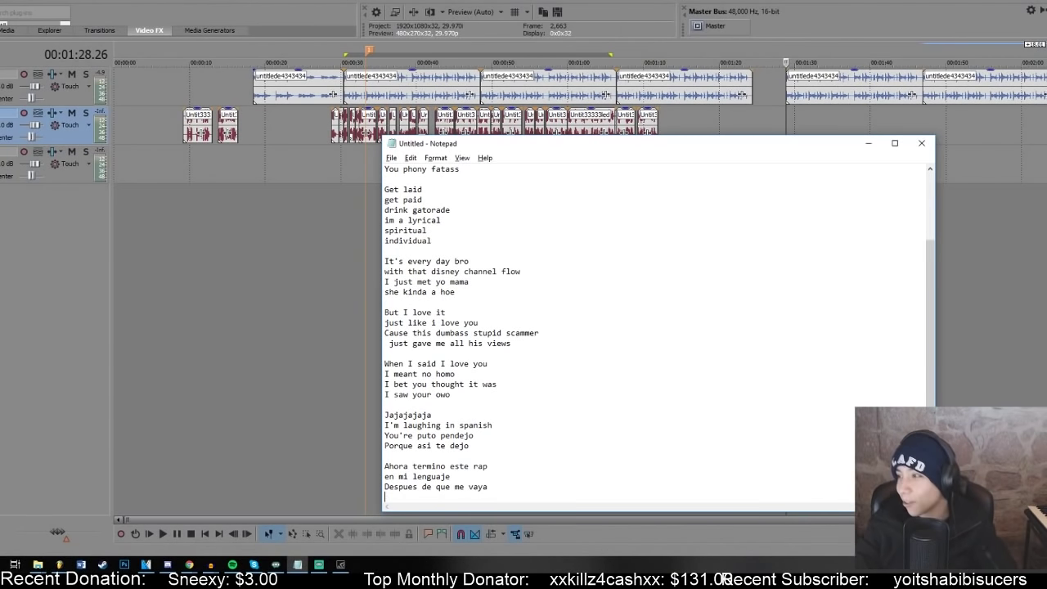
key(alt+Tab)
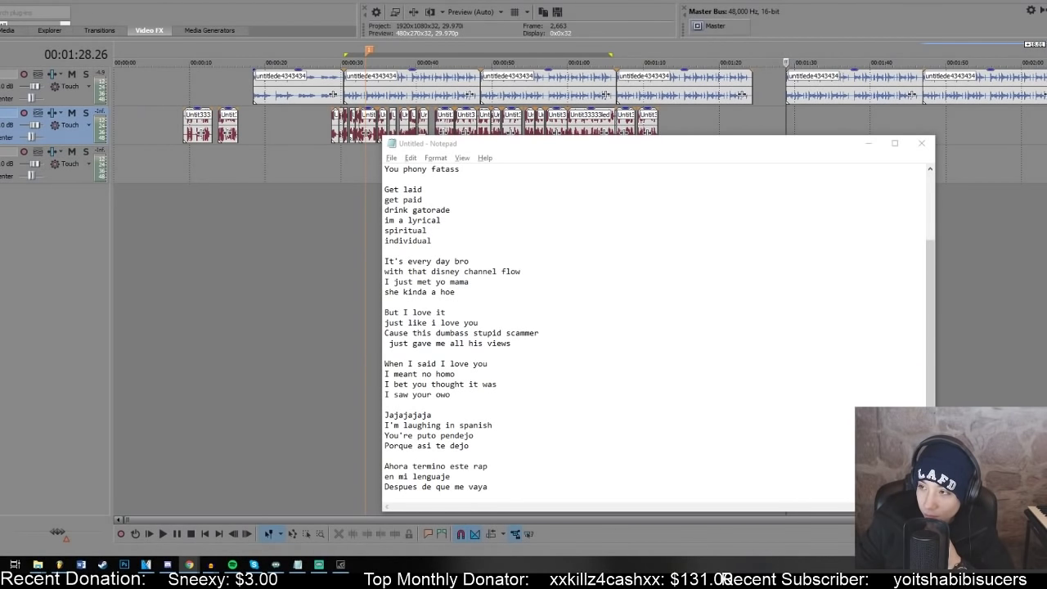
- Play the beat in VEGAS Pro from just before its second section and again slightly further in while reviewing the last verse in Notepad
drag(498, 491, 384, 488)
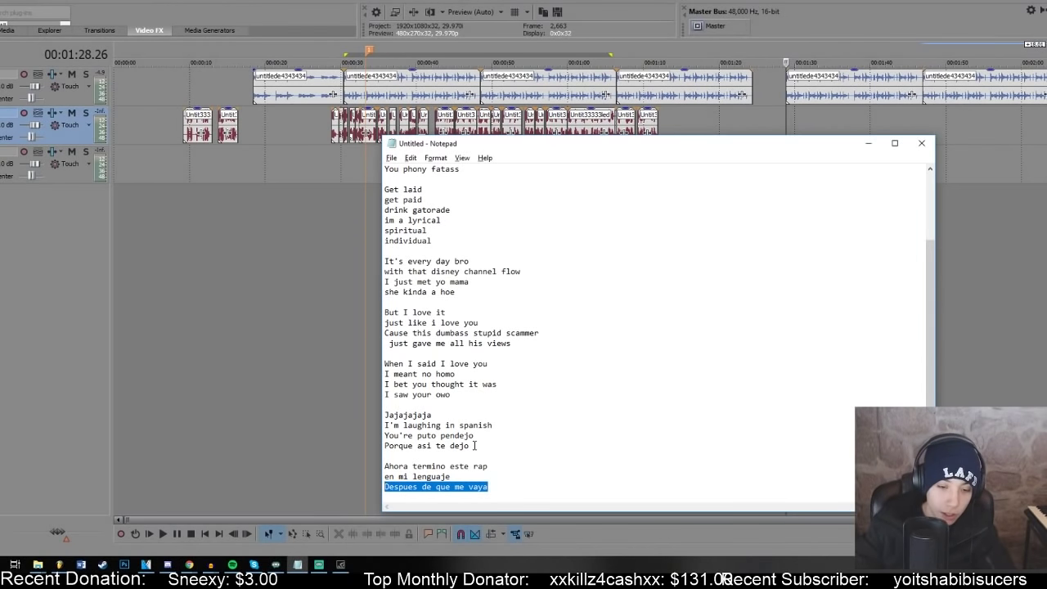
click(779, 130)
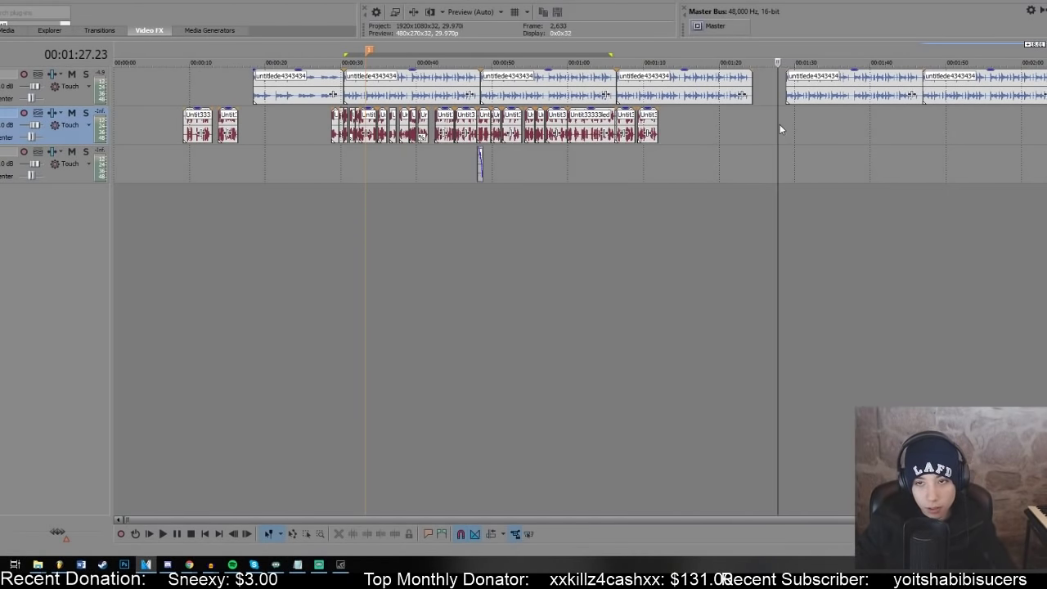
key(space)
key(alt+Tab)
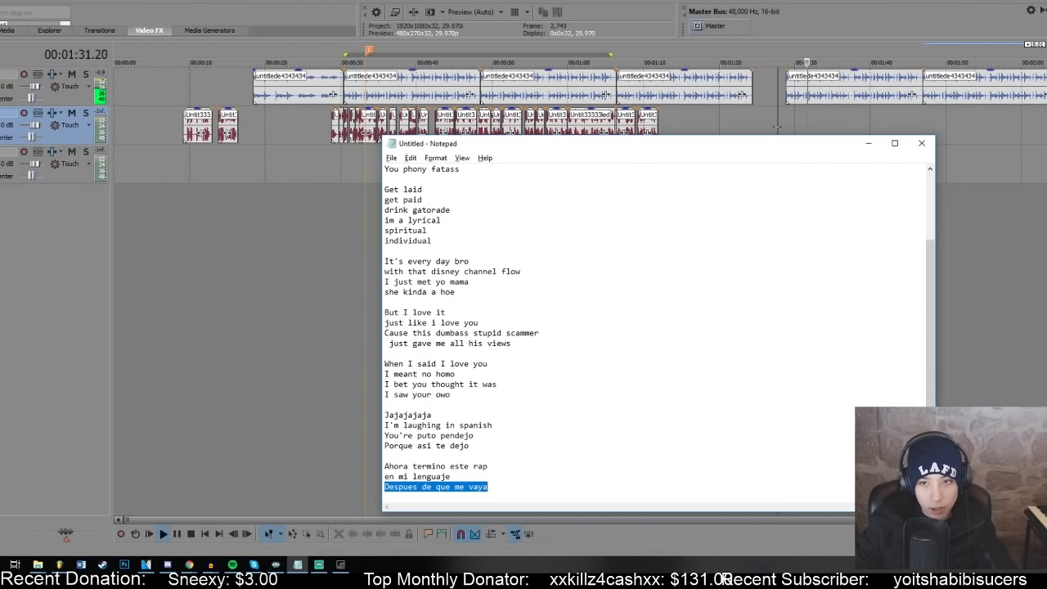
click(781, 121)
key(alt+Tab)
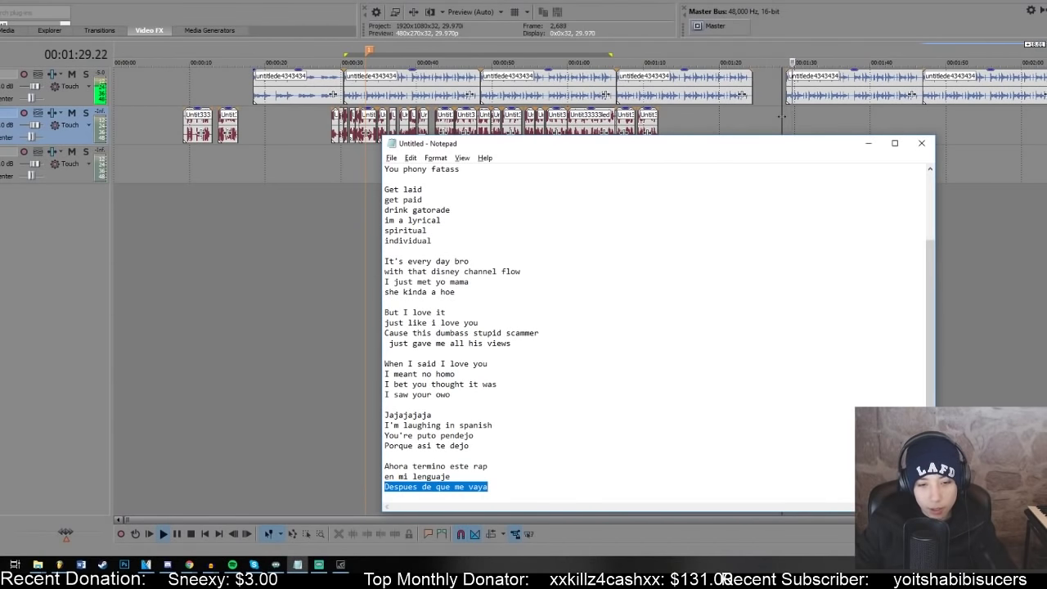
click(635, 488)
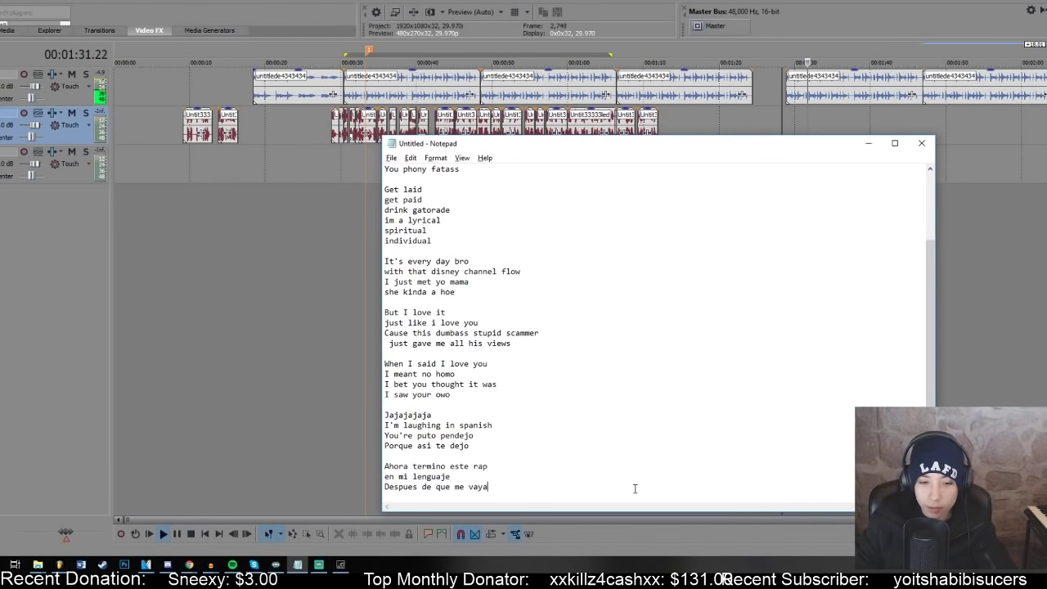
double_click(635, 489)
click(786, 120)
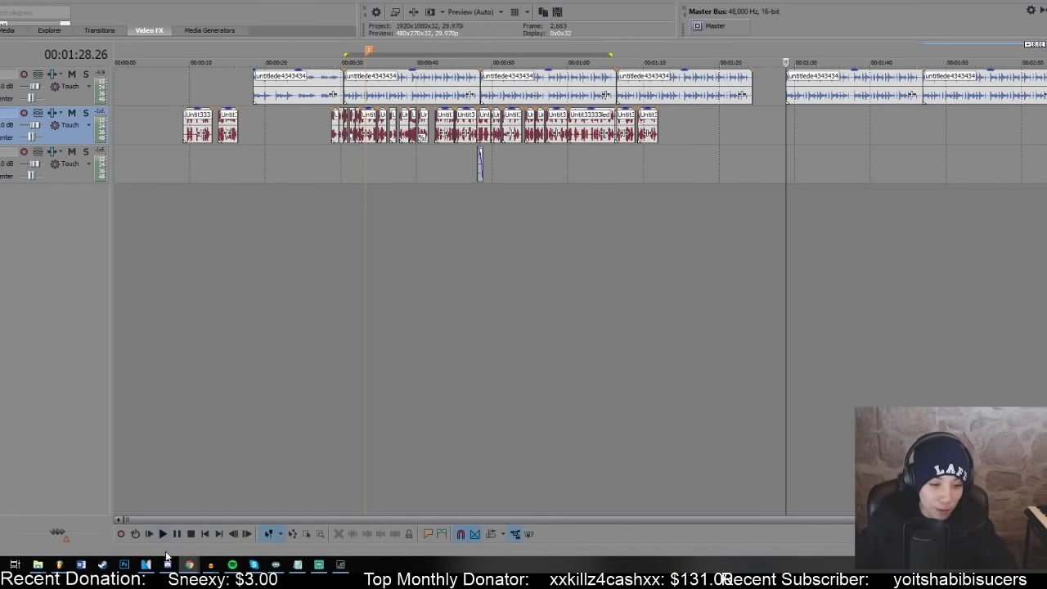
mouse_move(168, 566)
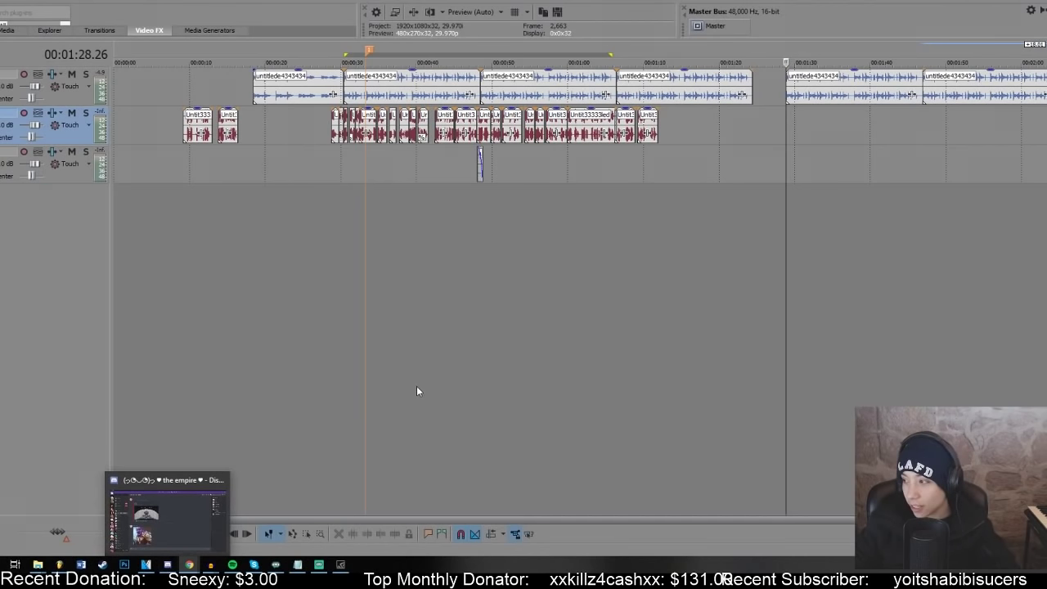
click(398, 316)
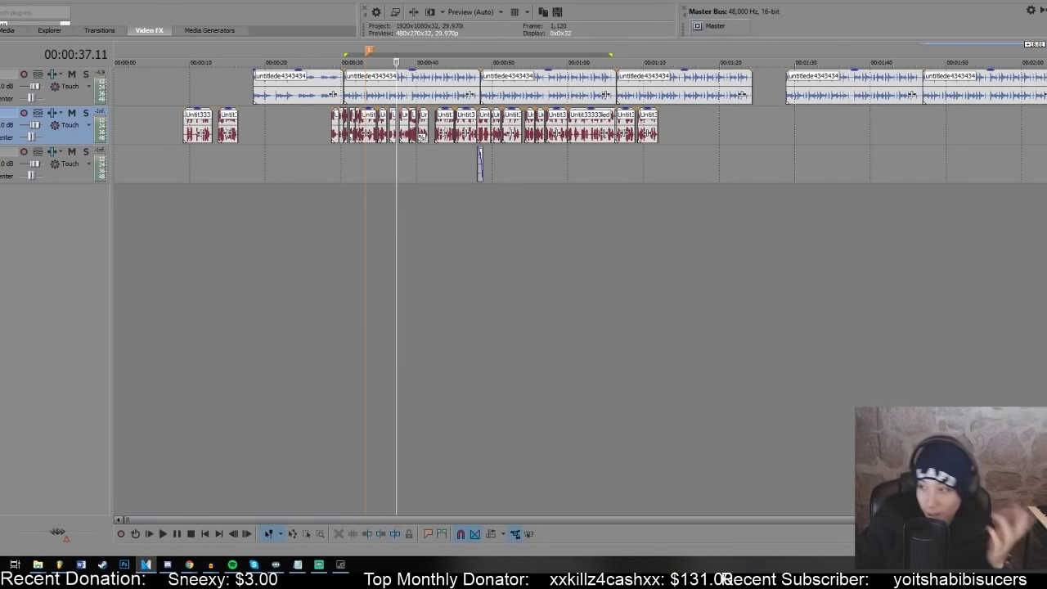
- Play the beat in VEGAS Pro from just before its second section, then stop it and return to the lyrics in Notepad
click(297, 565)
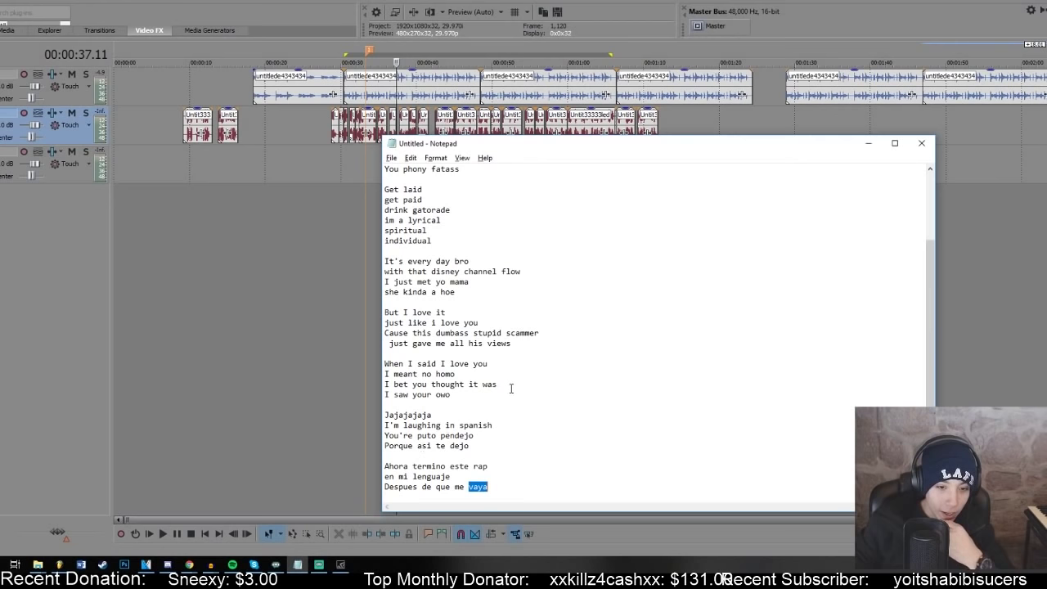
click(774, 116)
key(space)
key(alt+Tab)
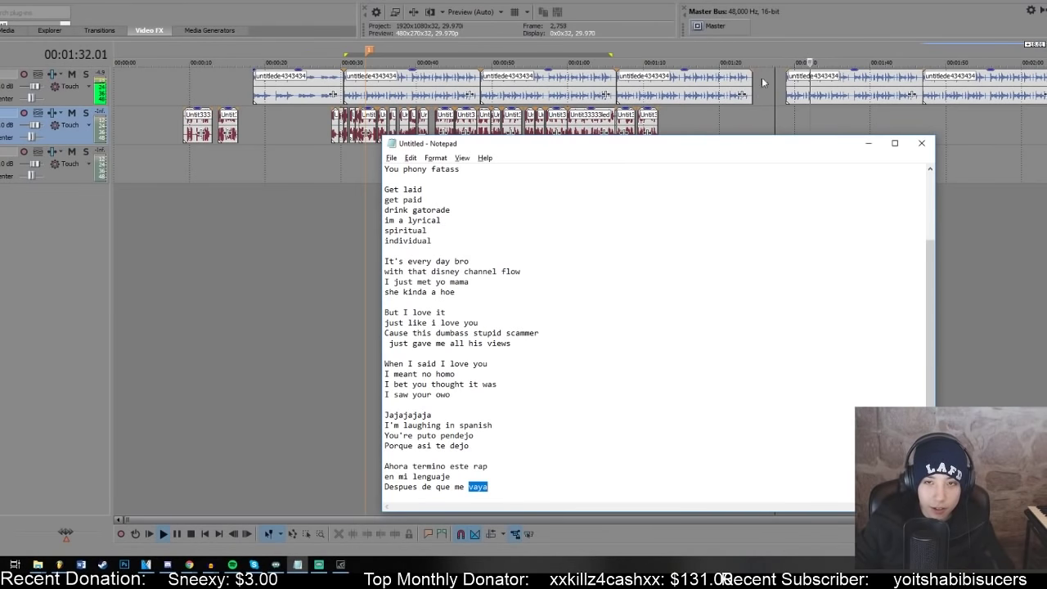
click(779, 108)
key(alt+Tab)
- Add the lines "De tu carrito doy un levanton" and "y hago que te abajes" to the end of the last verse
click(447, 488)
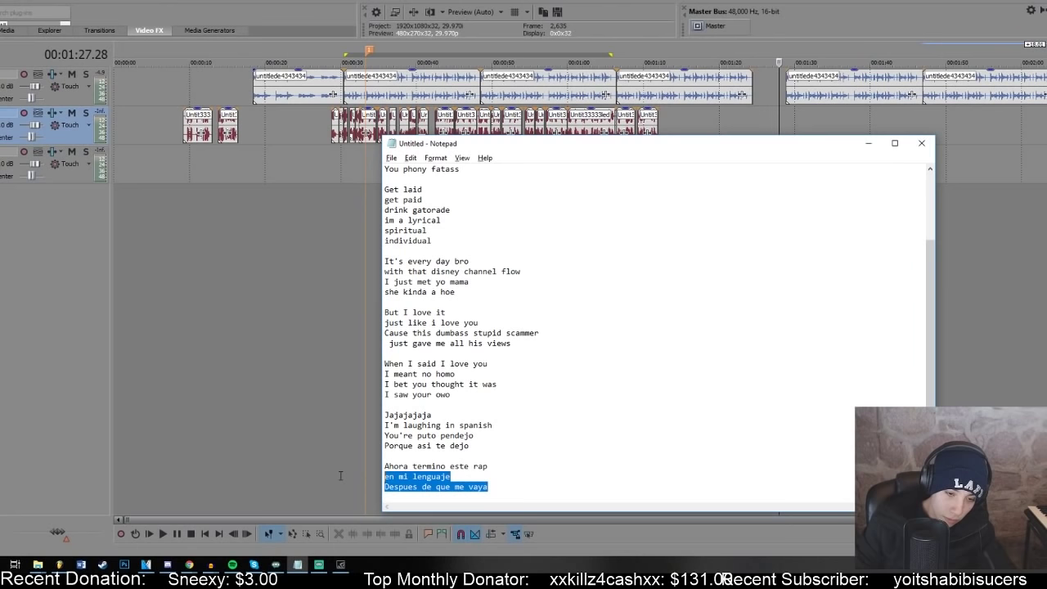
text(De tu carrito doy un l)
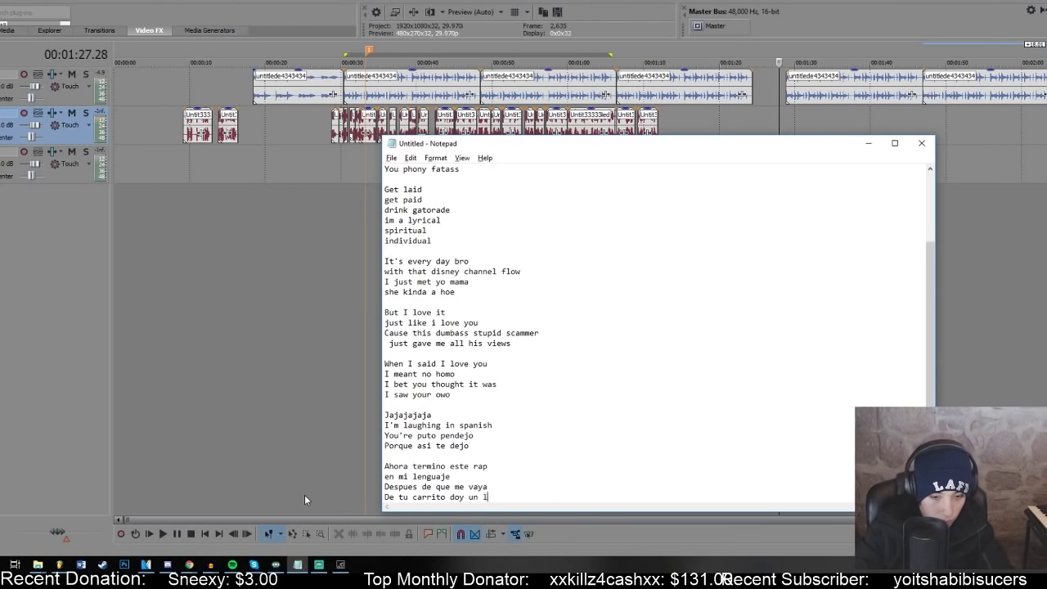
text(evanton)
key(Return)
text(y )
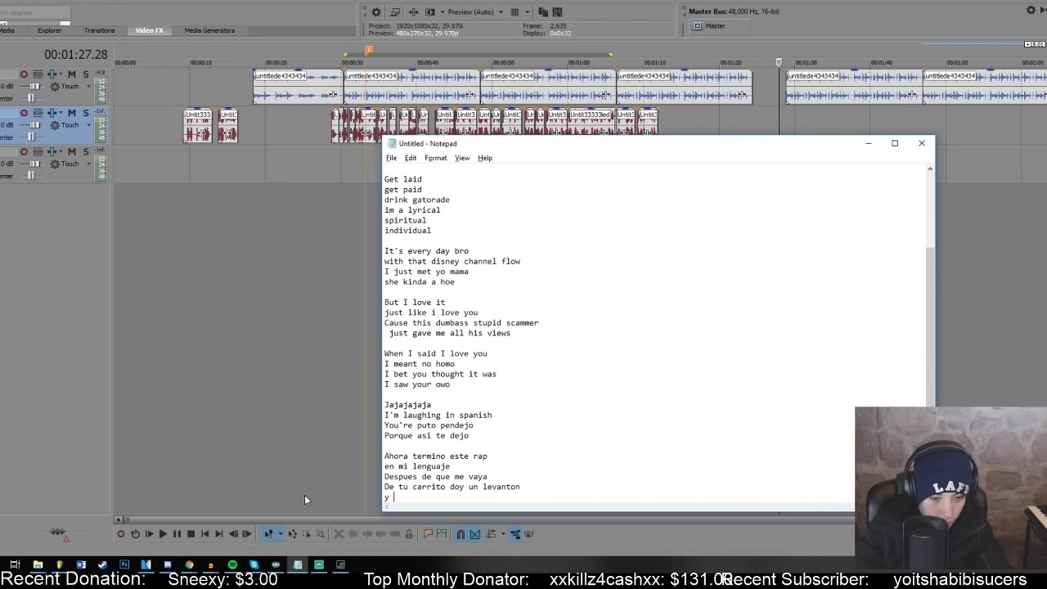
text(hago que te abajes)
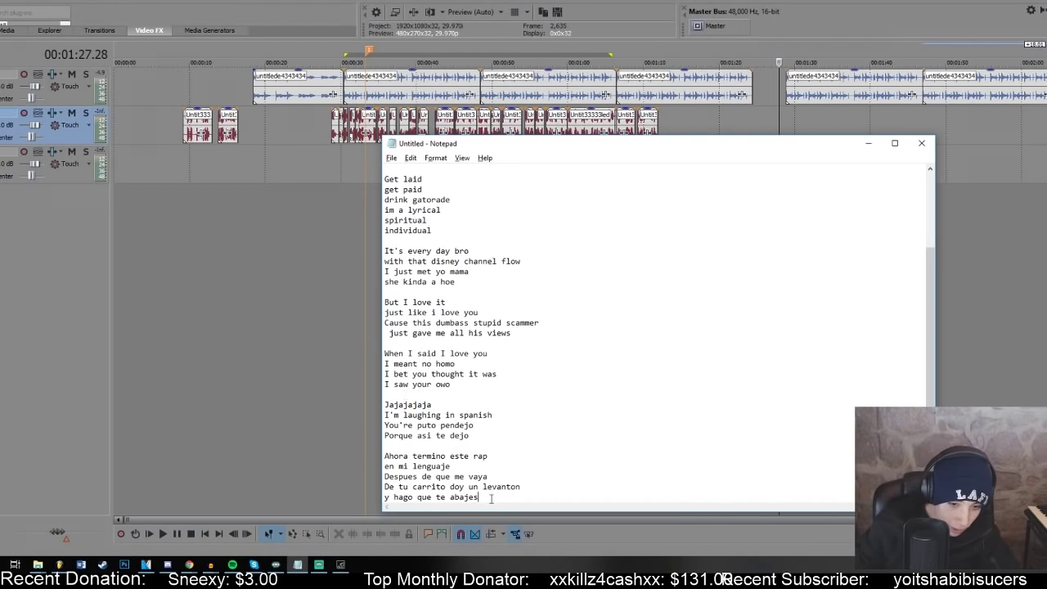
- Delete the line "Despues de que me vaya" from the last verse and close up the gap it leaves
drag(479, 496, 384, 487)
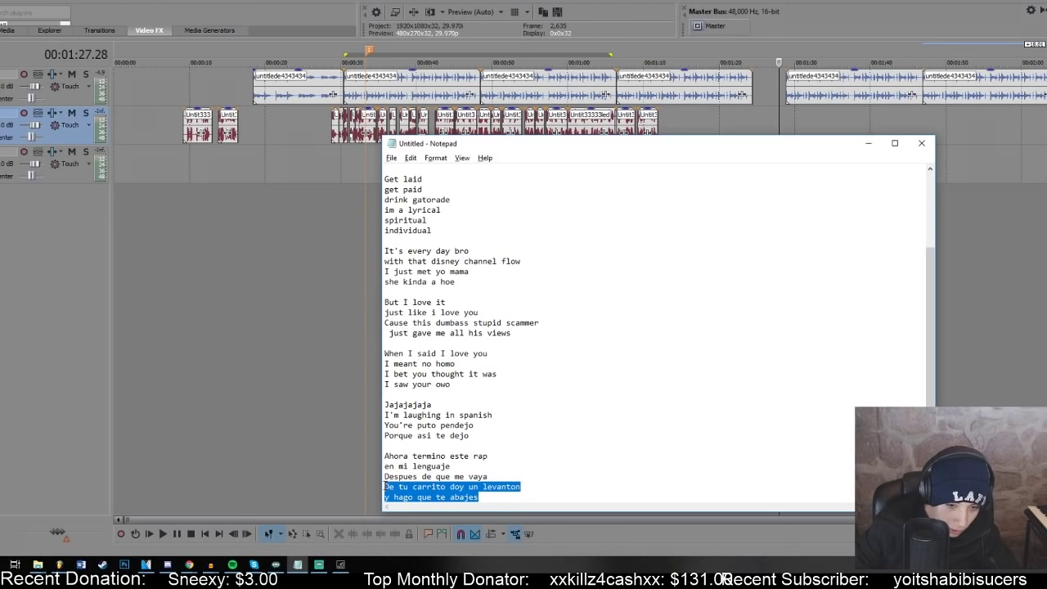
click(384, 485)
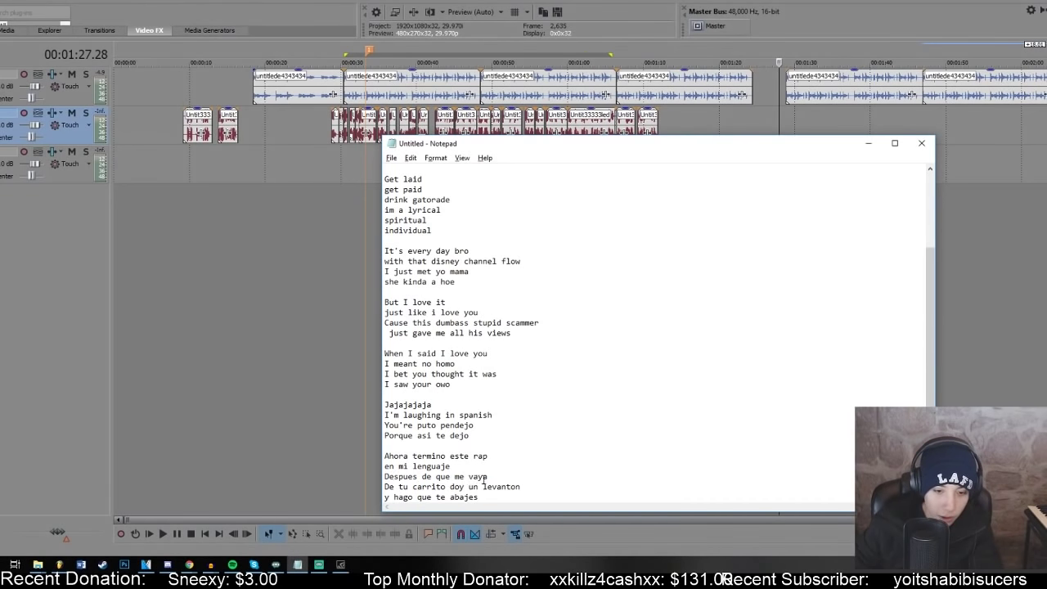
drag(490, 476, 358, 476)
key(BackSpace)
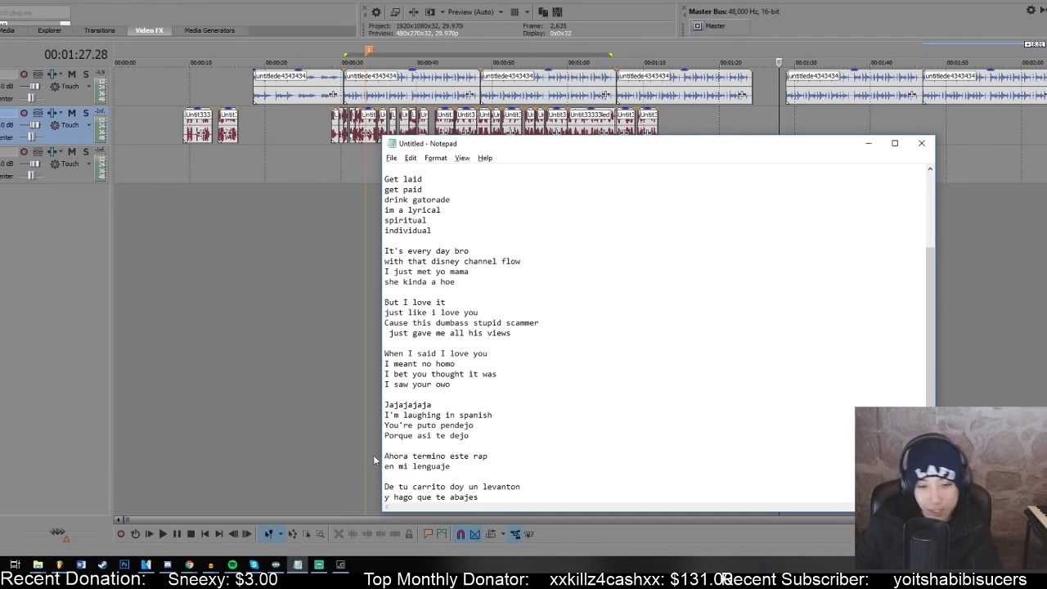
key(BackSpace)
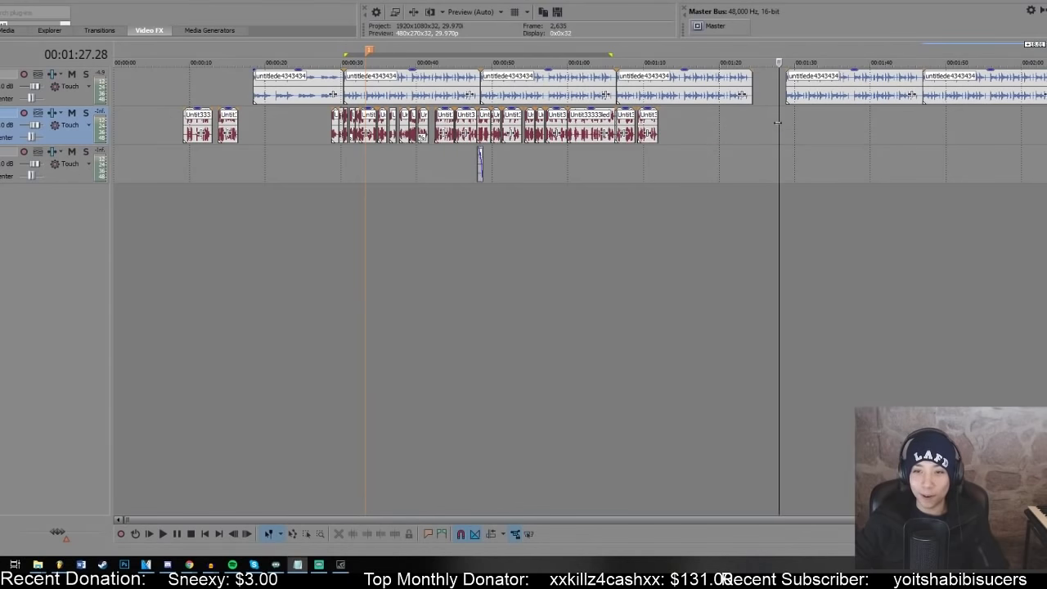
- Play the beat from its second section and start a new verse in Notepad with "Te dejo muerto en la calle"
click(787, 137)
key(space)
key(alt+Tab)
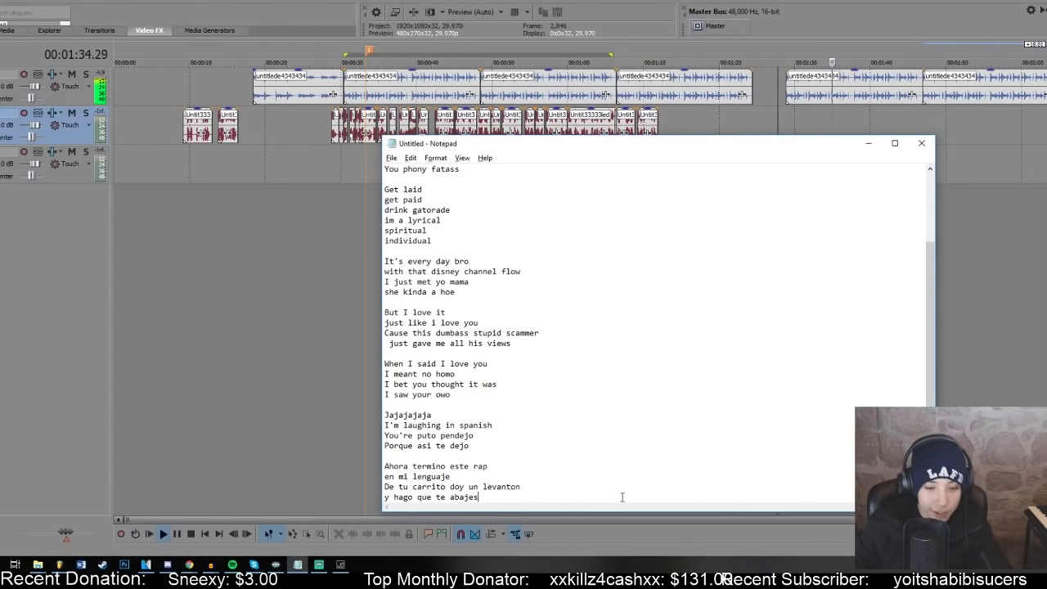
key(Return)
key(Return)
text(A)
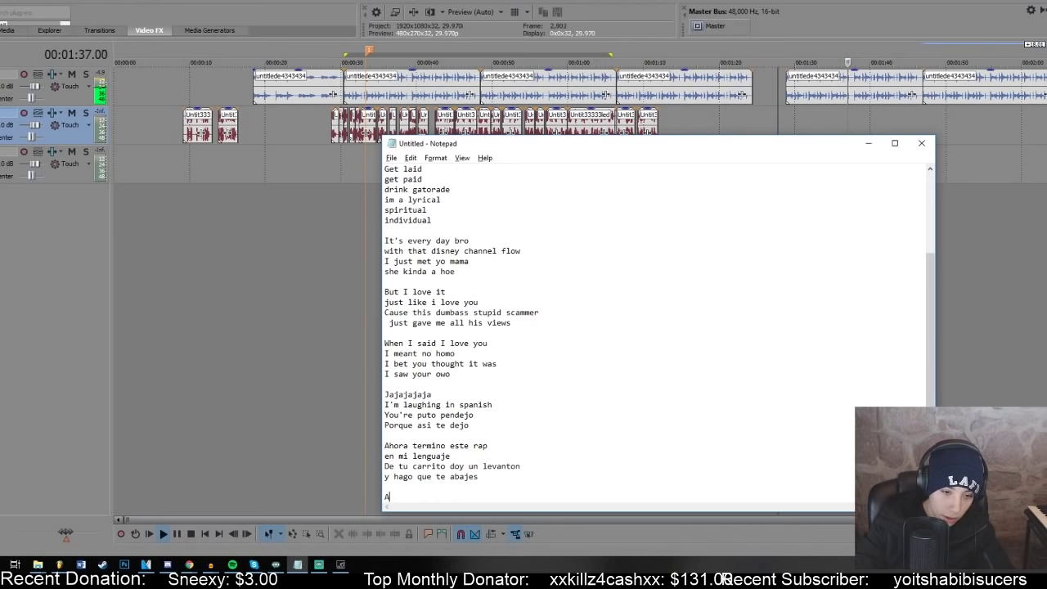
key(BackSpace)
text(Te dejo)
key(BackSpace)
key(BackSpace)
key(BackSpace)
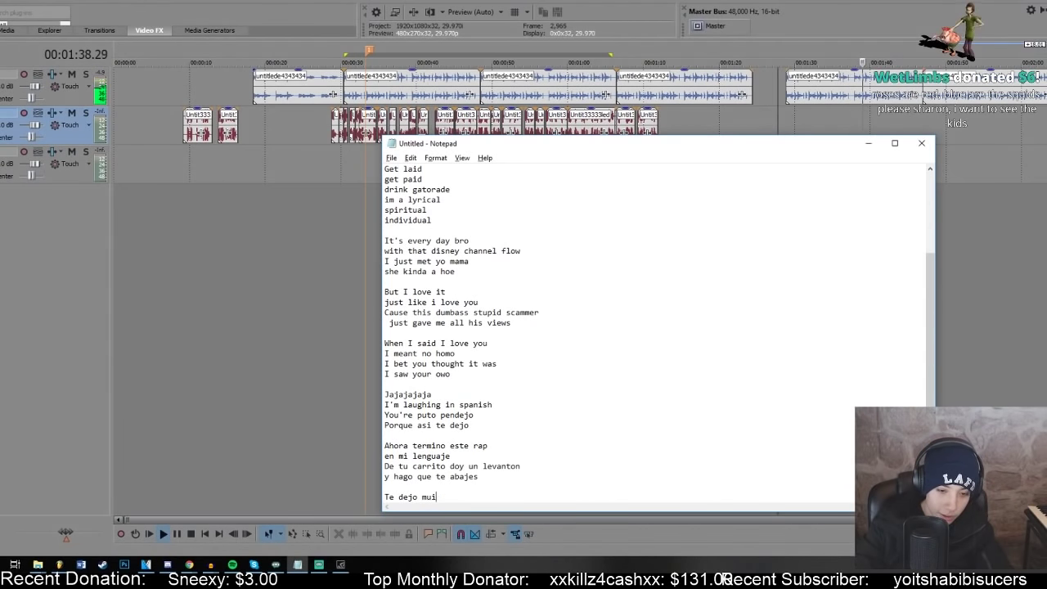
text(erto en la calle)
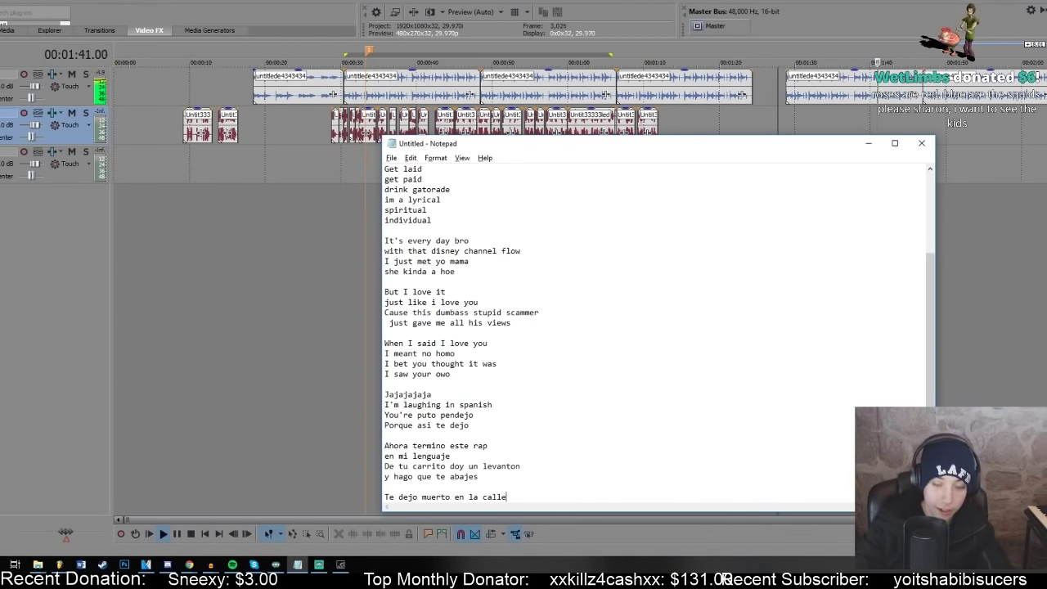
- Replay the beat from just before its second section and add the line "si como nada" to the new verse
click(784, 112)
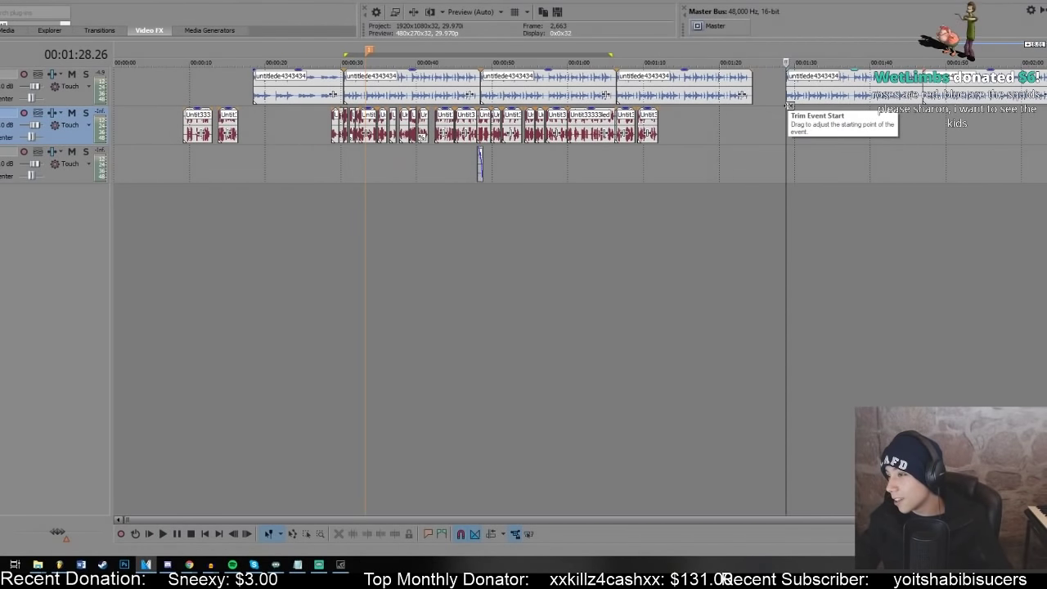
key(alt+Tab)
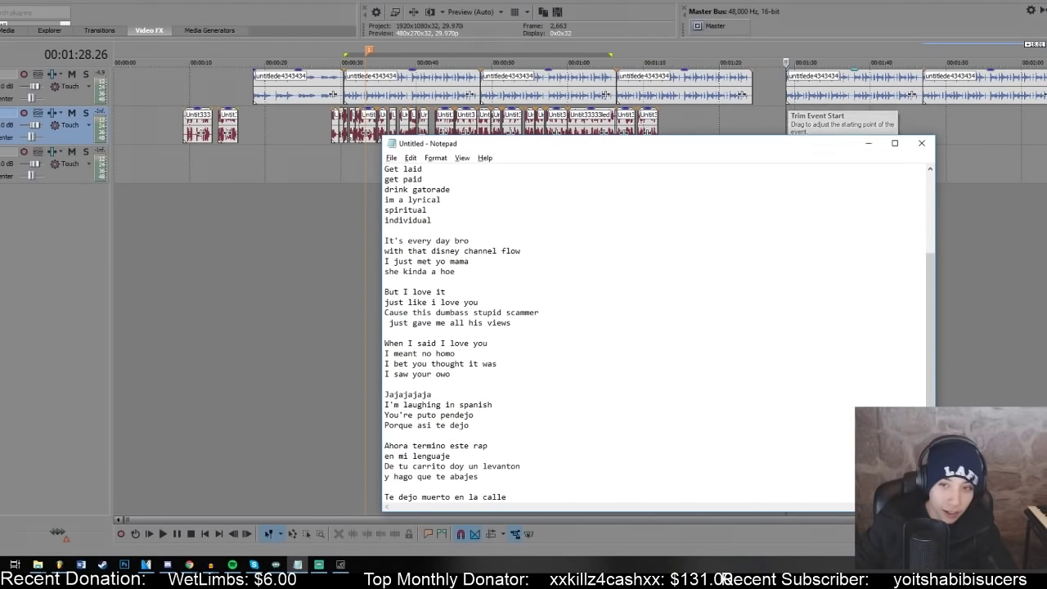
click(778, 122)
key(space)
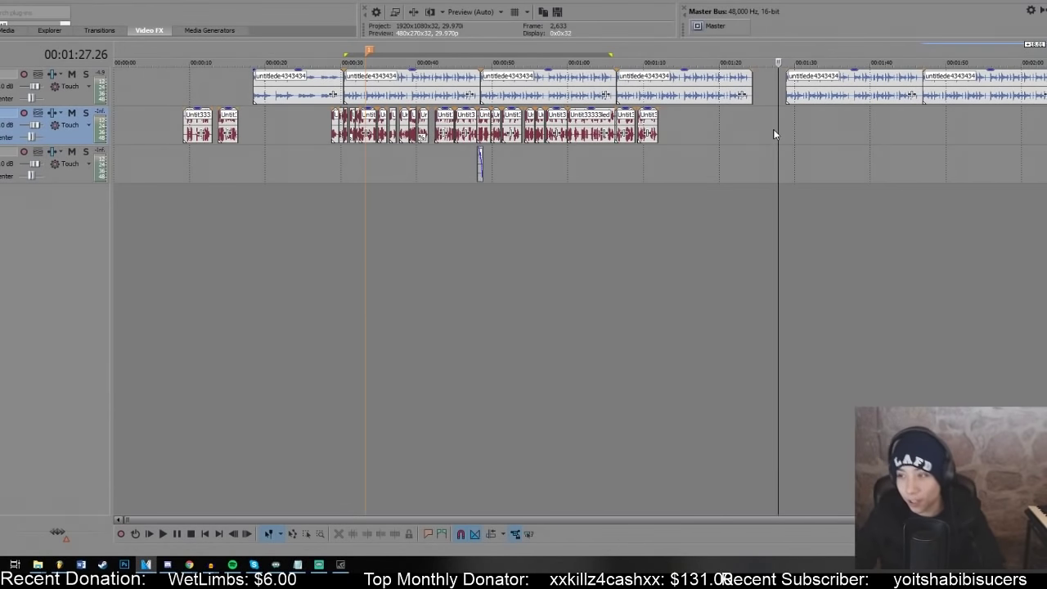
key(alt+Tab)
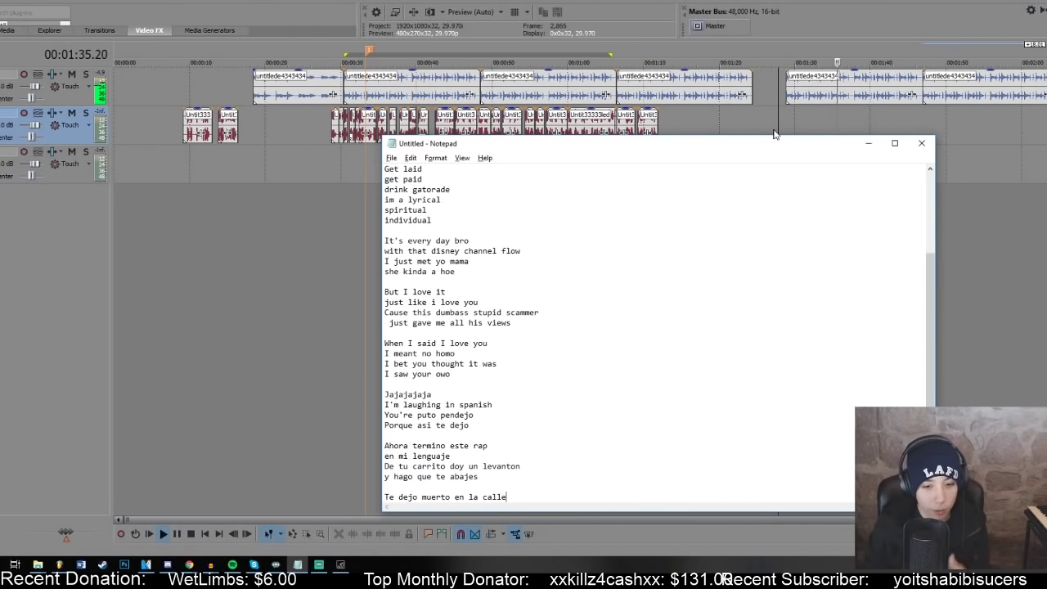
key(Return)
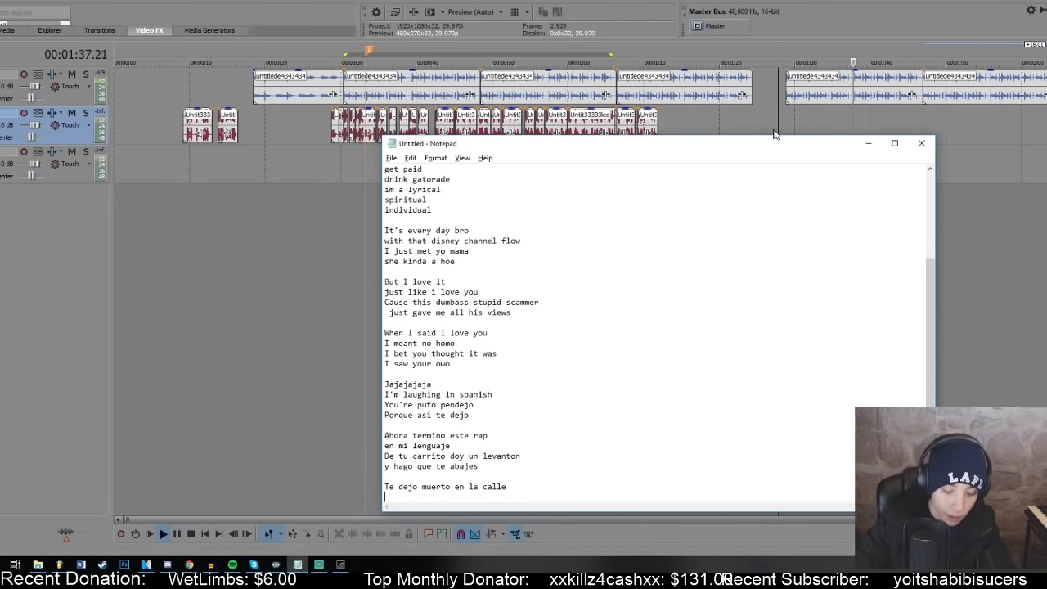
text(si como nada)
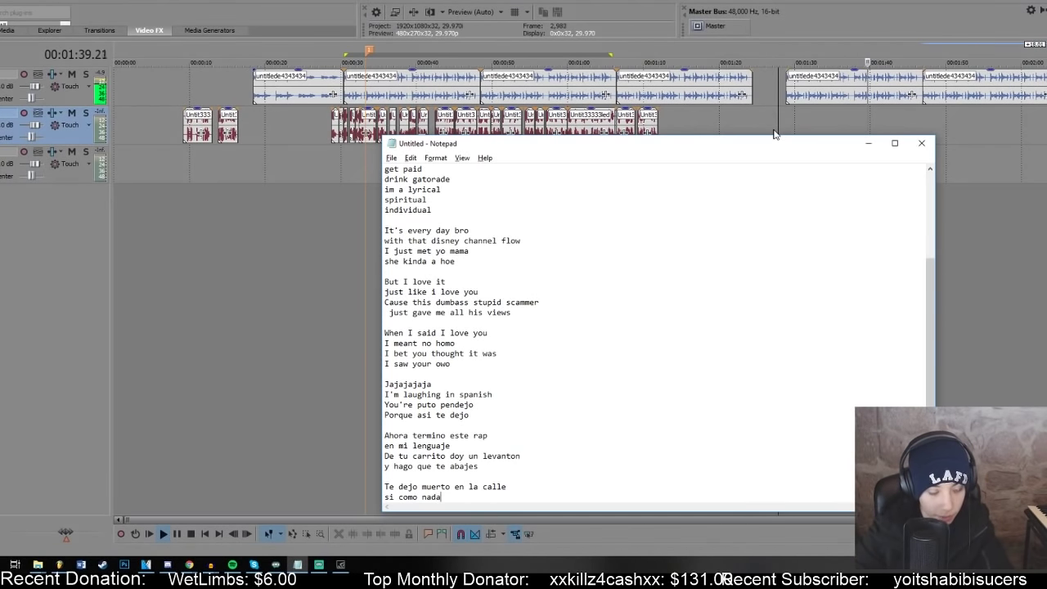
key(Return)
- Play a short stretch of the recorded vocals and beat from about 00:01:06 in VEGAS Pro
click(775, 134)
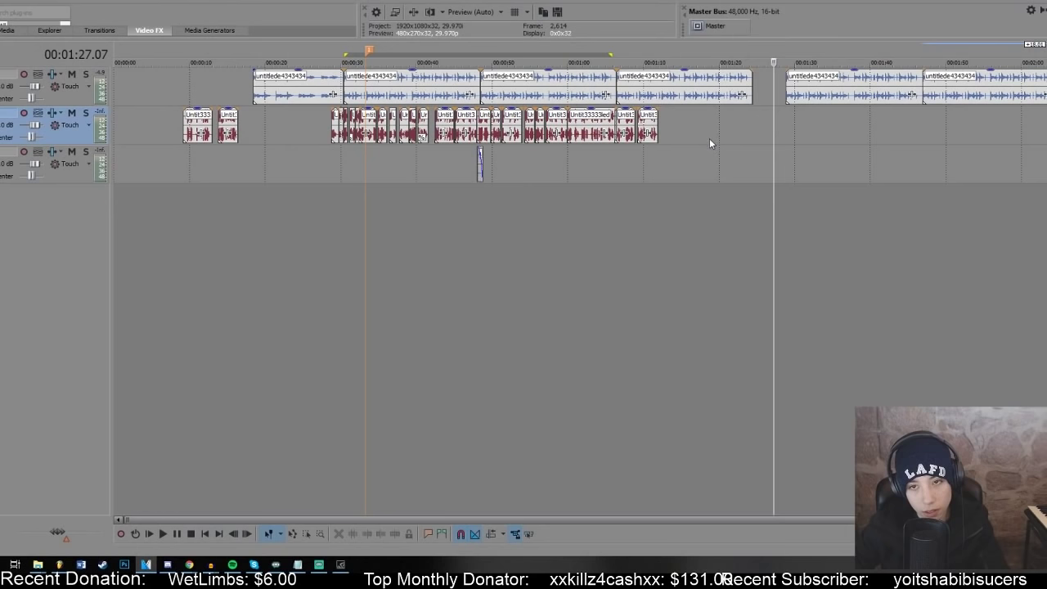
click(613, 173)
key(space)
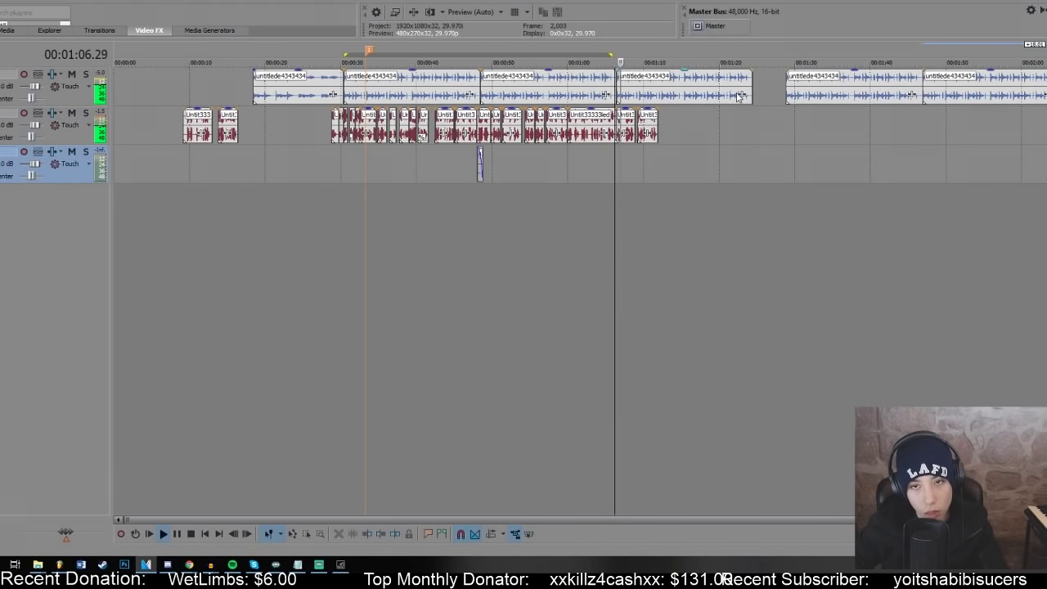
key(space)
- Change the verse's second line to "si como si nada" and add "I hope you understood" and "fuck off my dick dude"
key(alt+Tab)
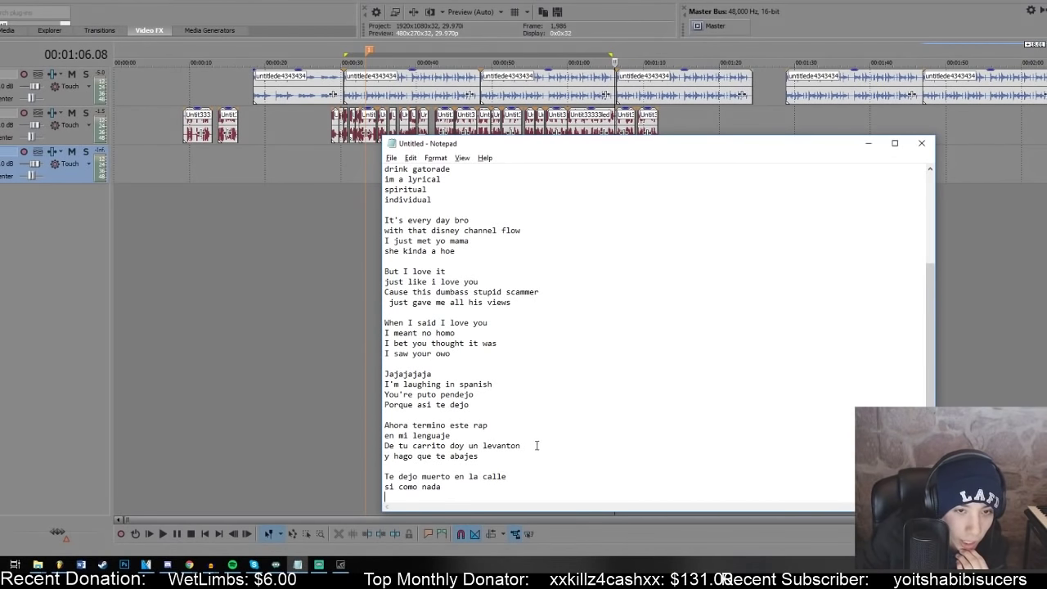
click(422, 486)
text(si)
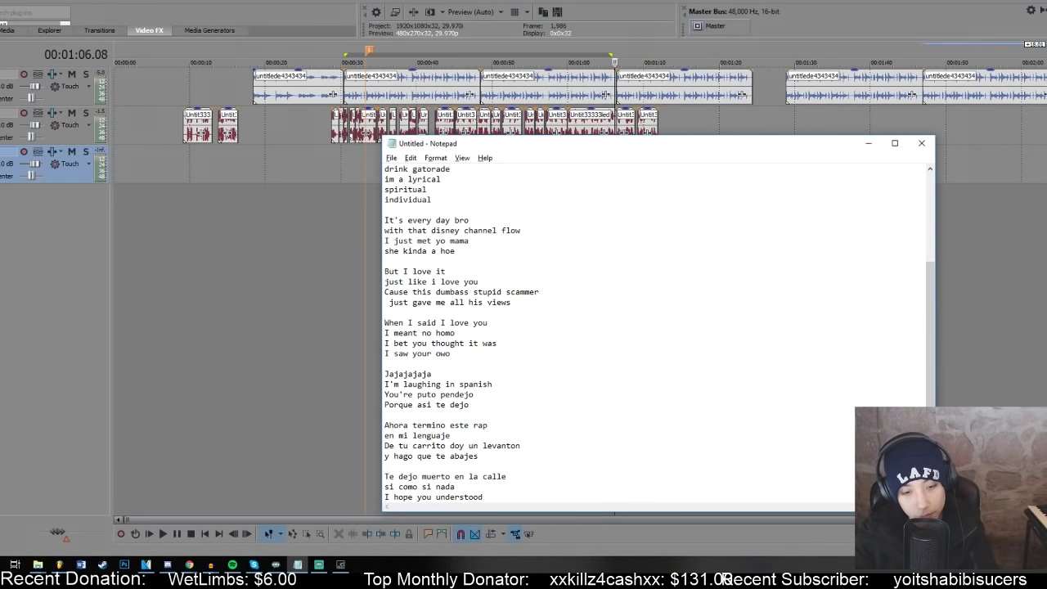
key(Return)
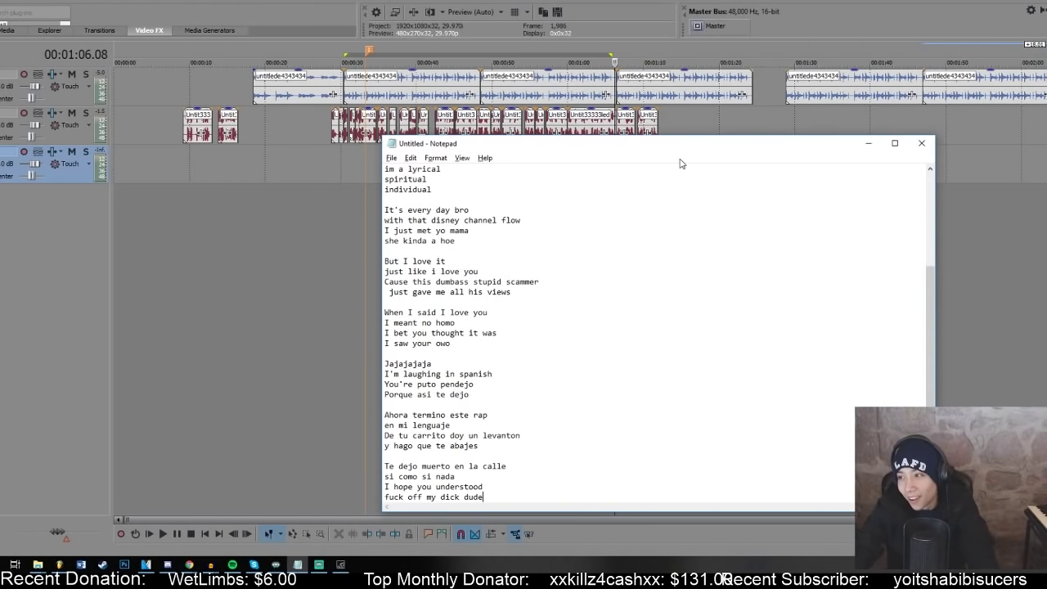
- Play the beat from just before its second section while reading through the lyrics from the first verse
click(777, 125)
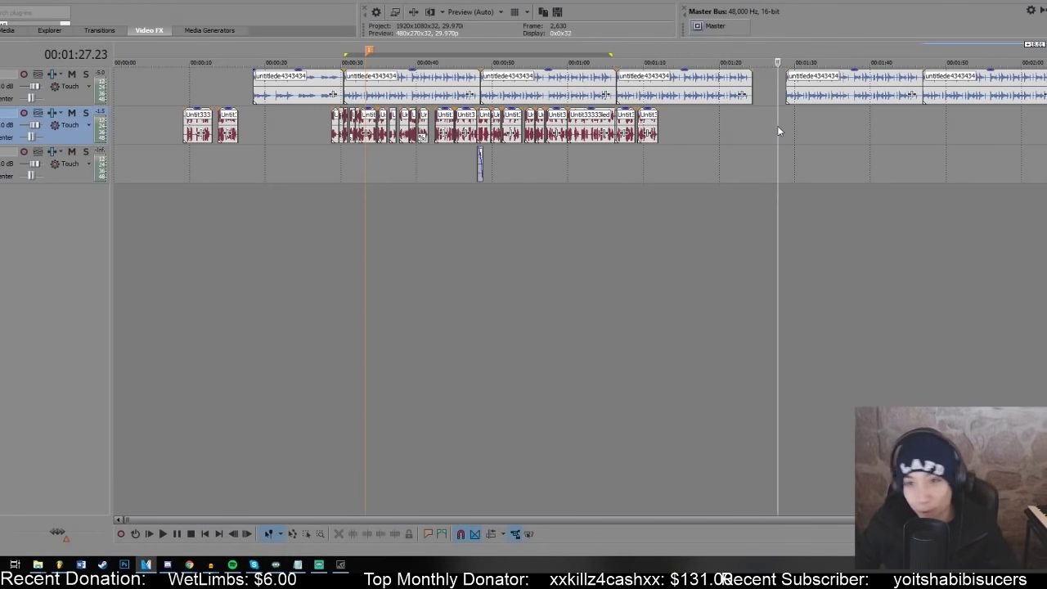
key(space)
click(766, 152)
scroll(741, 213, up, 5)
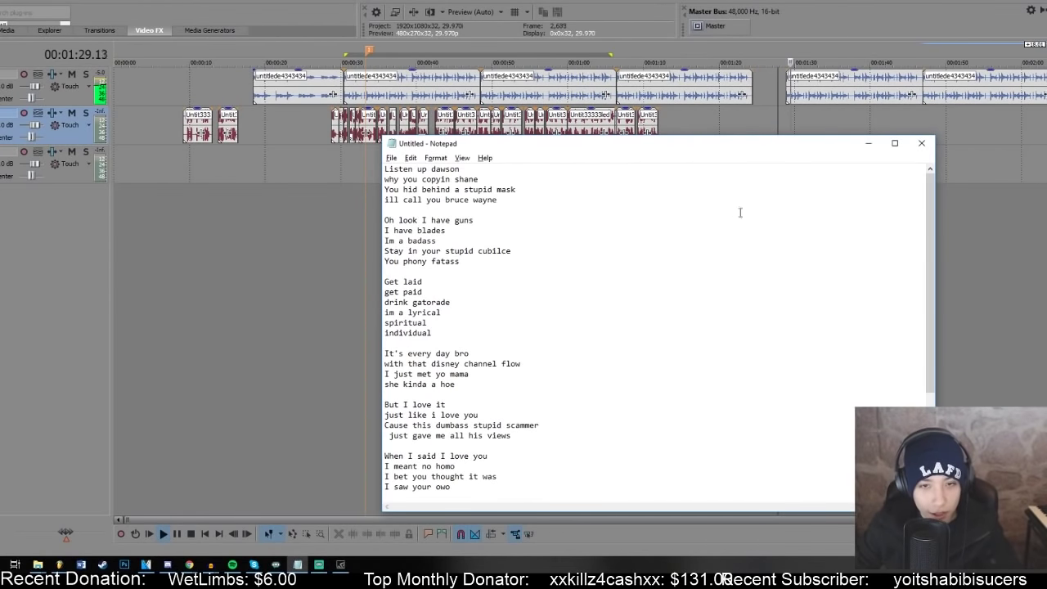
click(774, 116)
key(space)
key(alt+Tab)
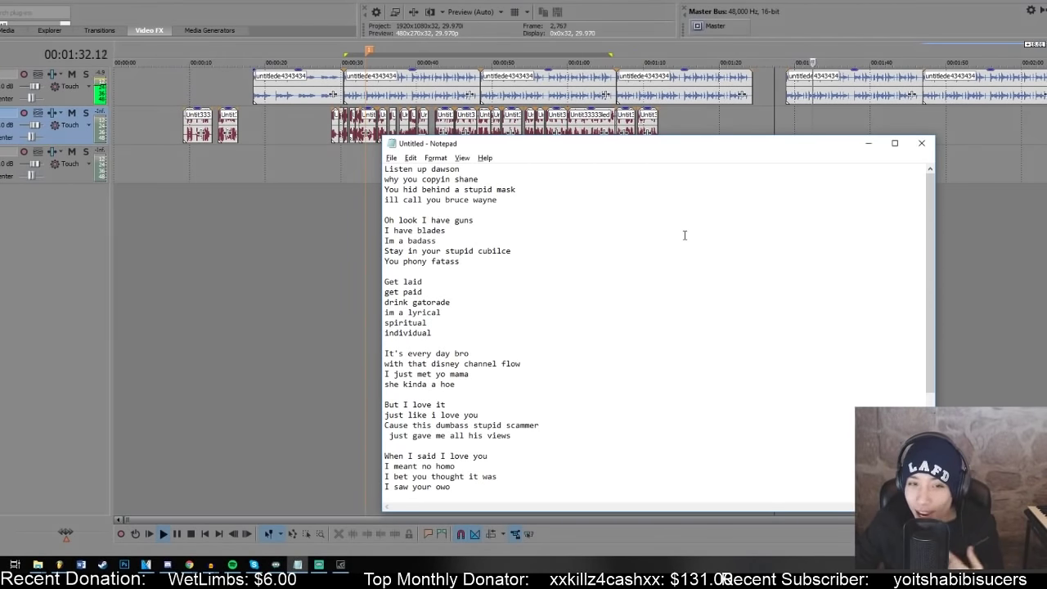
scroll(696, 213, down, 2)
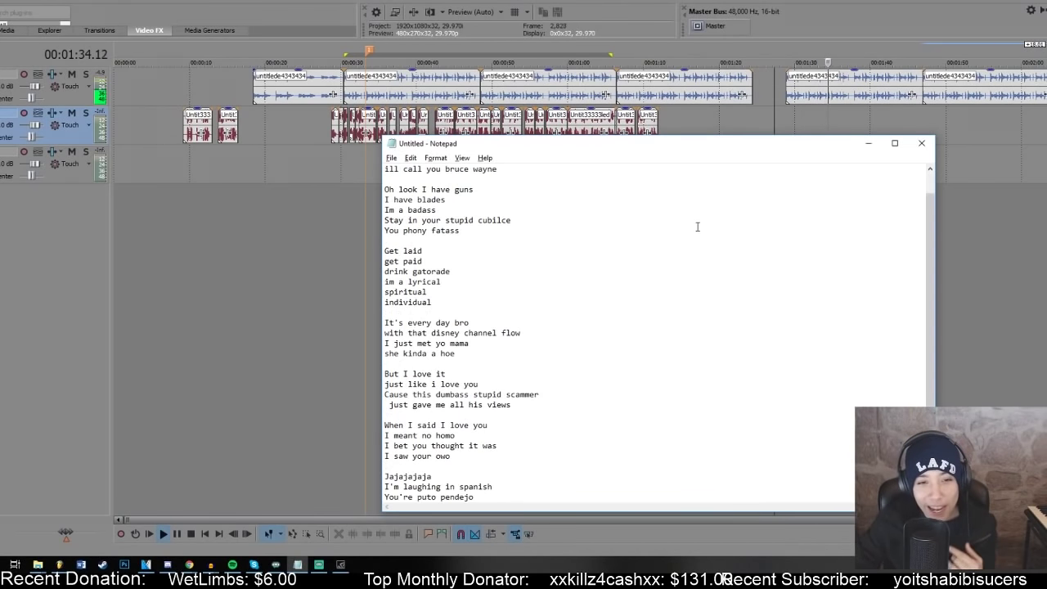
scroll(698, 220, up, 1)
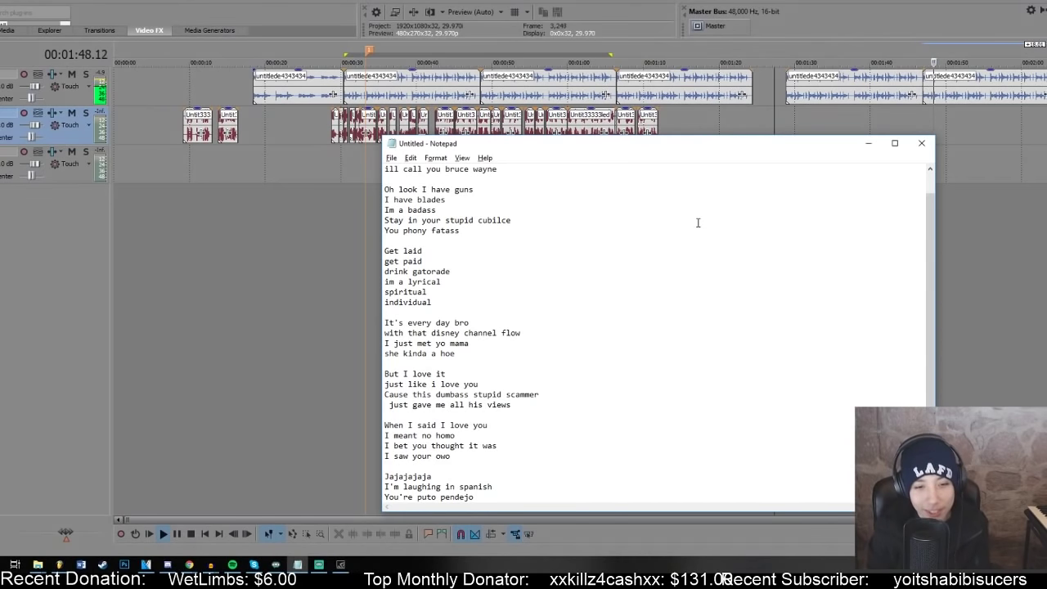
- Check the beat clips further along the timeline against the lyrics, then stop playback and move the playhead back near the second section's start
click(943, 94)
key(alt+Tab)
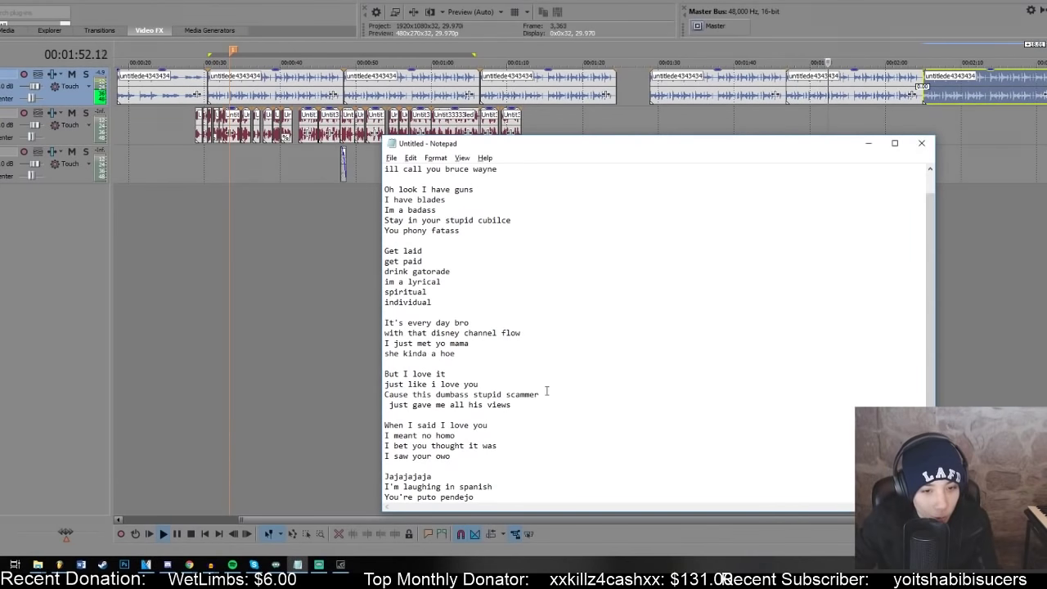
scroll(547, 392, down, 1)
key(alt+Tab)
click(781, 107)
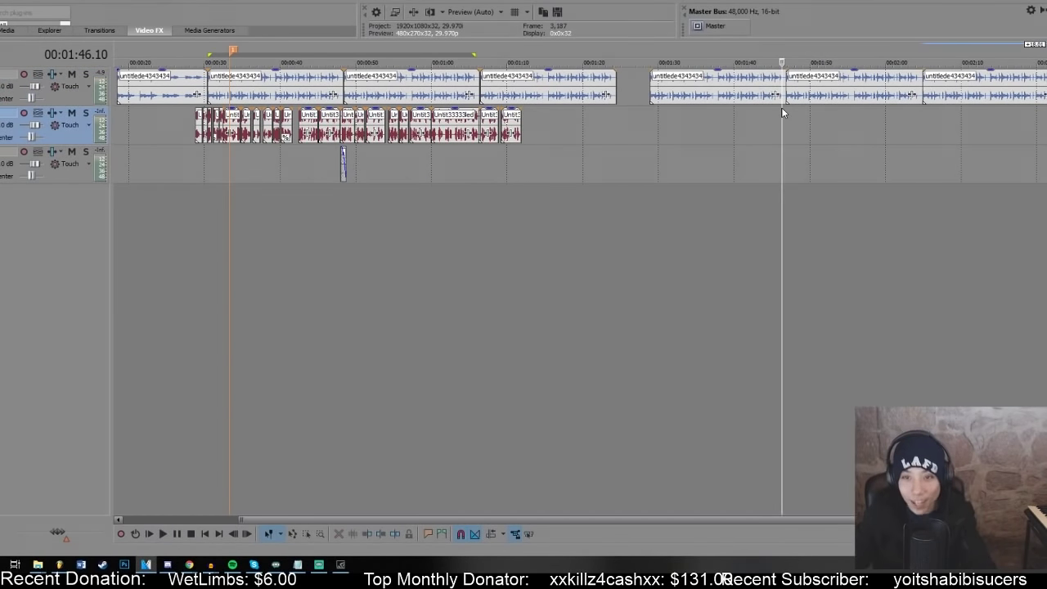
click(662, 135)
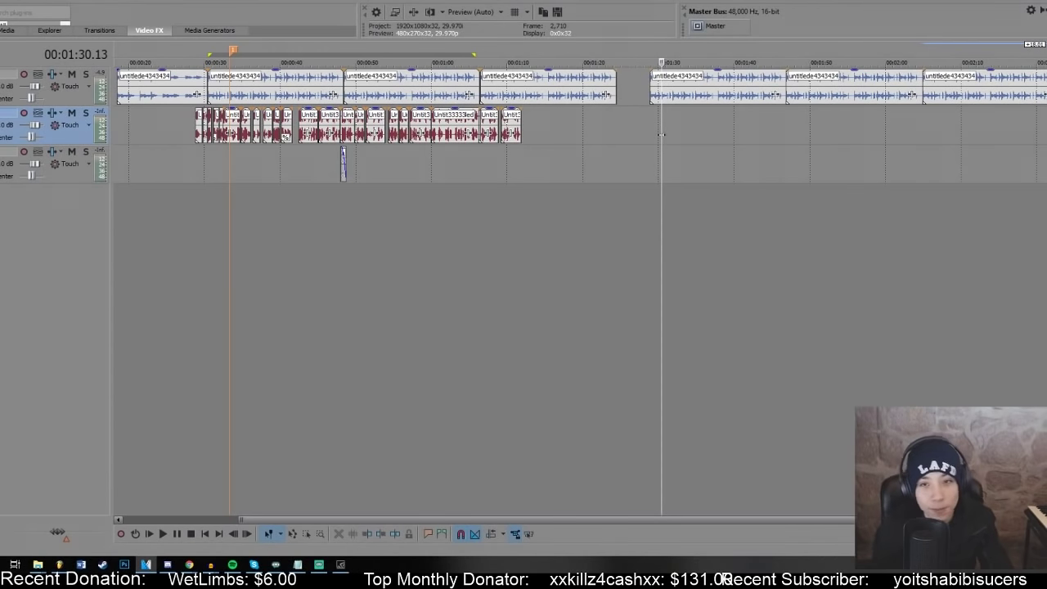
- Replay the beat from the gap before its second section and rehearse the lyrics in Notepad from the top
click(645, 122)
key(space)
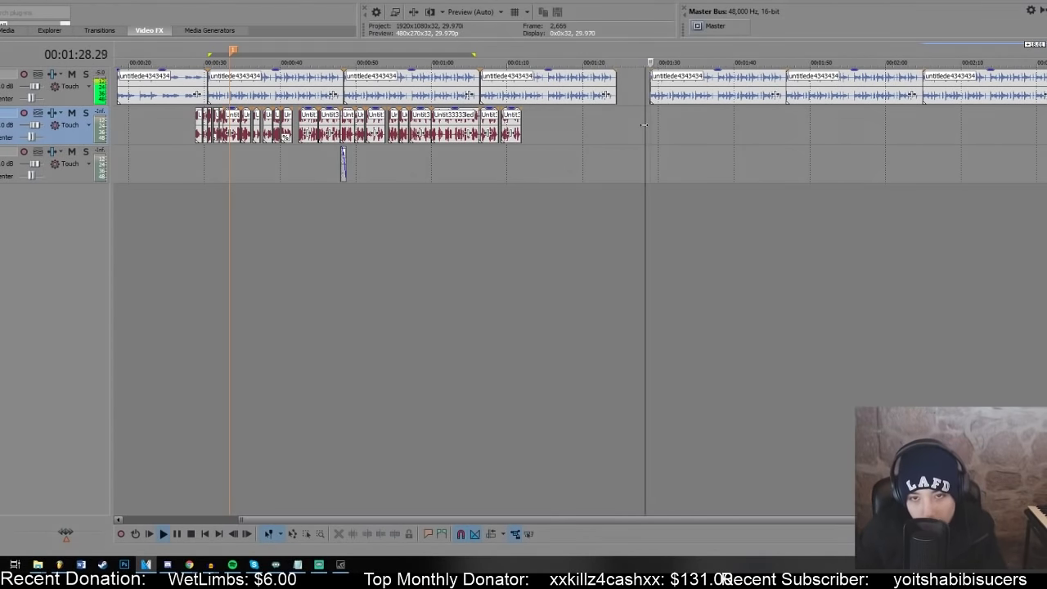
key(alt+Tab)
scroll(525, 349, up, 2)
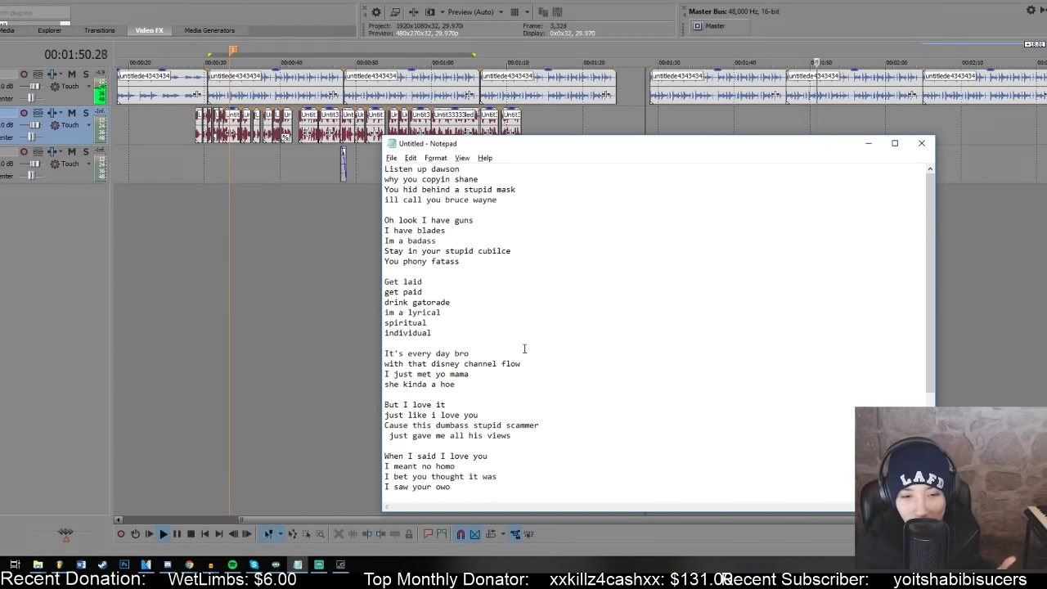
- Rehearse the lyrics through the Spanish verses, replaying the beat from about 00:02:02 for the last ones
text(Jajajajaja I'm laughing in spanish You're puto pendejo Porque asi te dejo  Ahora termino este rap en mi lenguaje De tu carrito doy un levanton y hago que te abajes  Te dejo muerto en la calle si como si nada I hope you understood fuck off my dick dude)
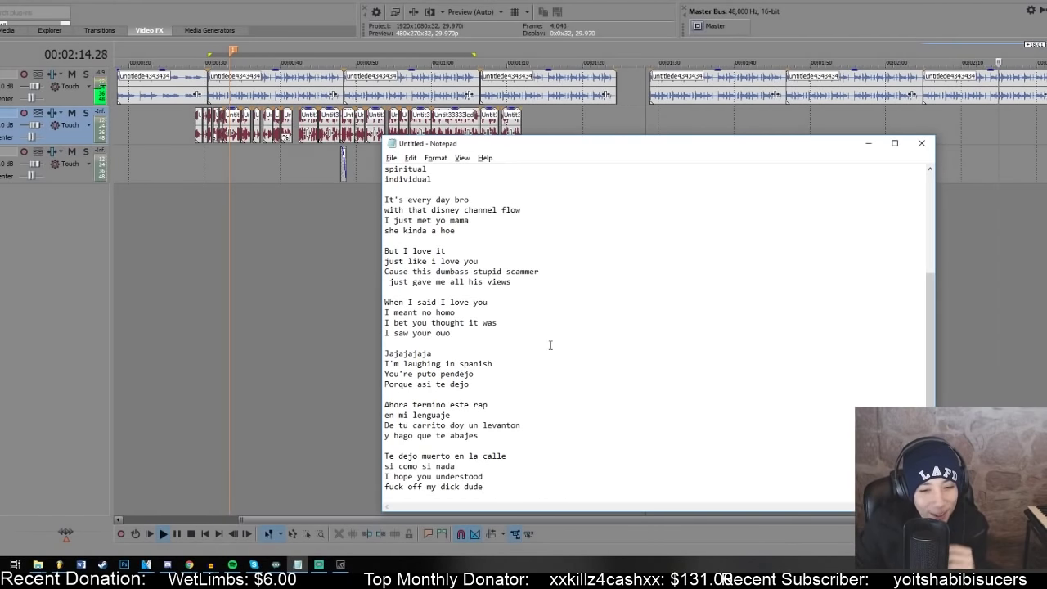
click(905, 116)
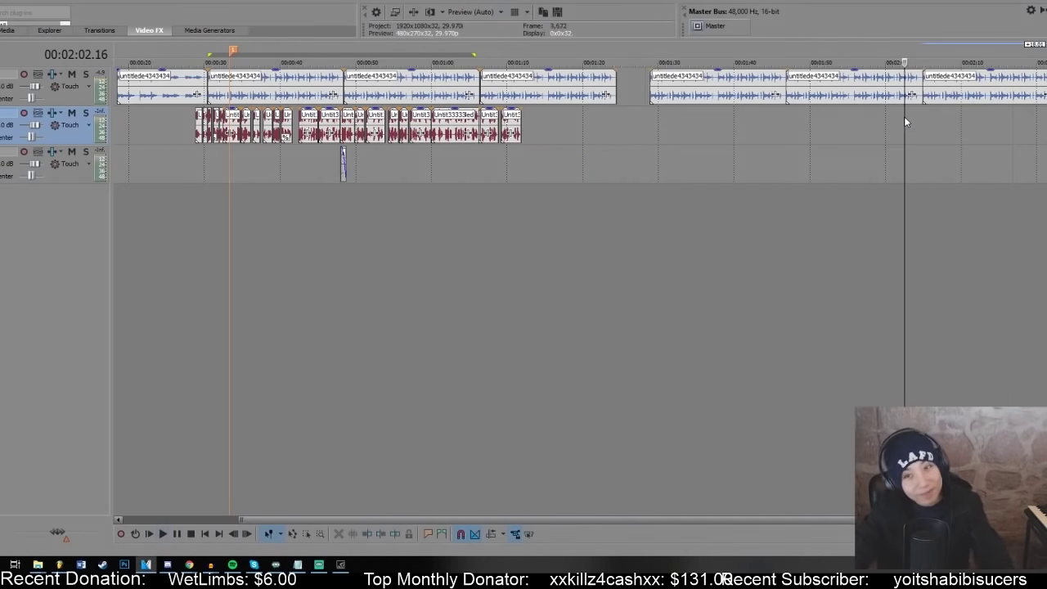
key(space)
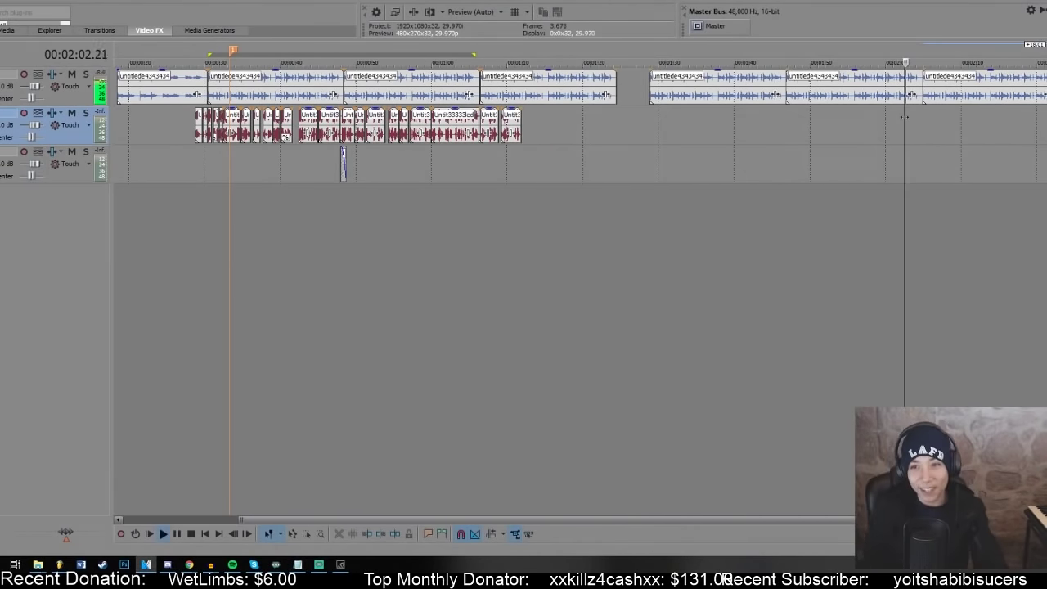
key(alt+Tab)
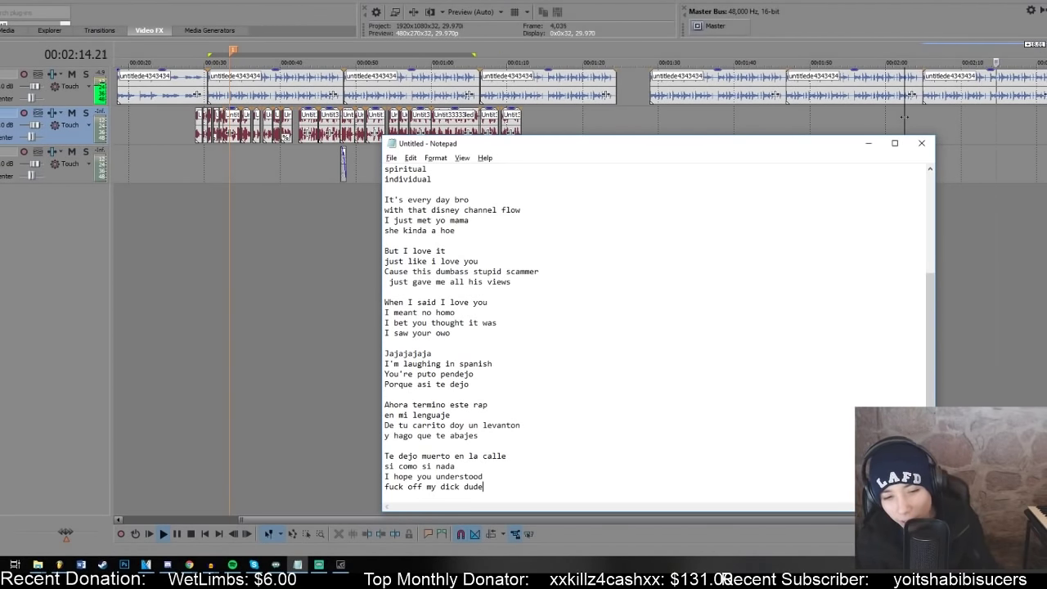
click(904, 117)
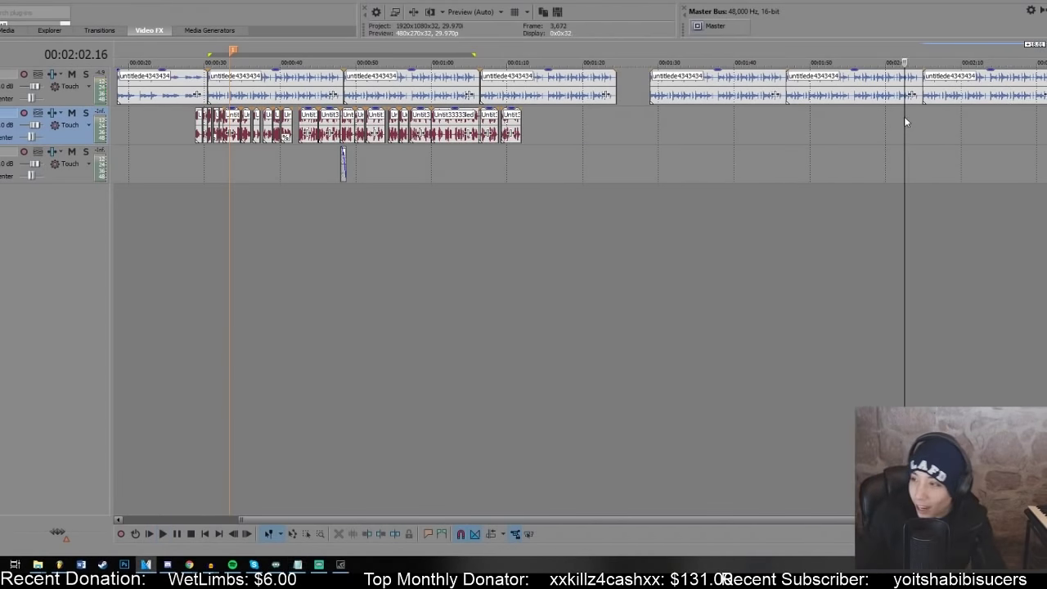
- Change the line after "Ahora termino este rap" in the Notepad lyrics to "asi con mi lenguaje"
key(alt+Tab)
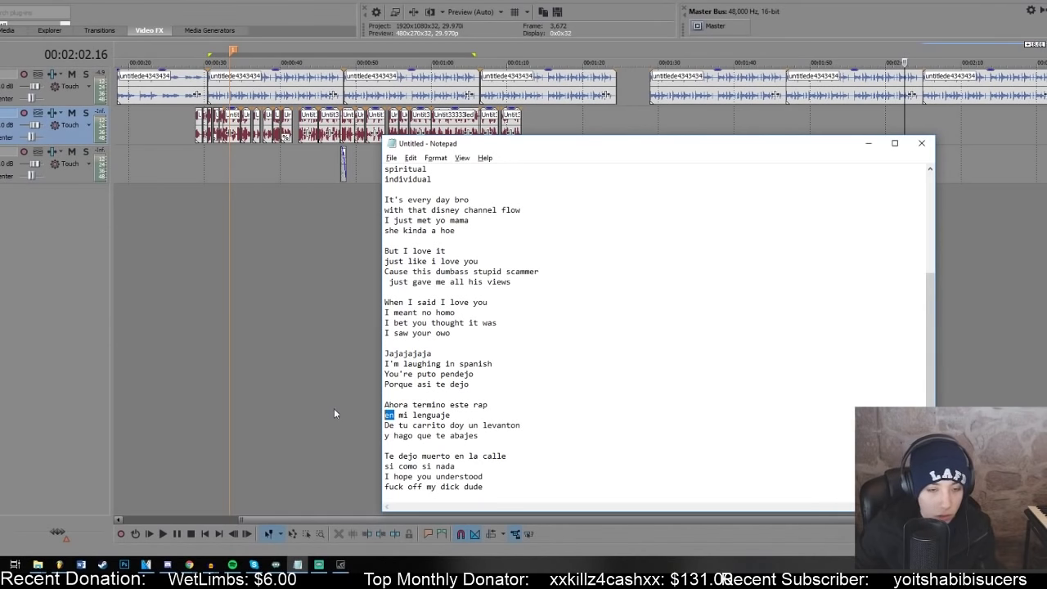
drag(408, 414, 386, 414)
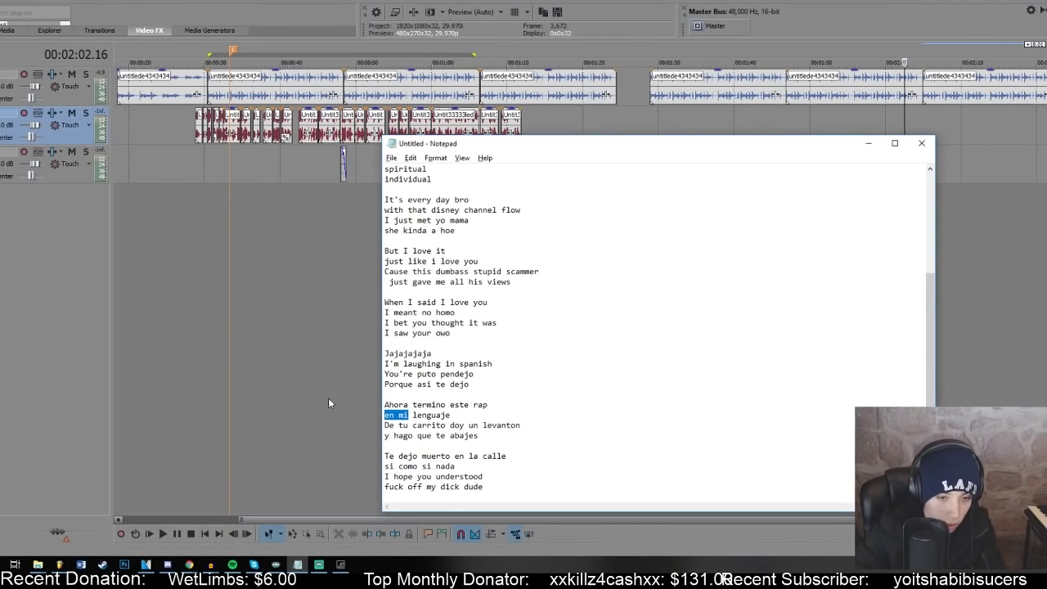
text(solo con)
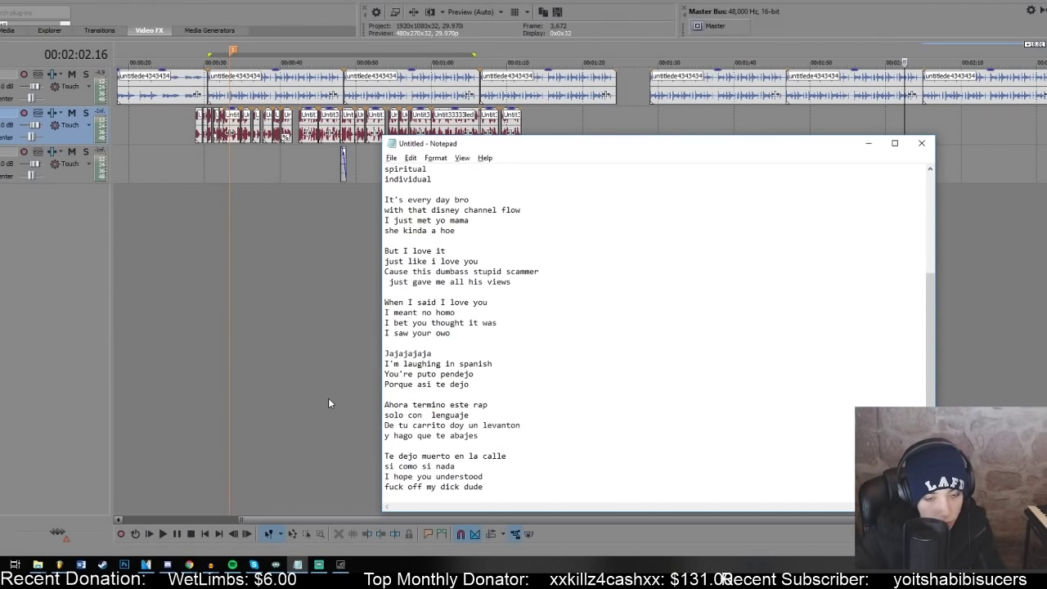
key(BackSpace)
key(BackSpace)
key(BackSpace)
key(BackSpace)
key(BackSpace)
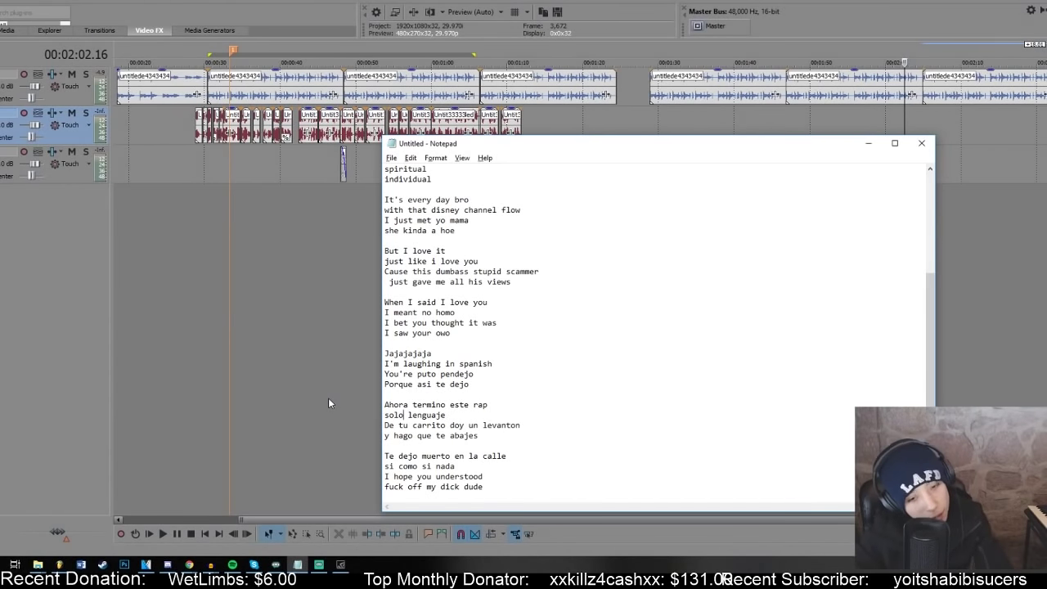
key(BackSpace)
key(BackSpace)
key(BackSpace)
key(BackSpace)
text(asi co)
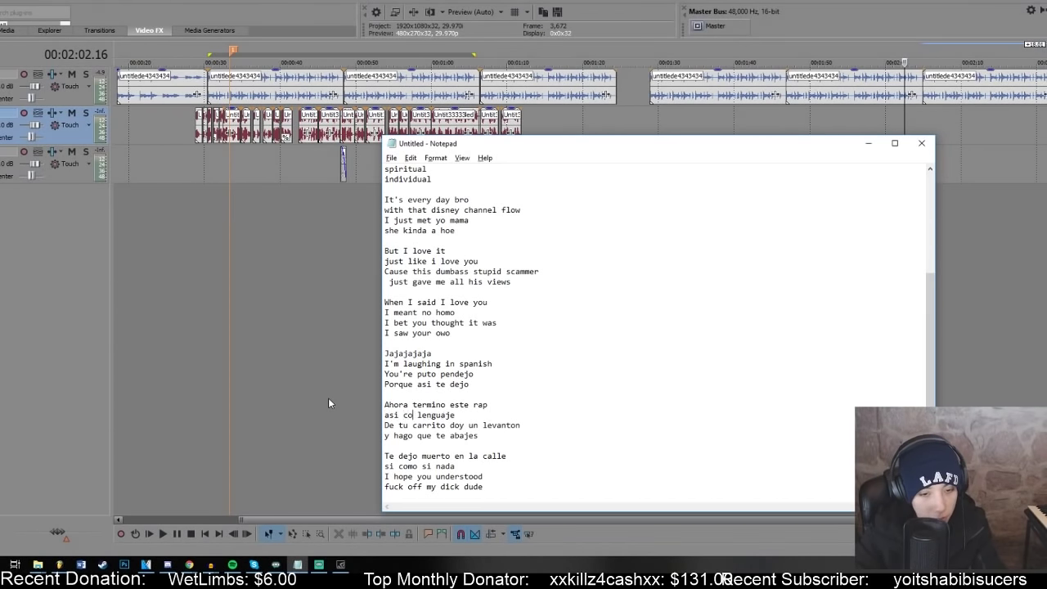
text(n mi)
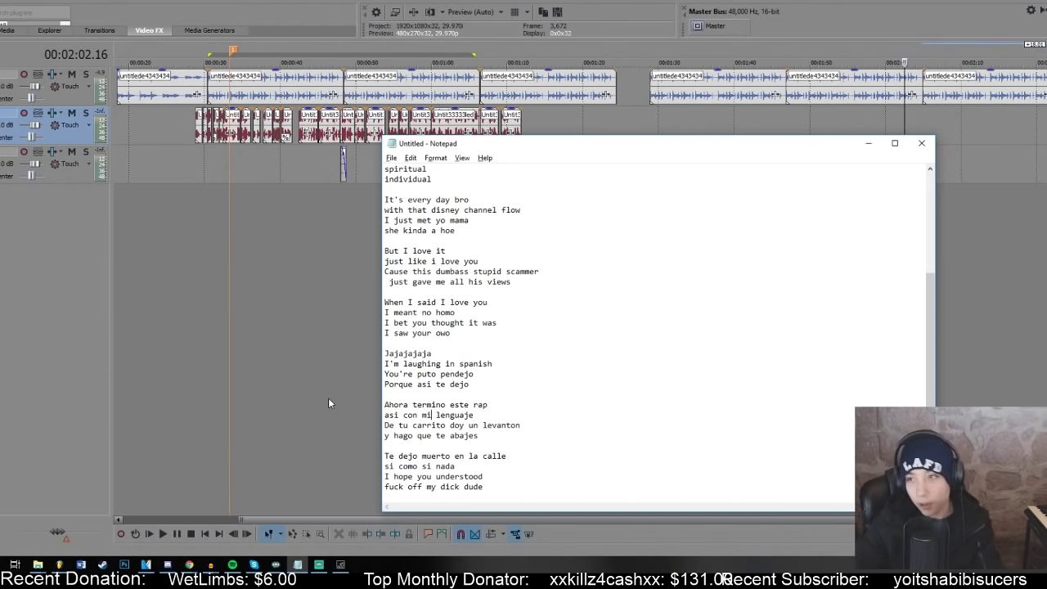
- Play the beat from about 00:02:03 to test the reworded Spanish line against it, then stop playback
click(913, 113)
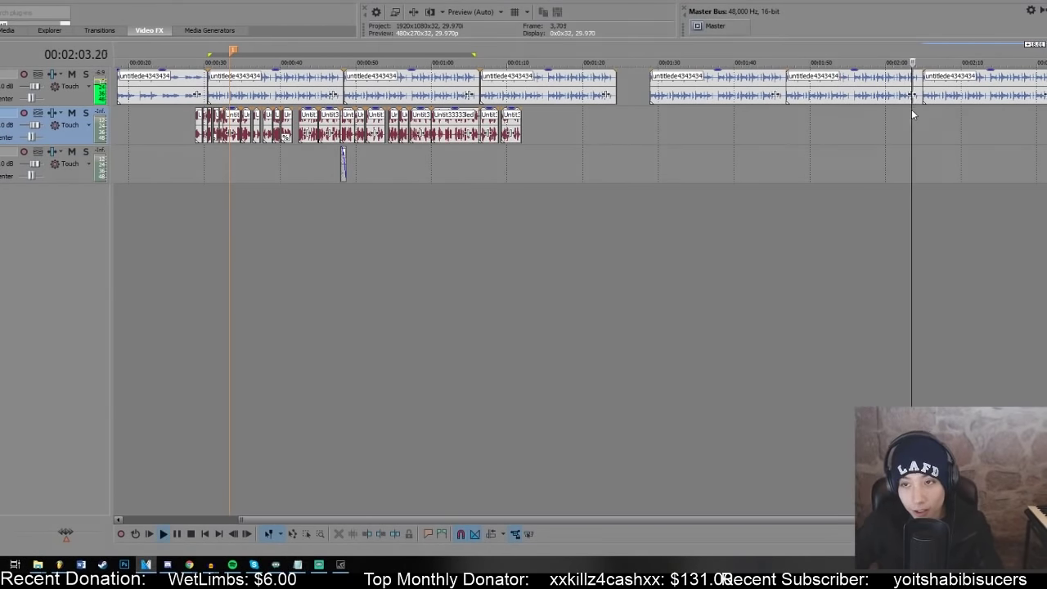
key(alt+Tab)
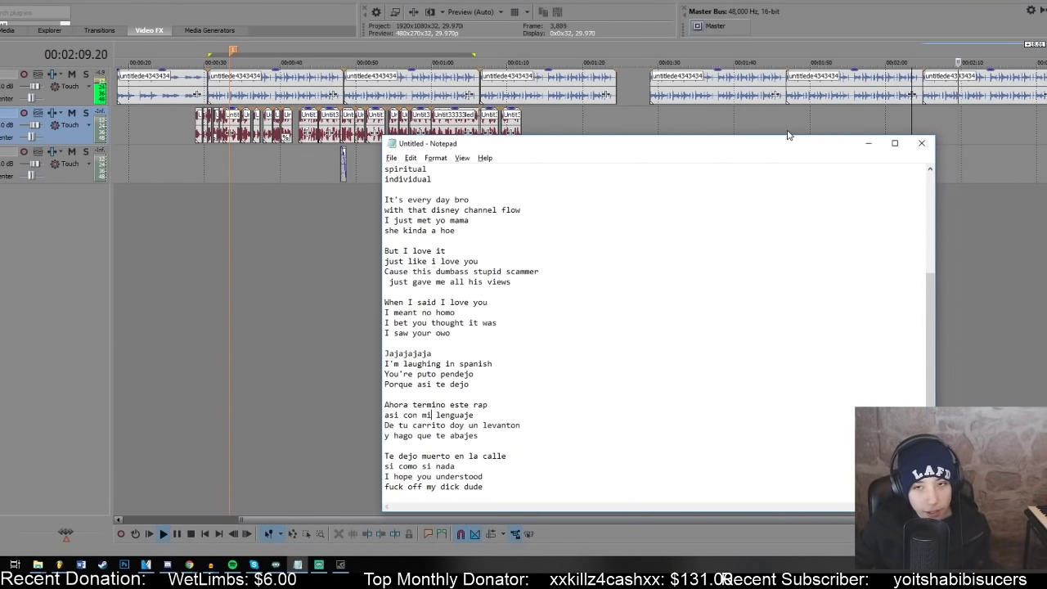
key(alt+Tab)
key(space)
- Shorten the line "De tu carrito doy un levanton" in the Notepad lyrics to "Te doy un levanton"
key(alt+Tab)
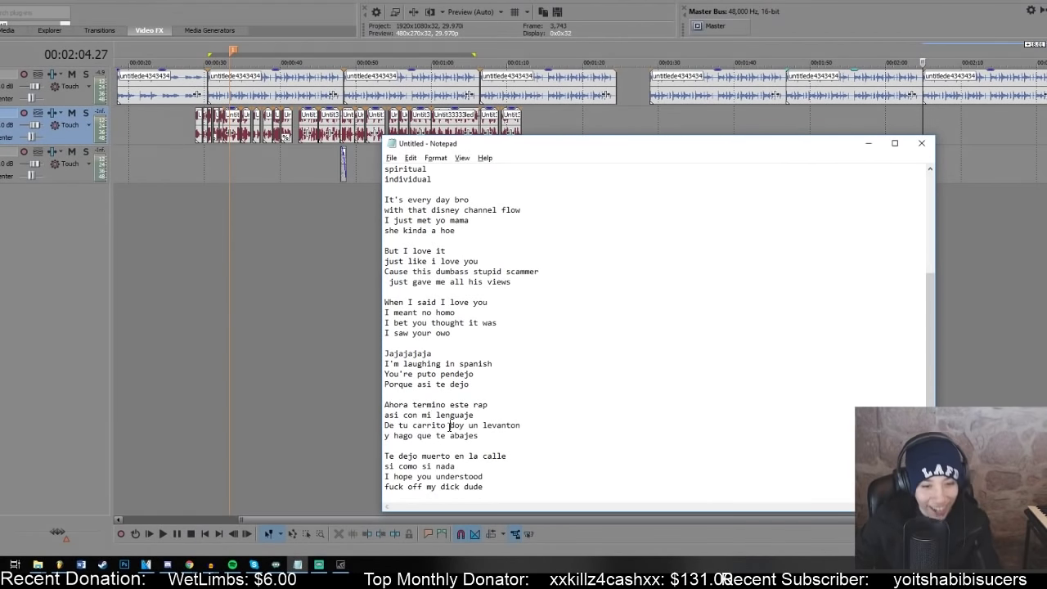
drag(449, 425, 217, 401)
drag(450, 425, 372, 425)
text(Te)
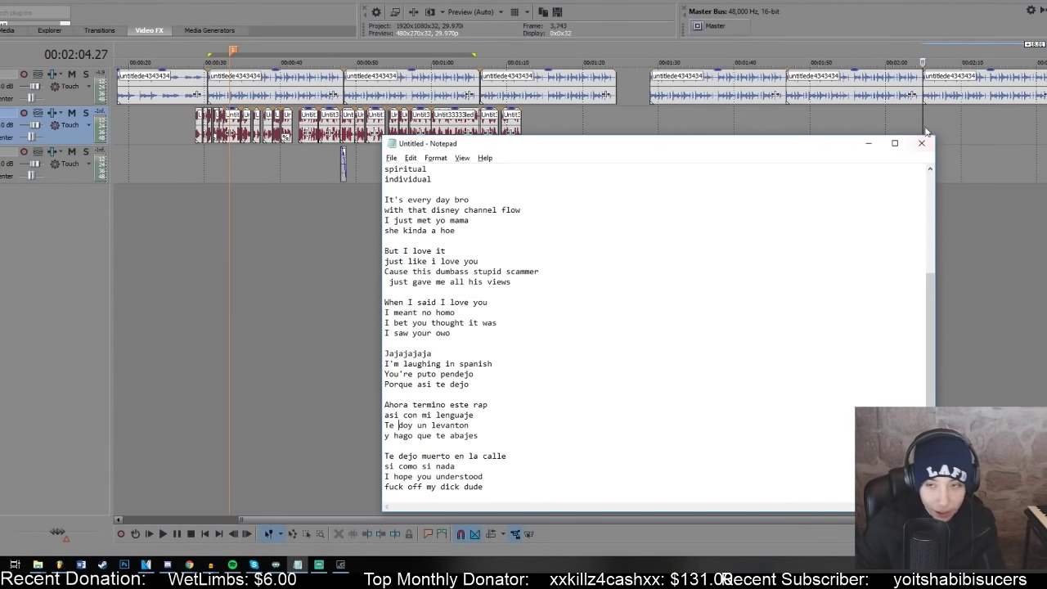
- Replay the beat from about 00:02:02 and rehearse the last Spanish verses with the lyrics in view
click(904, 114)
key(space)
key(alt+Tab)
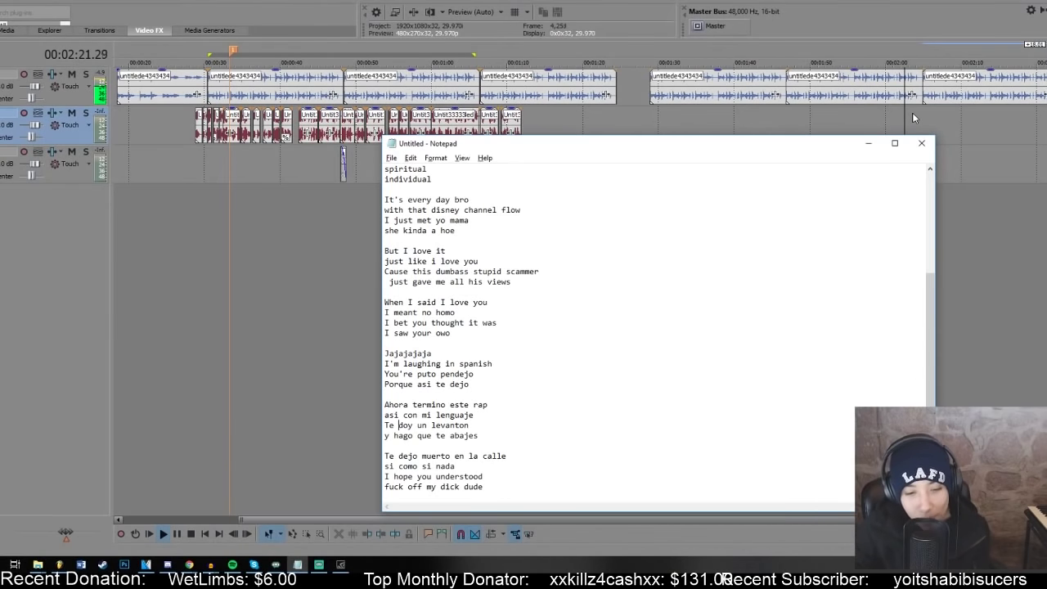
- Change the final lyric line to "get the fuck off my dick dude" and return to the VEGAS Pro timeline
click(385, 487)
text(get the)
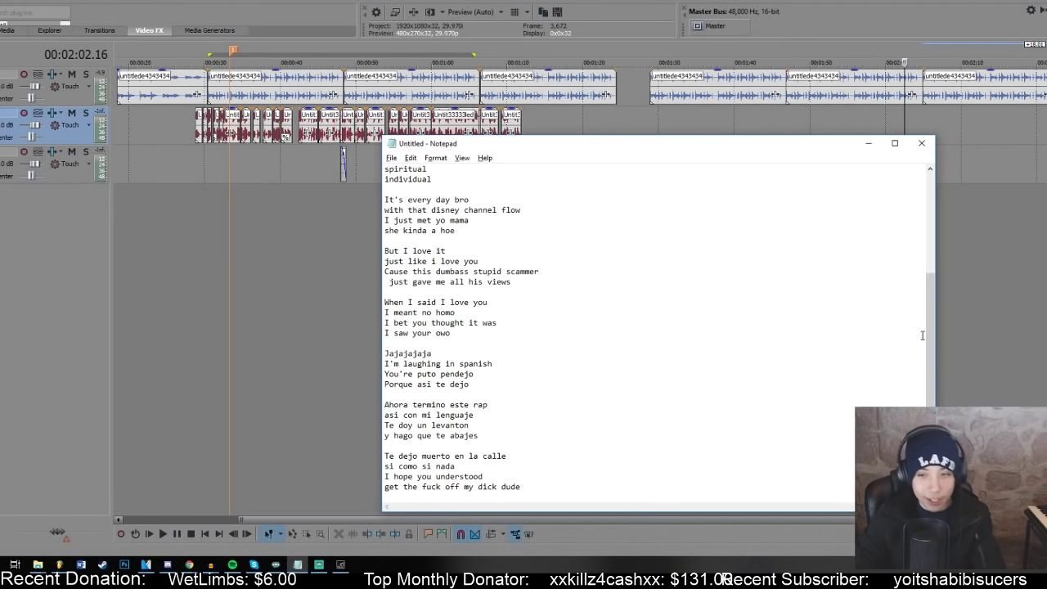
click(959, 266)
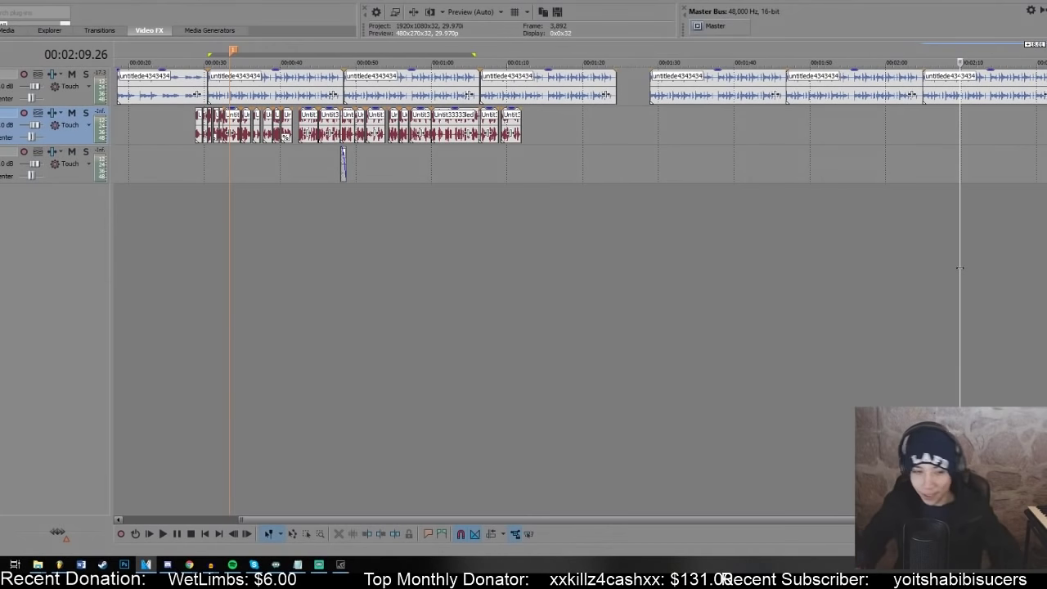
- Switch to Skype, call the selected recent phone number, and return to VEGAS Pro with the floating call window dismissed
click(254, 565)
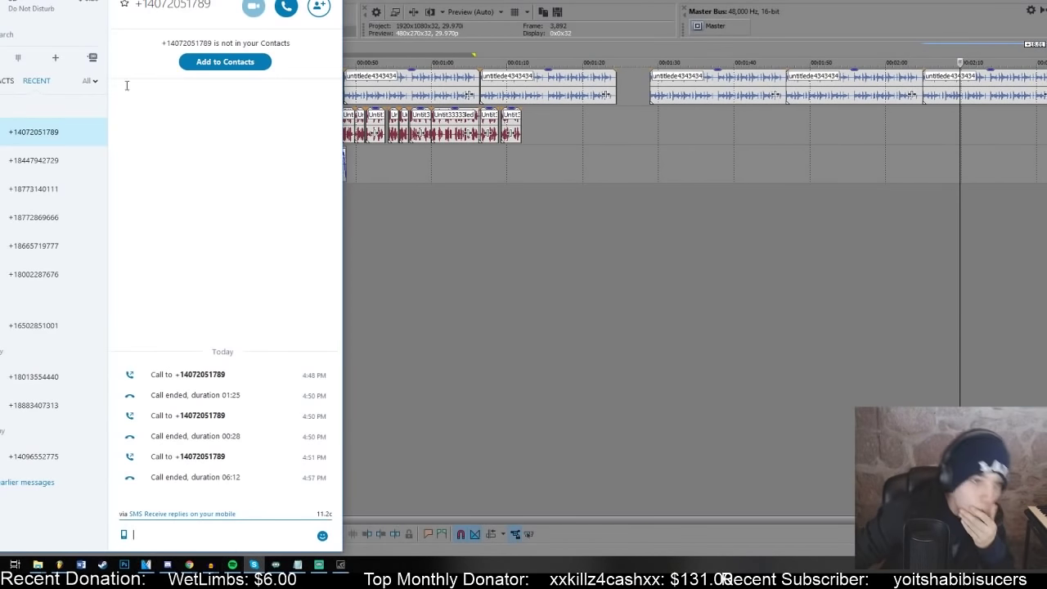
click(286, 7)
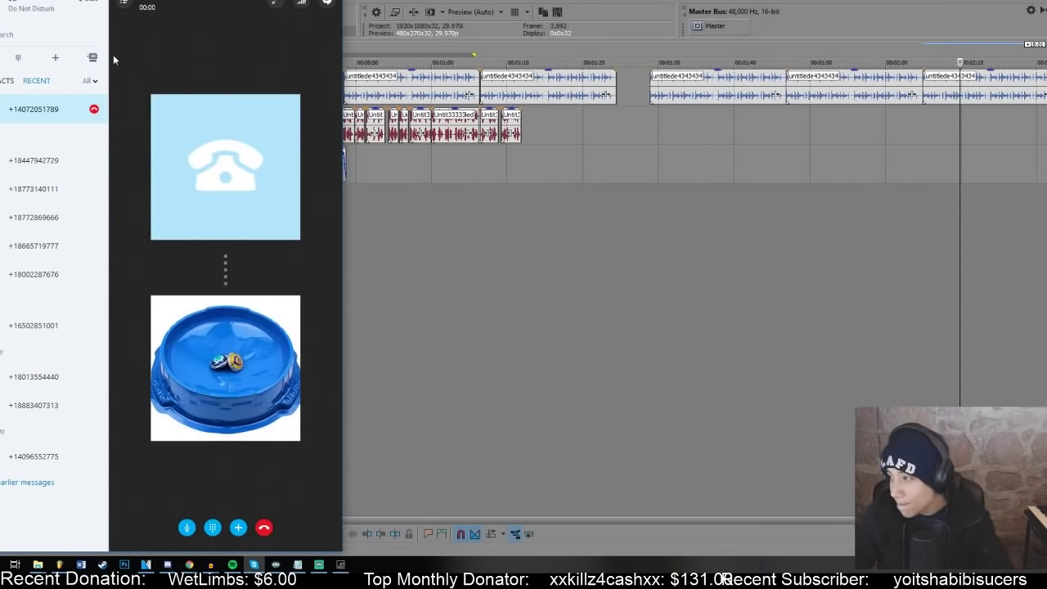
click(486, 332)
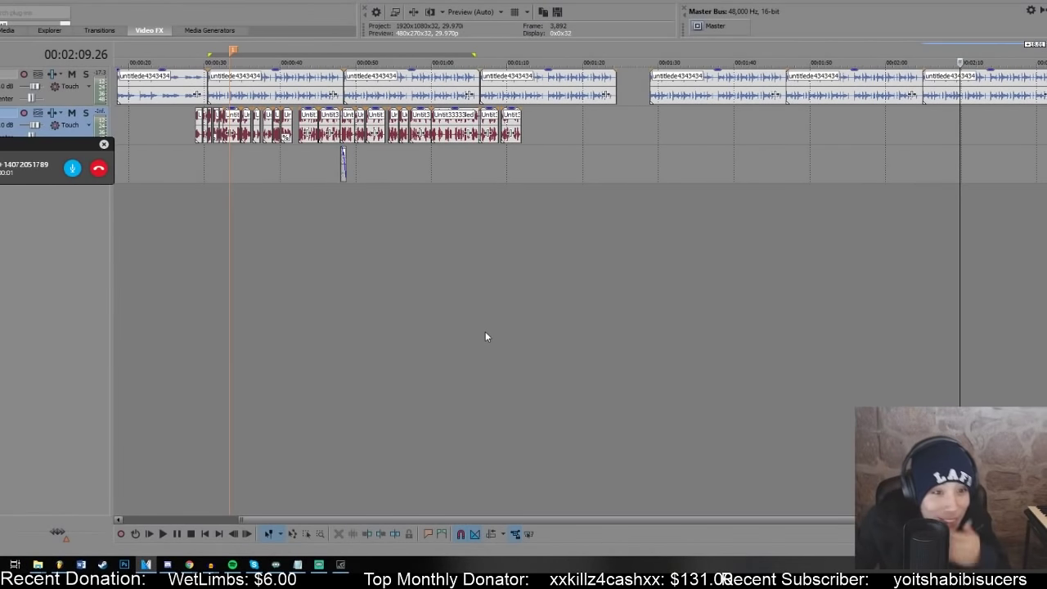
click(104, 144)
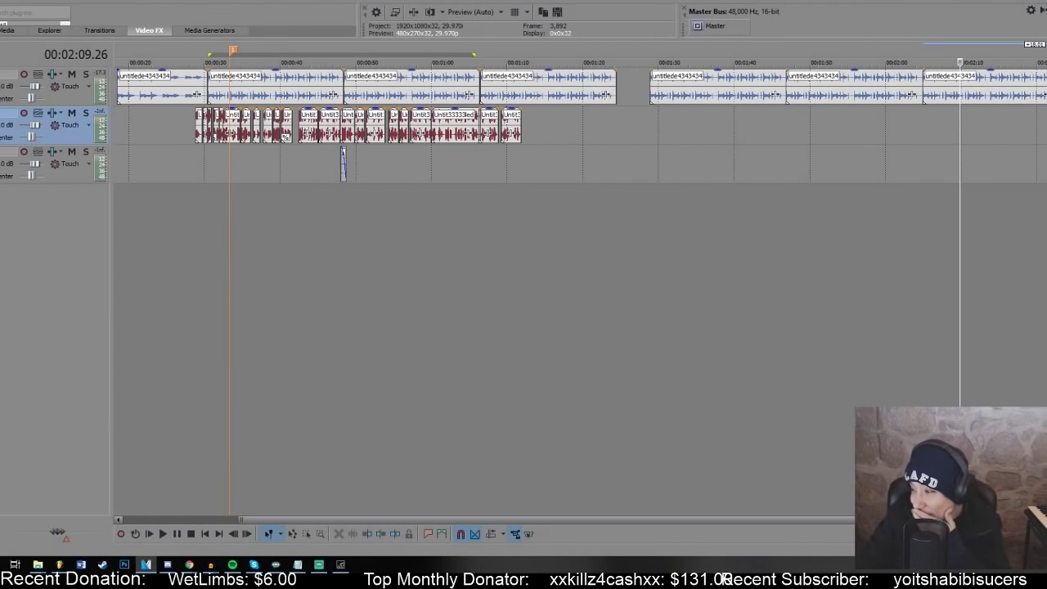